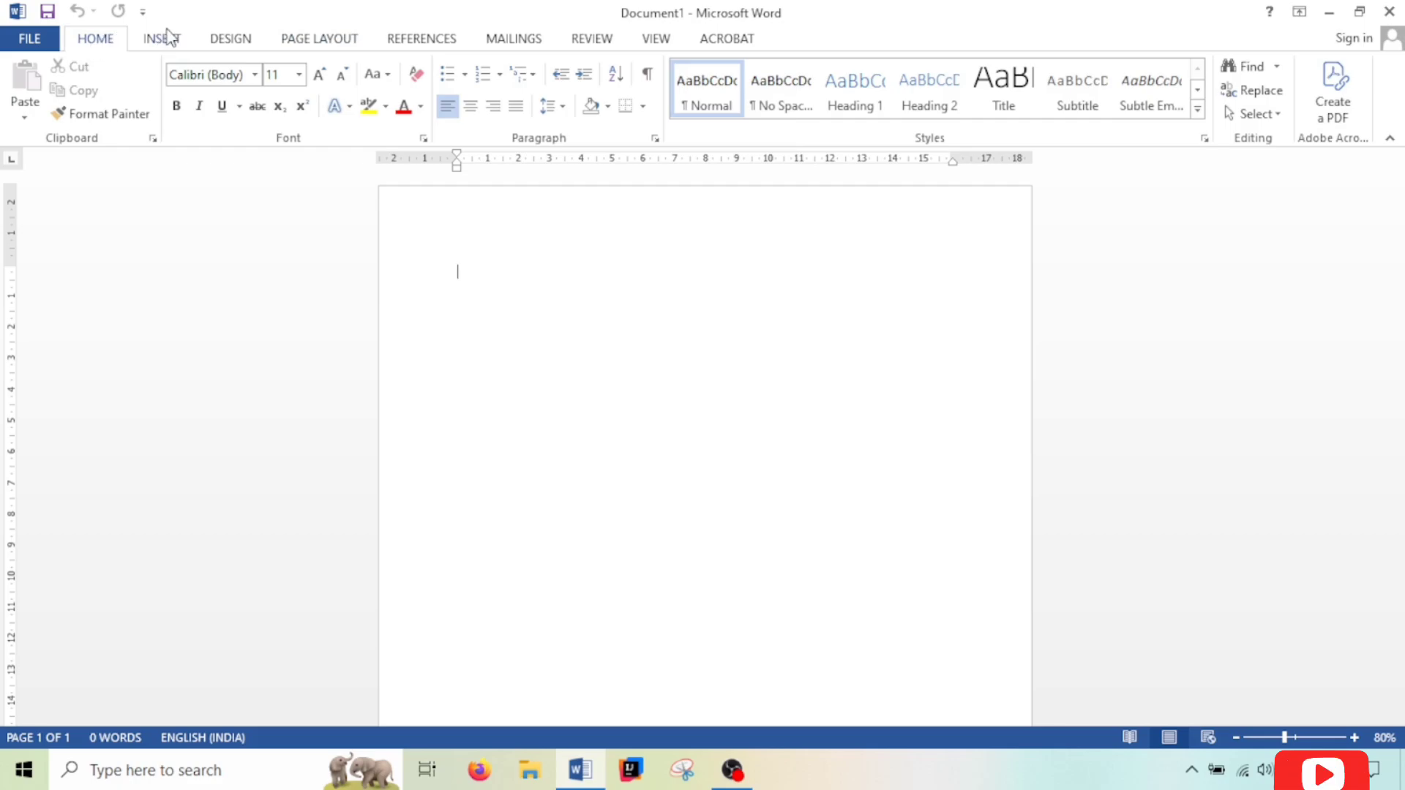
click(167, 36)
click(223, 38)
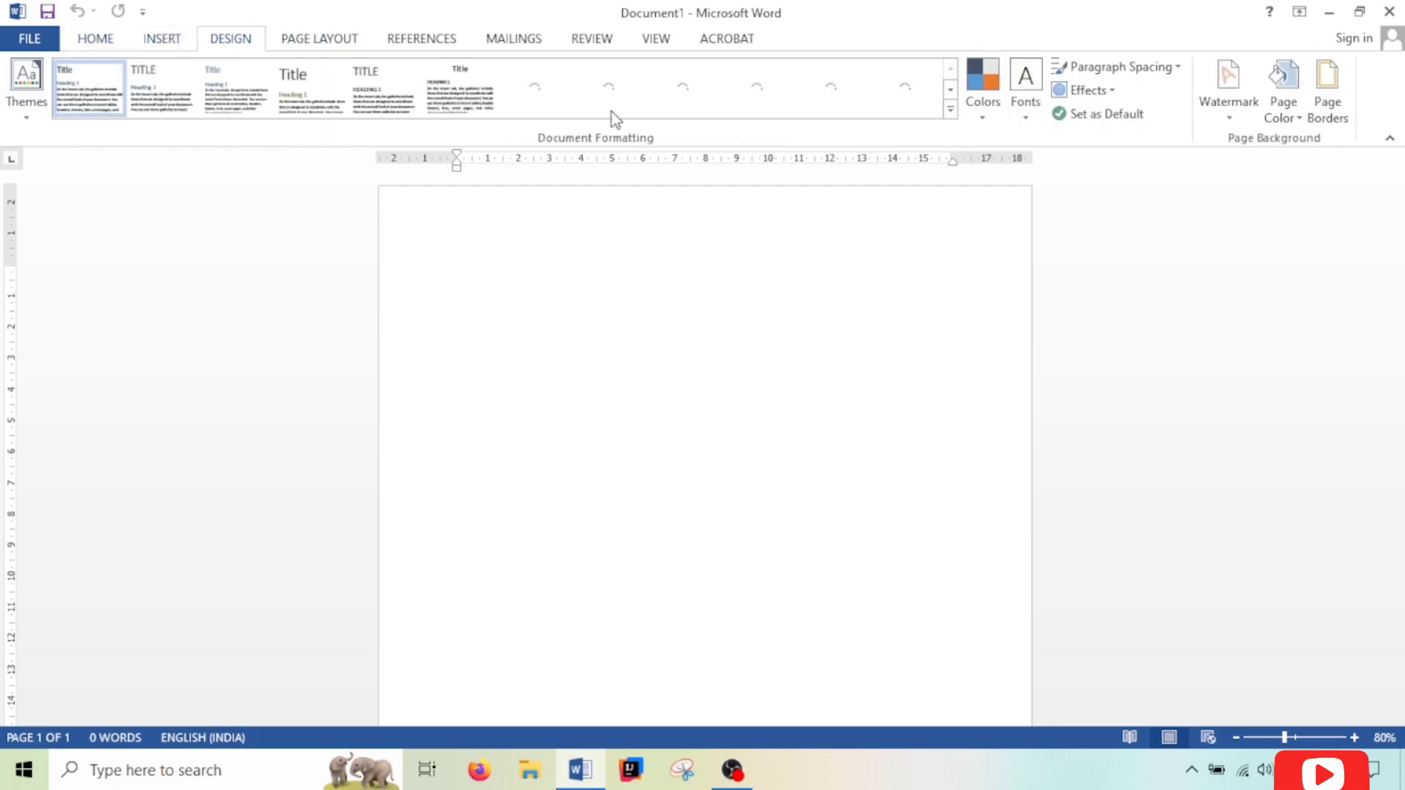
click(292, 38)
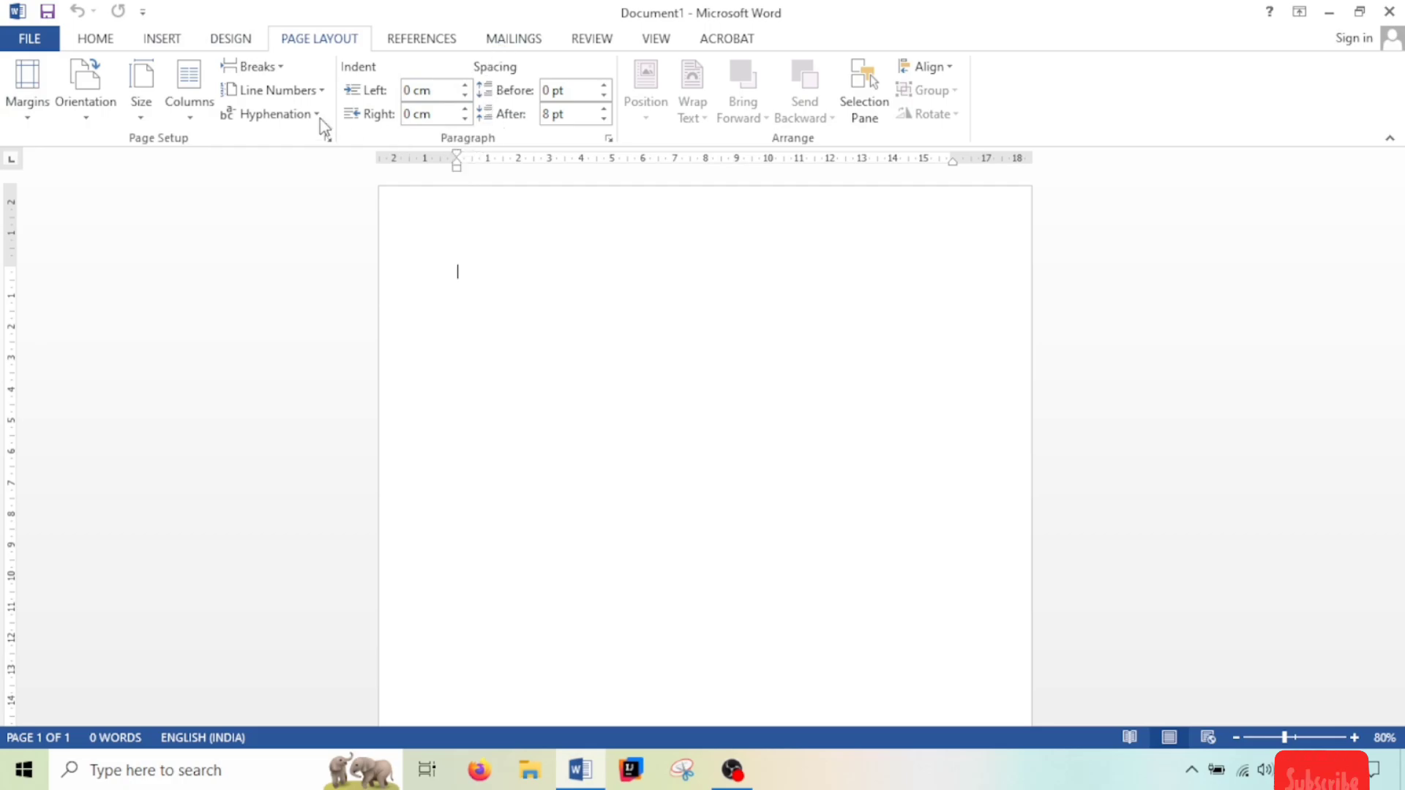
click(27, 91)
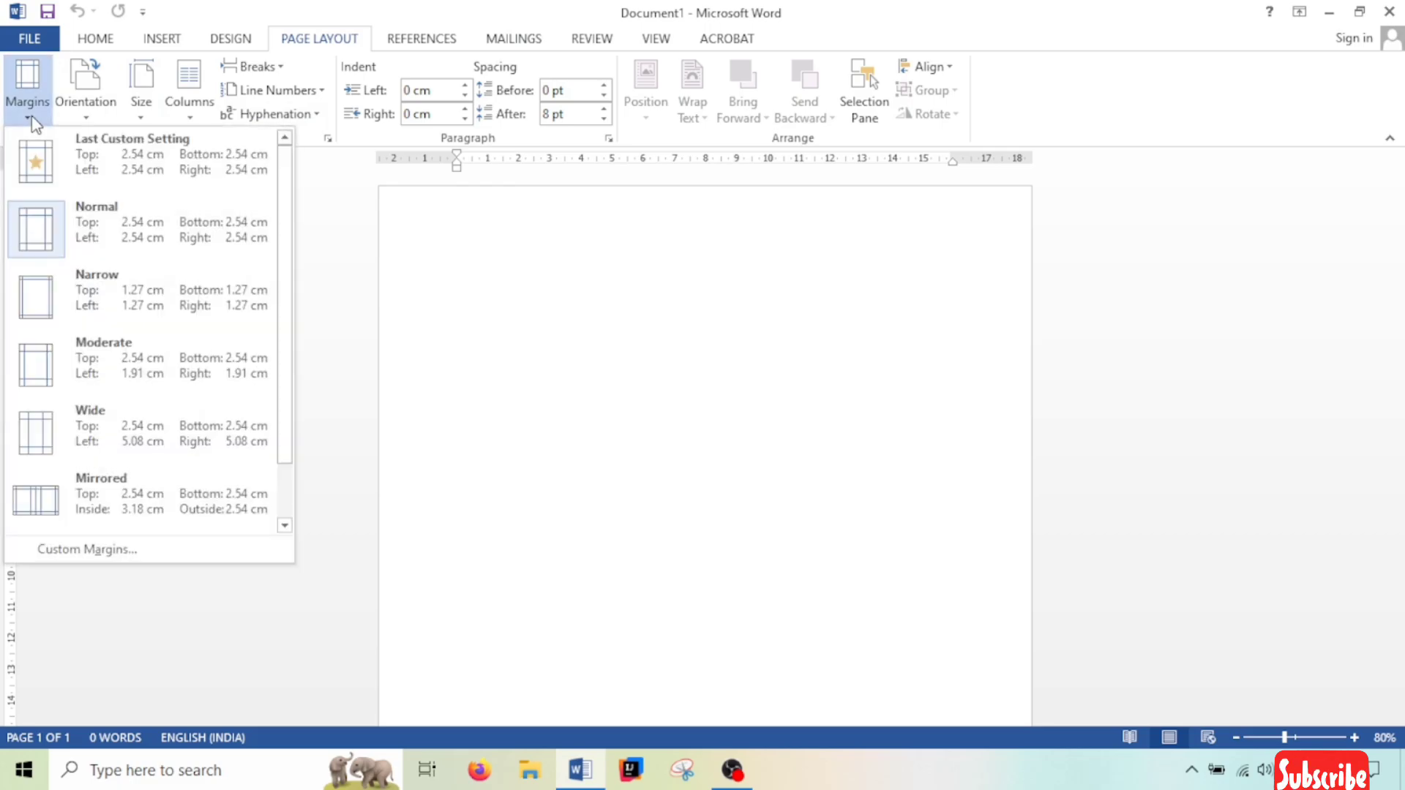
click(28, 91)
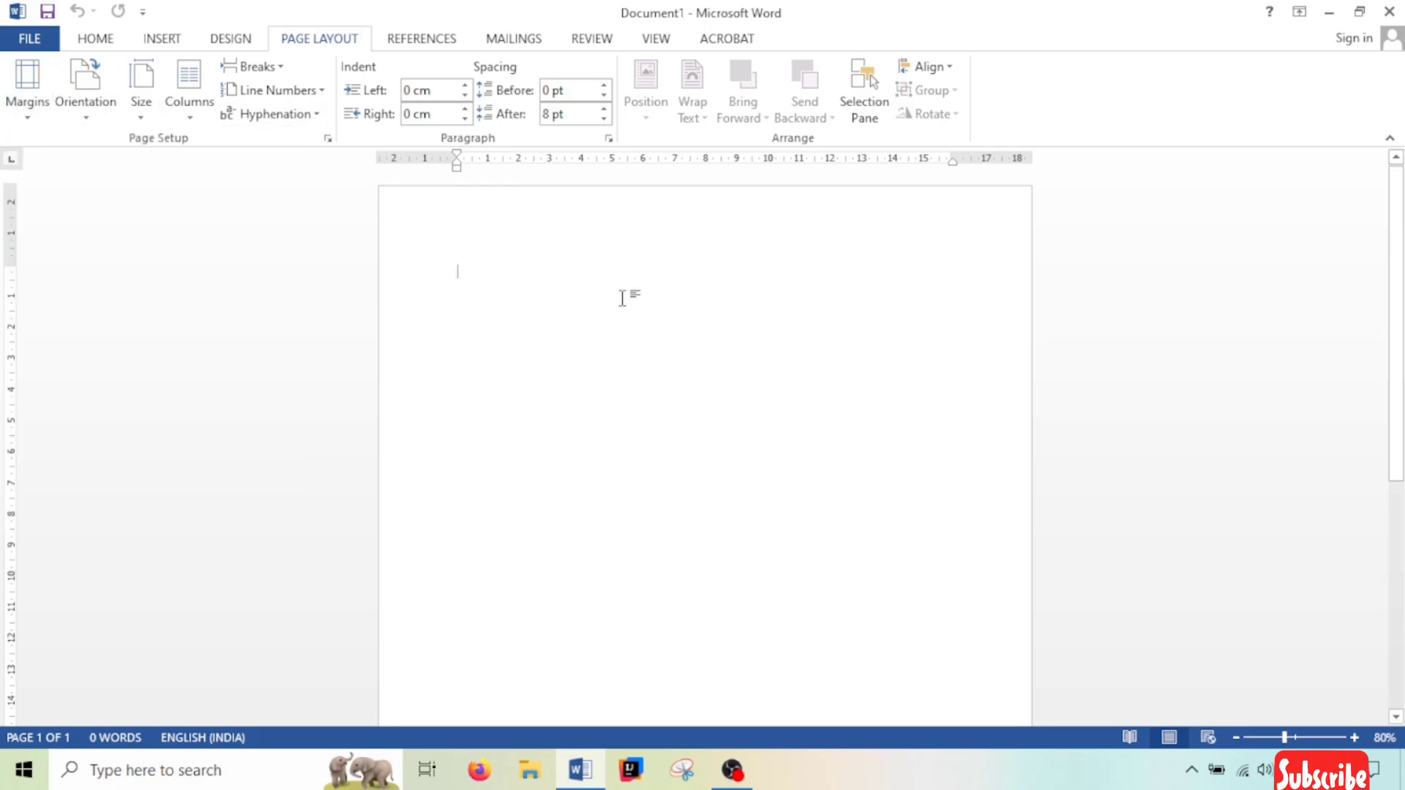
Generate ten paragraphs of sample text in the blank document with =rand(10).
text(=ra)
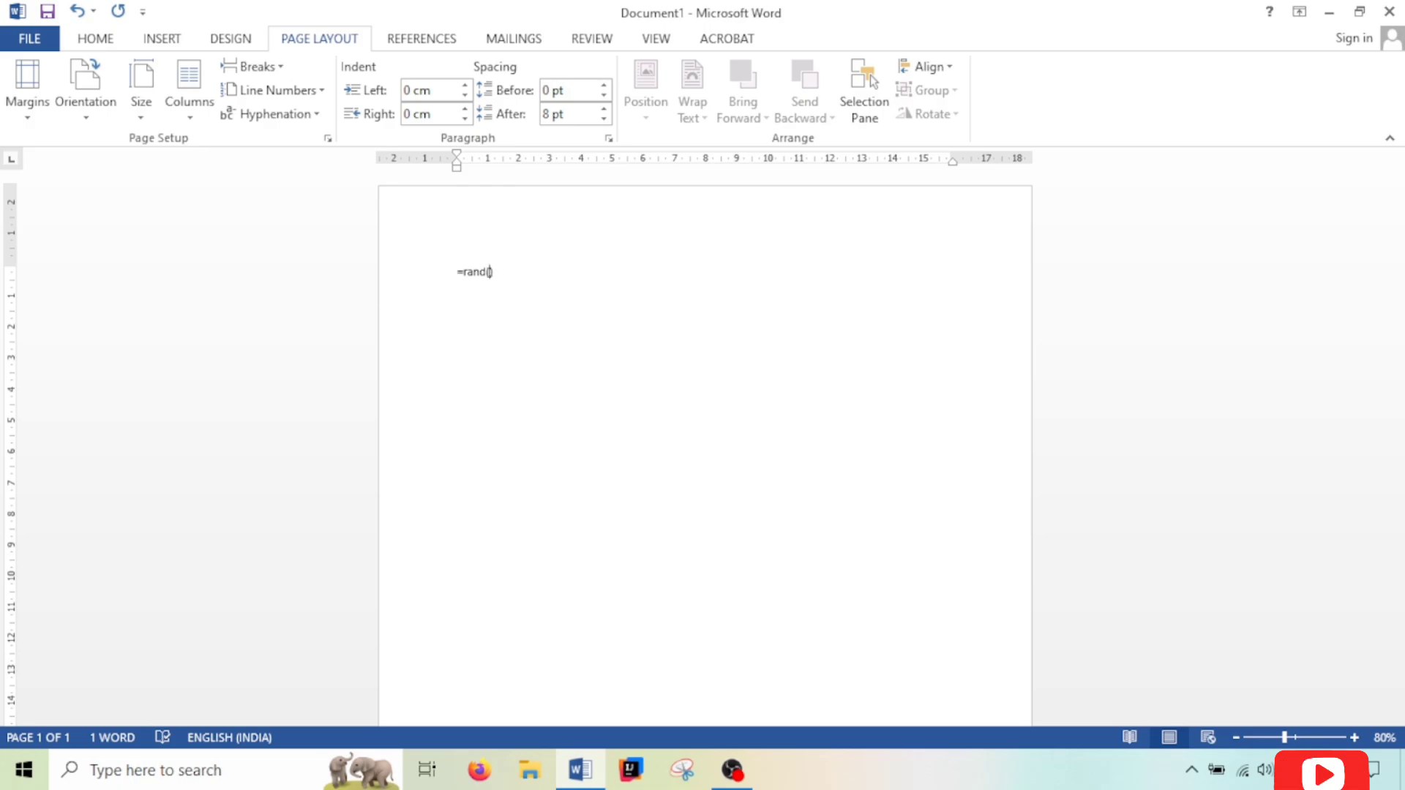
text(nd(10)\)
key(Return)
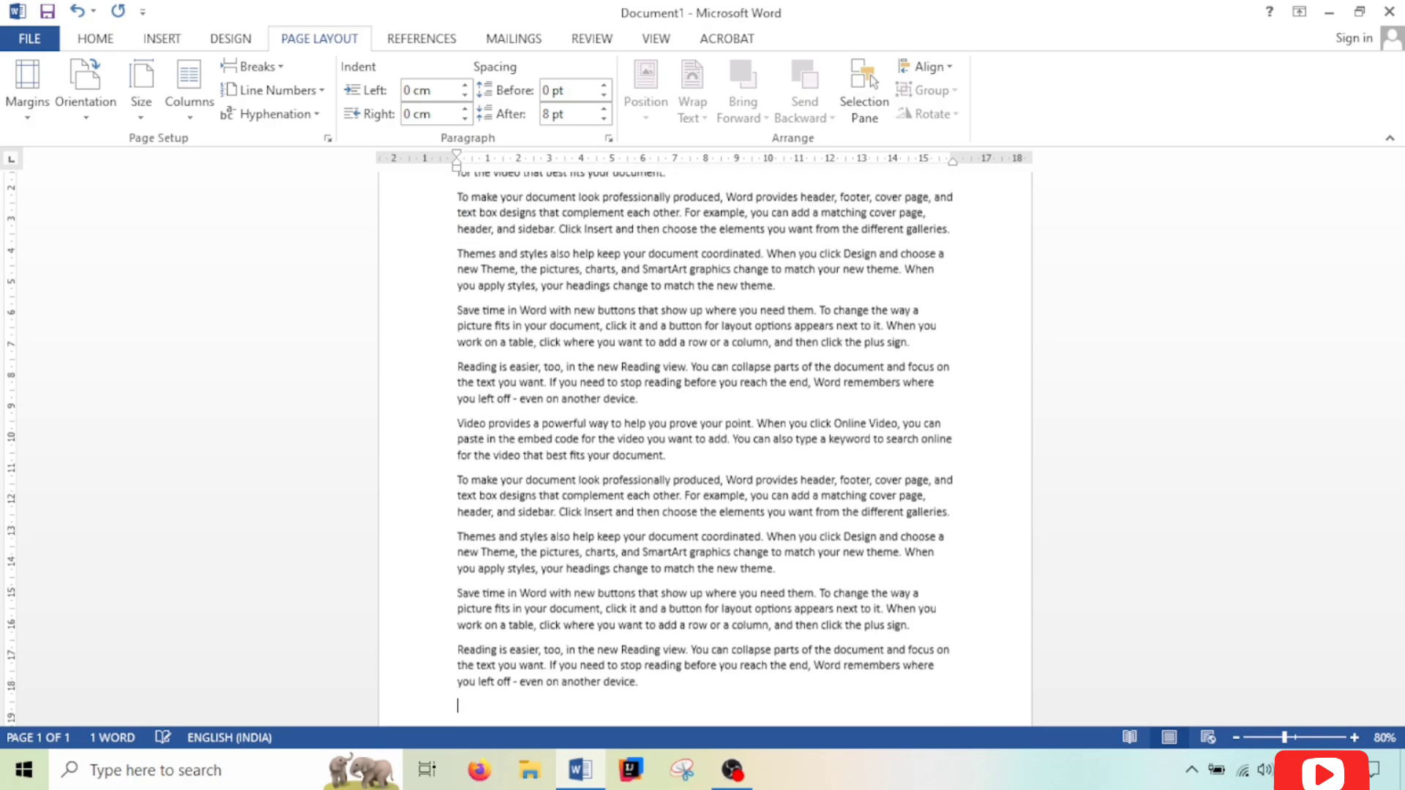
scroll(1402, 358, down, 5)
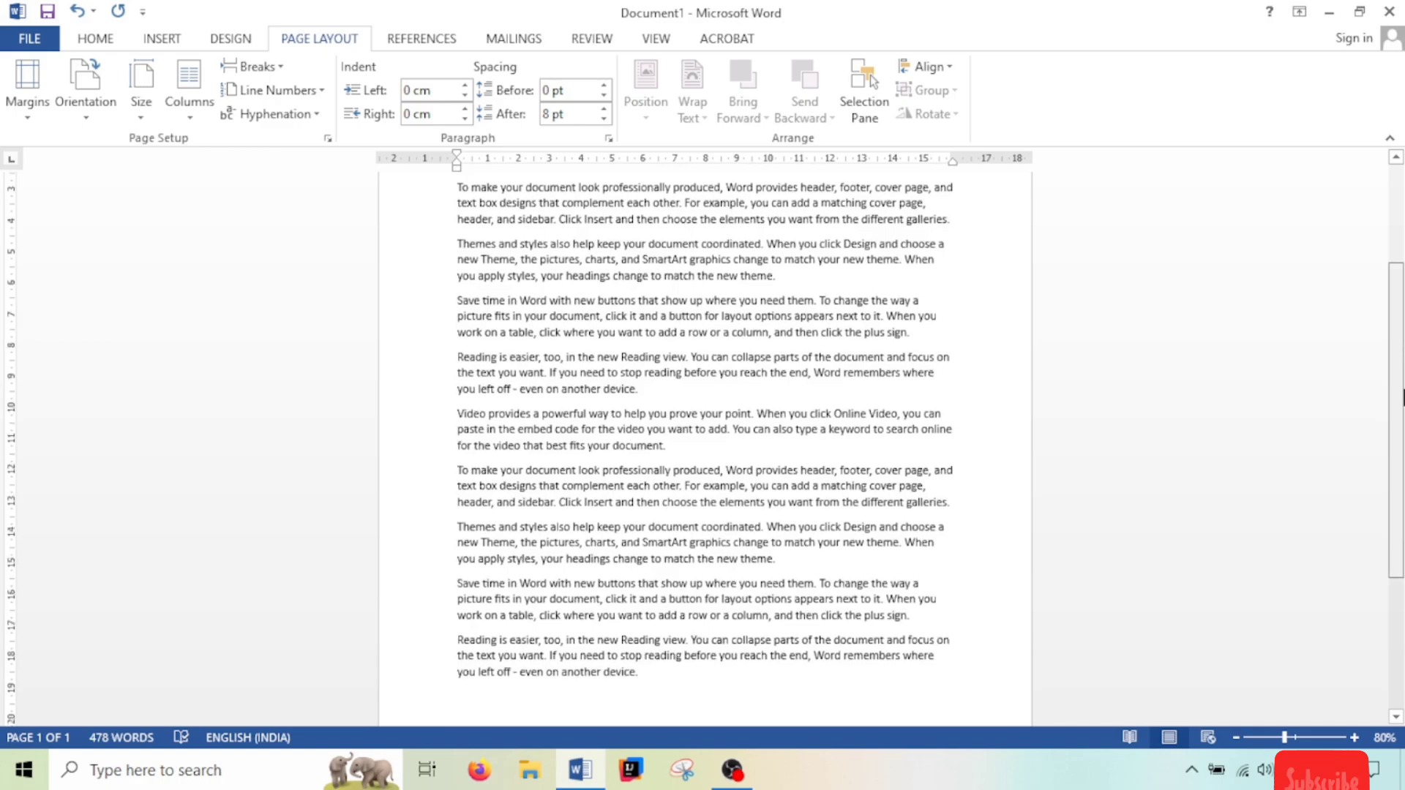
scroll(1116, 439, up, 7)
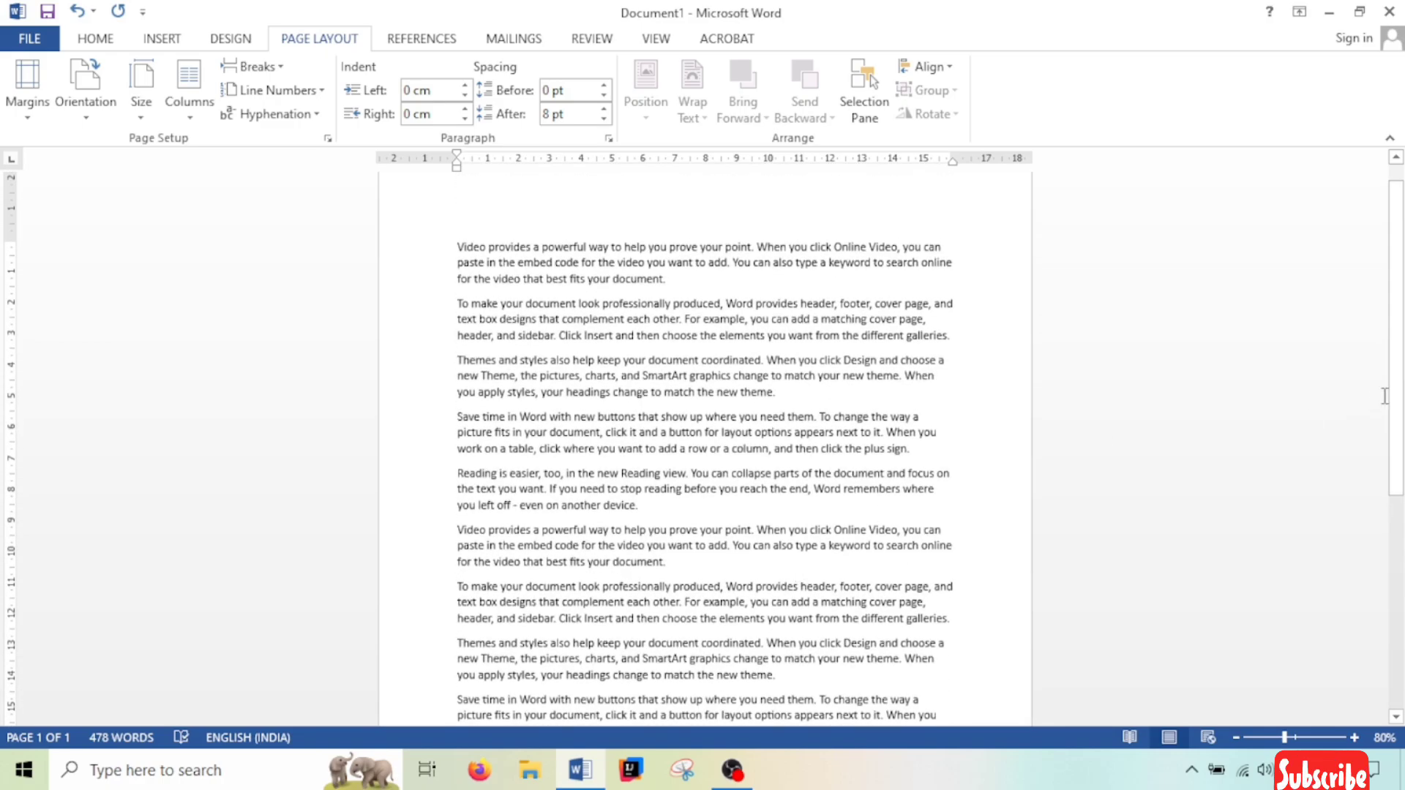
Copy the entire sample text and paste it repeatedly until the document fills several pages.
click(1262, 738)
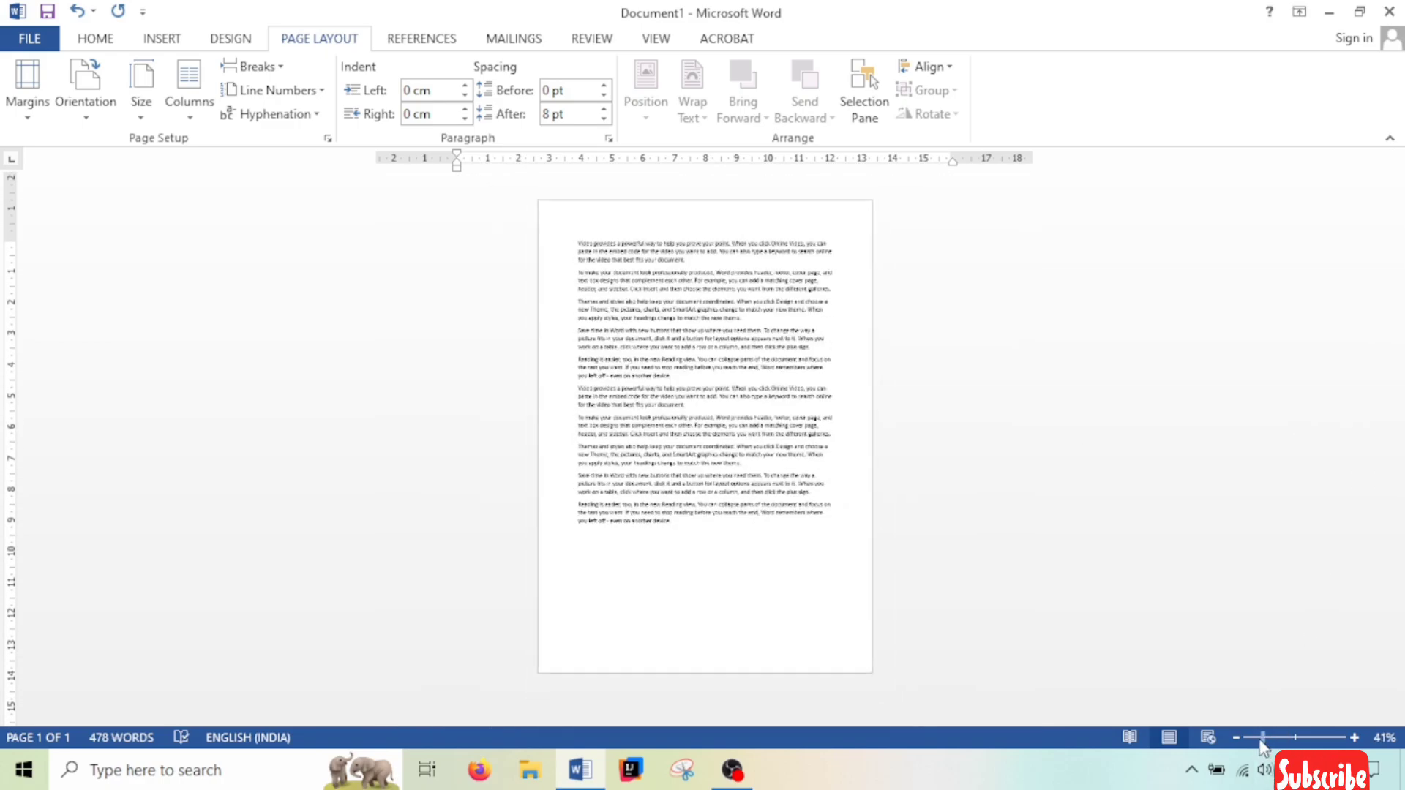
key(ctrl+a)
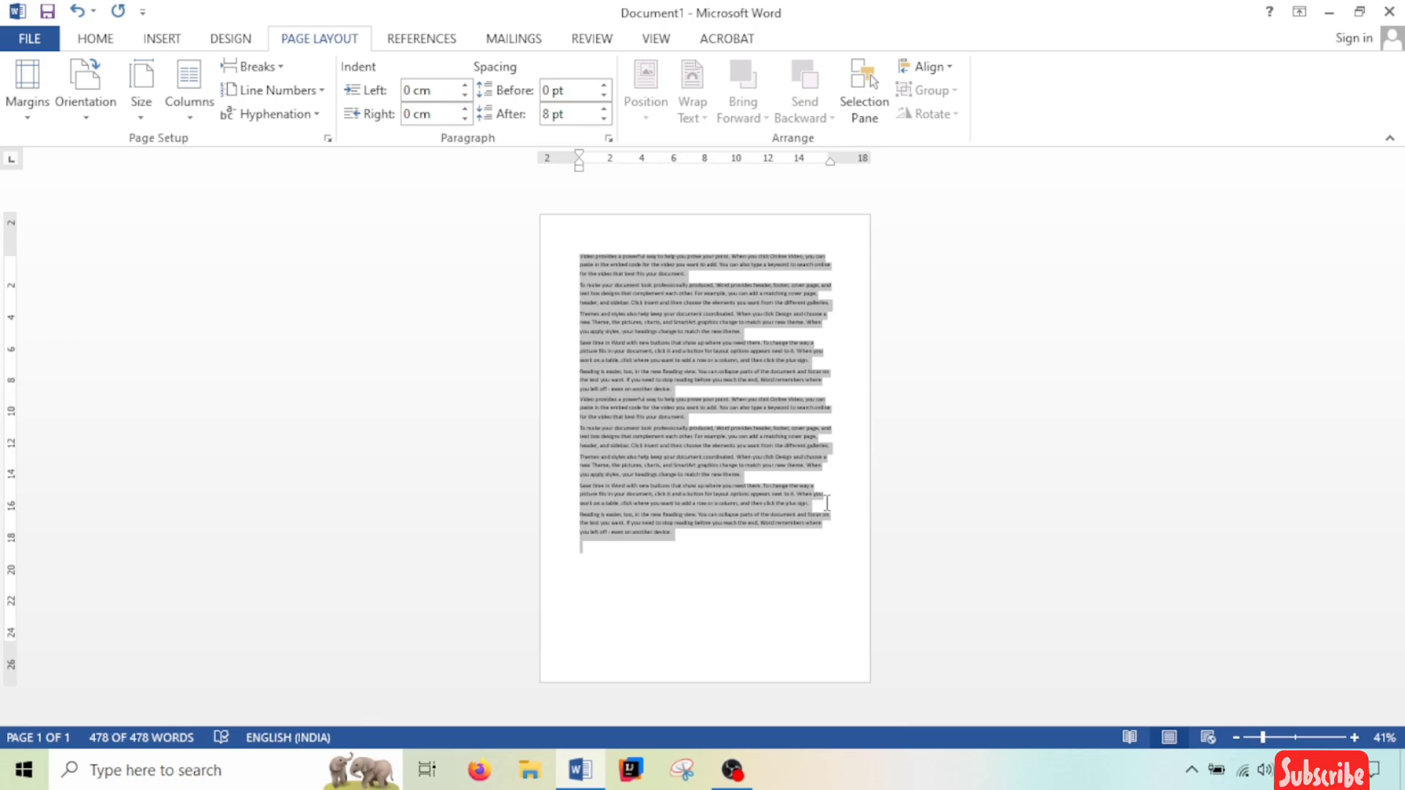
key(ctrl+v)
key(ctrl+v)
key(ctrl+v)
key(ctrl+v)
key(ctrl+v)
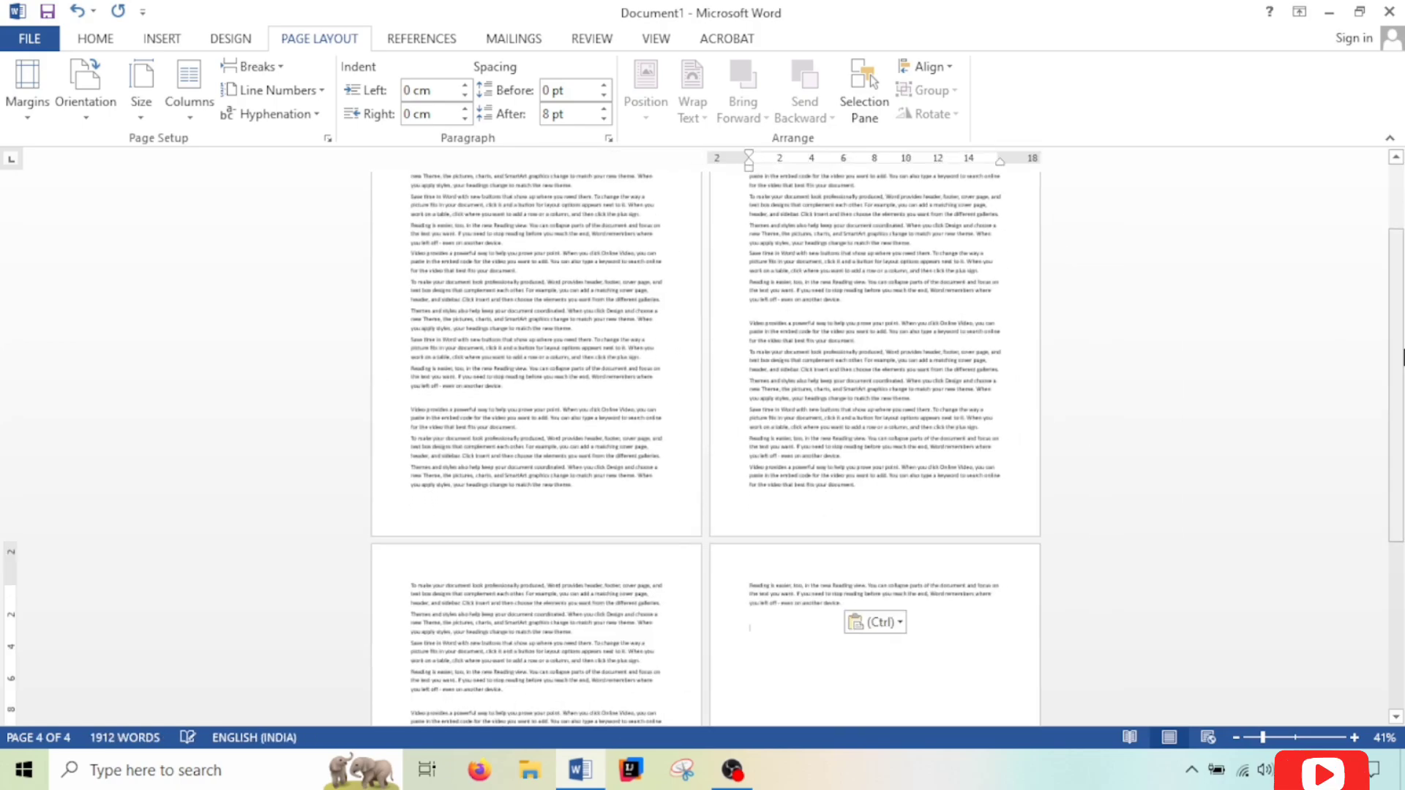
drag(1396, 422, 1396, 349)
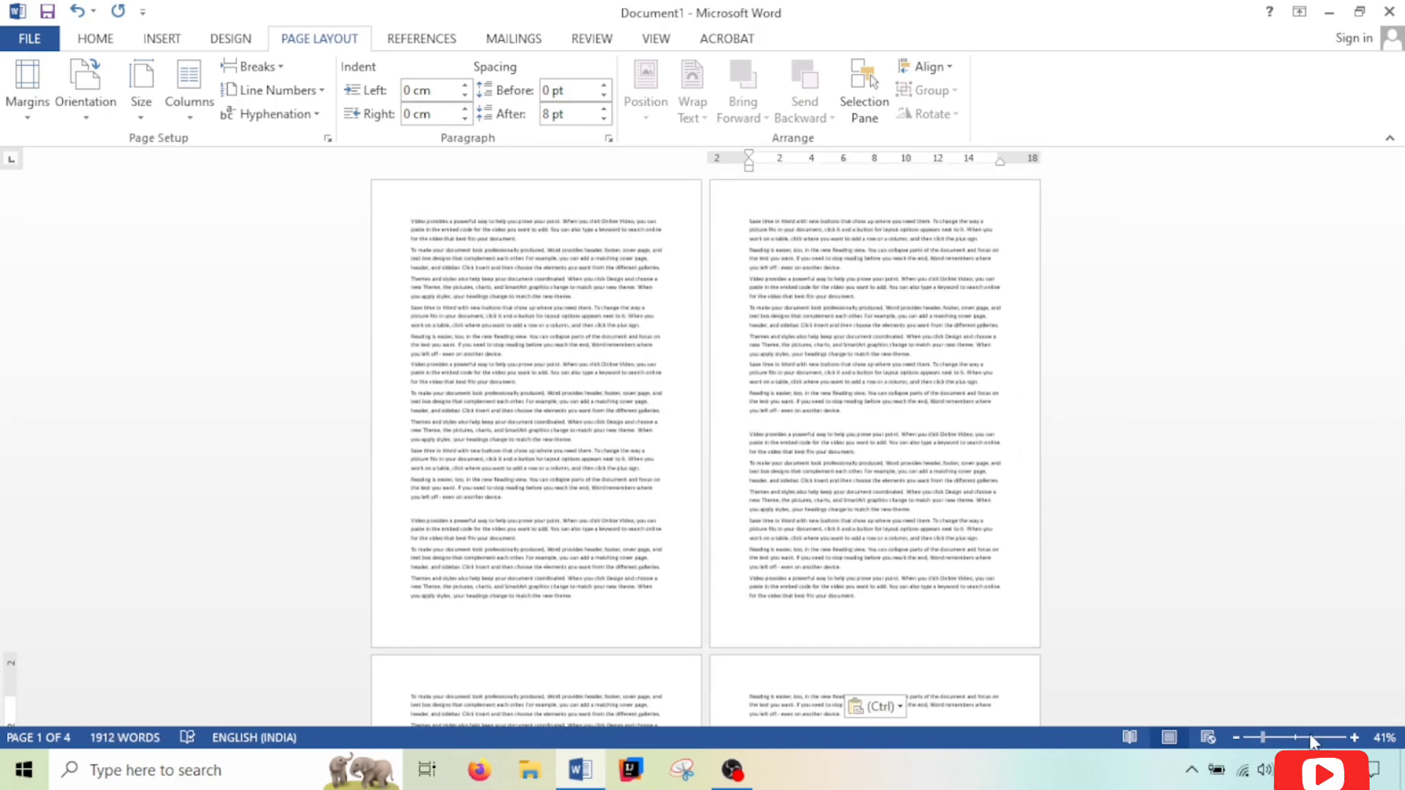
Justify all the text in the document.
click(1301, 738)
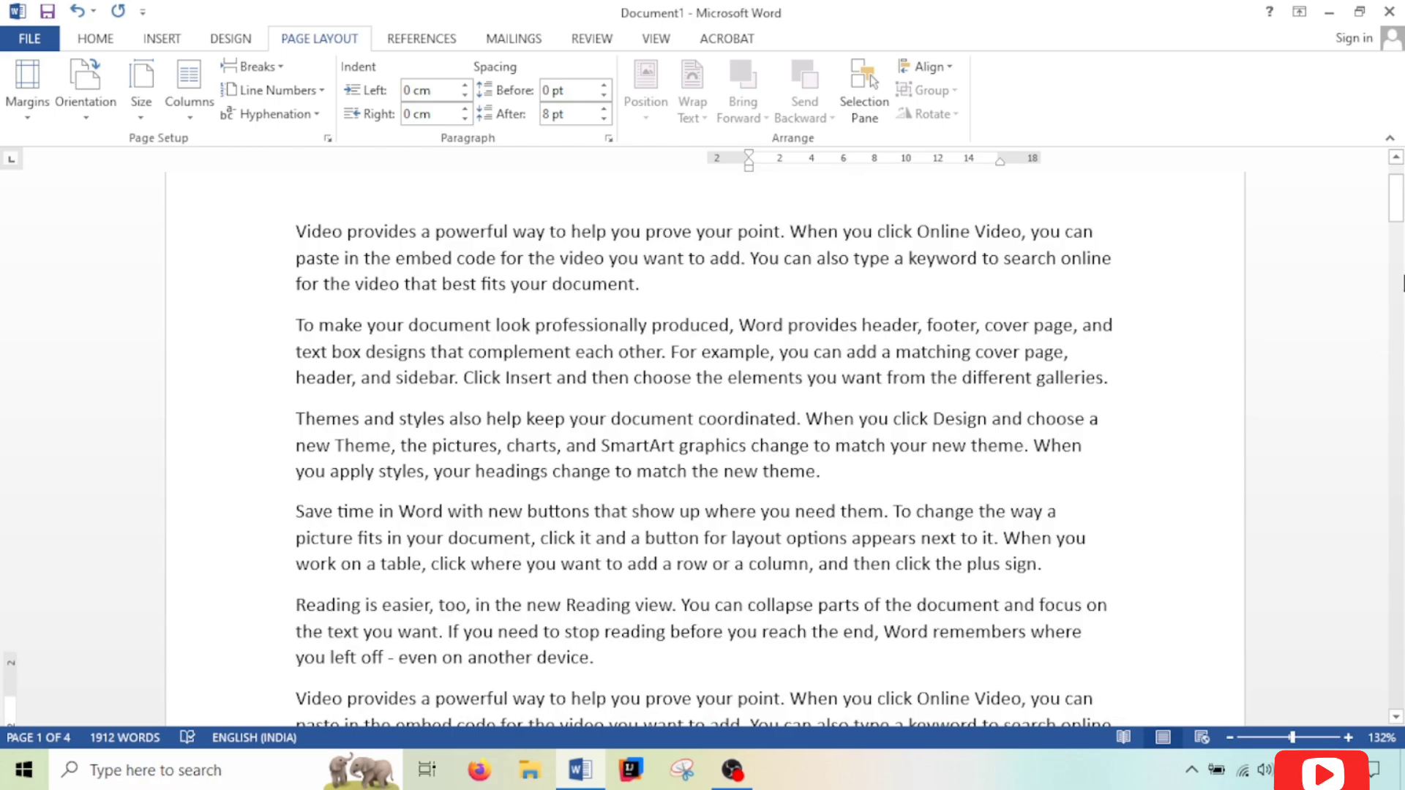
drag(1396, 219, 1396, 186)
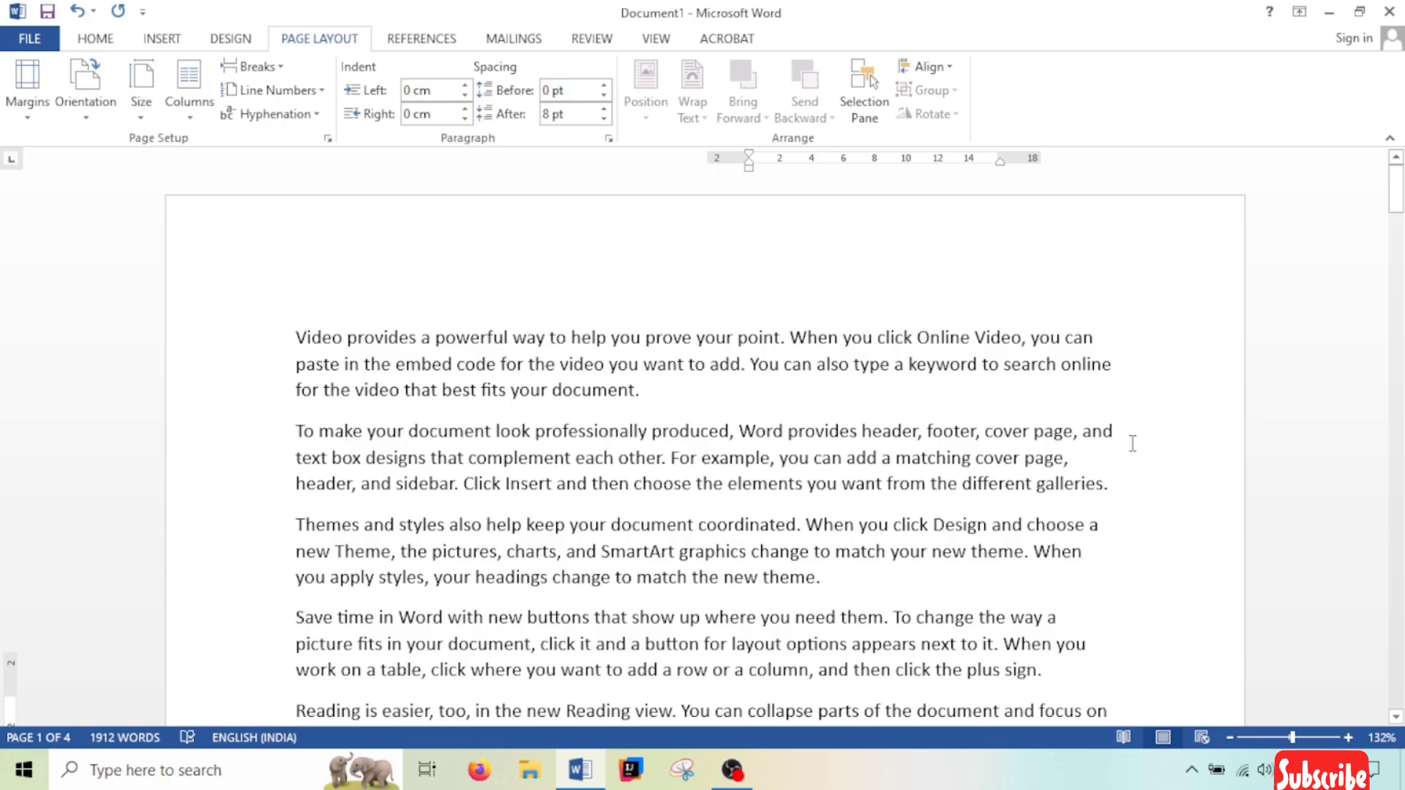
key(ctrl+a)
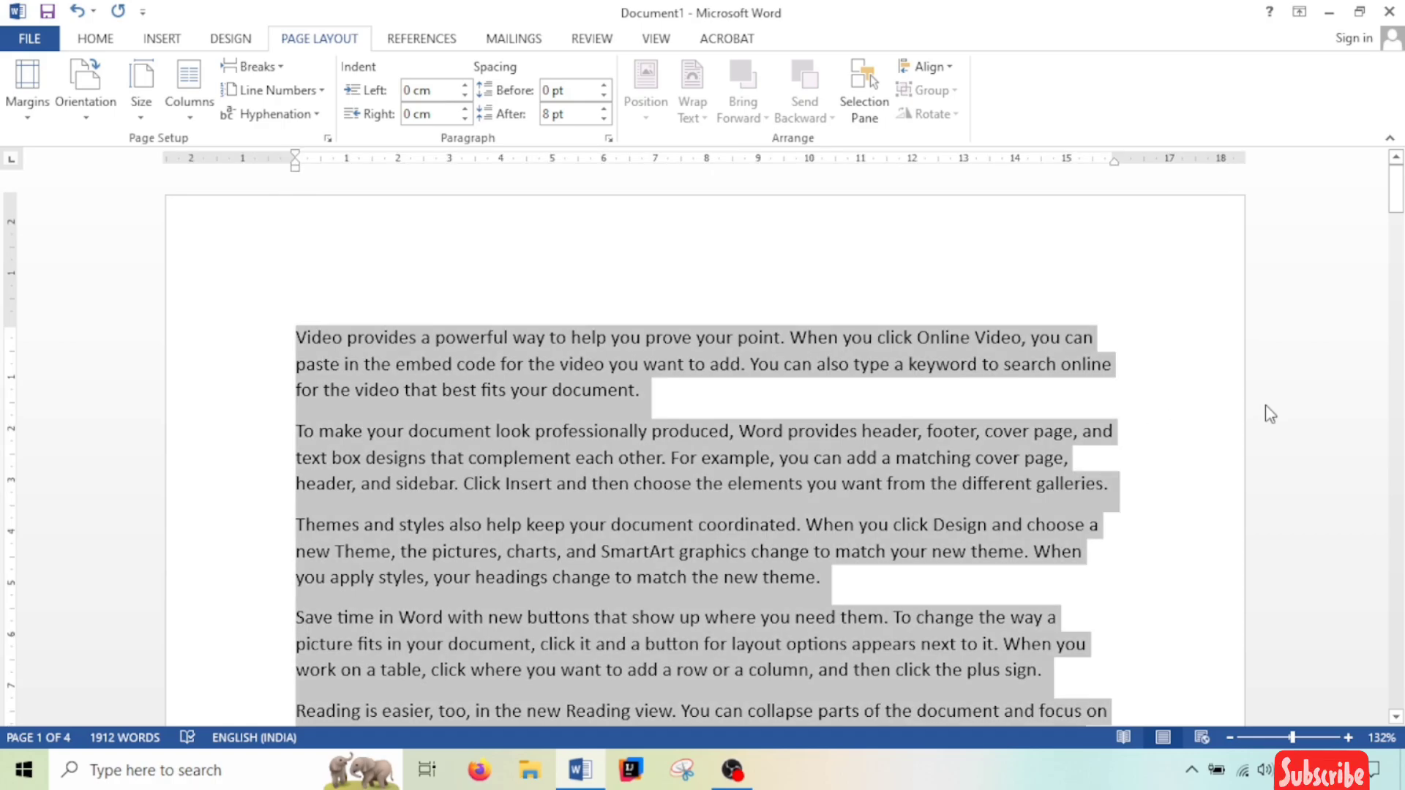
key(ctrl+j)
click(1133, 335)
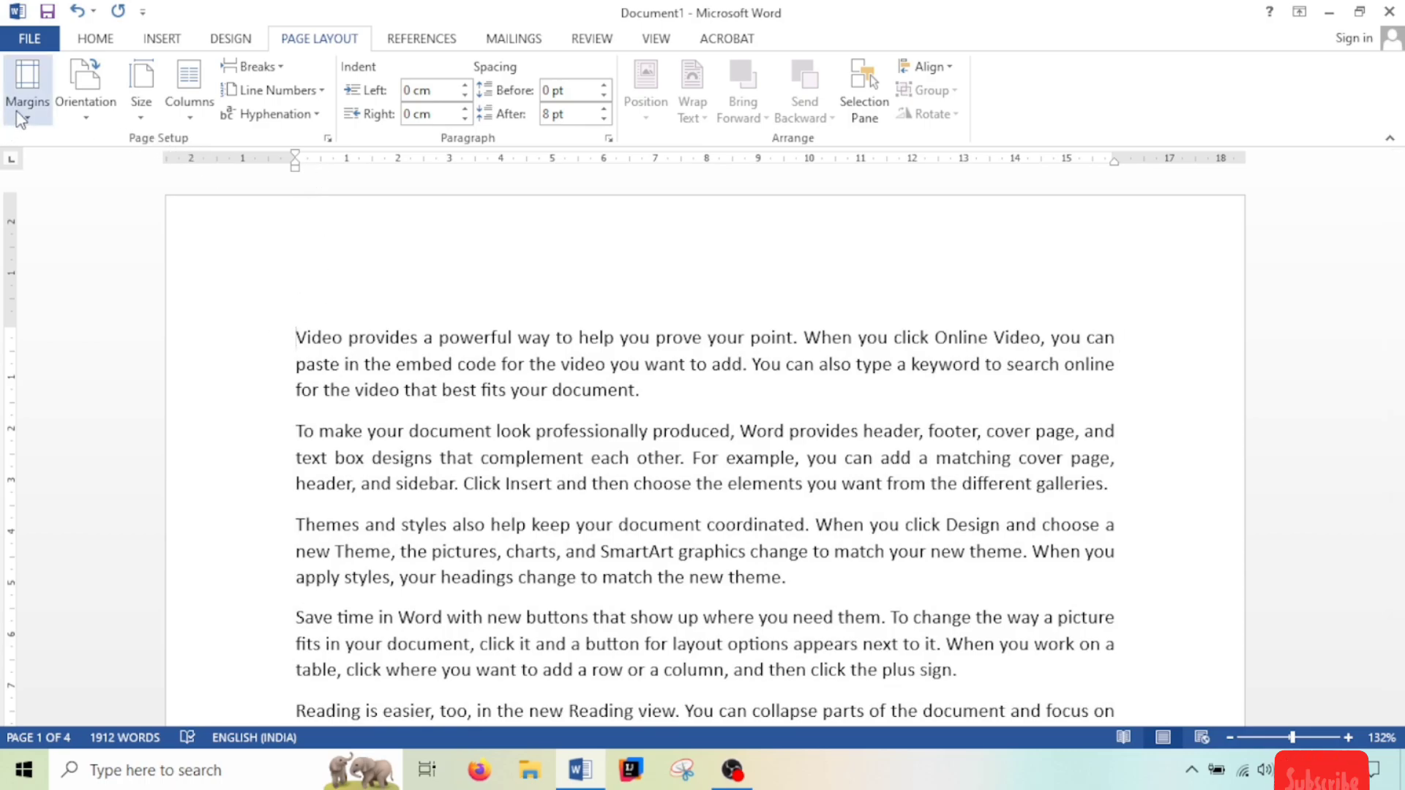
Apply the Narrow margin preset with 1.27 cm on all sides to the document.
click(27, 92)
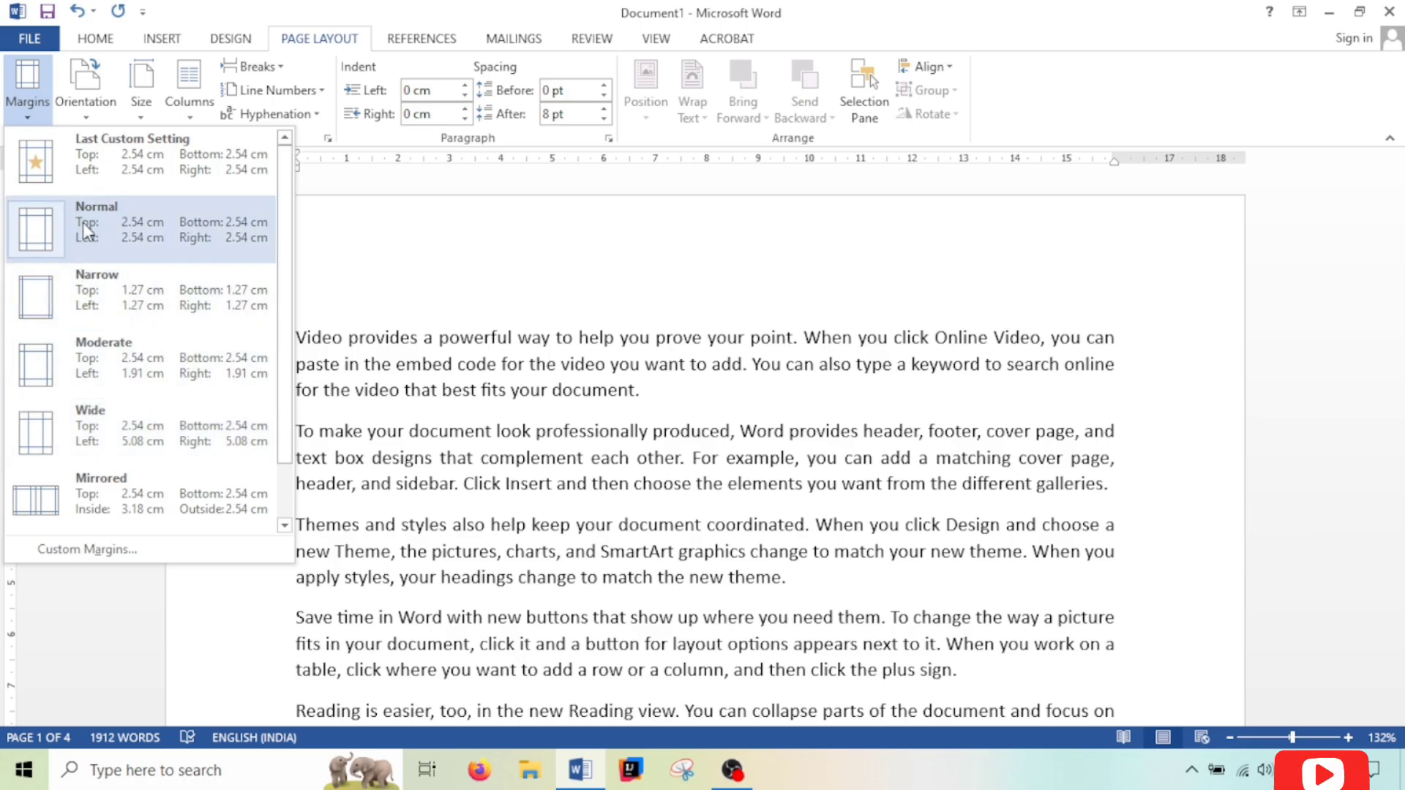
click(112, 309)
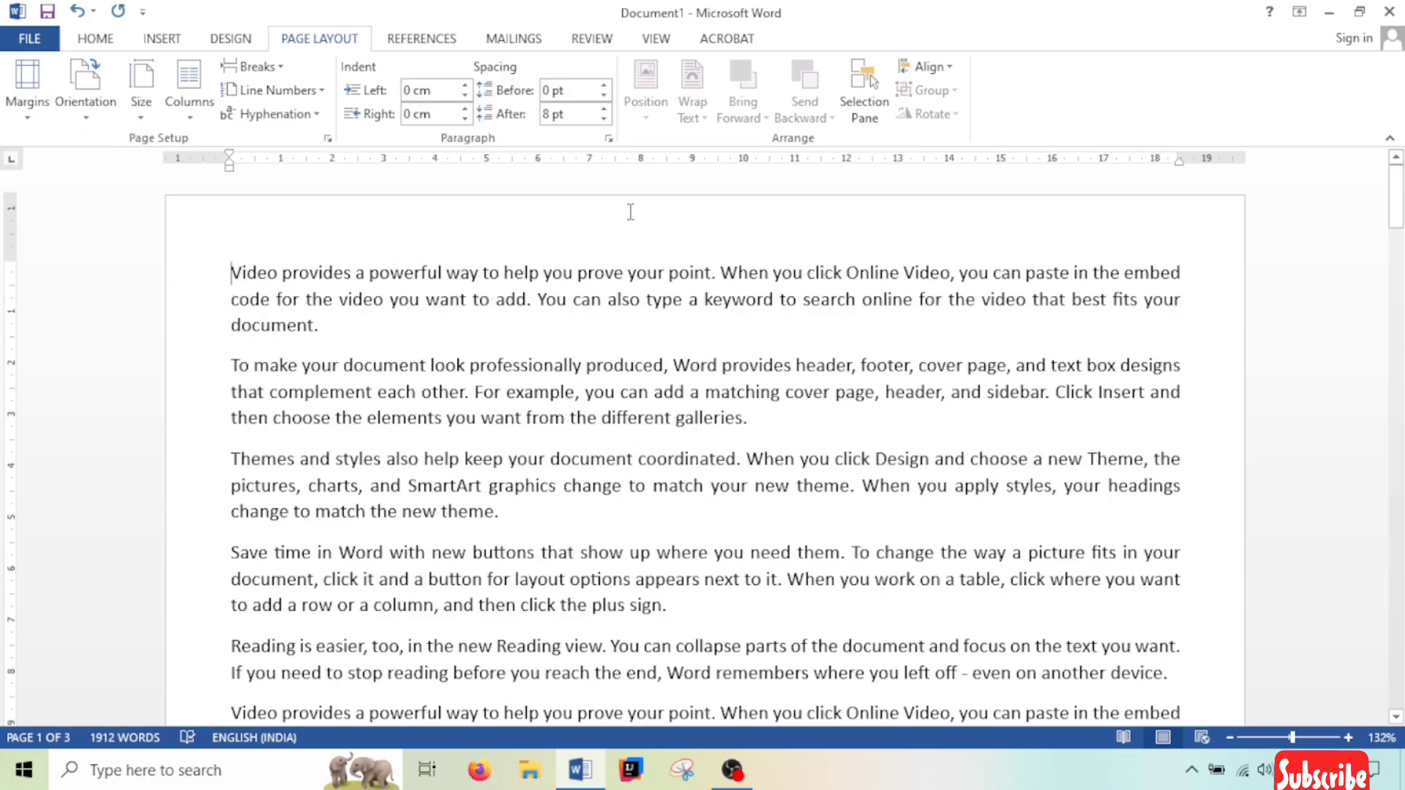
mouse_move(1396, 203)
mouse_down()
mouse_move(1401, 369)
mouse_move(1399, 192)
mouse_up()
Examine the available margin presets and the list of standard paper sizes.
click(27, 91)
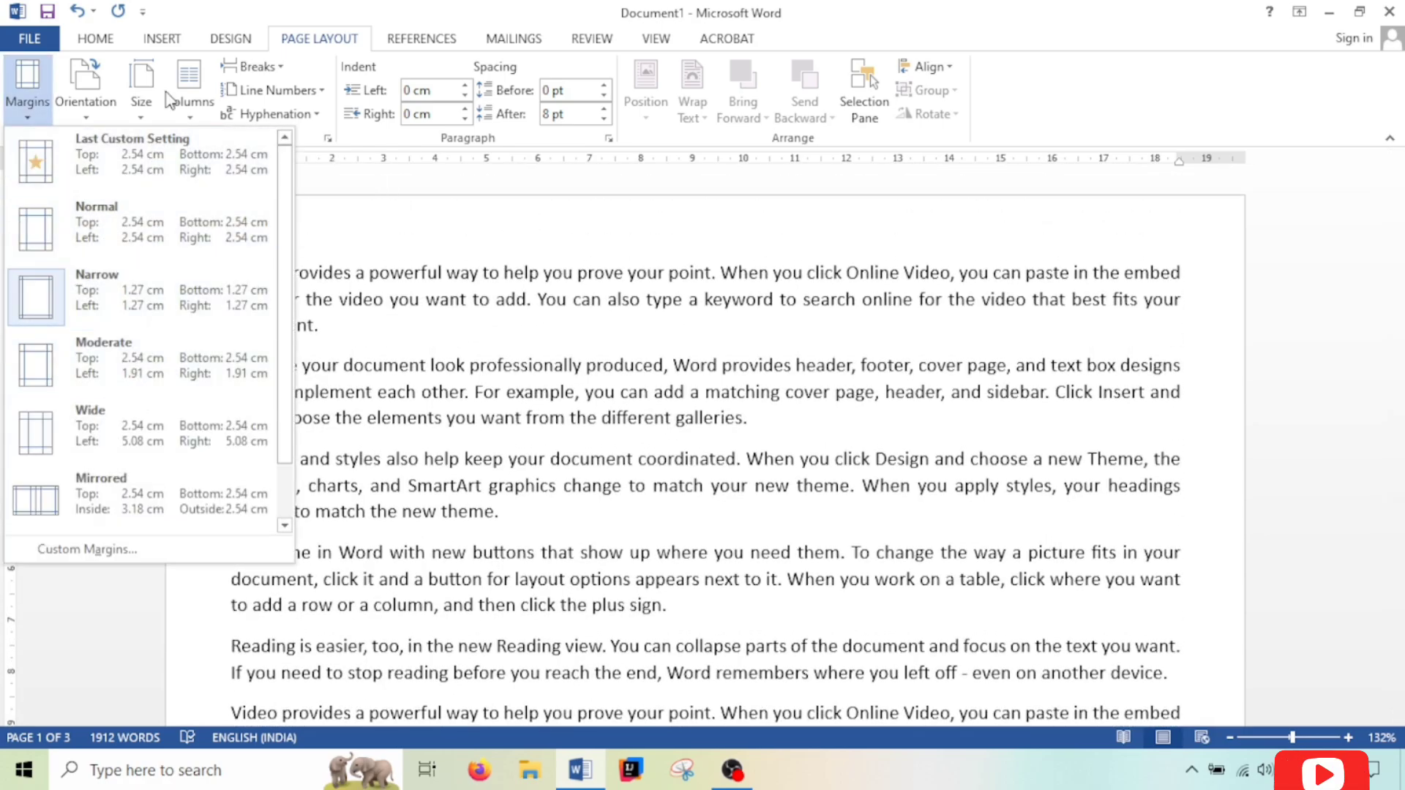
click(455, 220)
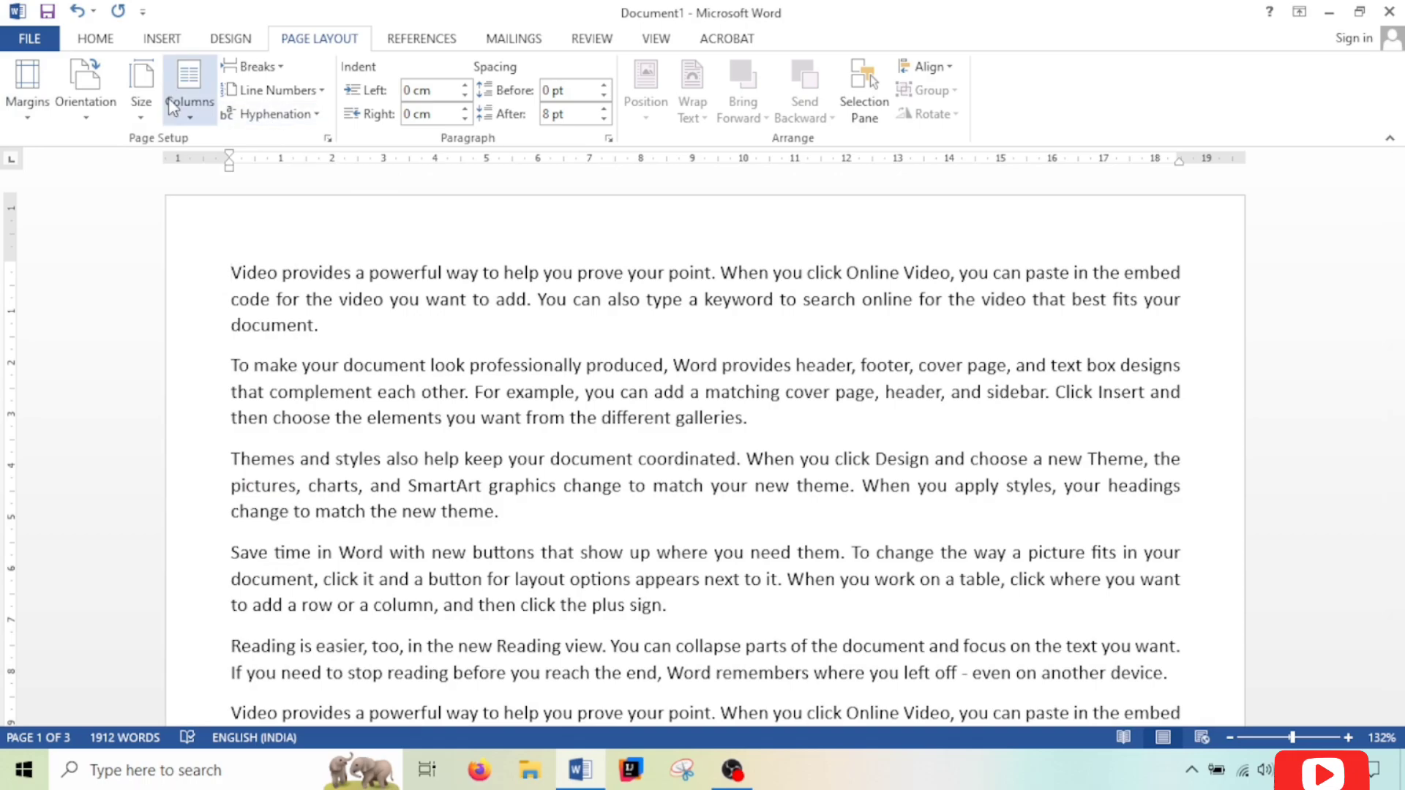
click(136, 87)
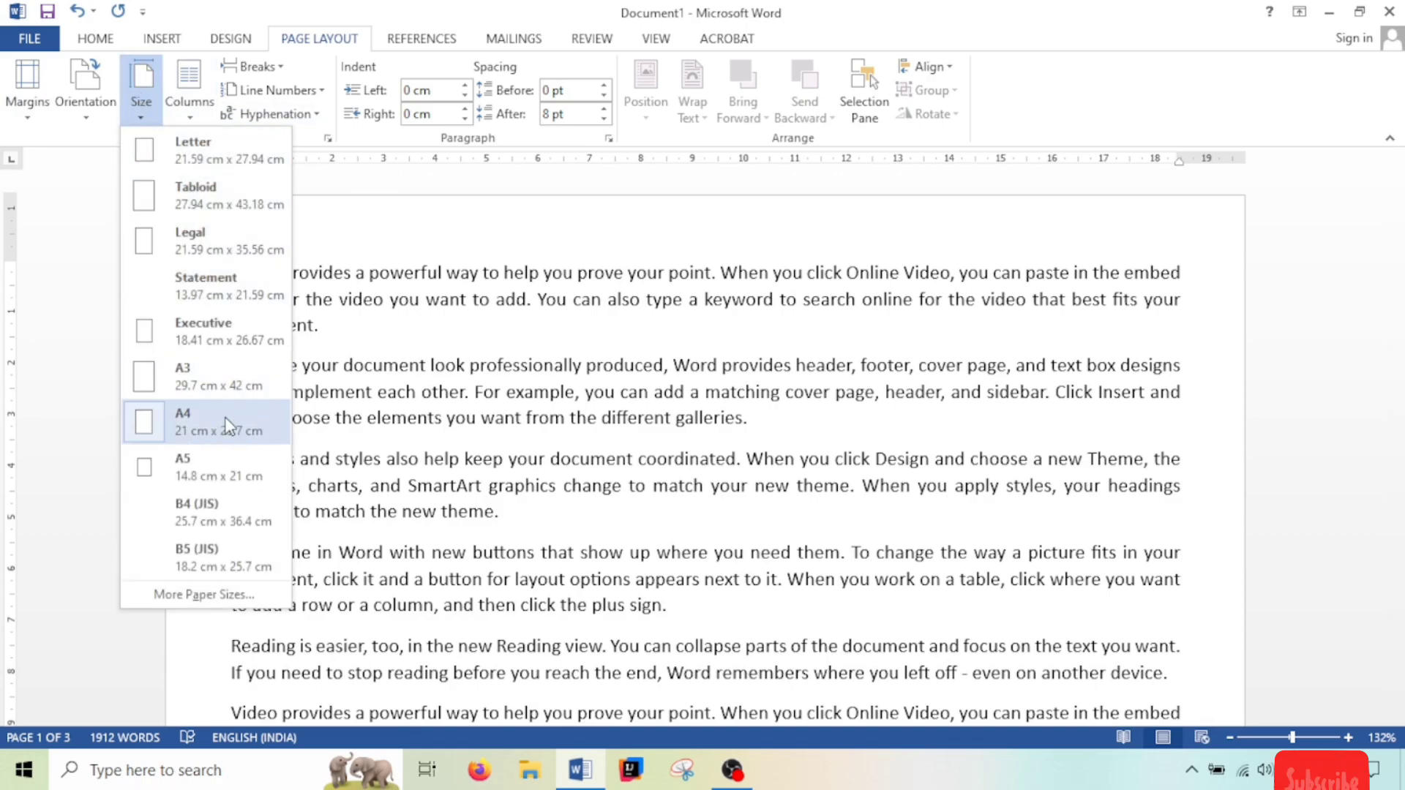
click(26, 98)
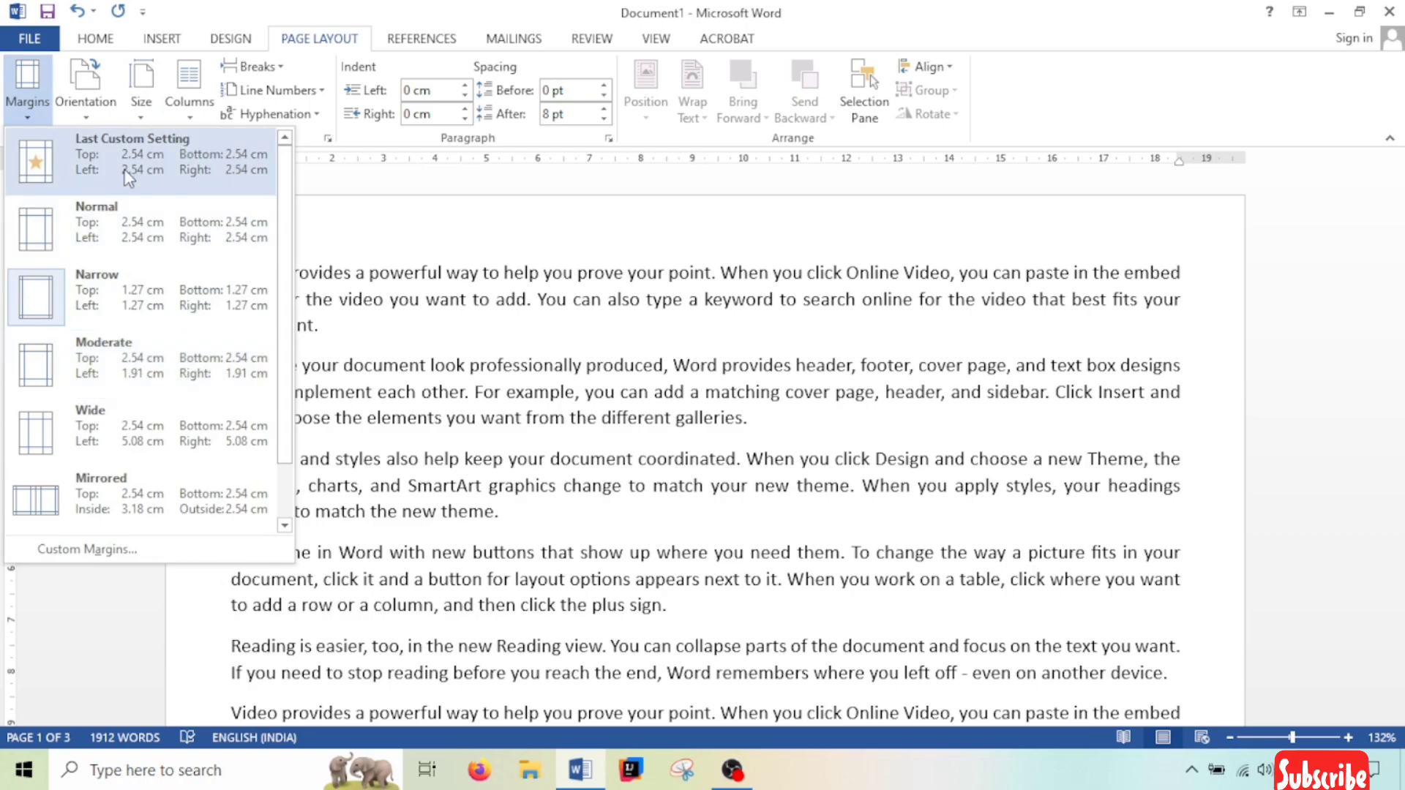
key(Escape)
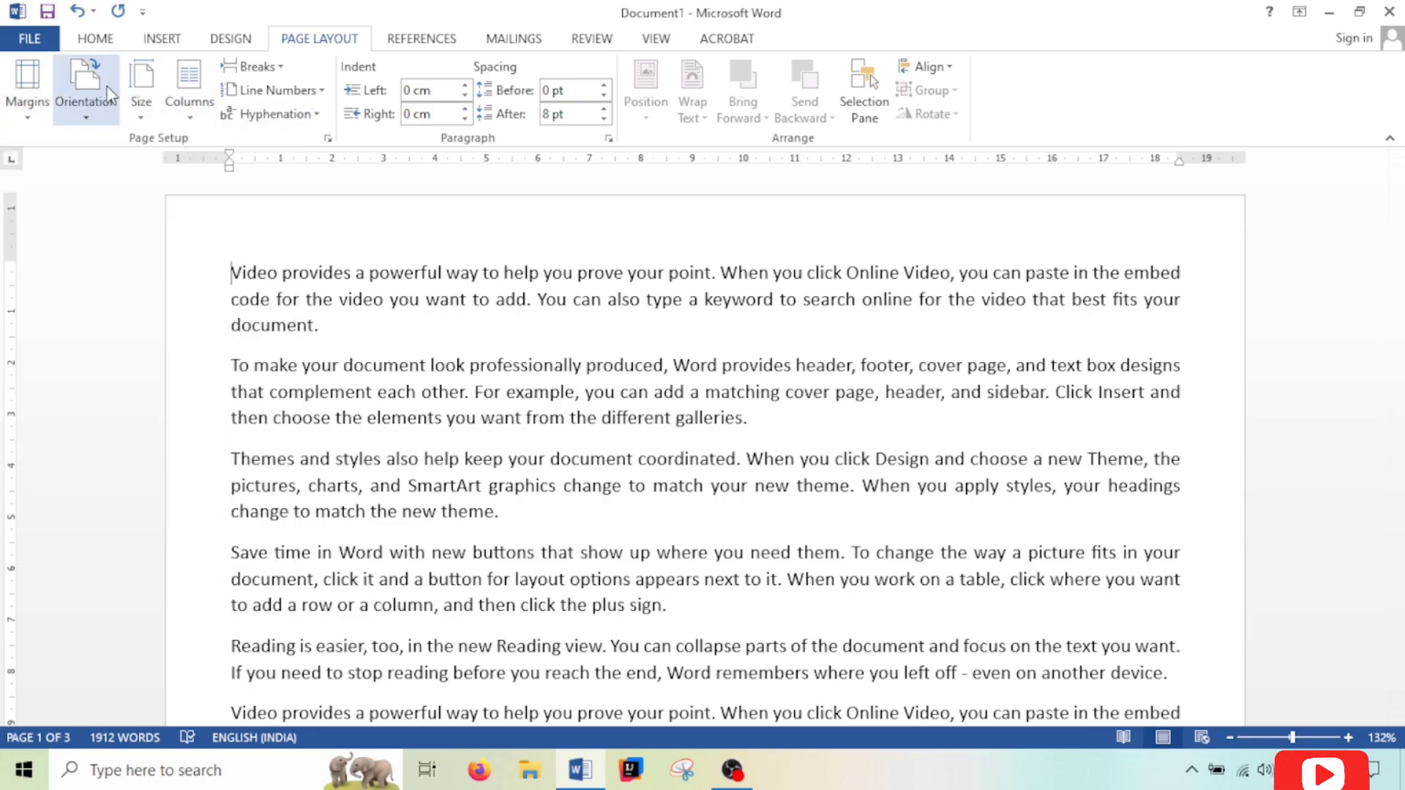
click(138, 117)
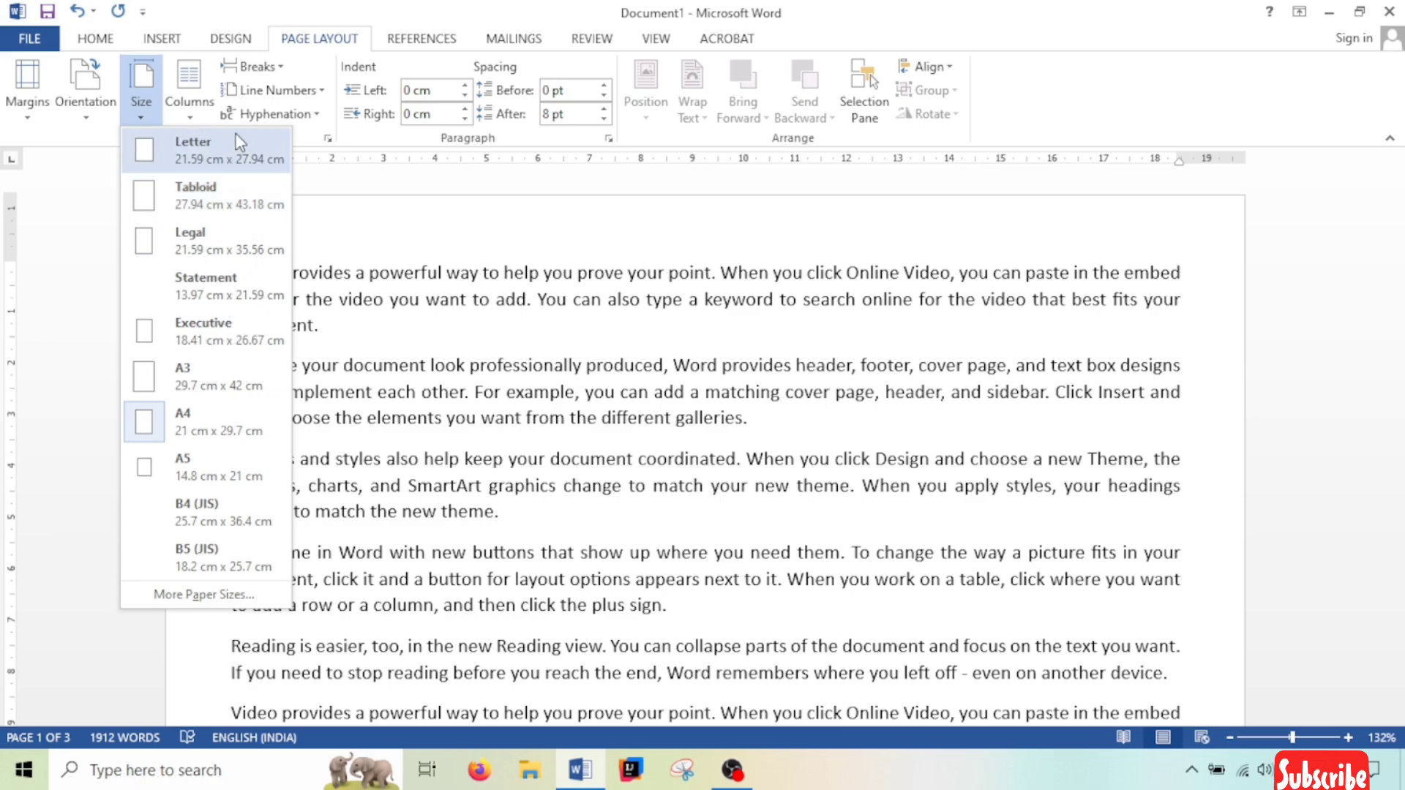
click(501, 264)
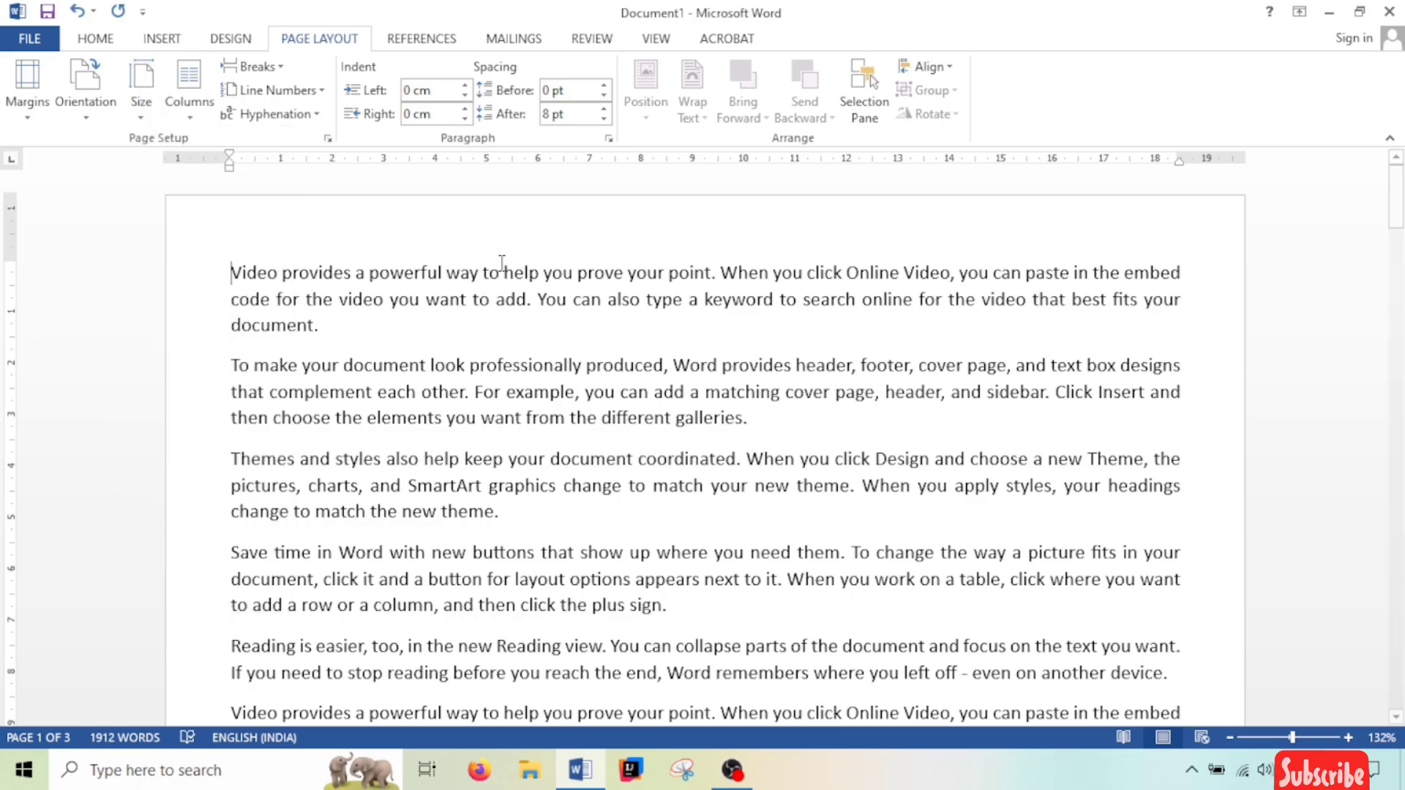
Apply the Wide margin preset, with 2.54 cm top and bottom and 5.08 cm left and right.
click(21, 95)
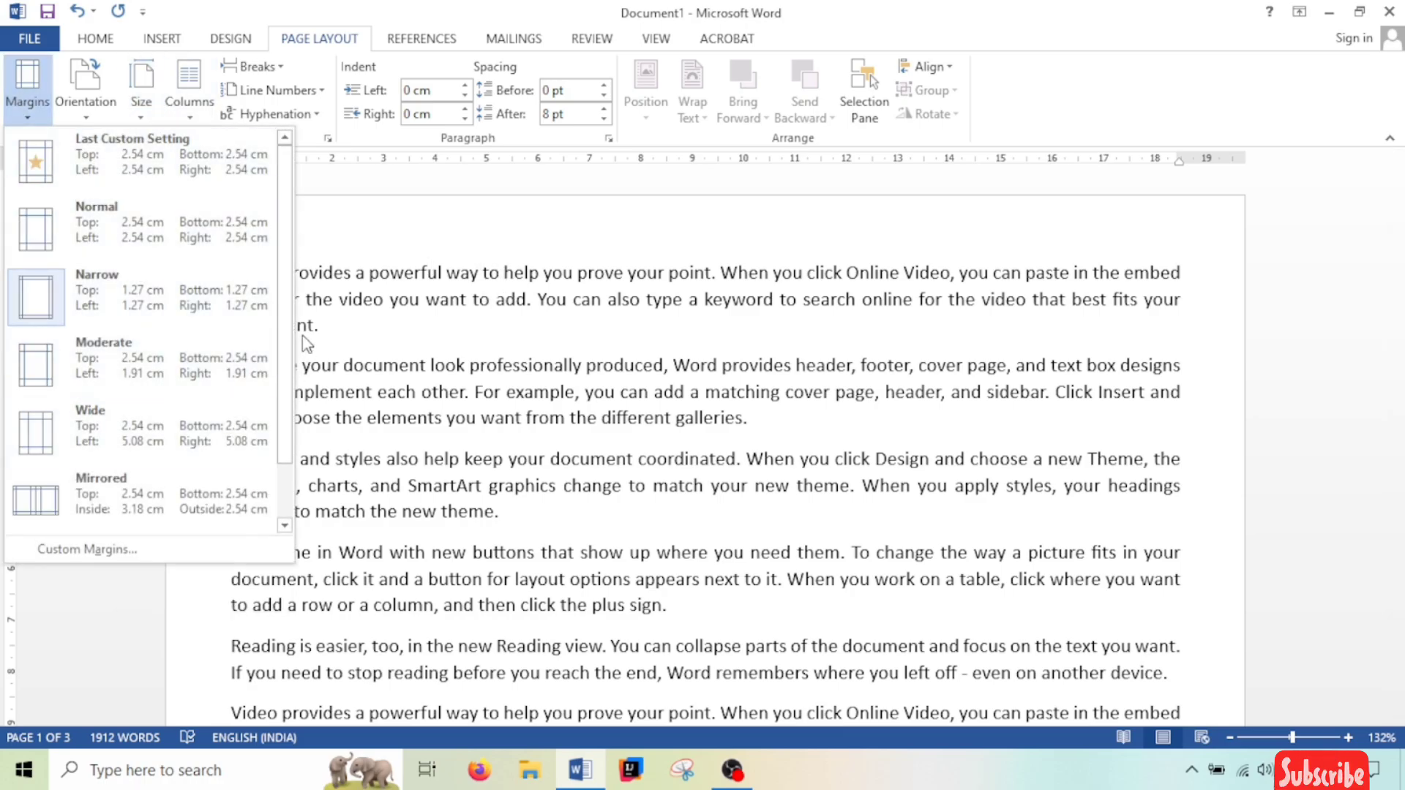
scroll(292, 380, down, 1)
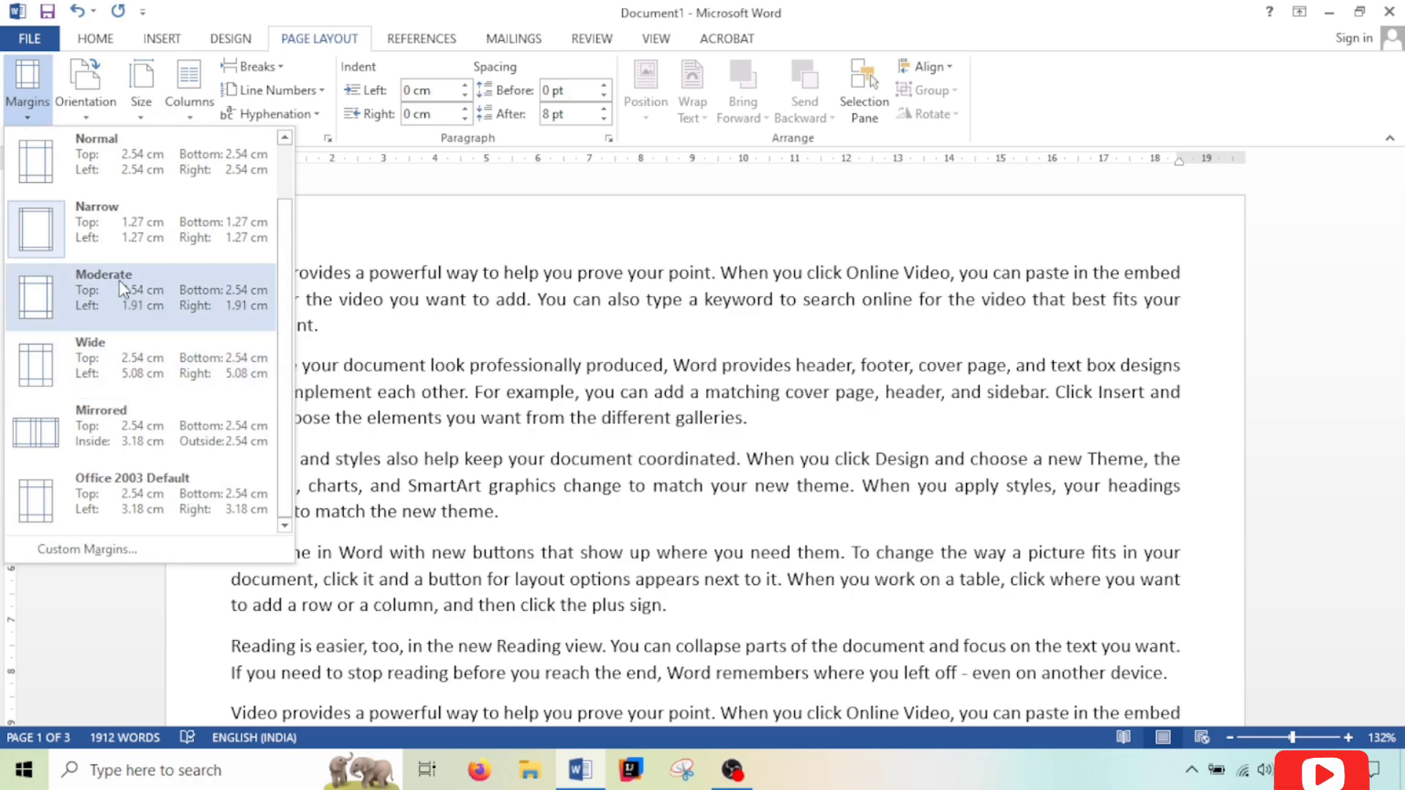
click(143, 364)
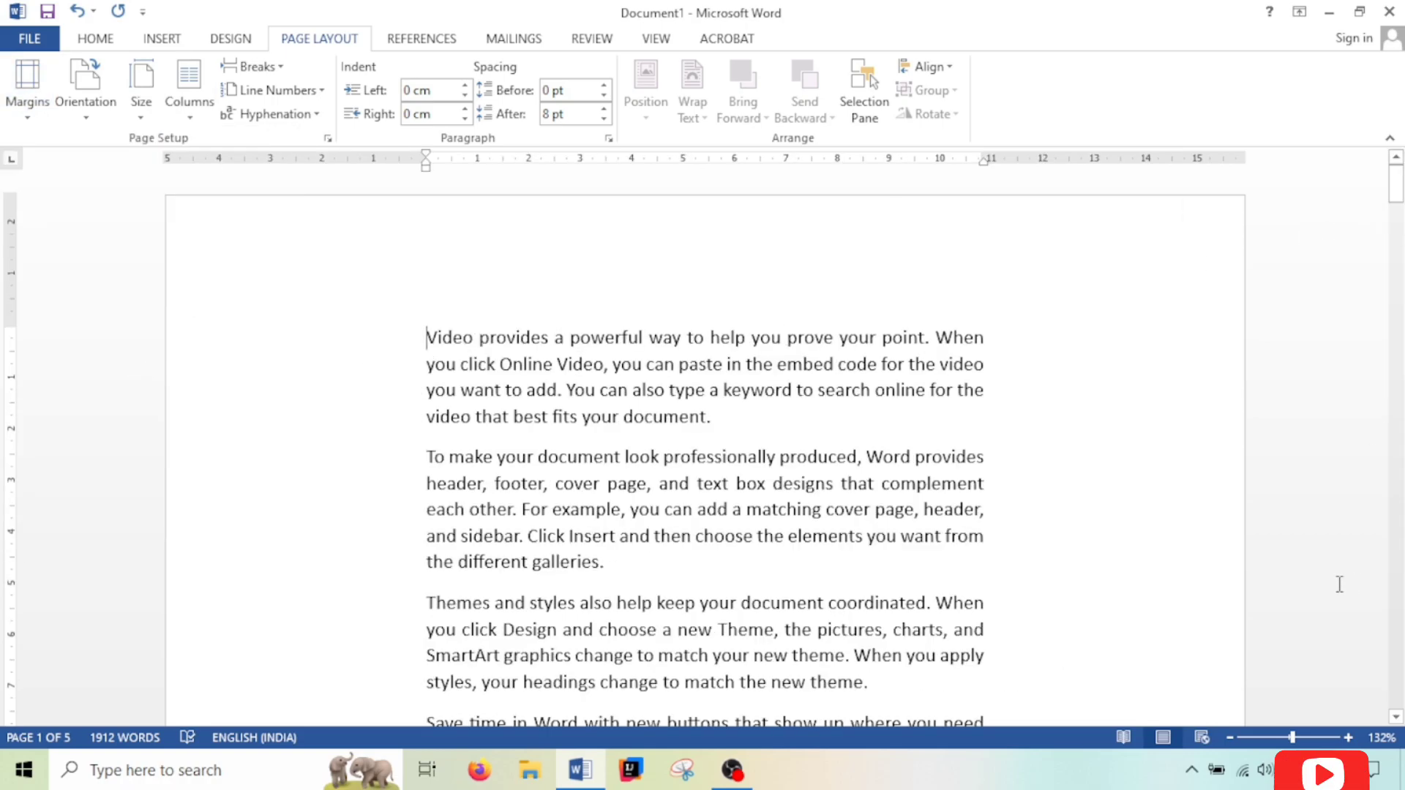
drag(1292, 737, 1259, 737)
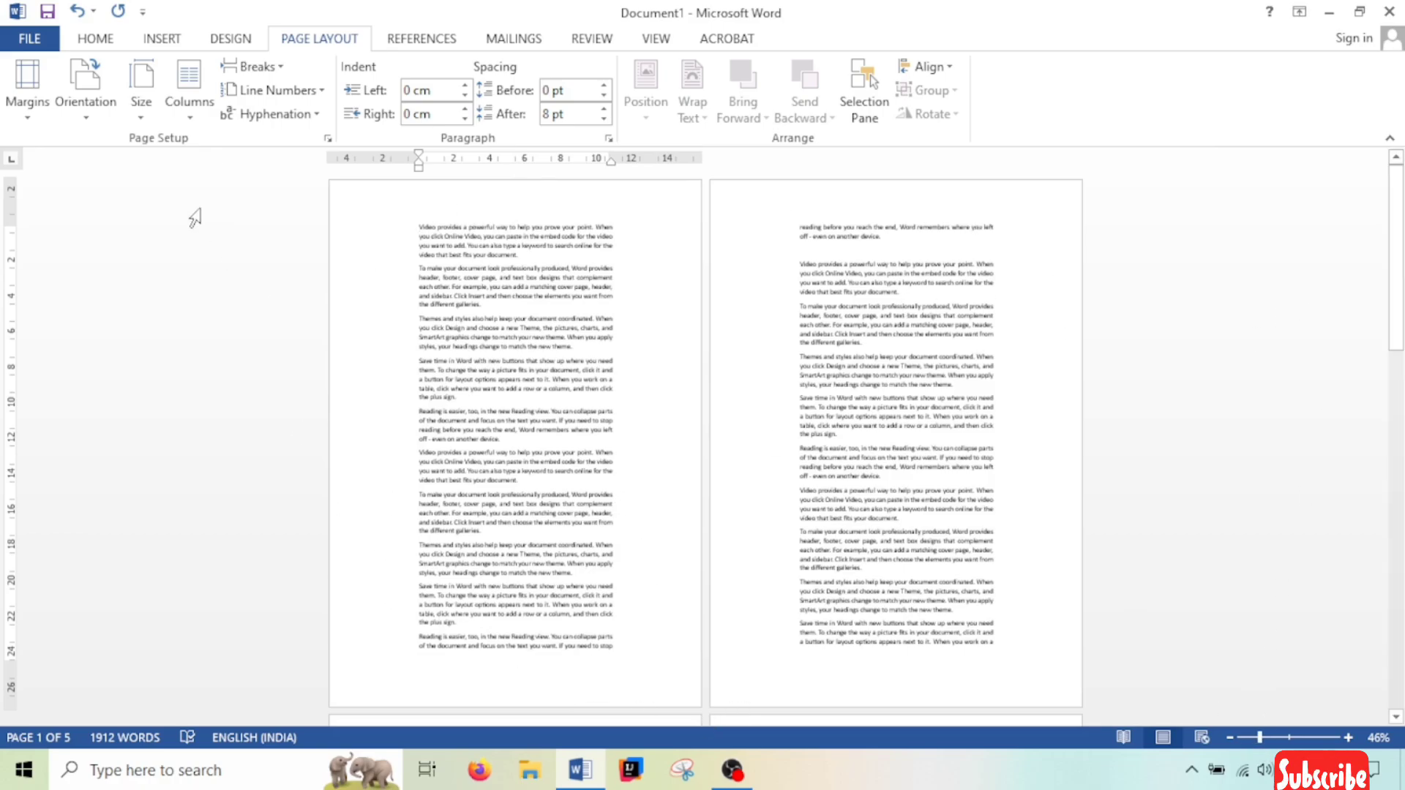
Open the custom margin settings and examine the multiple-pages options, paper settings and layout settings.
click(27, 79)
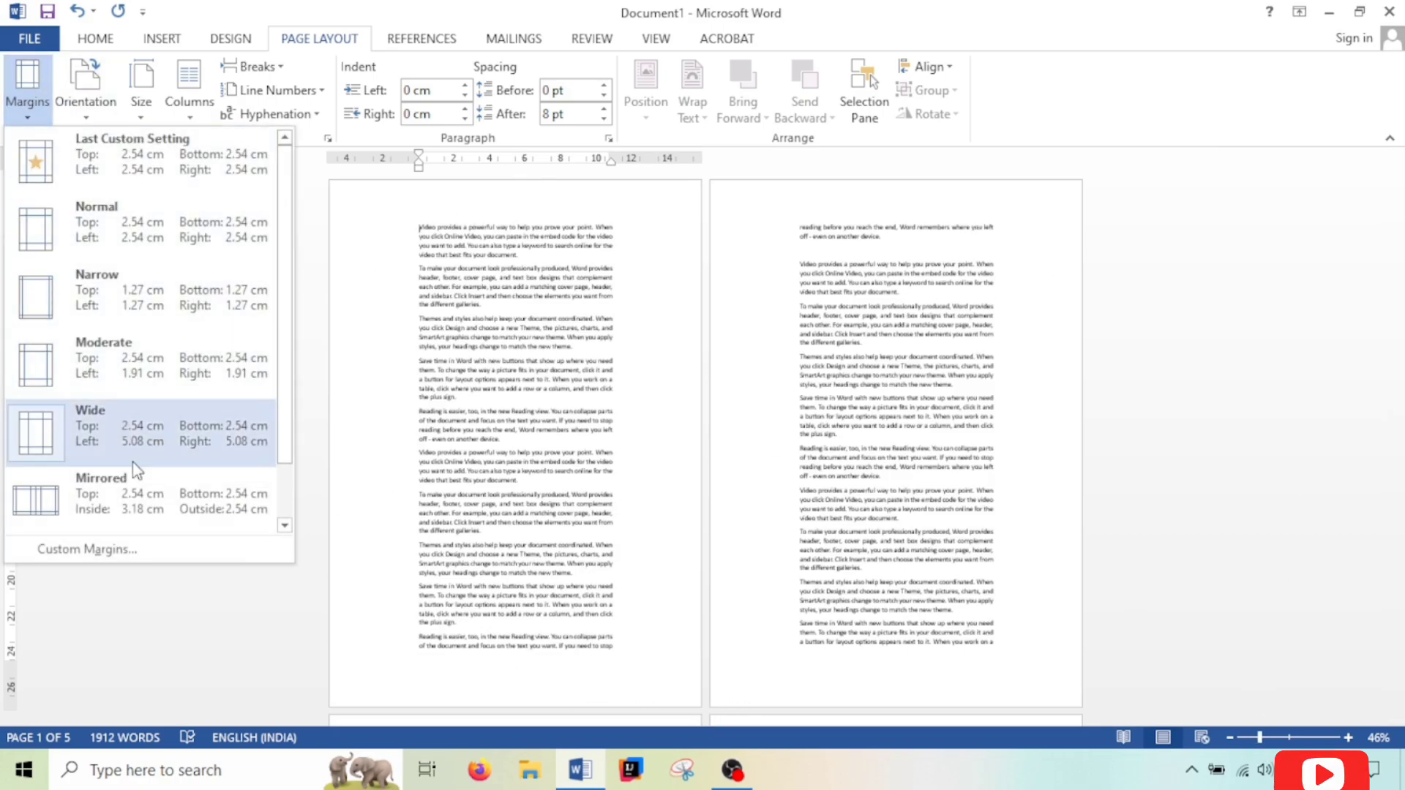
click(176, 553)
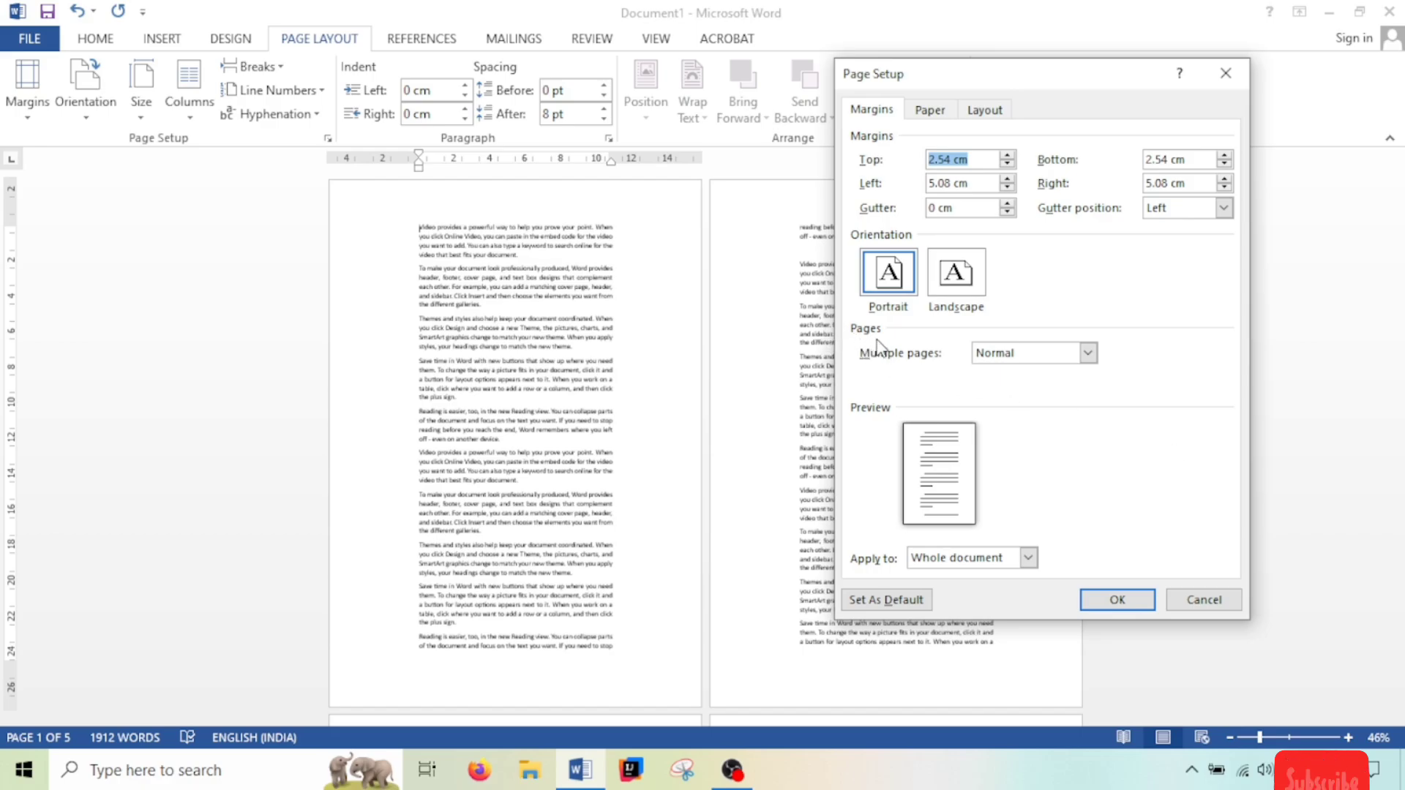
click(1022, 355)
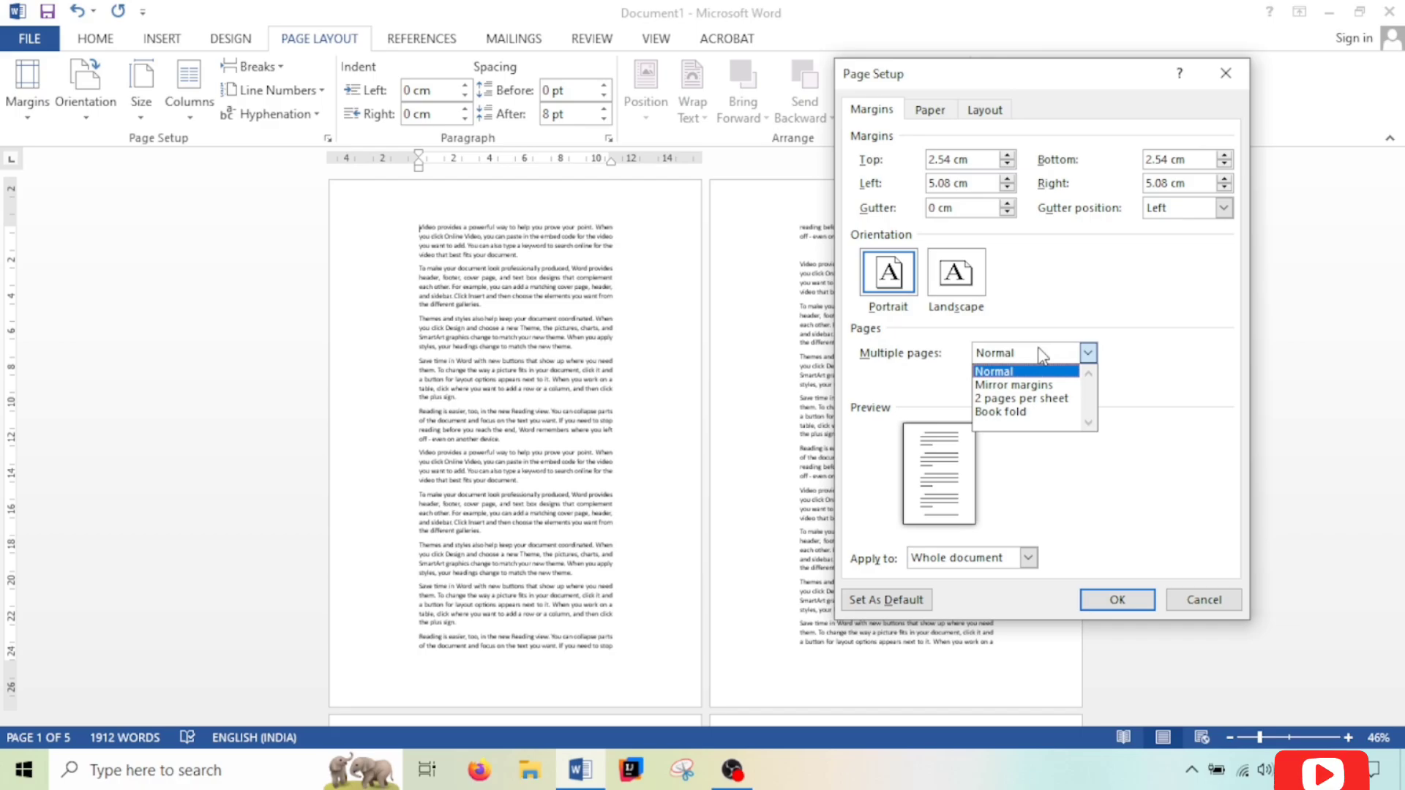
click(1044, 325)
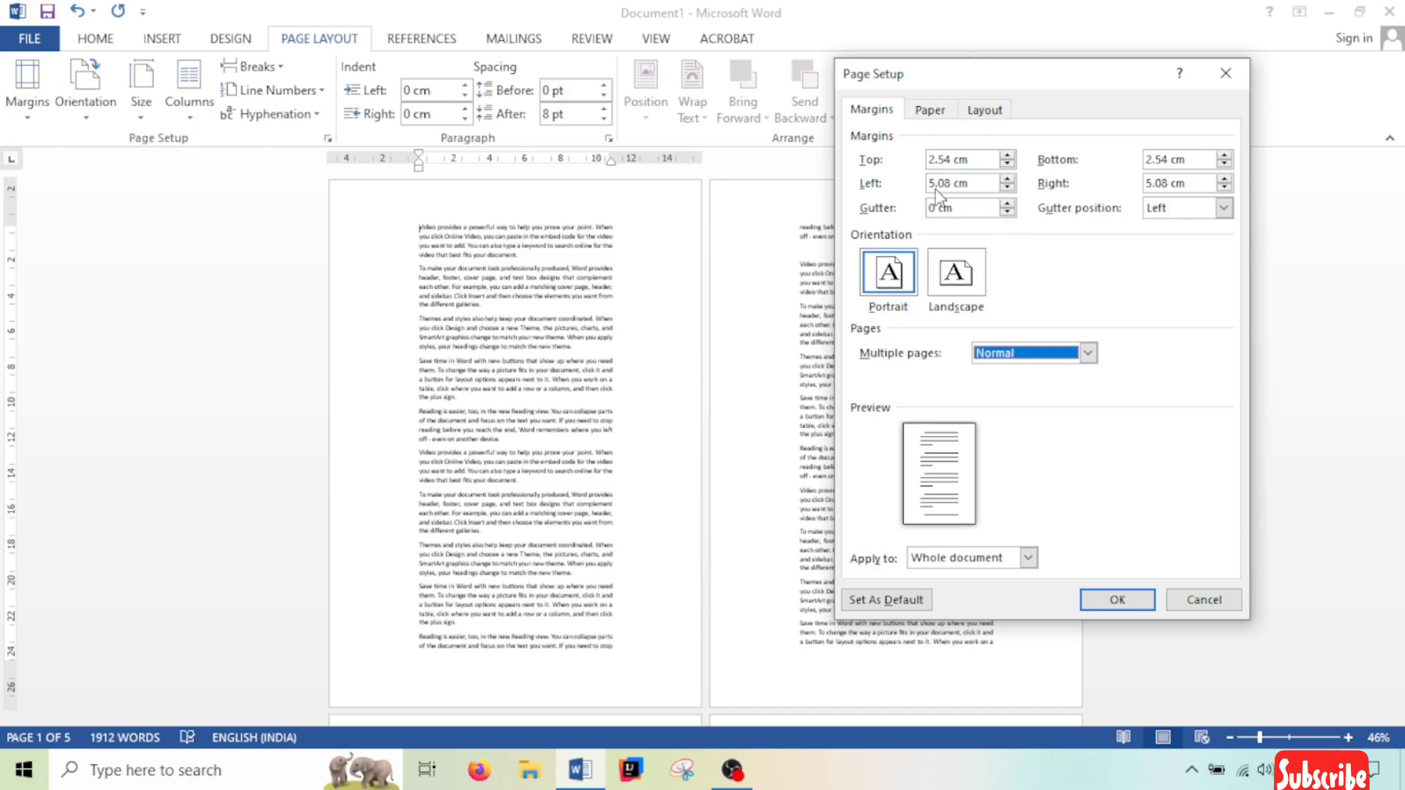
click(929, 111)
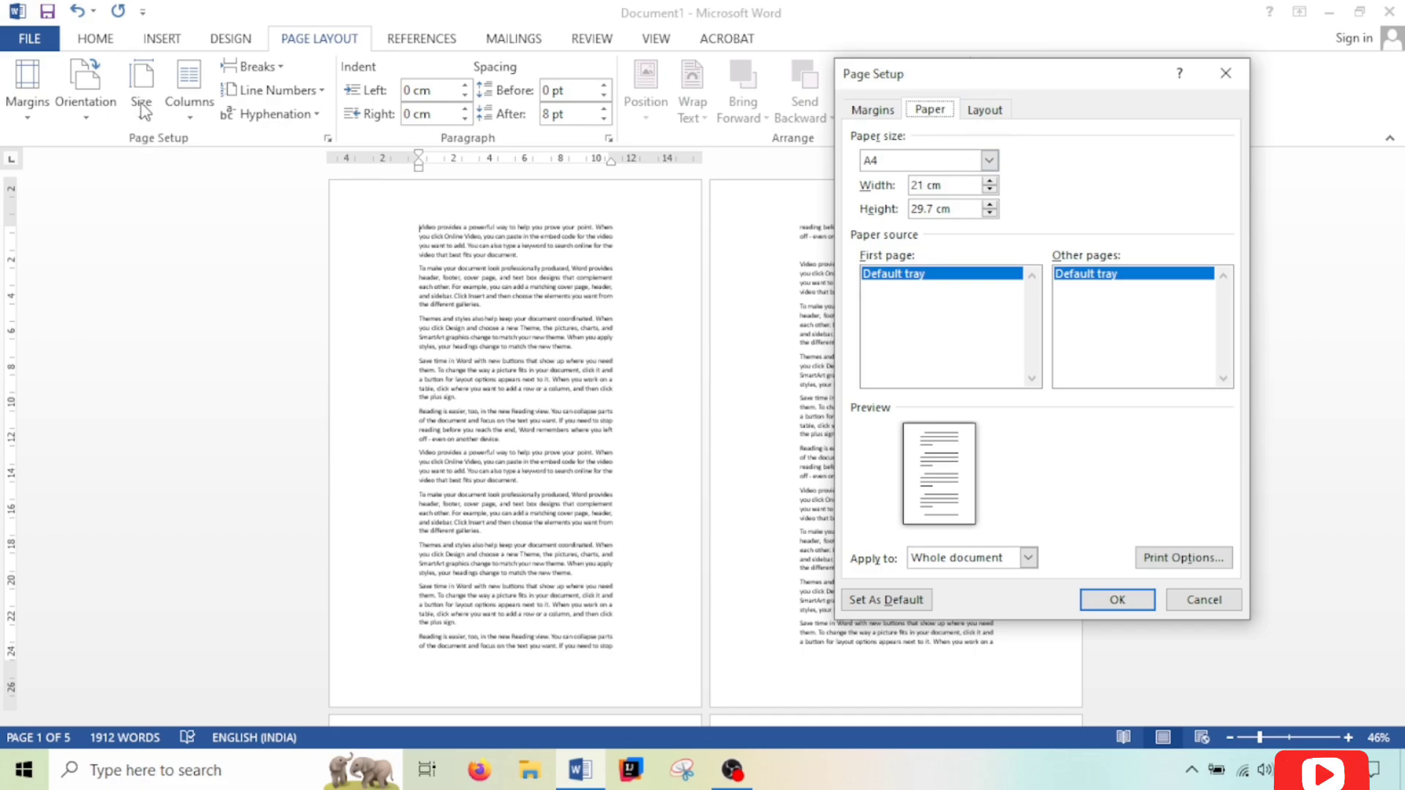
click(988, 111)
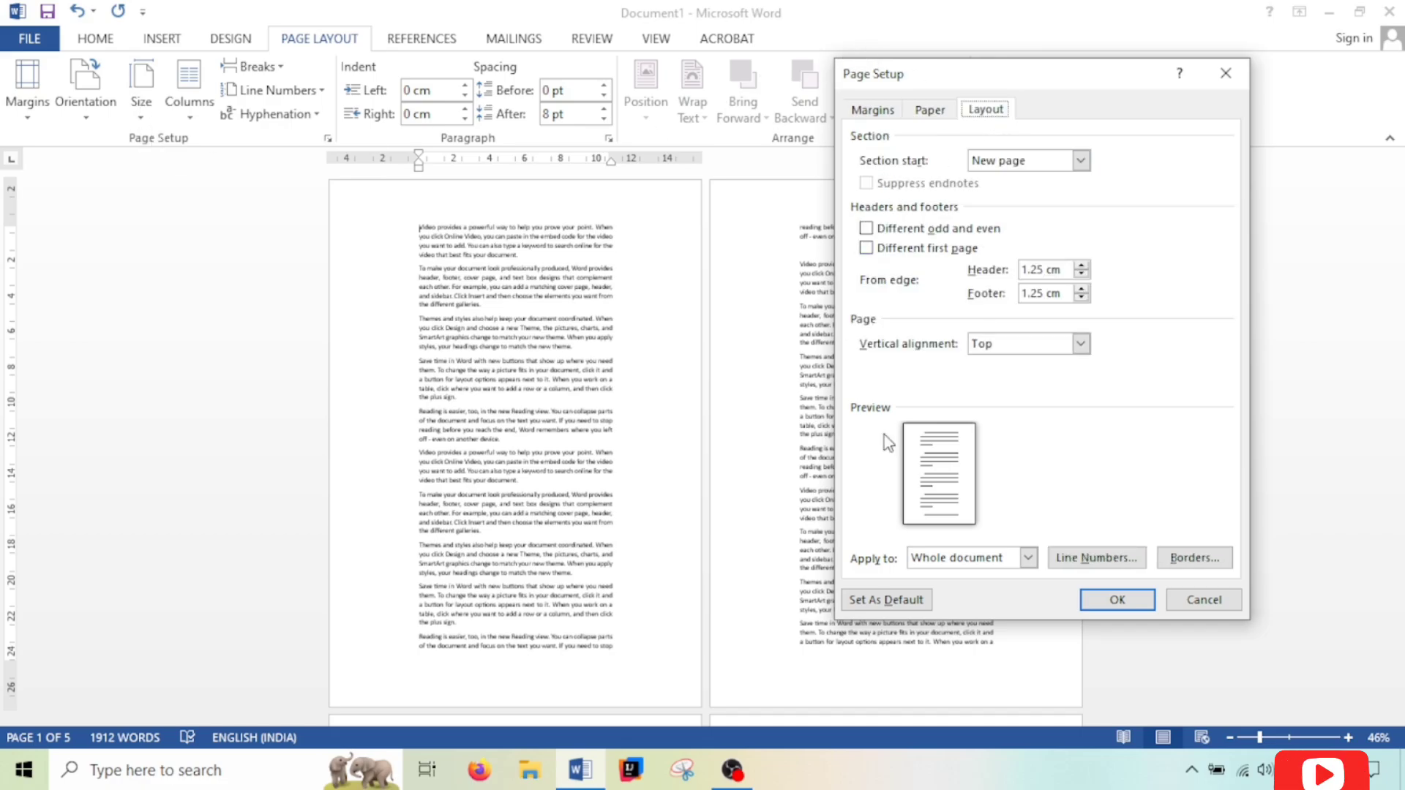
Examine the custom margin settings and the scope they apply to, keeping the current page setup.
click(866, 106)
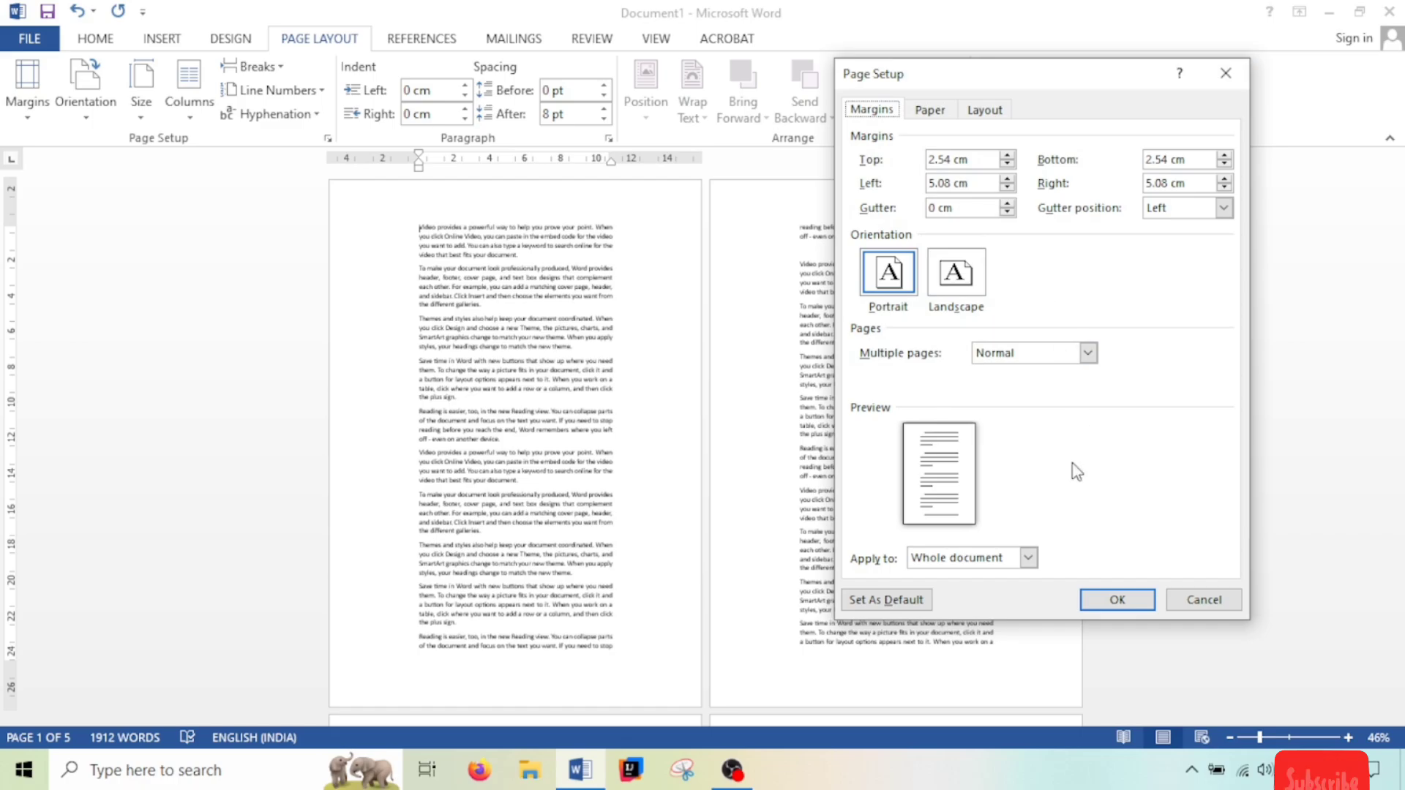
click(1028, 558)
click(1005, 570)
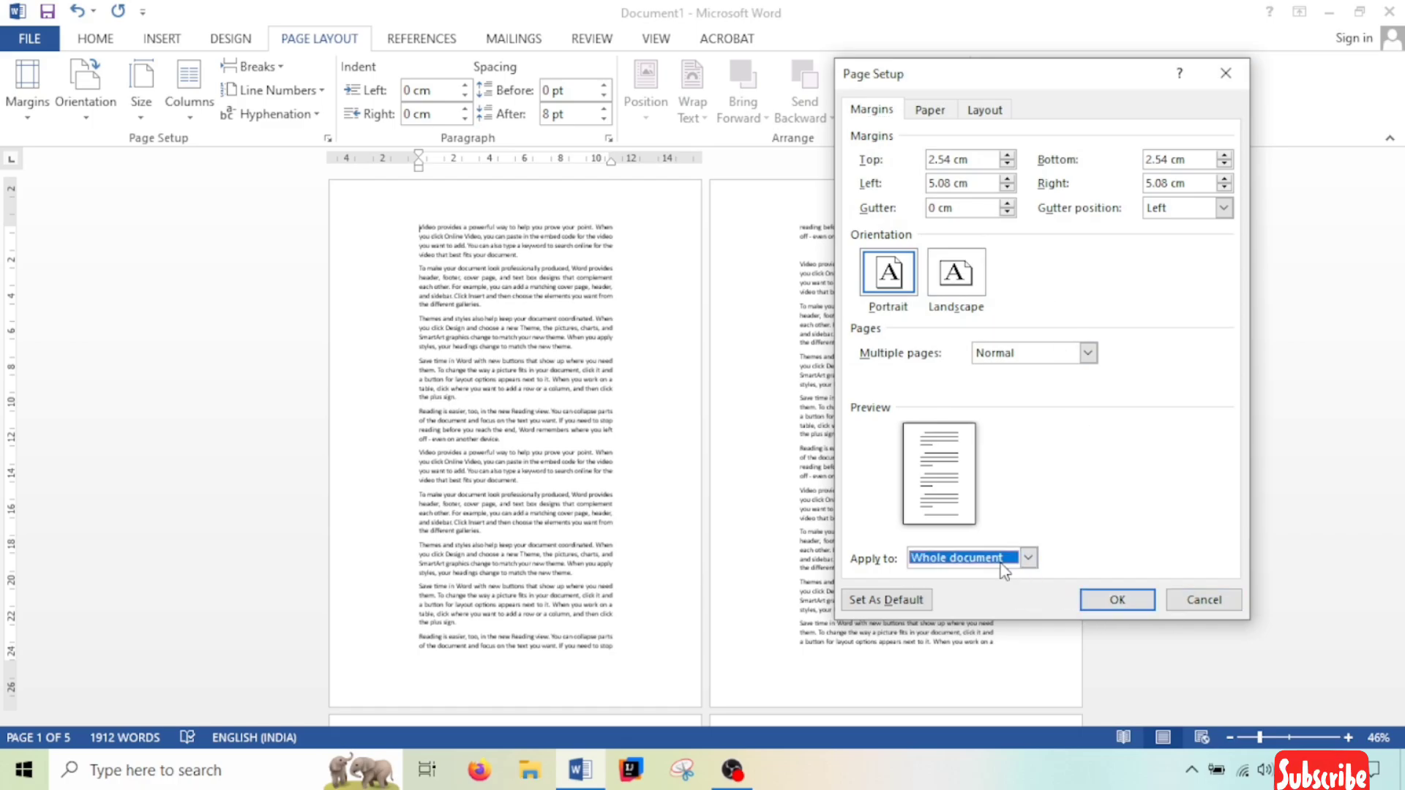
click(1202, 600)
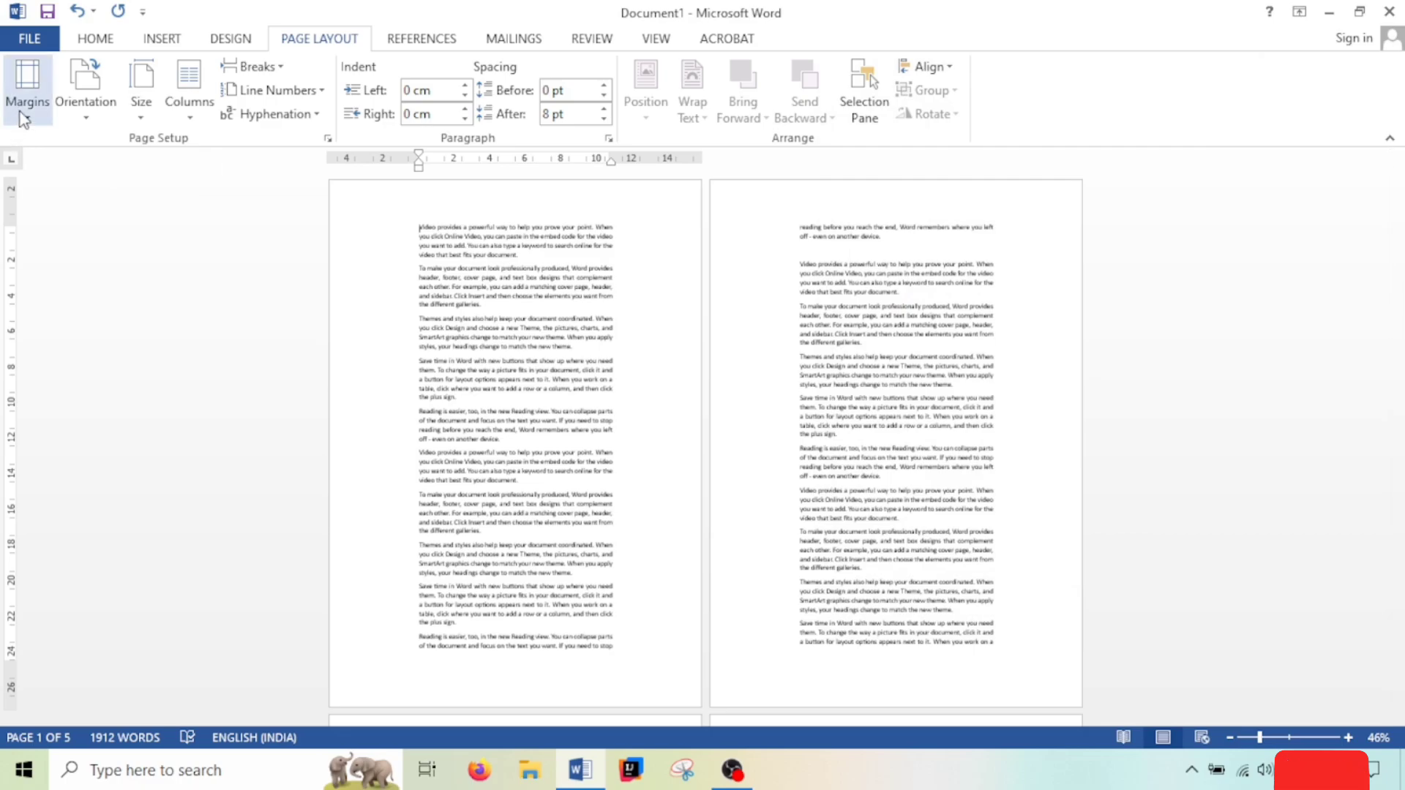
Apply the Normal margin preset with 2.54 cm on all sides to the document.
click(27, 87)
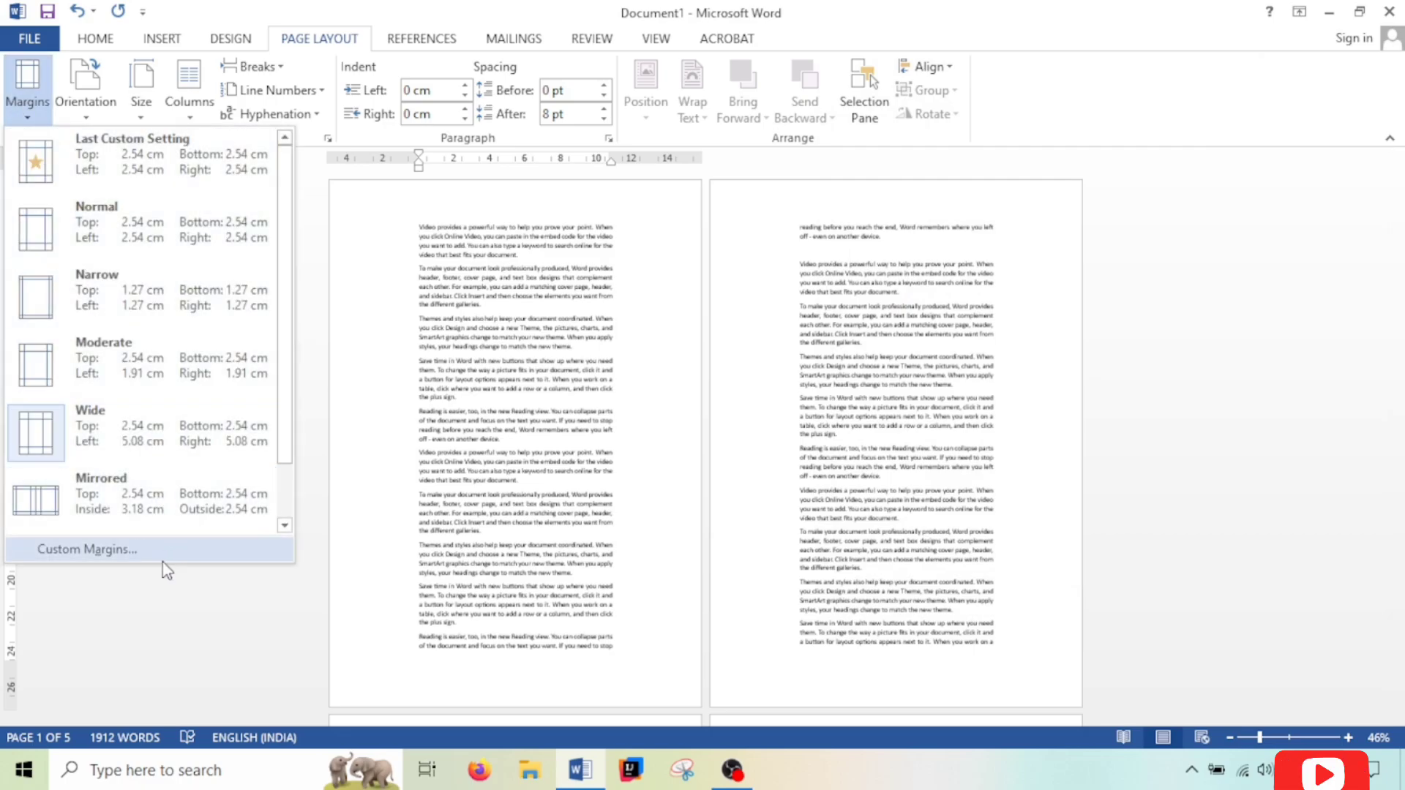
click(111, 243)
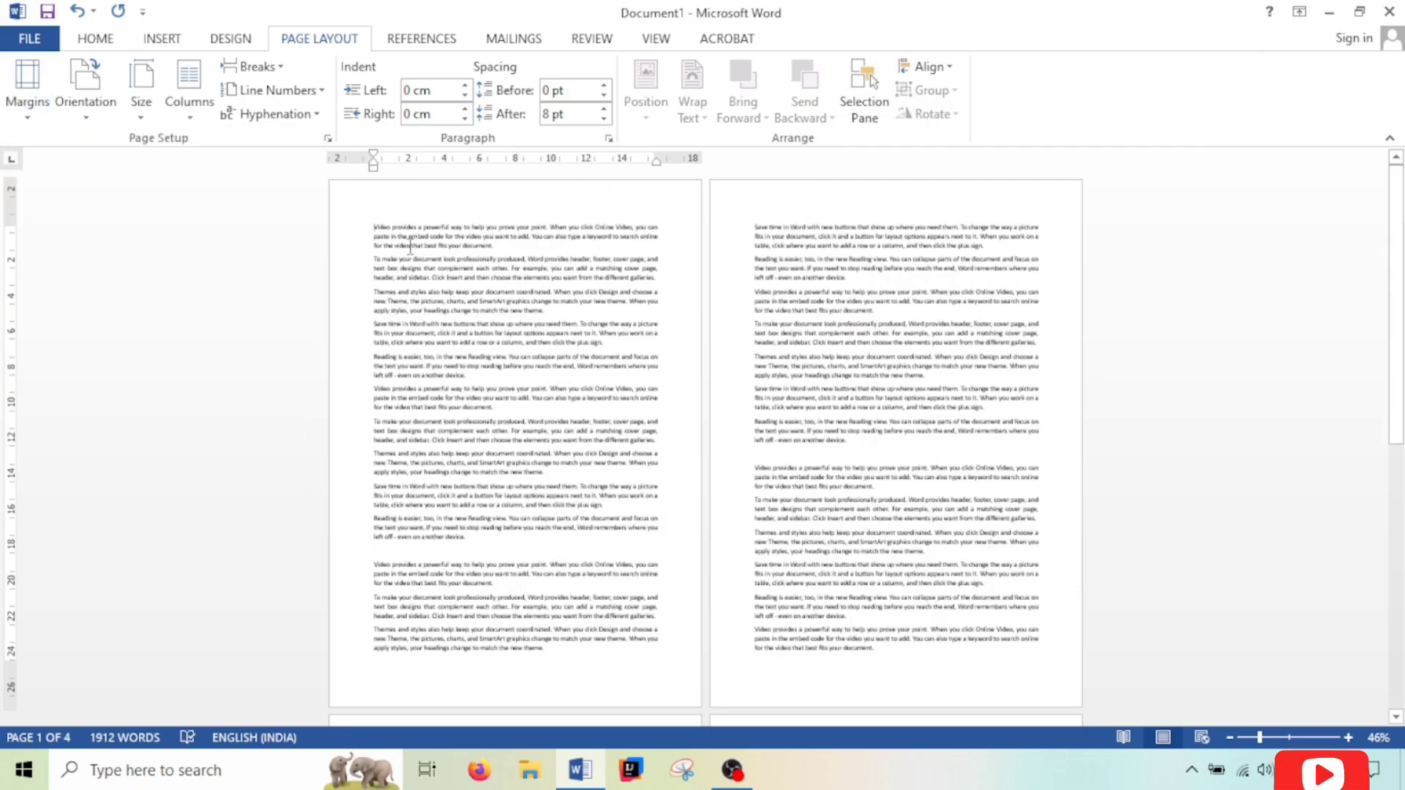
mouse_move(1398, 242)
mouse_down()
mouse_move(1399, 303)
mouse_move(1400, 239)
mouse_up()
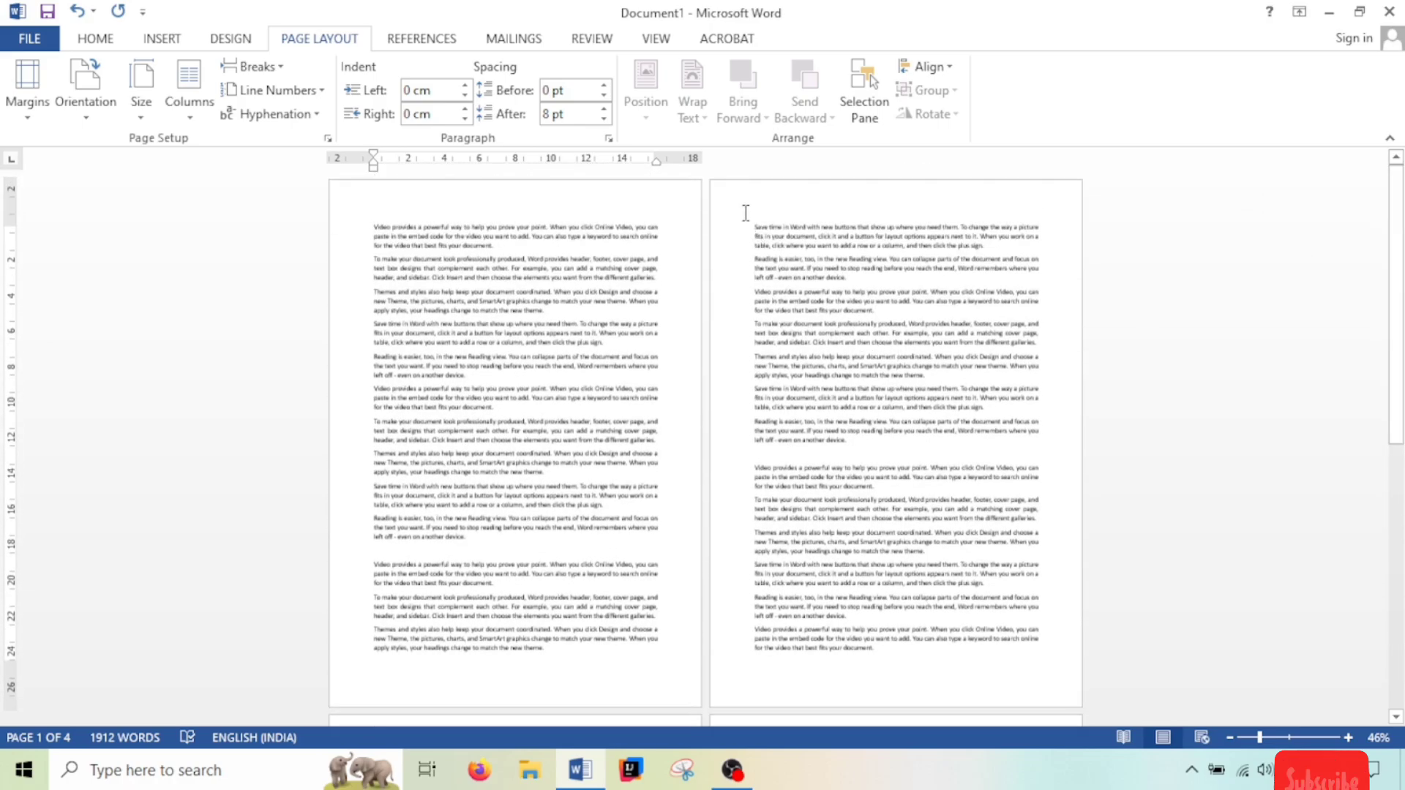
Select the second page's text, set the page orientation to Landscape and review the effect across the pages.
mouse_move(752, 233)
mouse_down()
mouse_move(841, 329)
mouse_move(939, 675)
mouse_move(816, 415)
mouse_move(752, 213)
mouse_up()
click(885, 665)
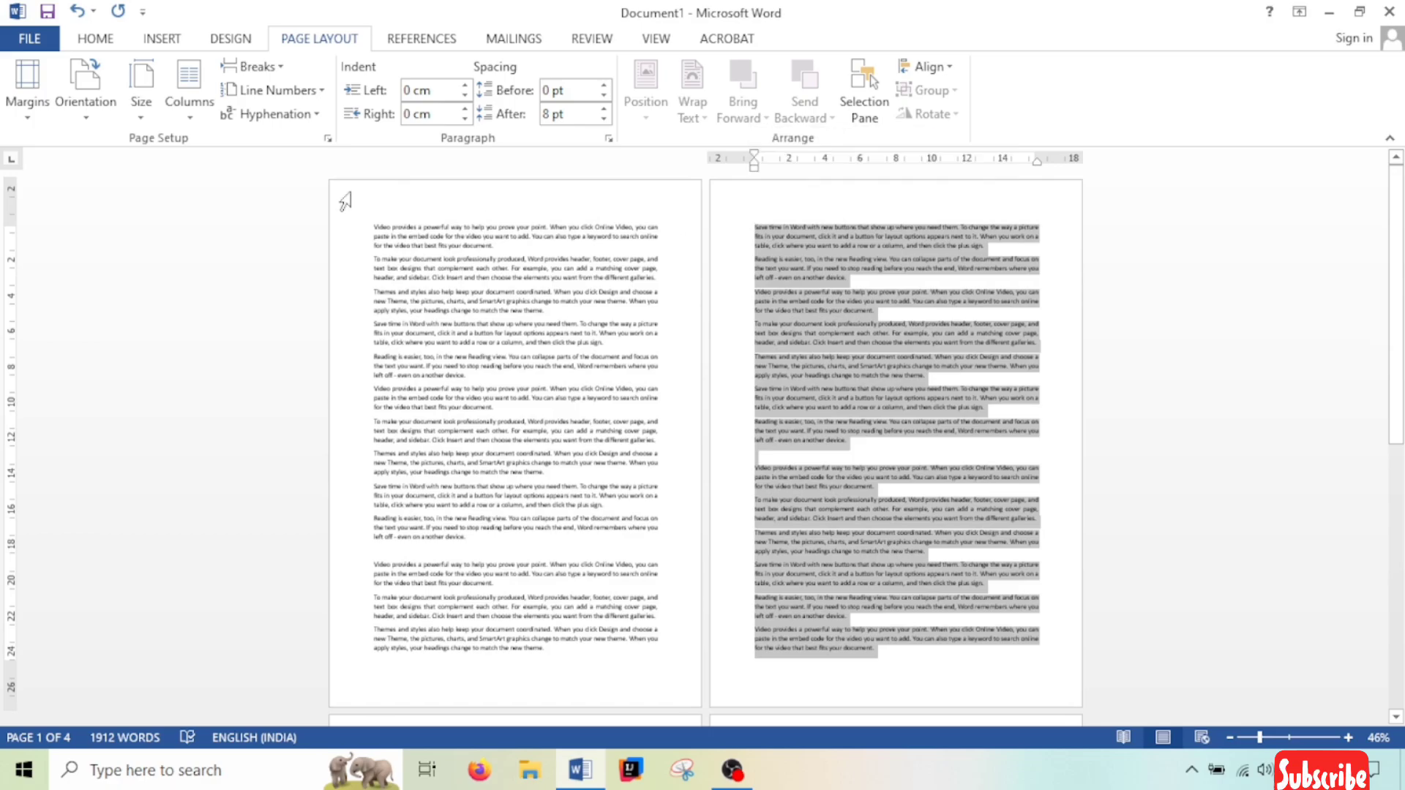
click(59, 111)
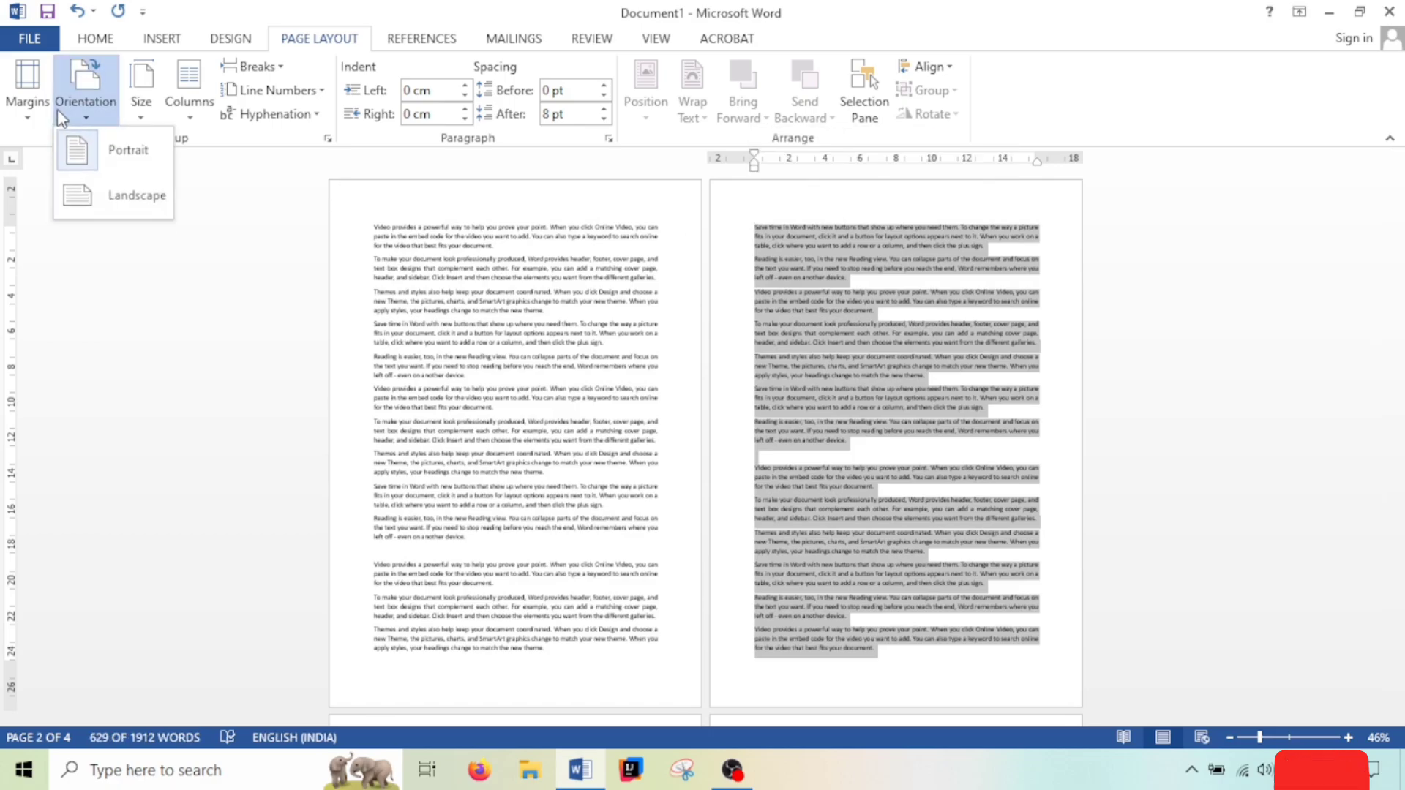
click(687, 414)
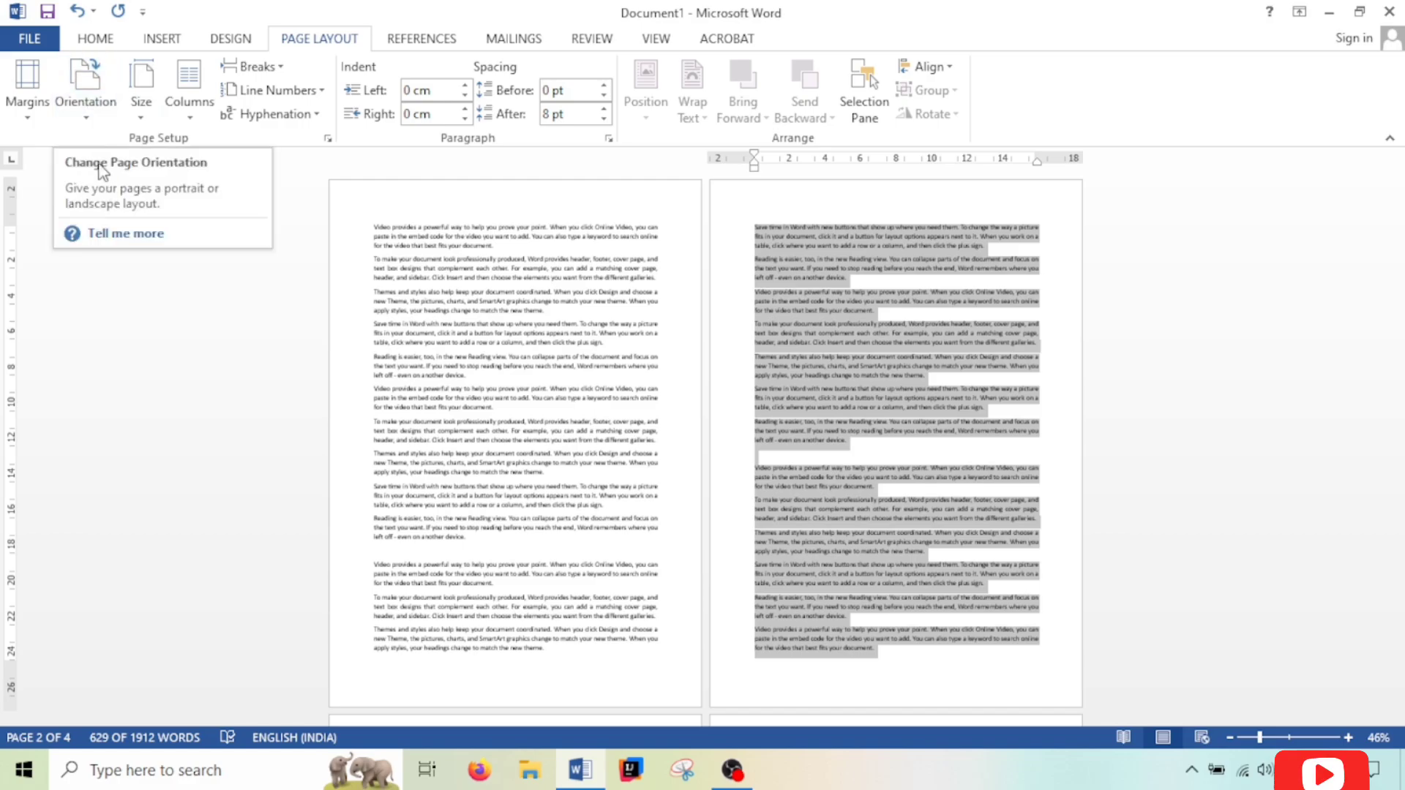
click(94, 122)
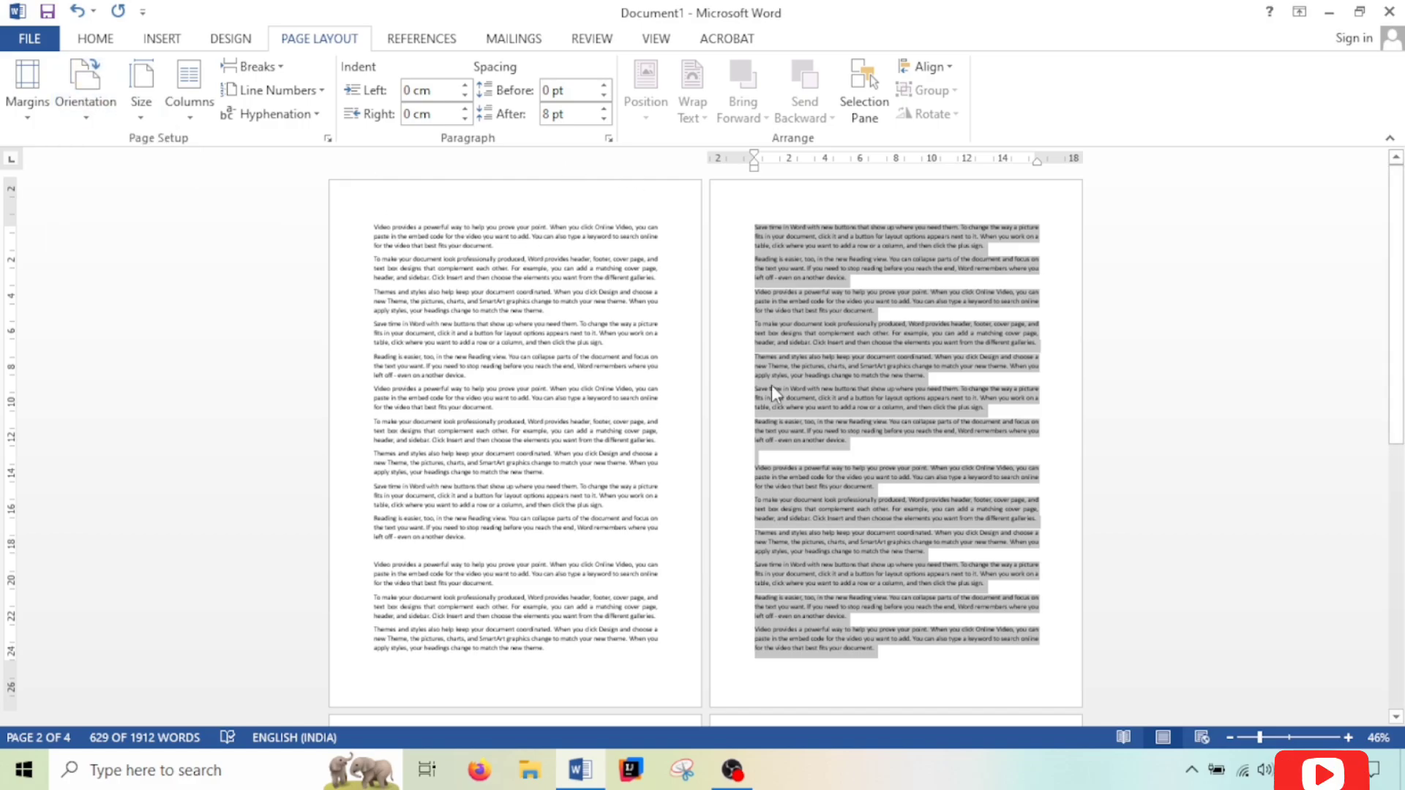
drag(1259, 737, 1273, 737)
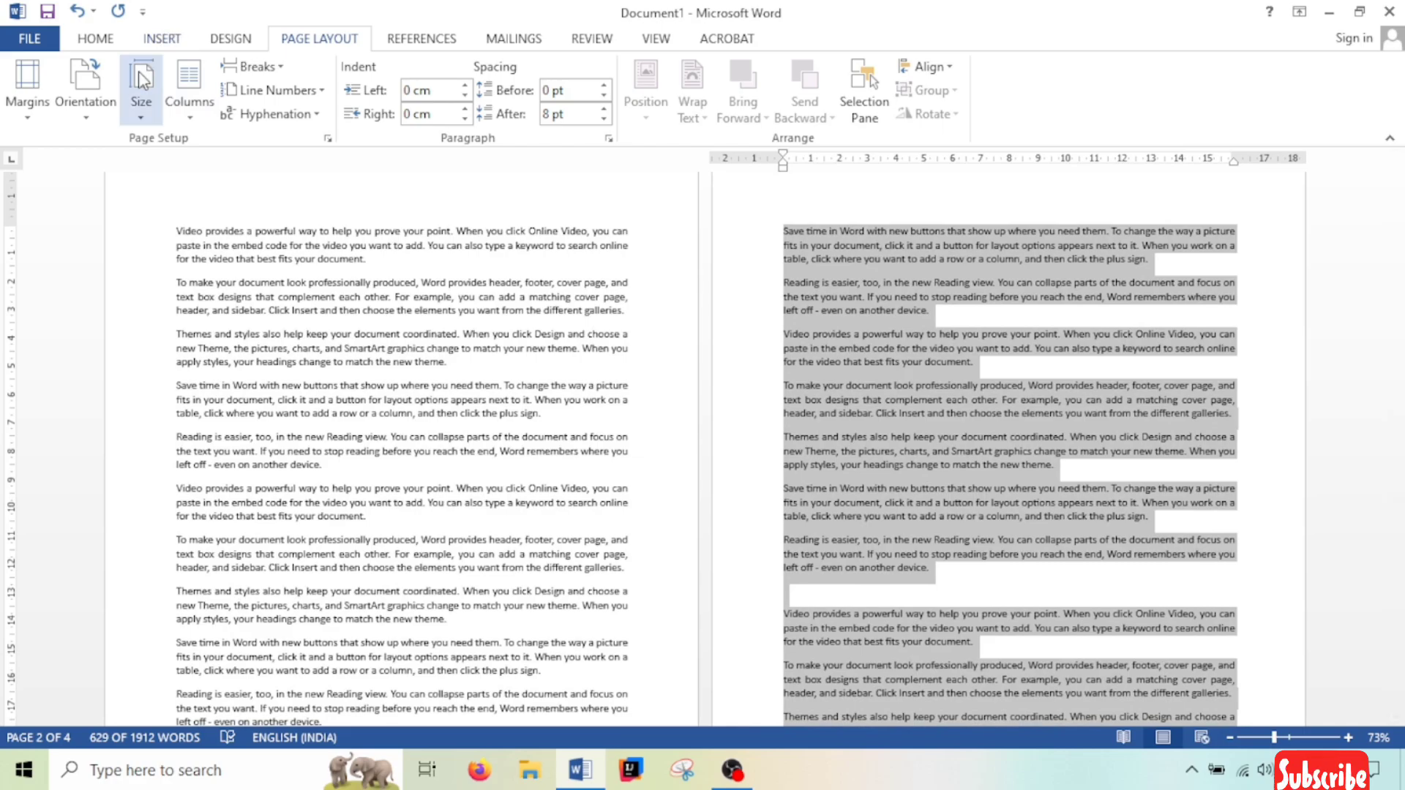
click(85, 80)
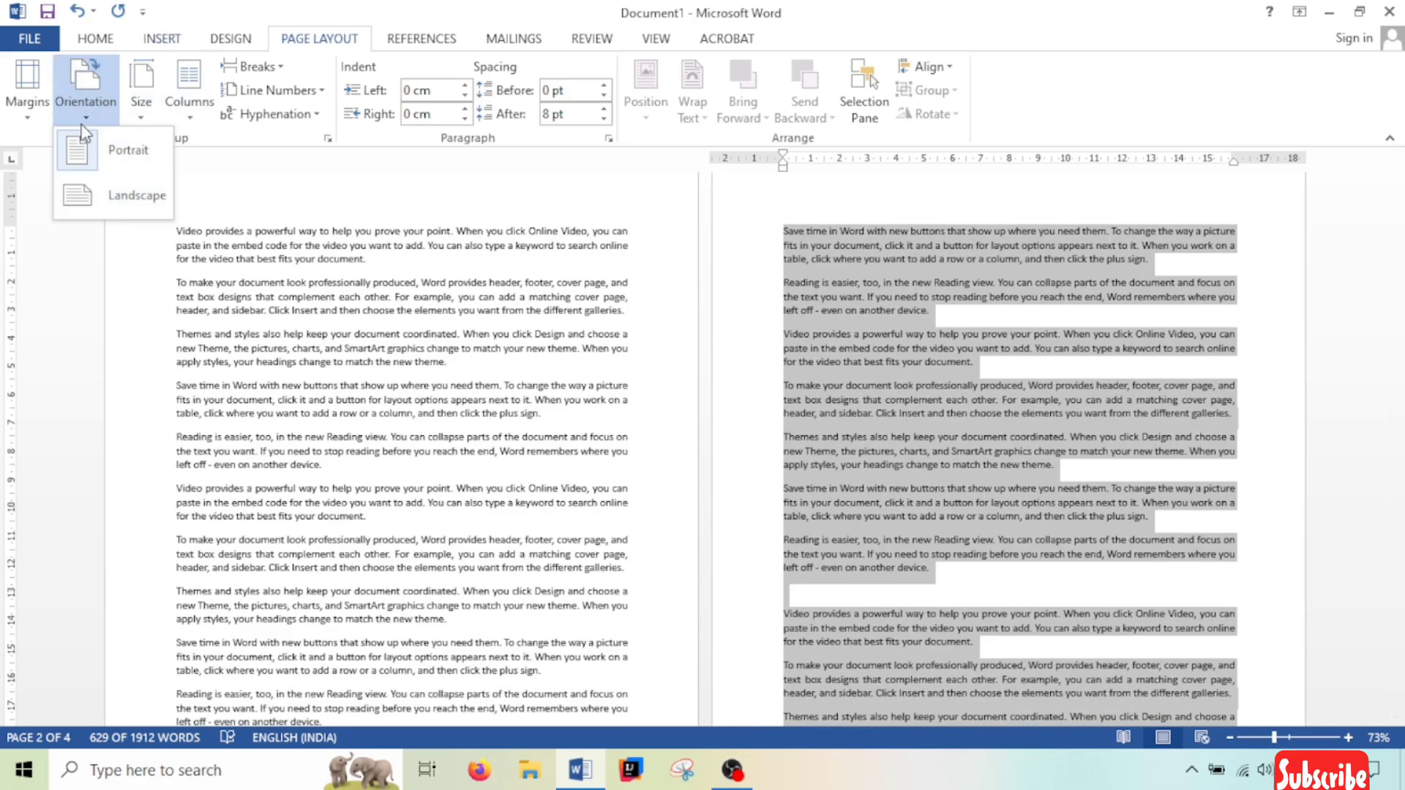
click(119, 206)
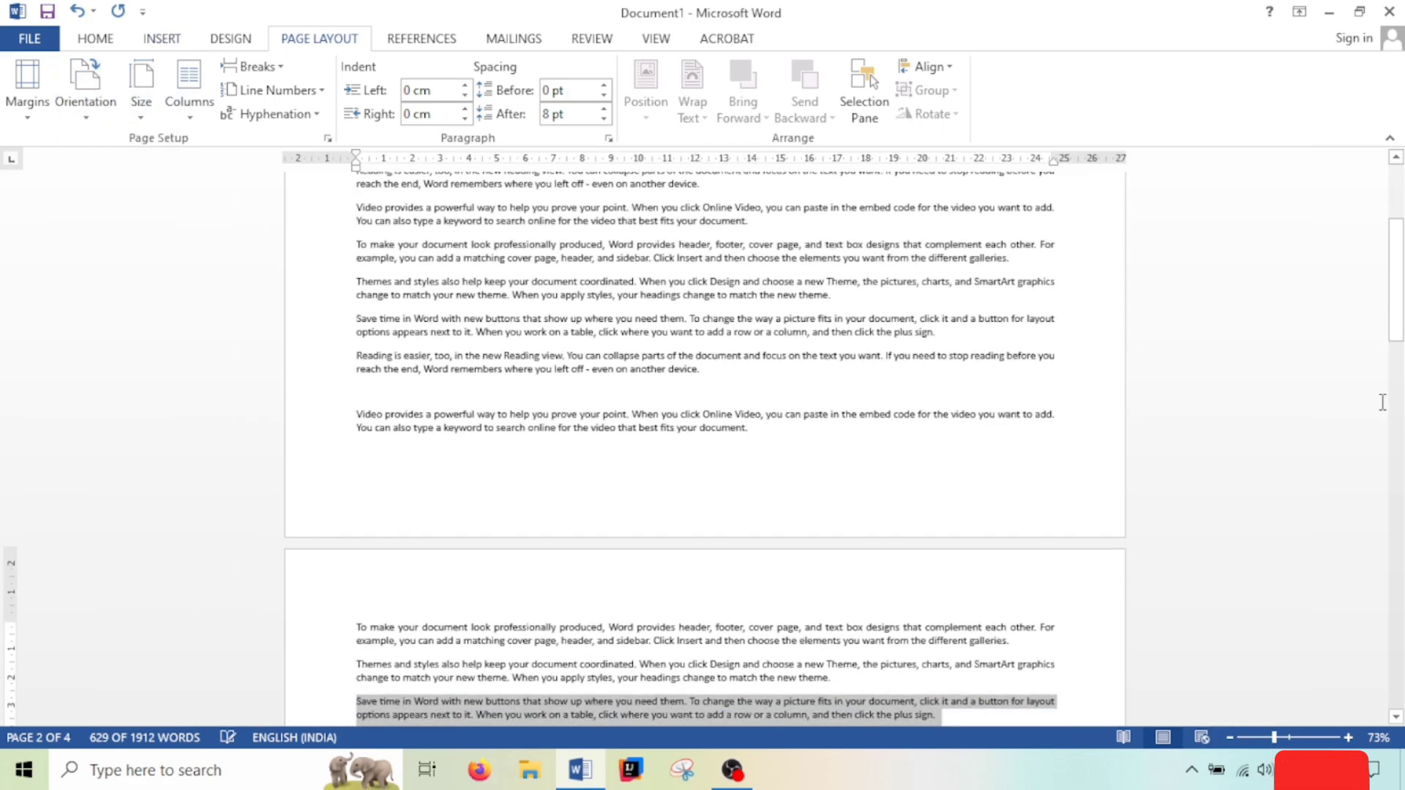
drag(1396, 315, 1402, 234)
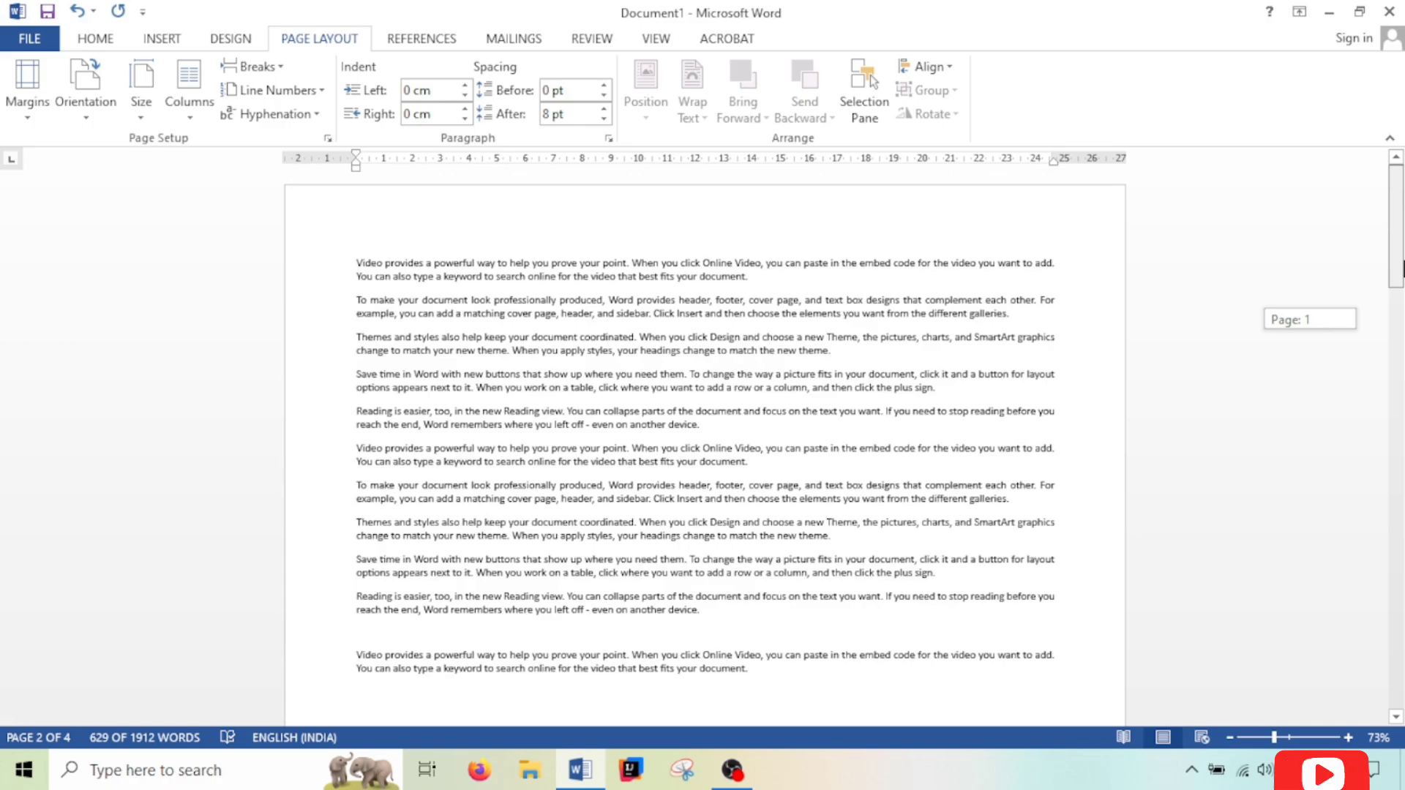
drag(1274, 738, 1261, 738)
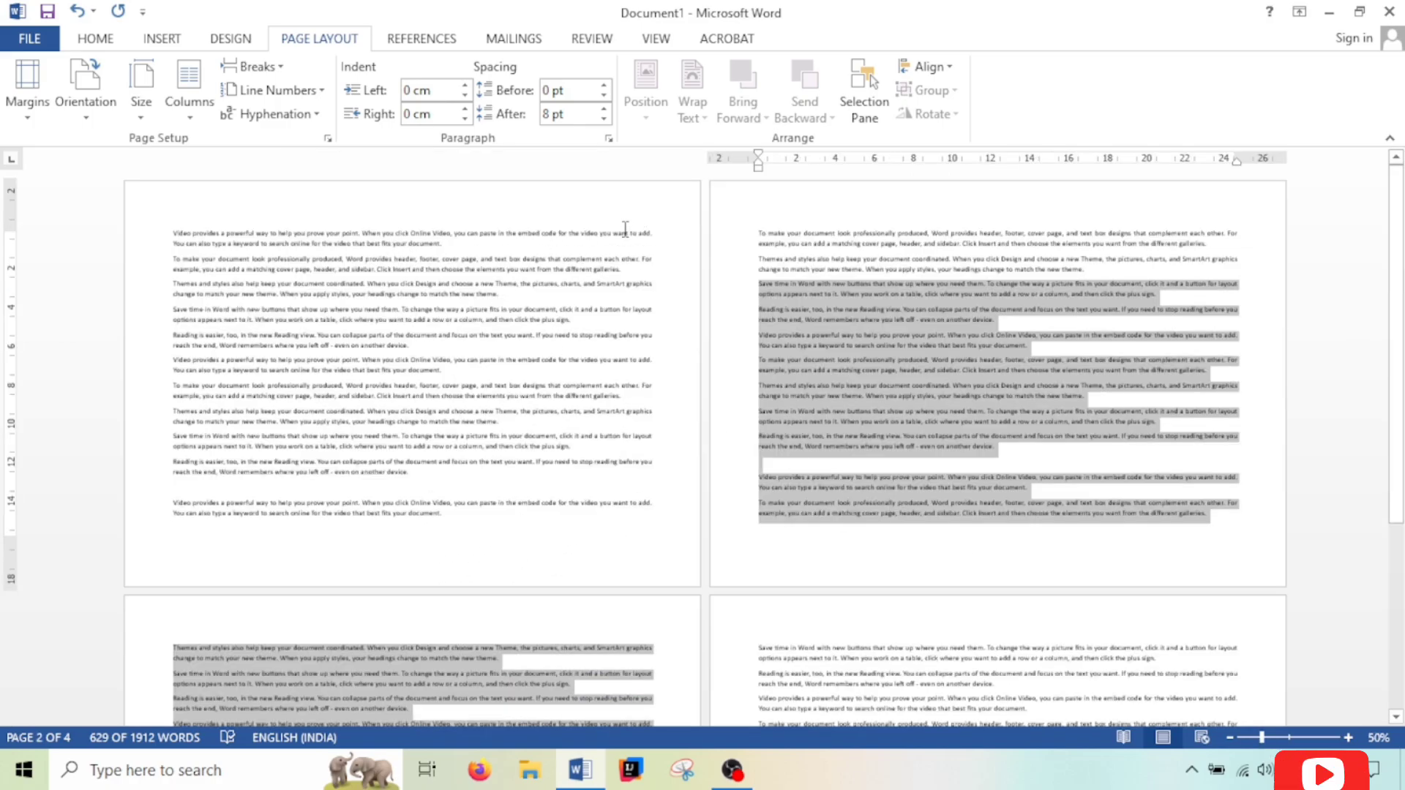
Clear the text selection and return the whole document to Portrait orientation.
click(943, 412)
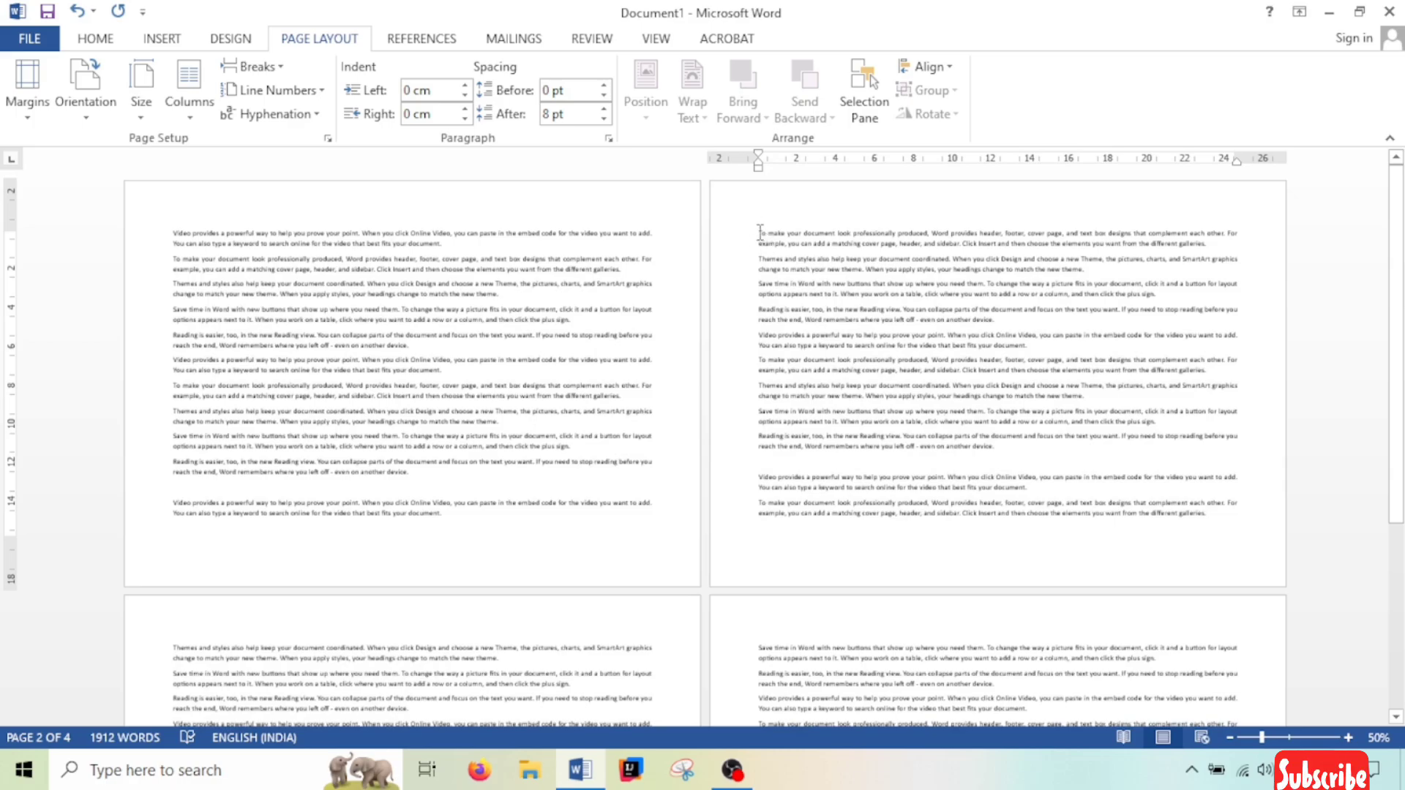
click(72, 102)
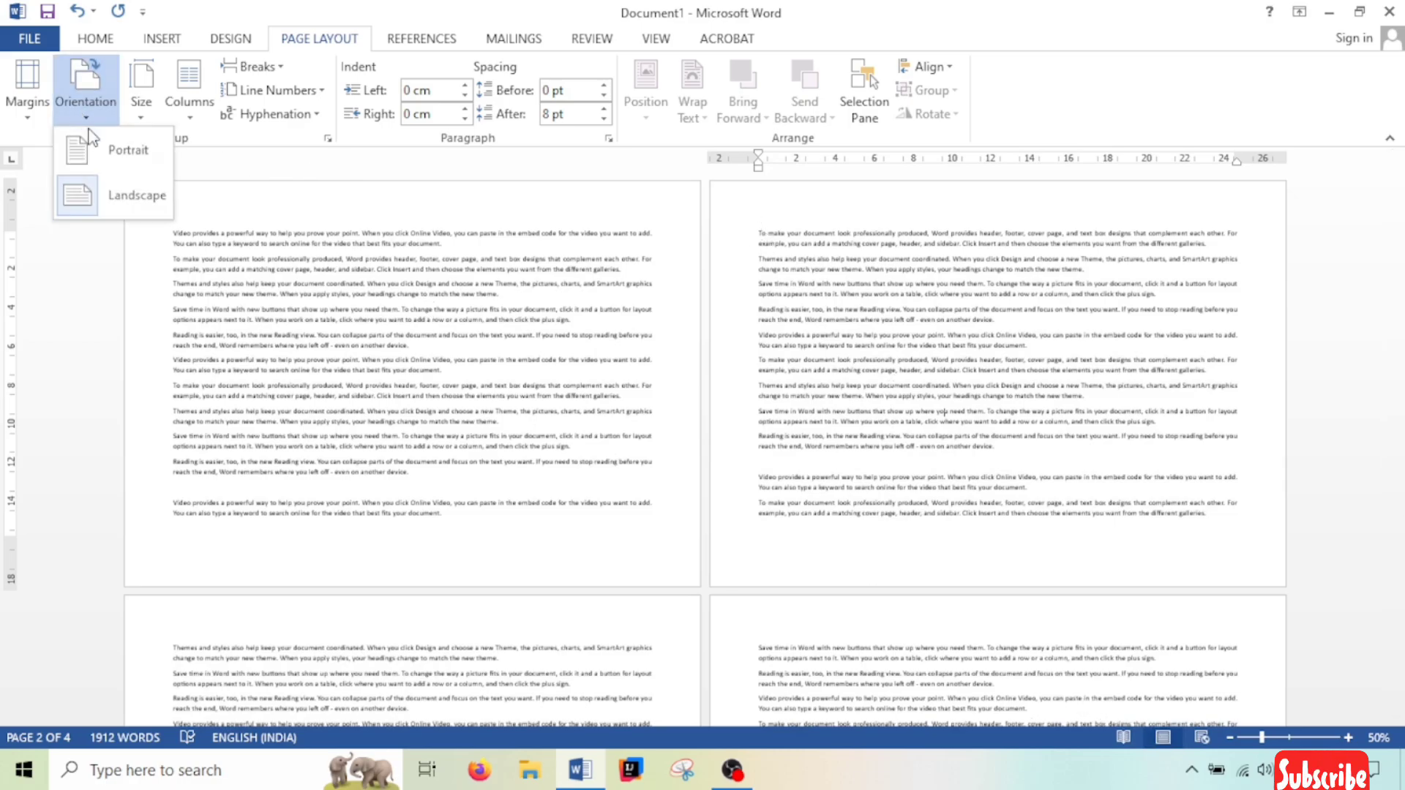
click(122, 149)
Select all text on the second page and apply Landscape orientation to the selected text only through Page Setup.
drag(751, 230, 893, 698)
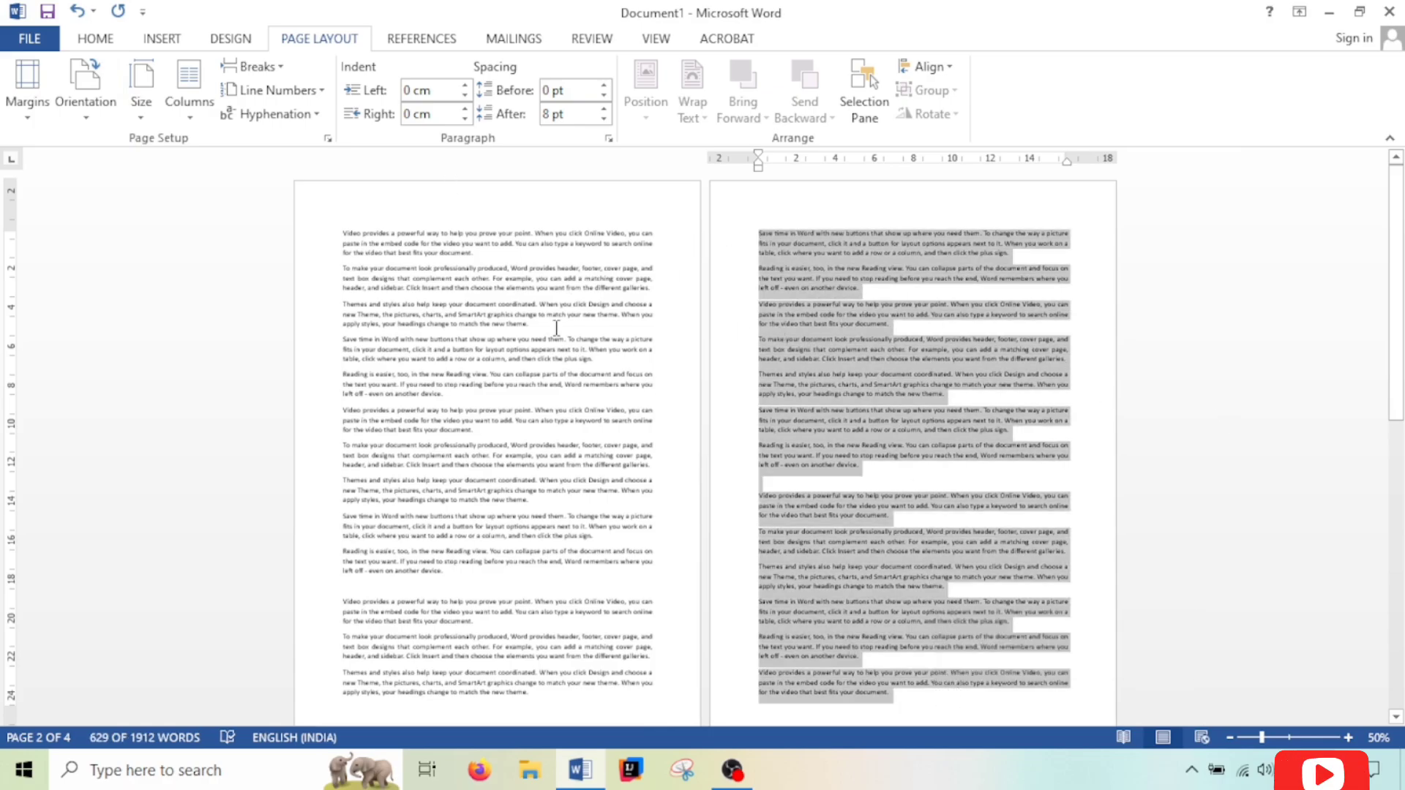
click(760, 234)
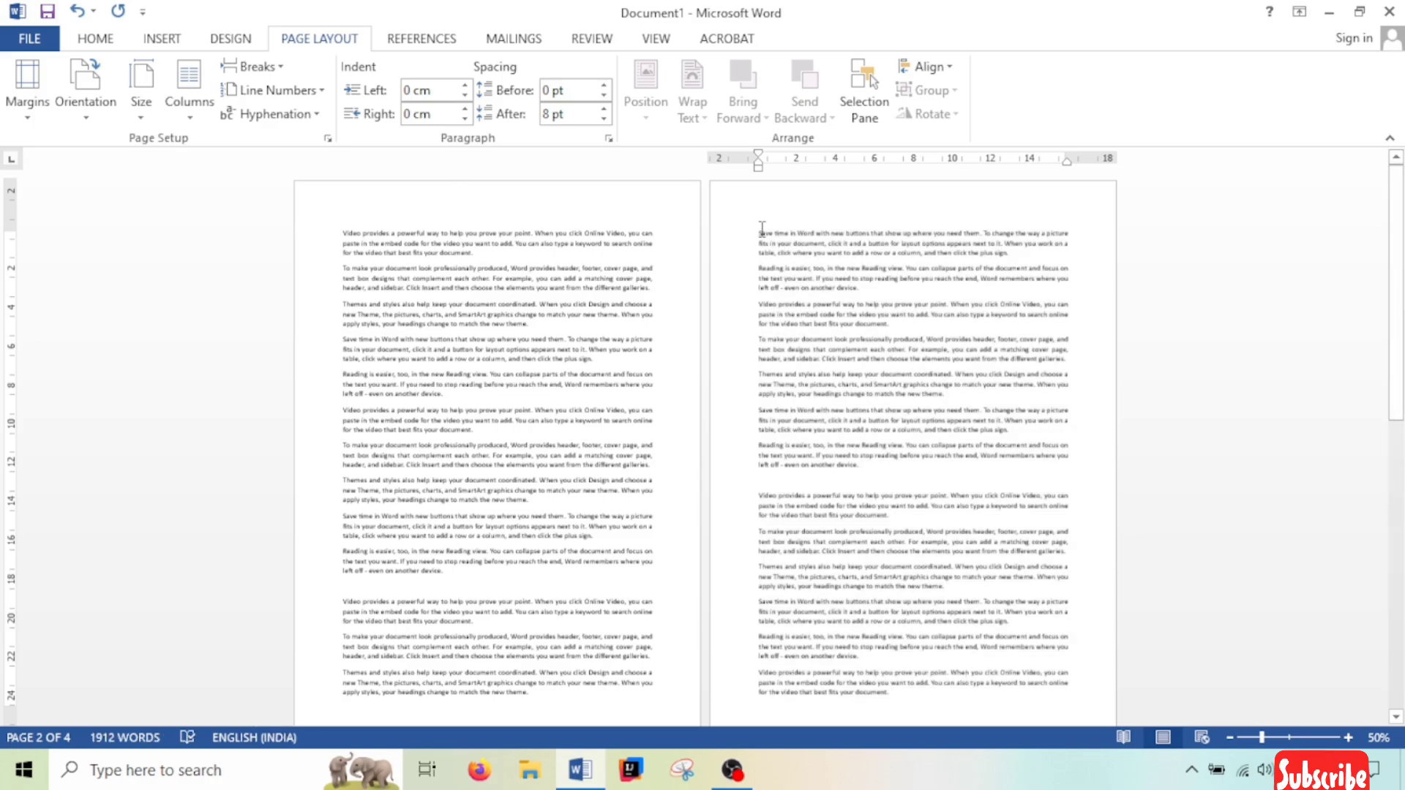
drag(758, 230, 949, 703)
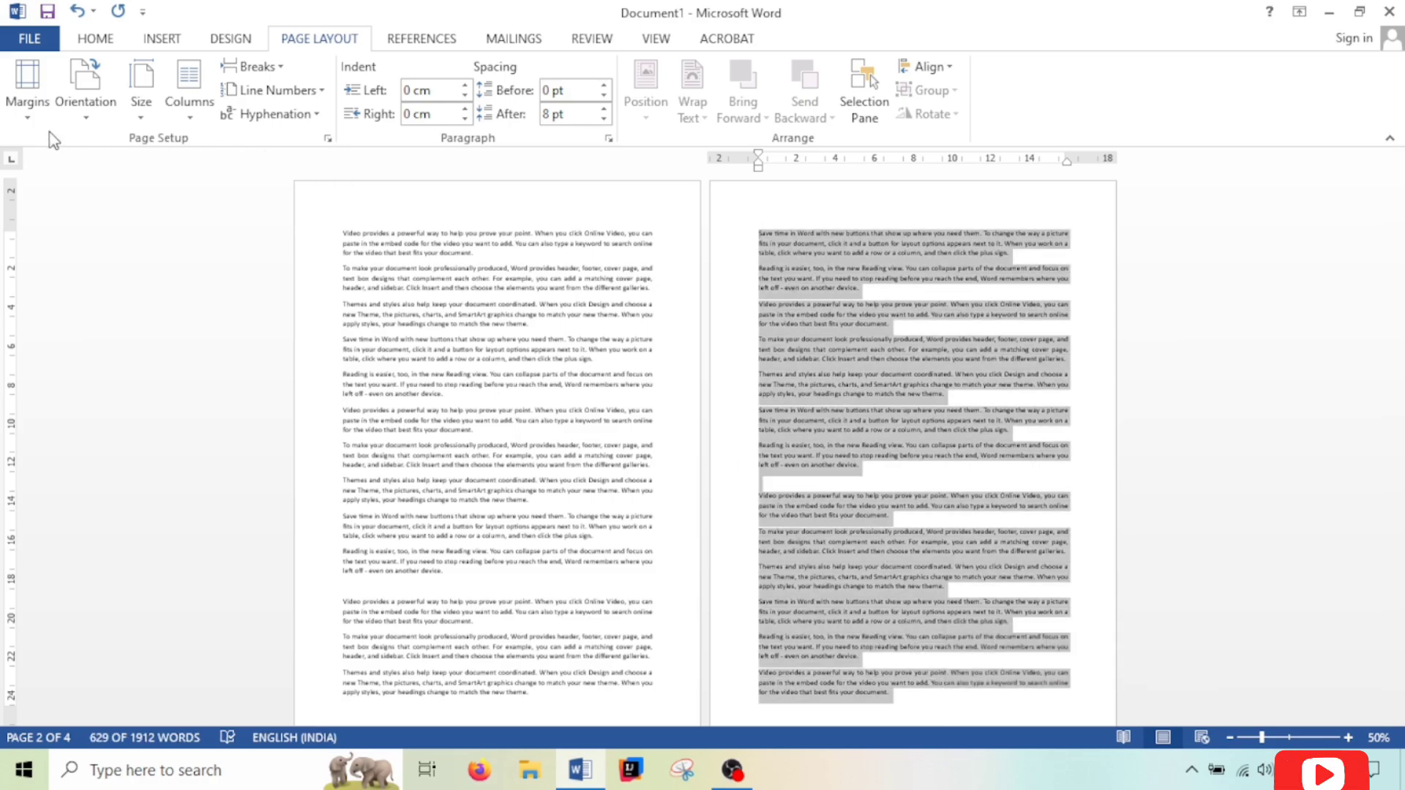
click(327, 139)
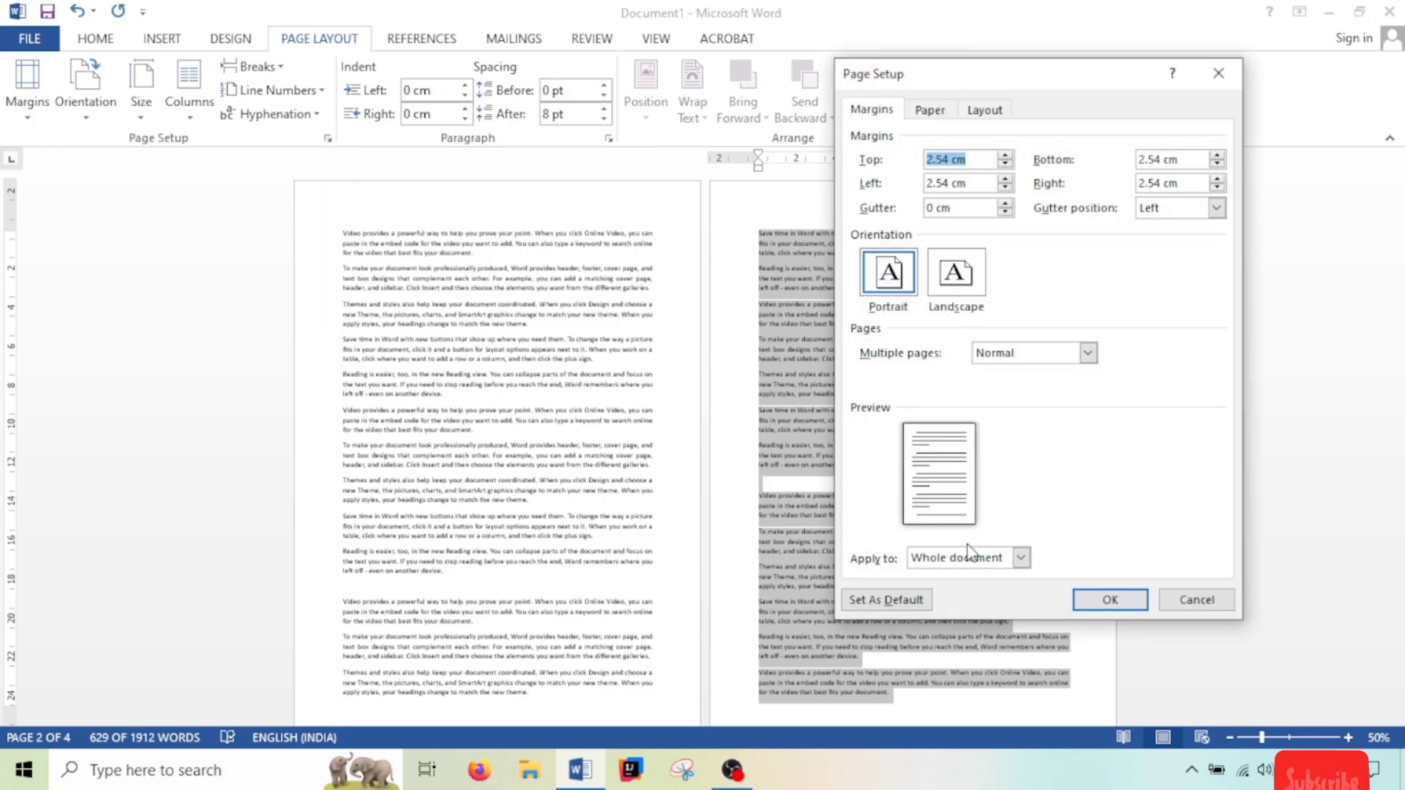
click(957, 286)
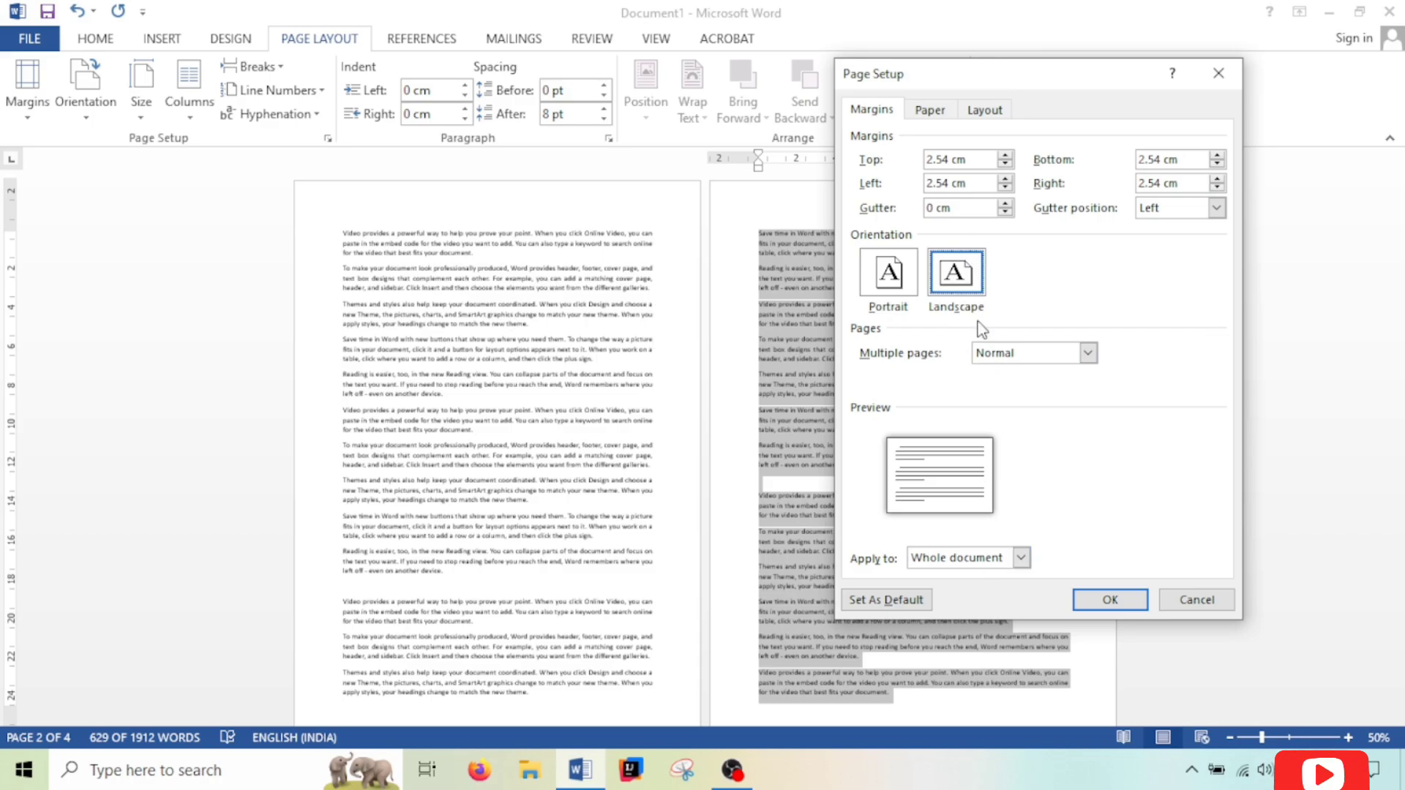
click(1021, 558)
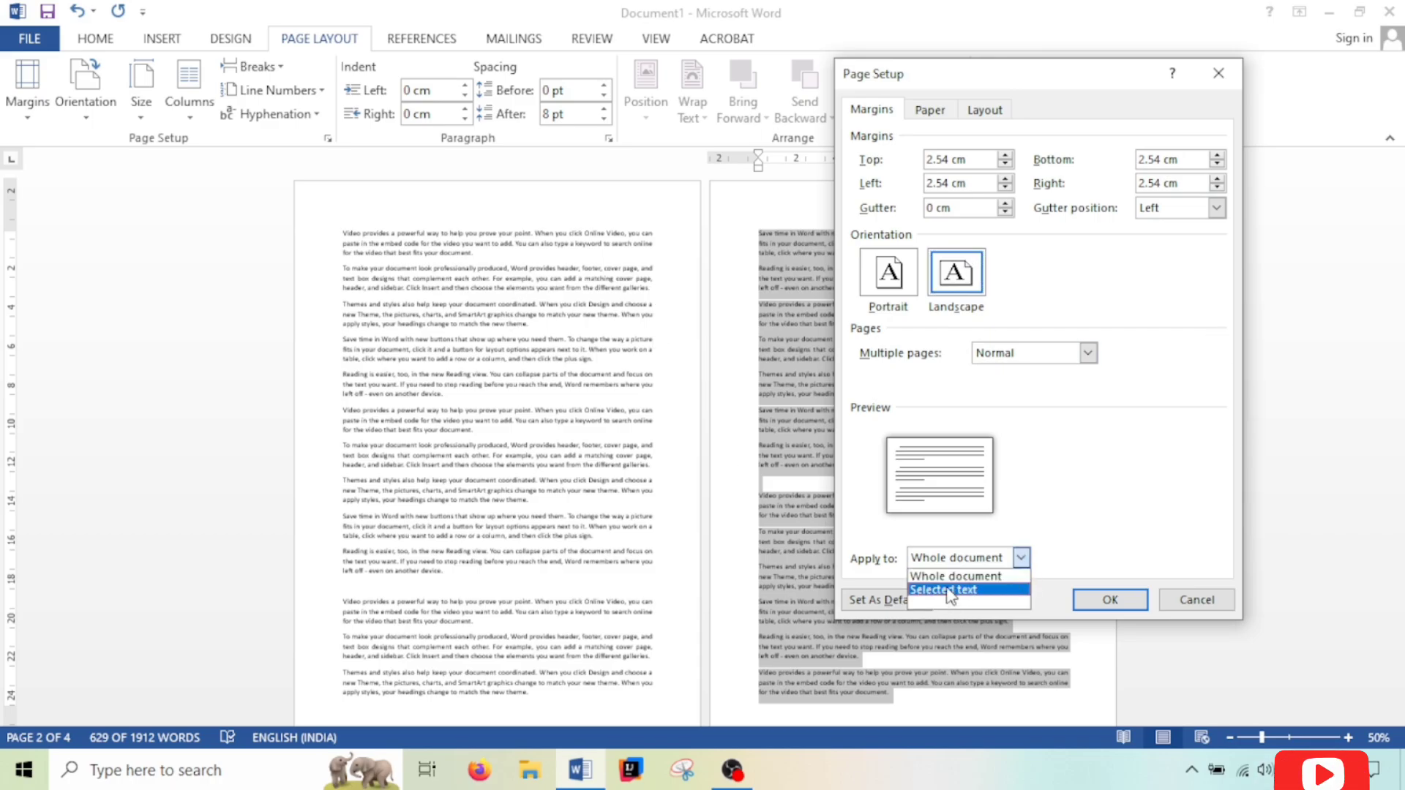
click(949, 590)
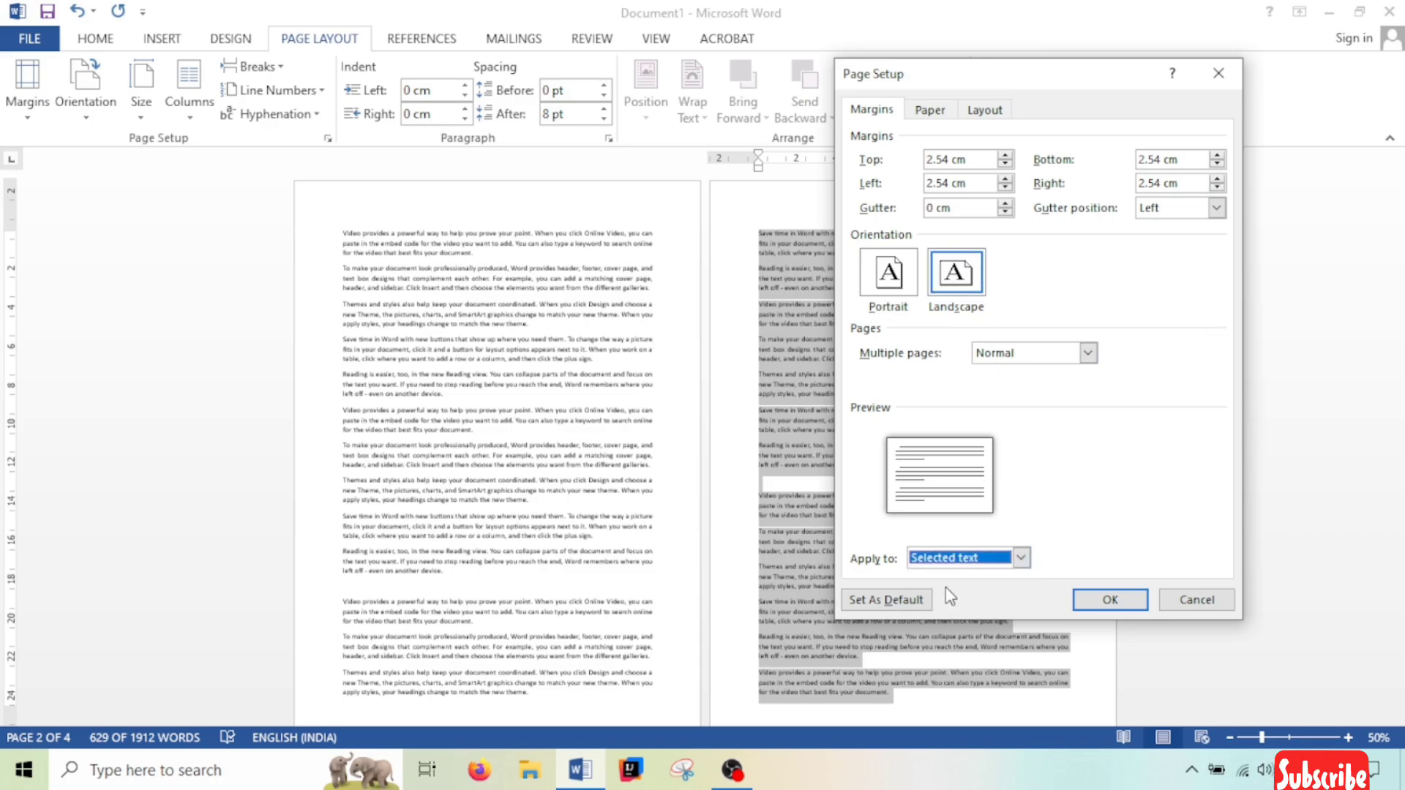
click(1103, 602)
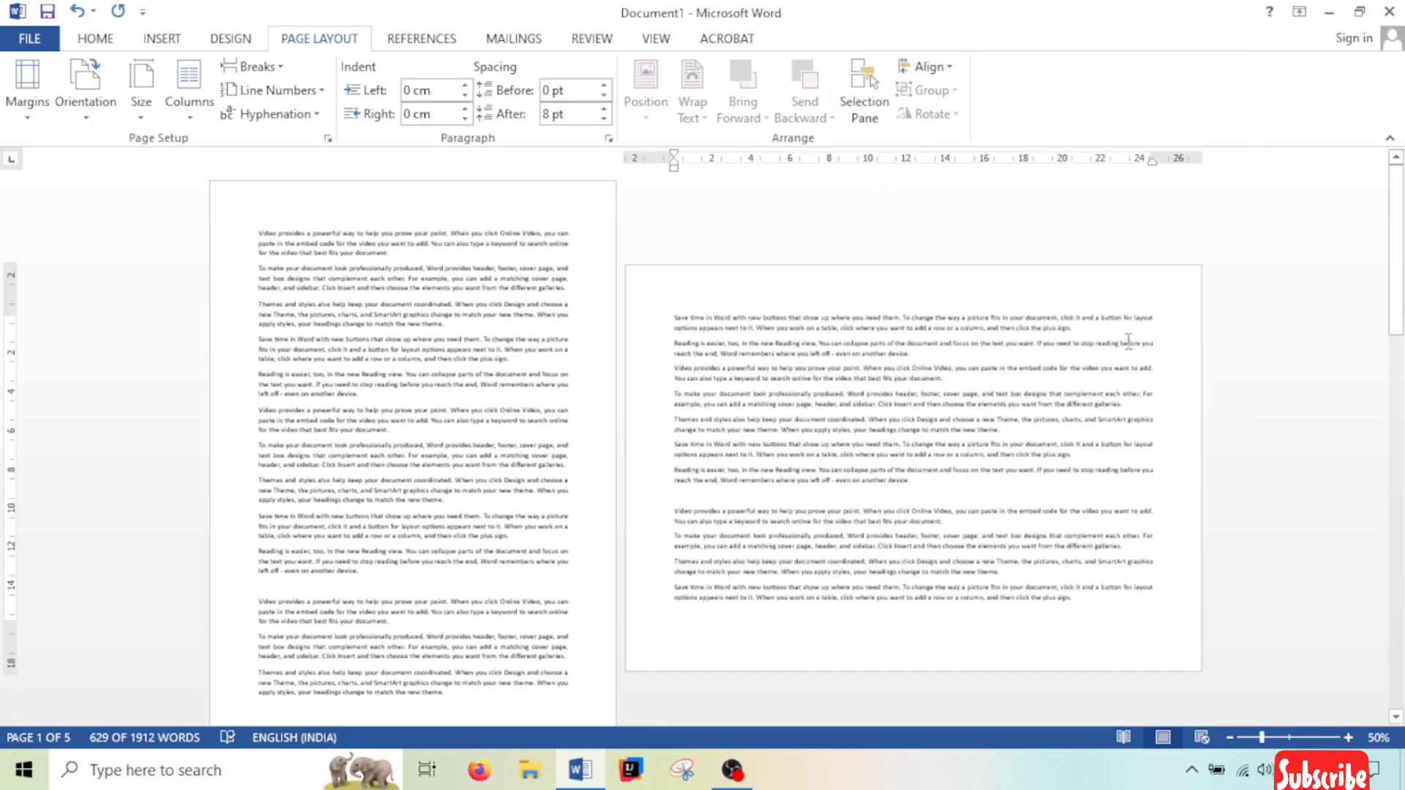
mouse_move(1395, 249)
mouse_down()
mouse_move(1399, 475)
mouse_move(1402, 267)
mouse_up()
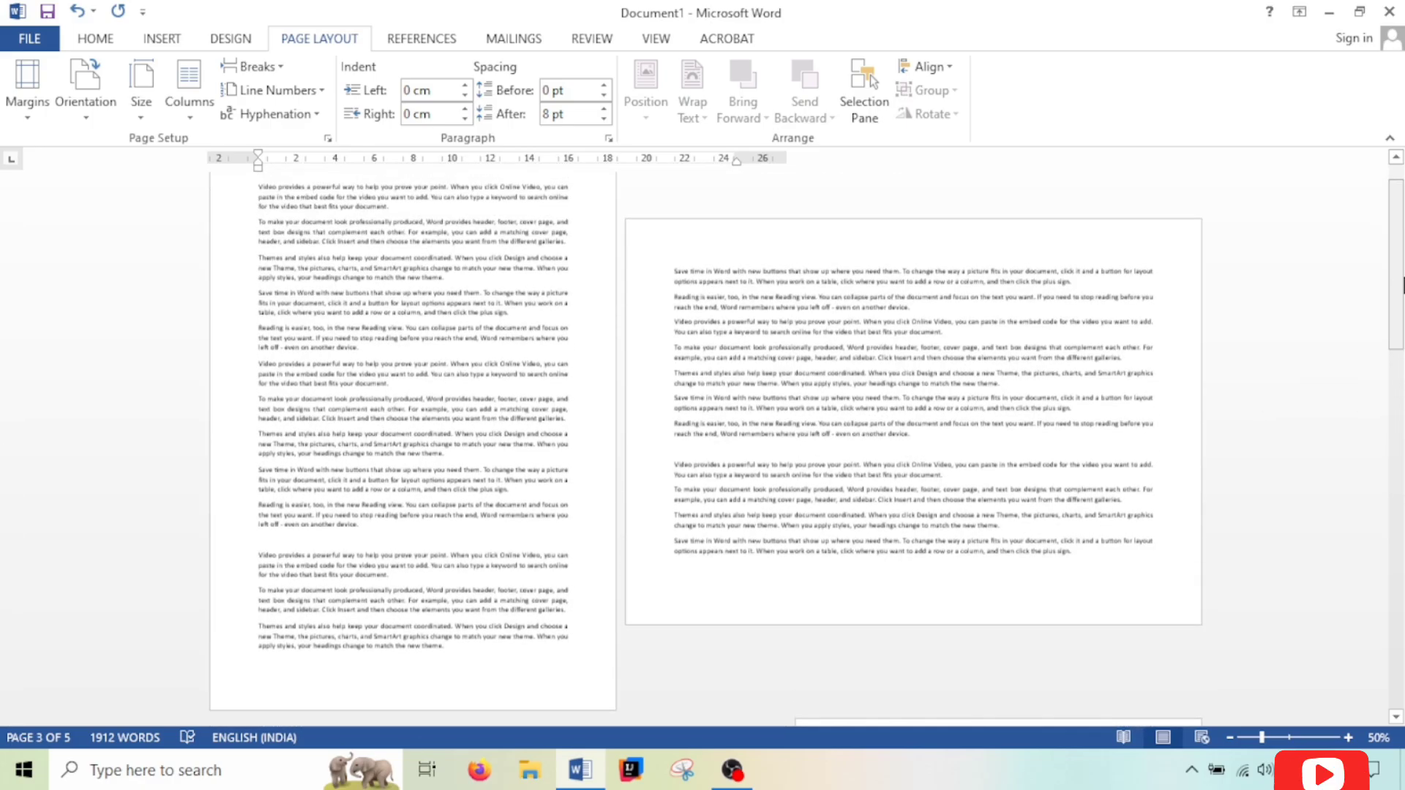
Undo the landscape orientation applied to the selected text and clear the selection.
key(ctrl+z)
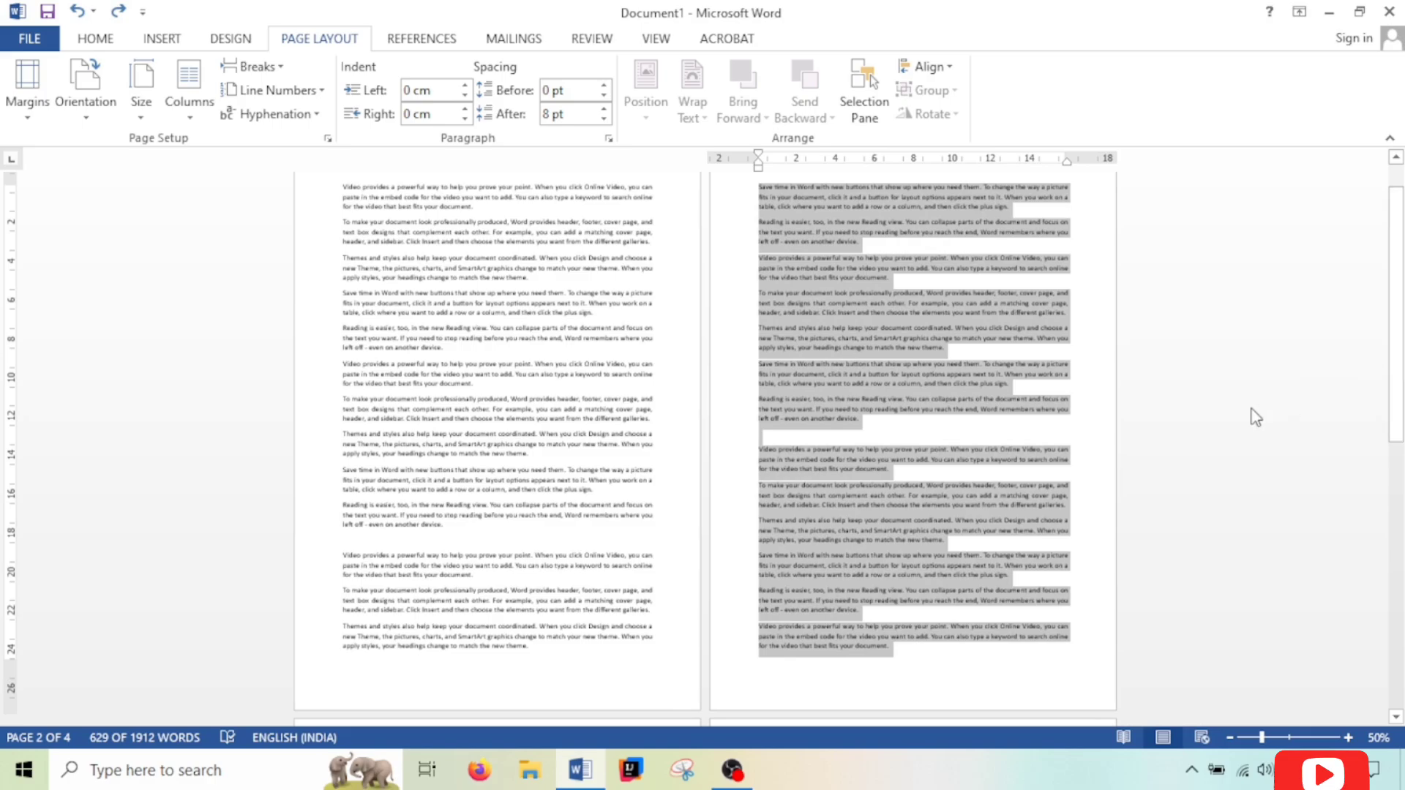
click(1250, 408)
Examine the page orientation choices and the list of standard paper sizes.
click(87, 95)
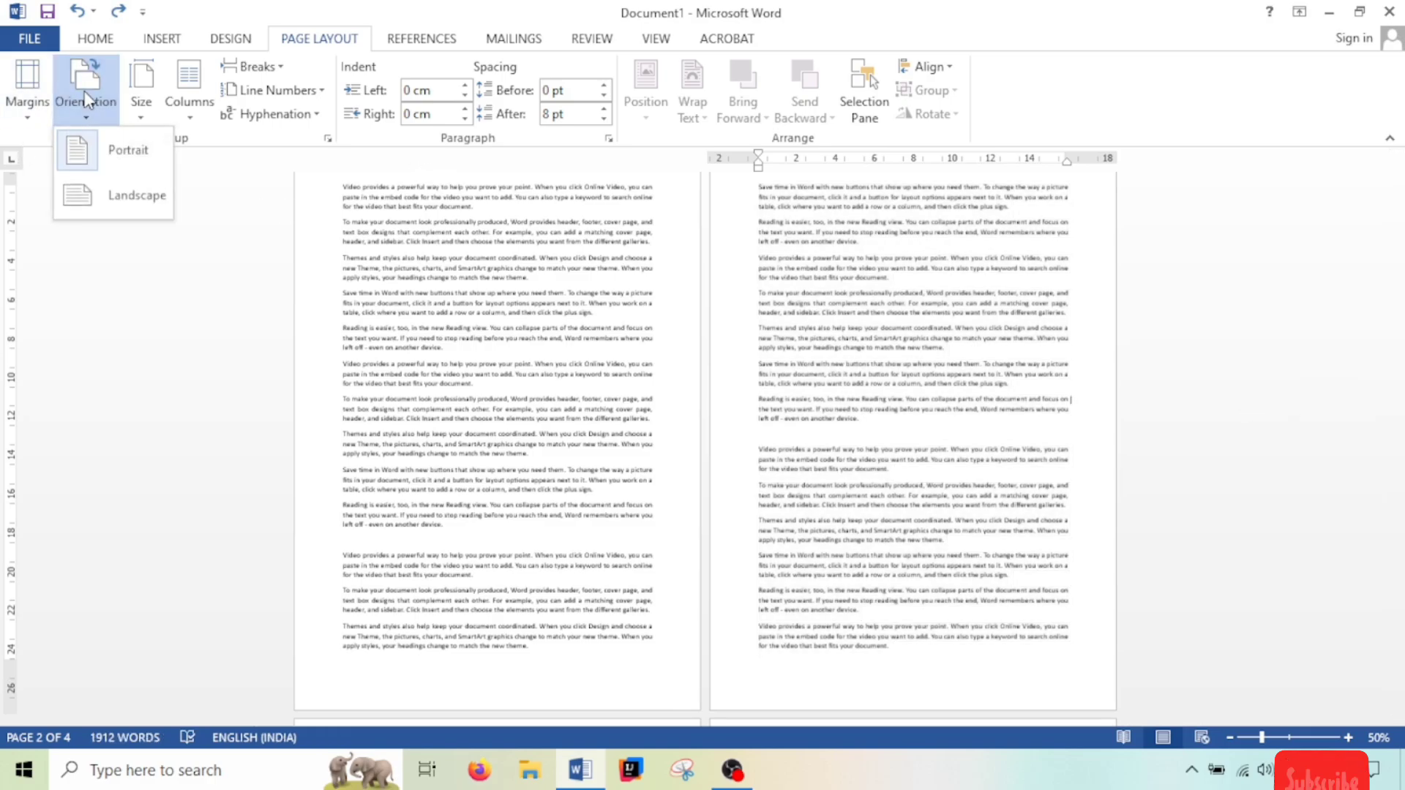
click(86, 95)
click(141, 95)
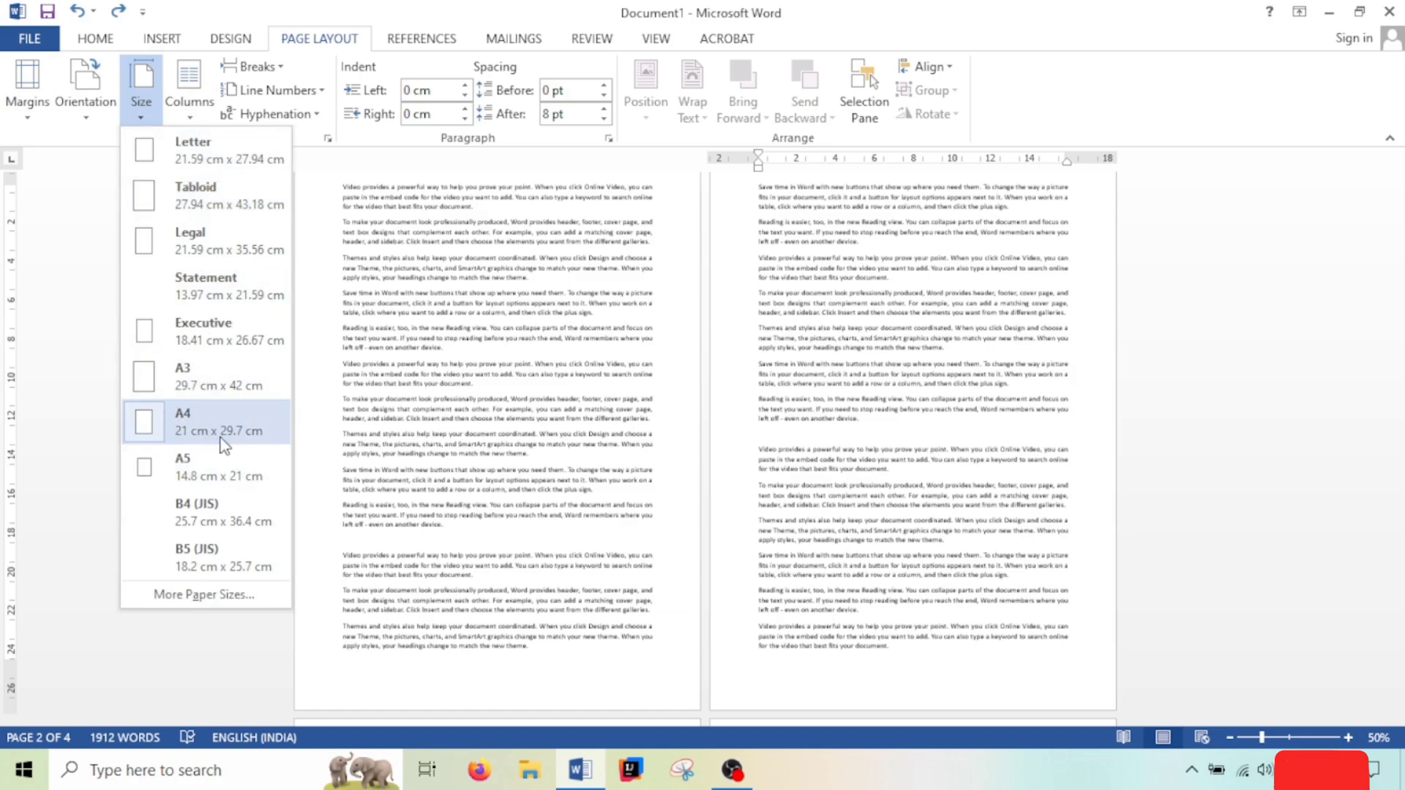
click(507, 250)
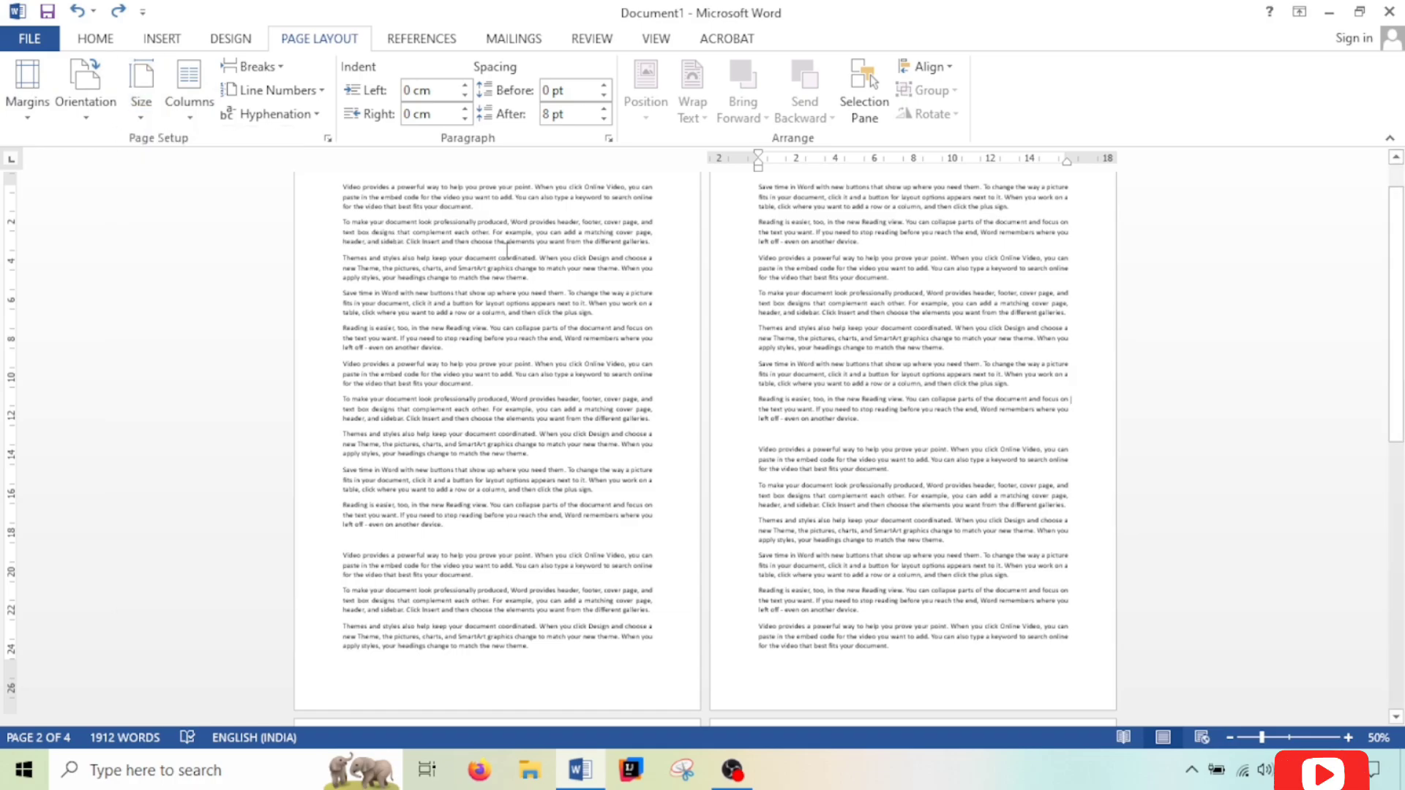
scroll(1173, 328, up, 1)
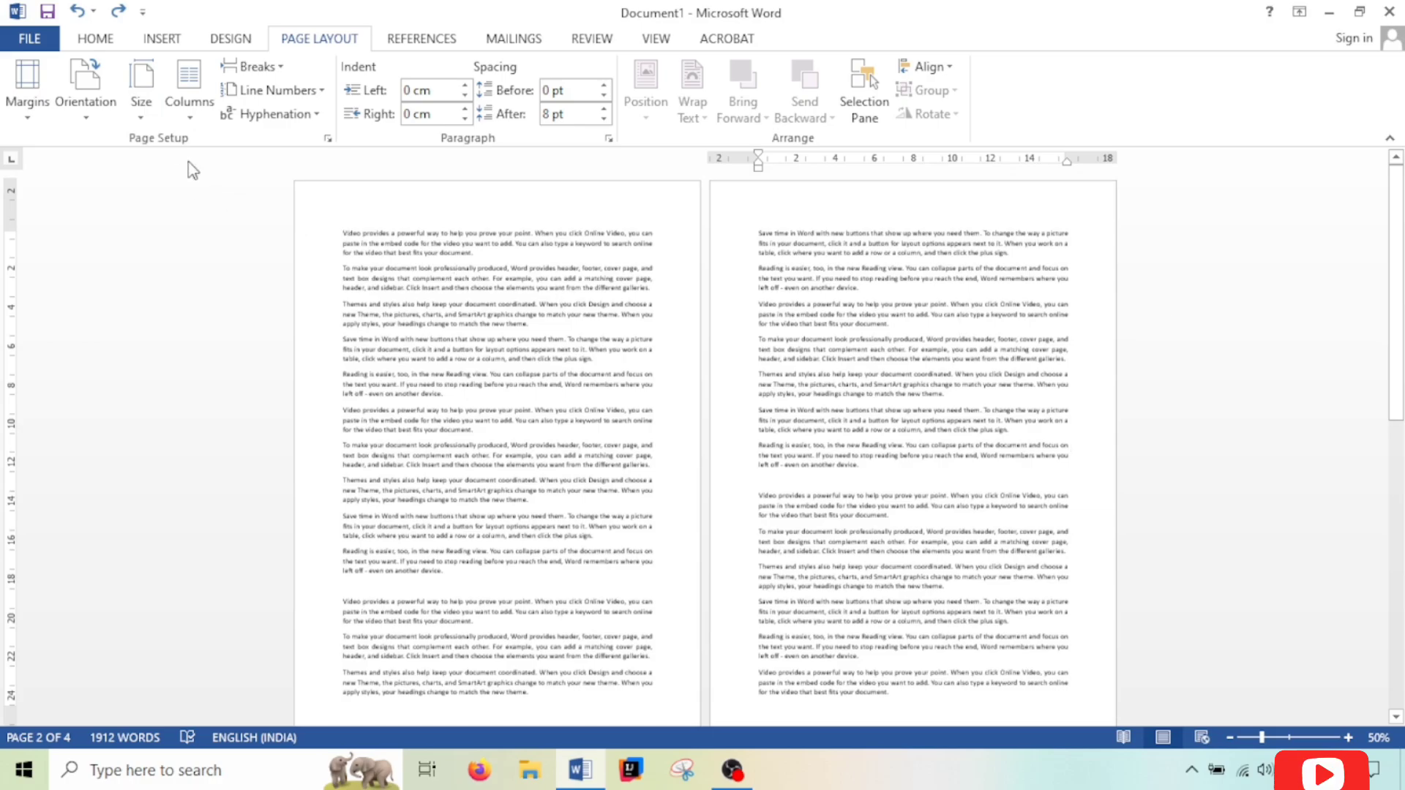
Arrange the document text in two columns.
click(188, 108)
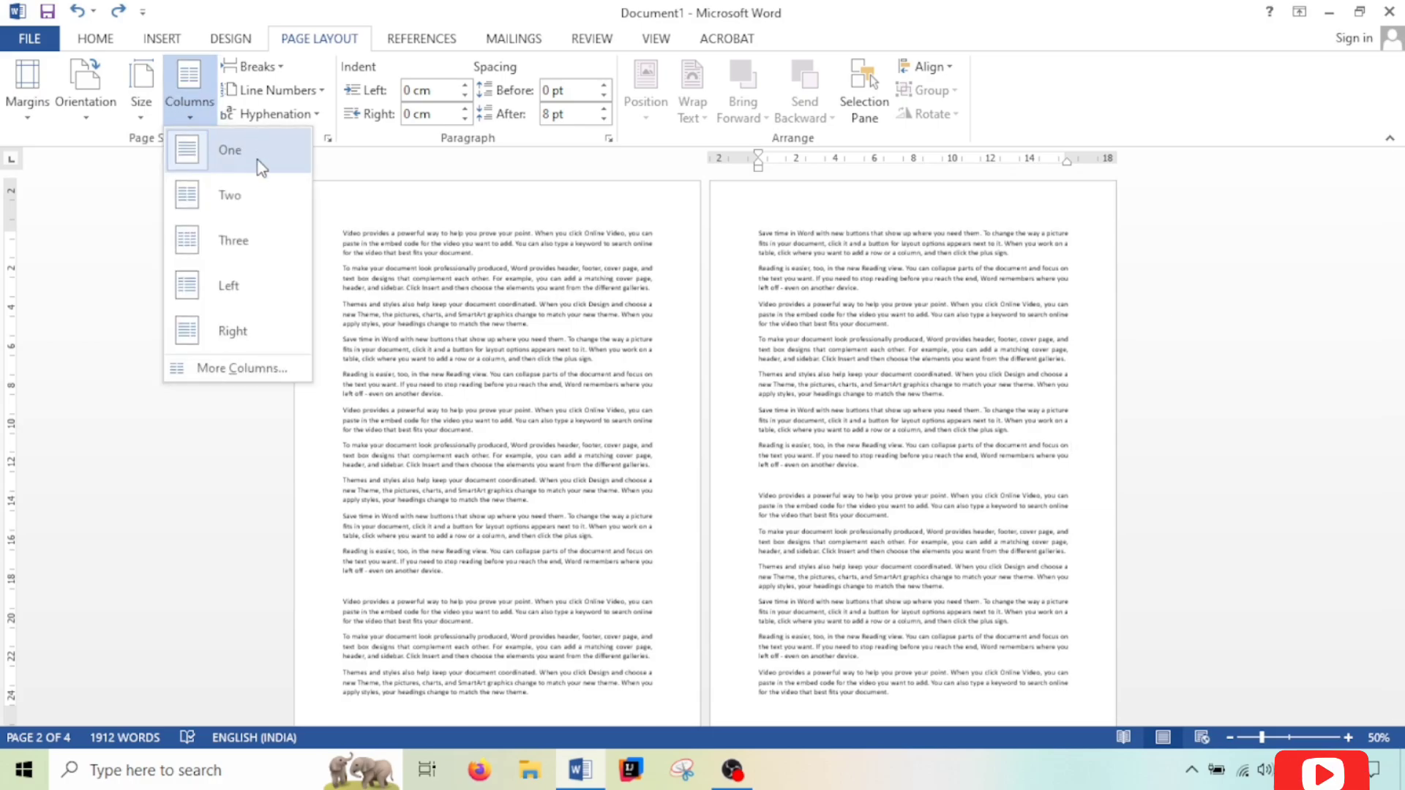
click(1028, 402)
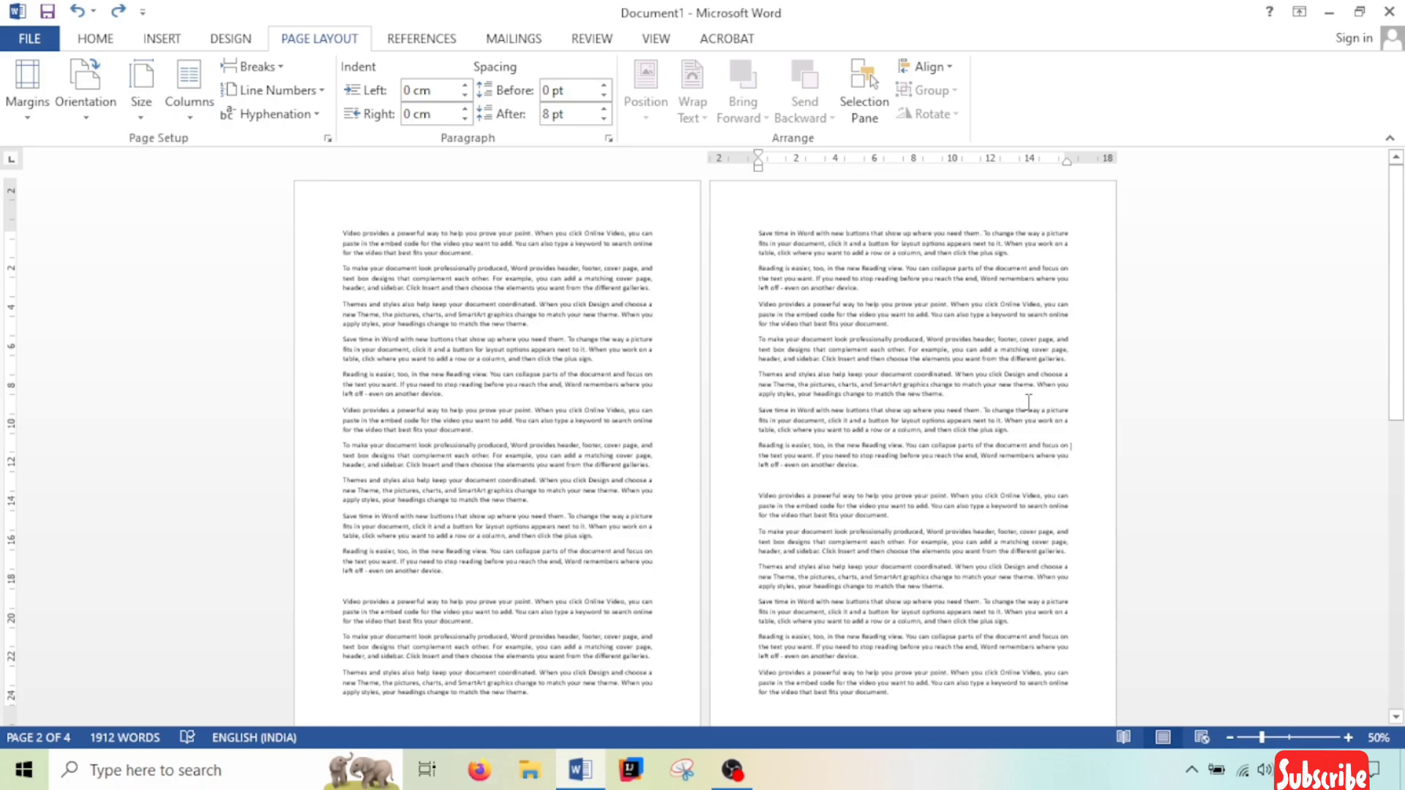
click(188, 106)
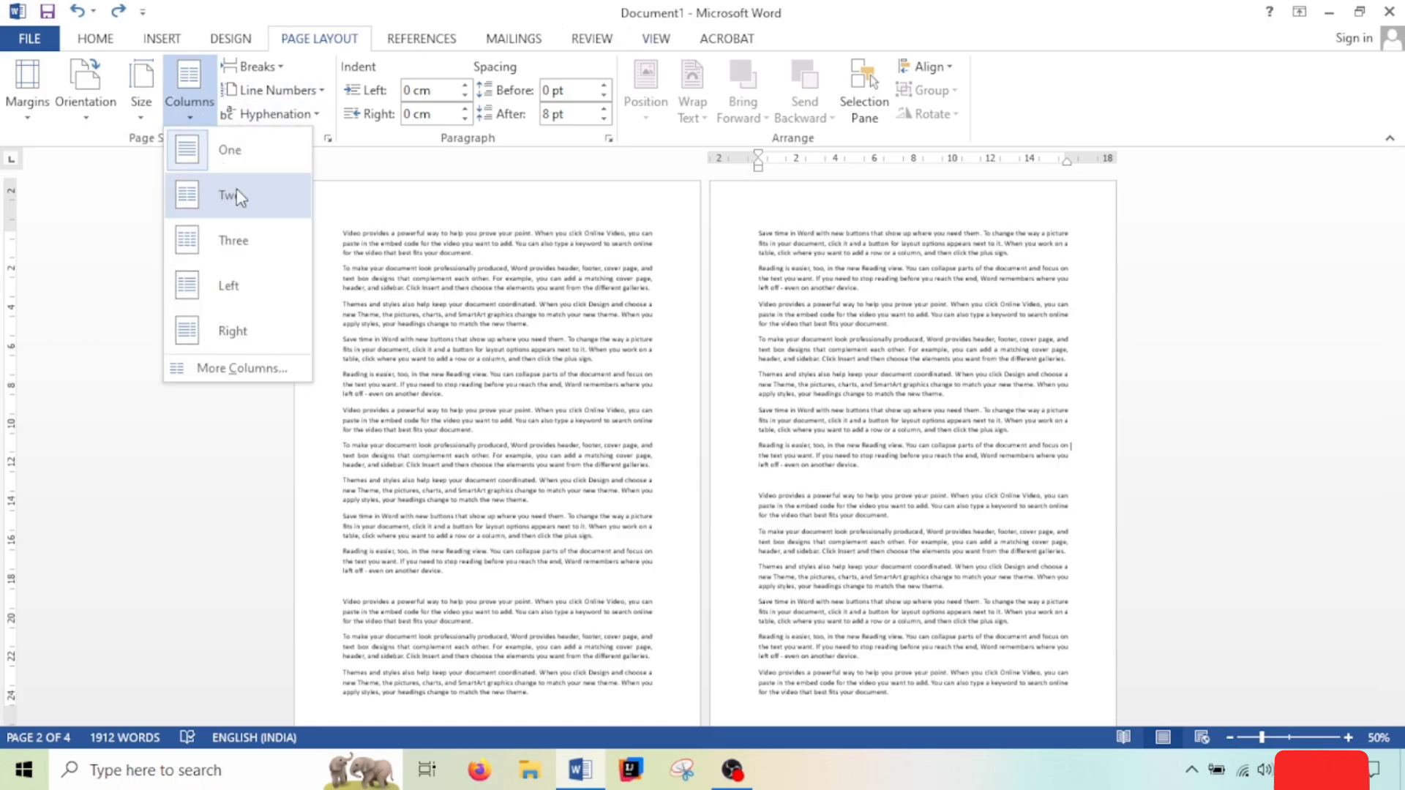
click(238, 196)
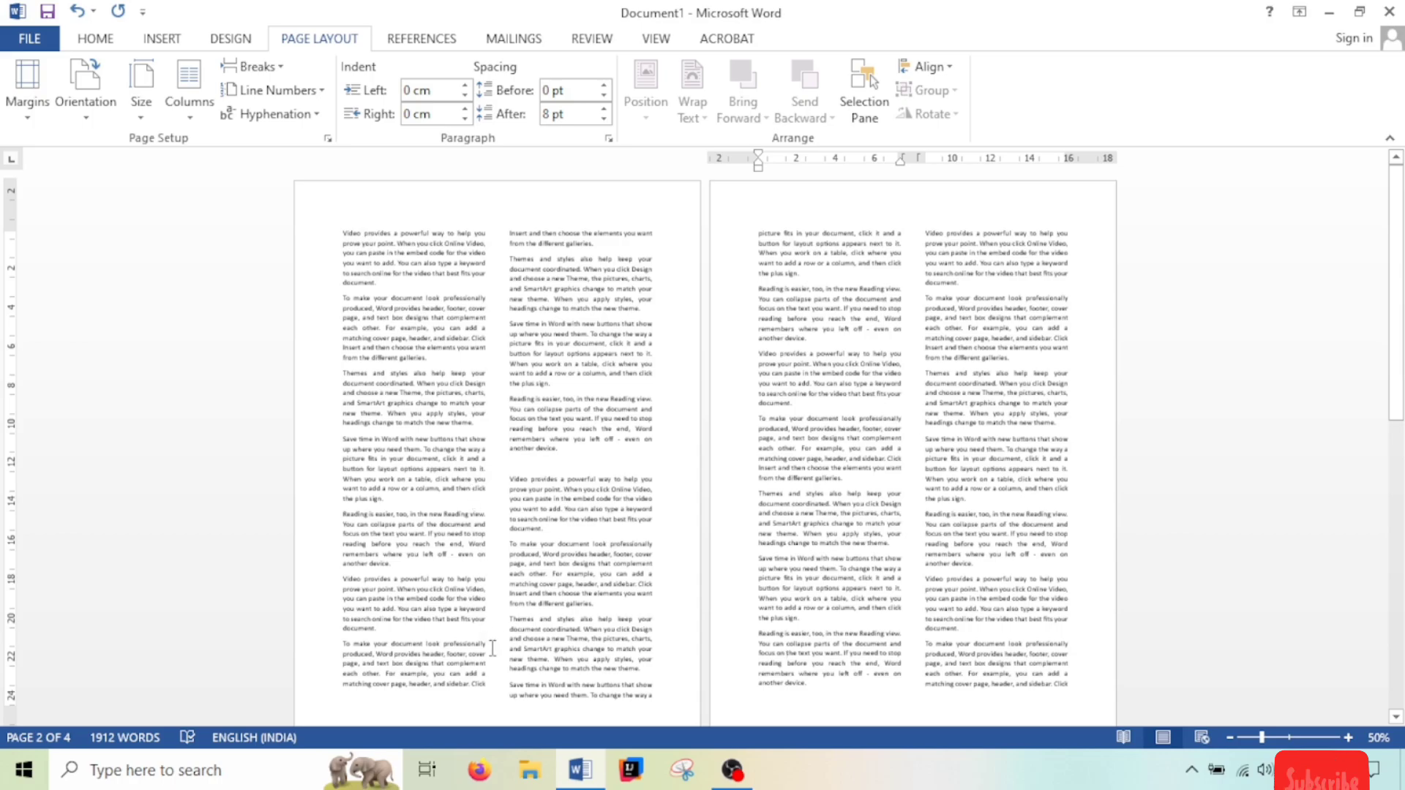
Arrange the whole document's text in three columns.
click(483, 683)
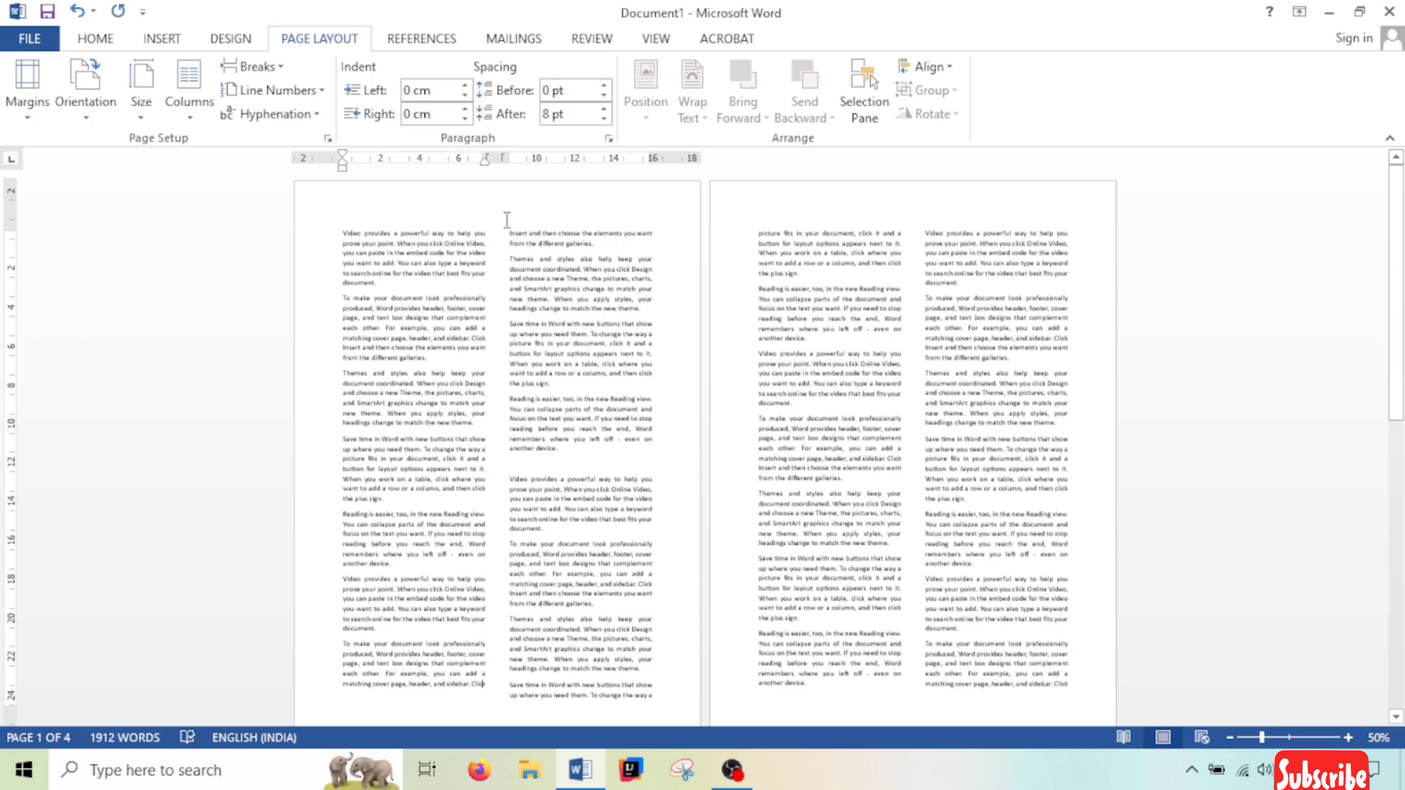
drag(510, 232, 612, 239)
click(612, 235)
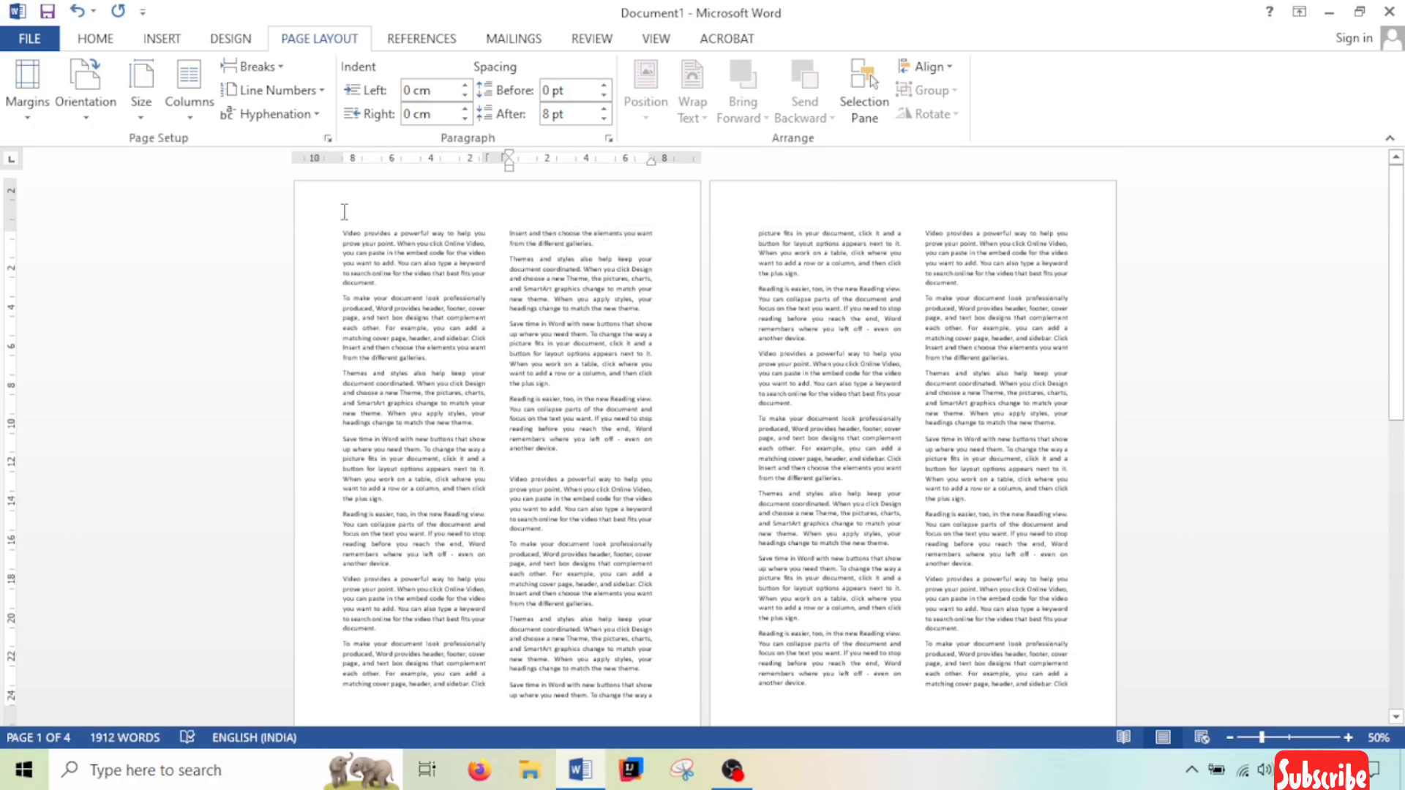
click(188, 96)
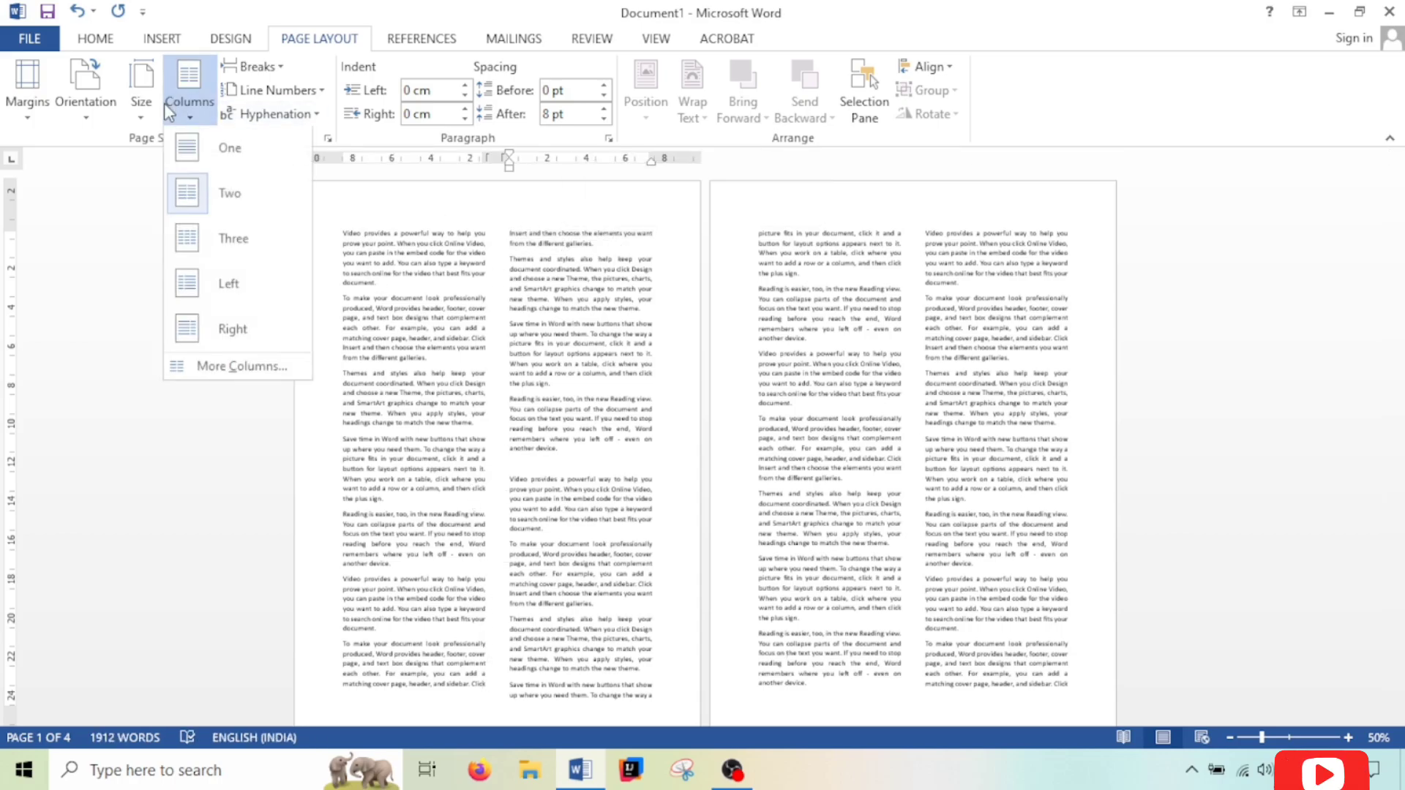
click(220, 240)
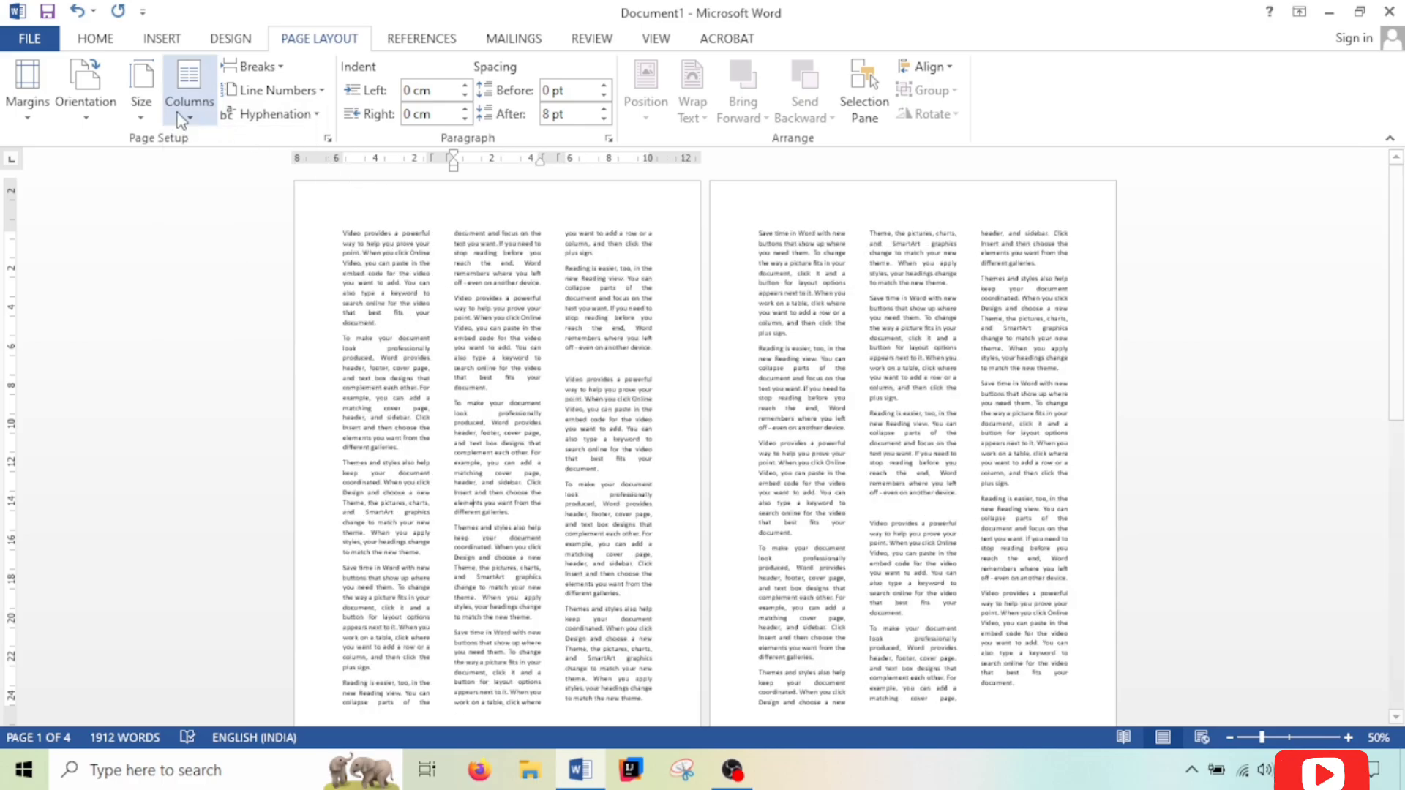
Change the page orientation of the three-column document to Landscape.
click(107, 104)
click(131, 192)
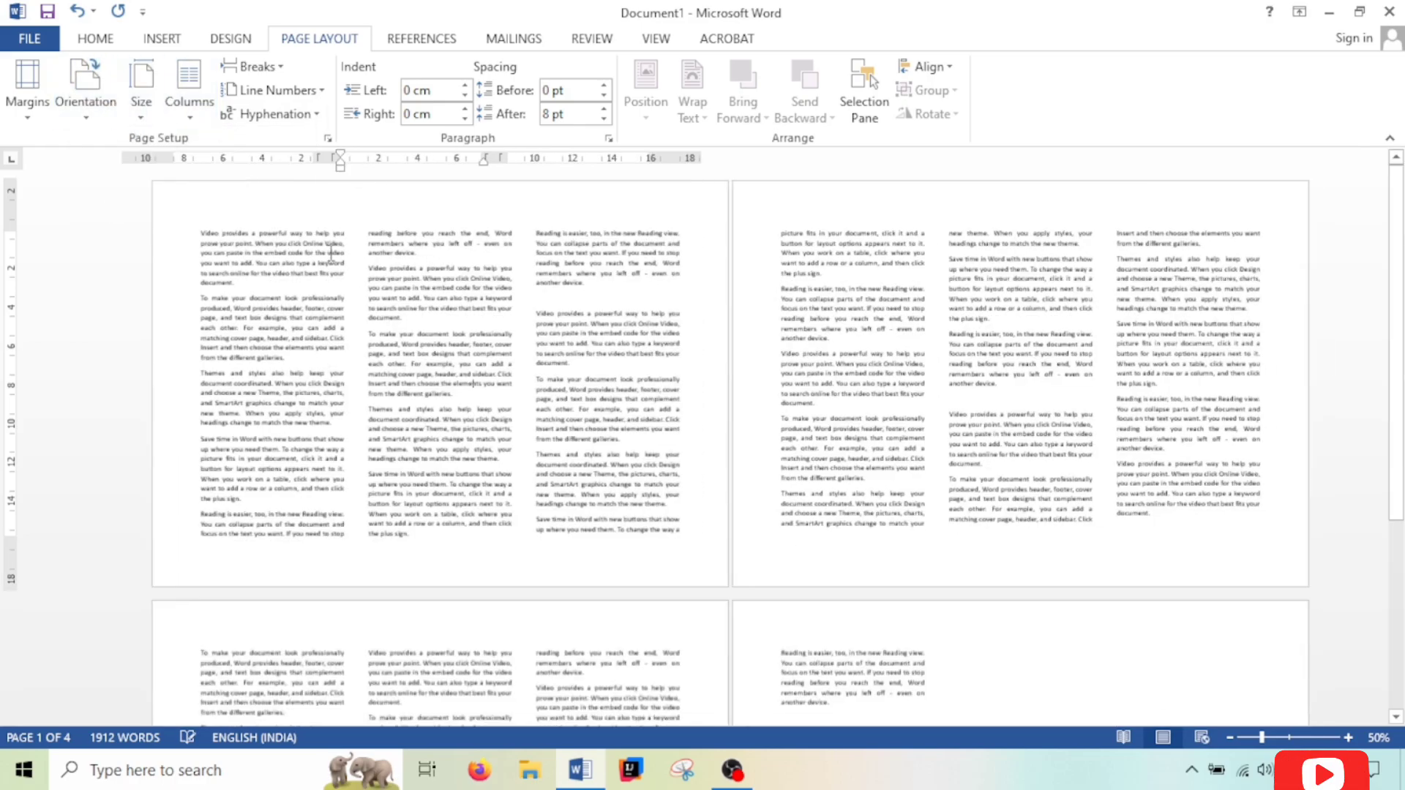
drag(483, 537, 188, 219)
click(540, 354)
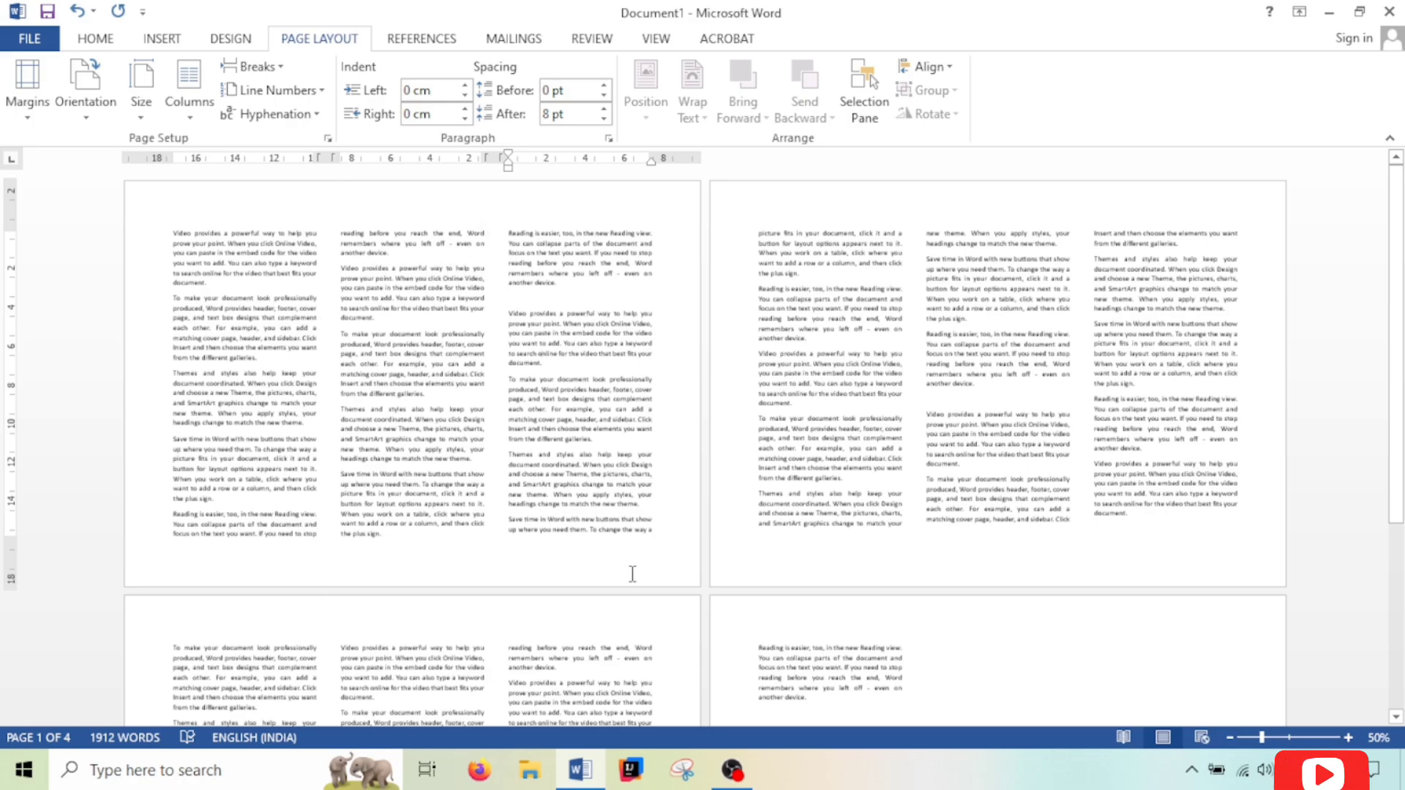
Examine the detailed column settings, such as presets, width, spacing and line between, without changing them.
click(189, 106)
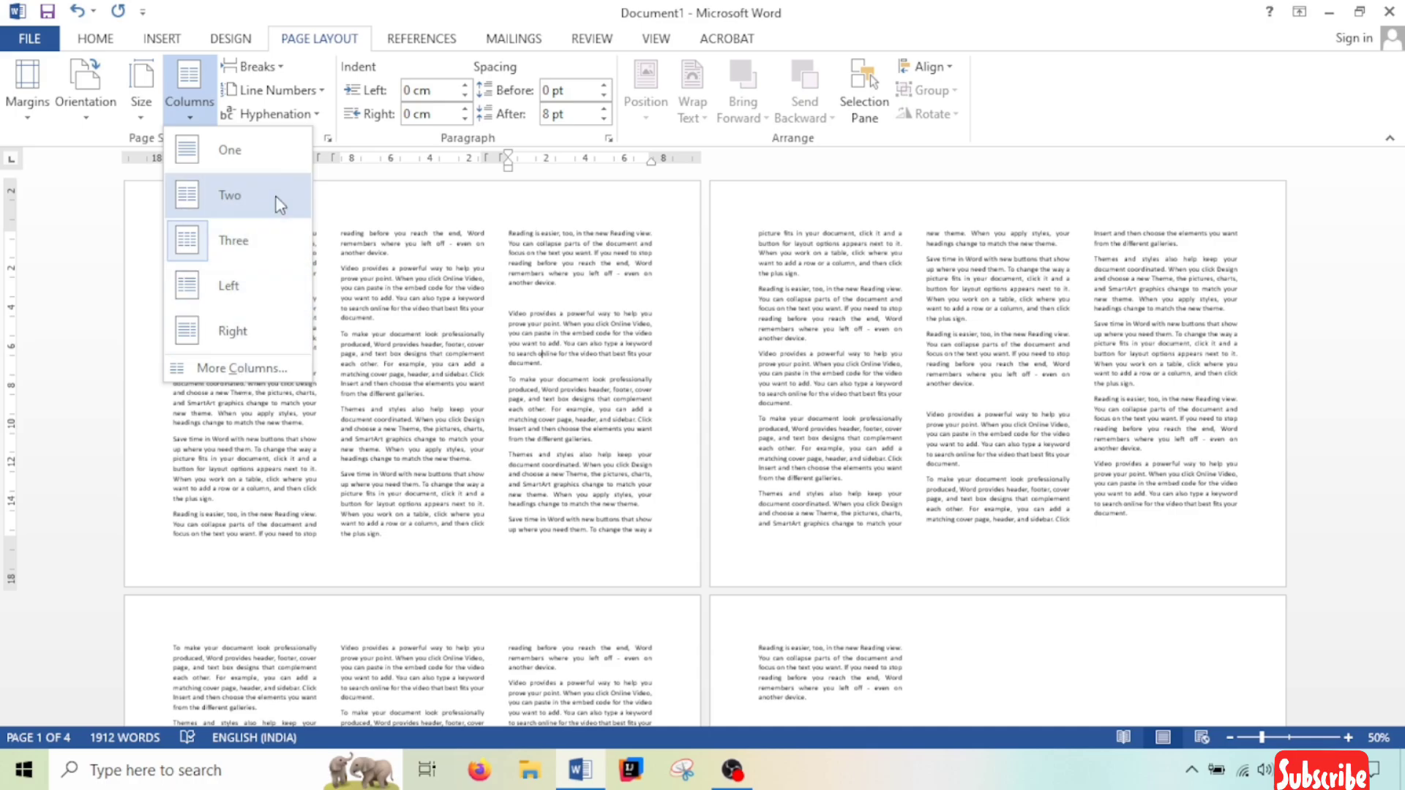
click(282, 369)
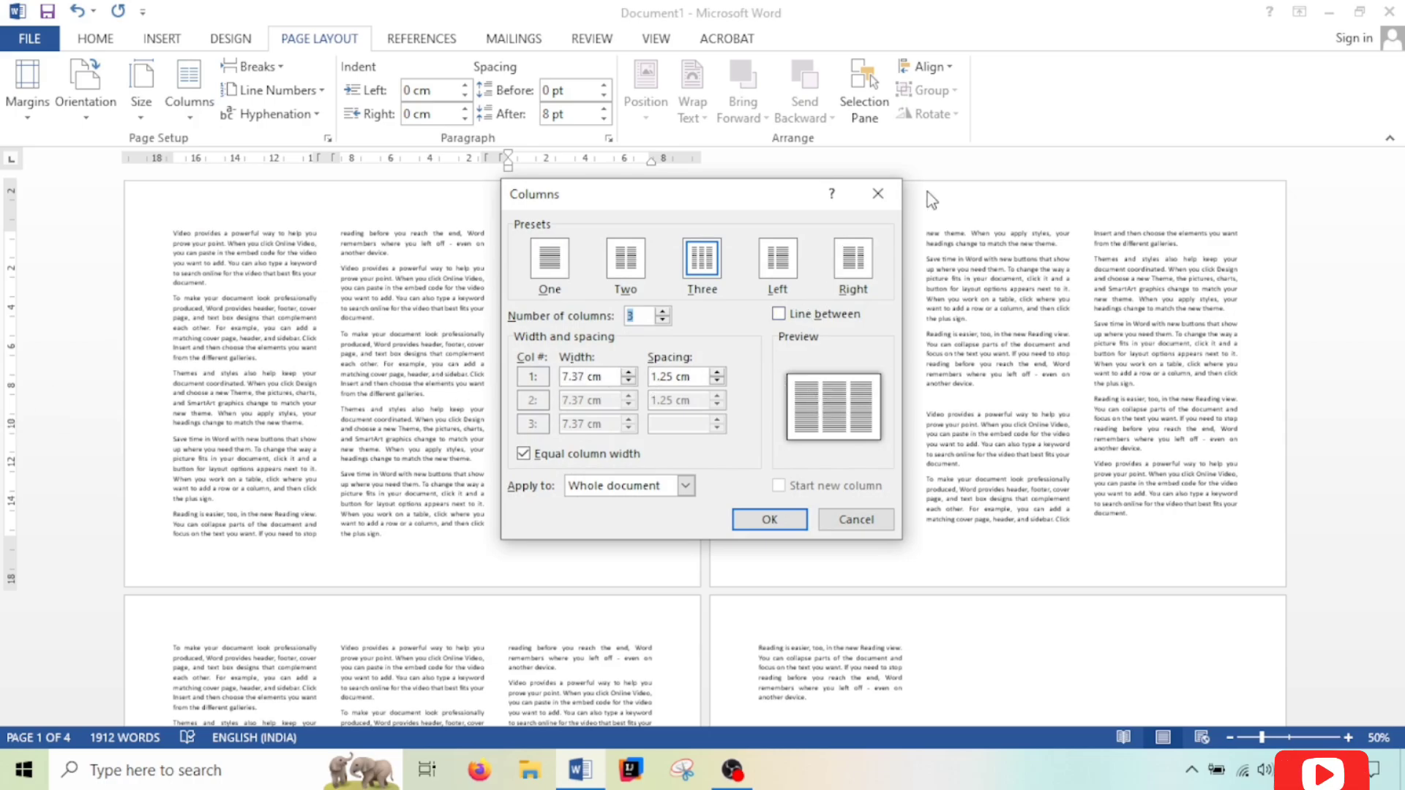
click(878, 194)
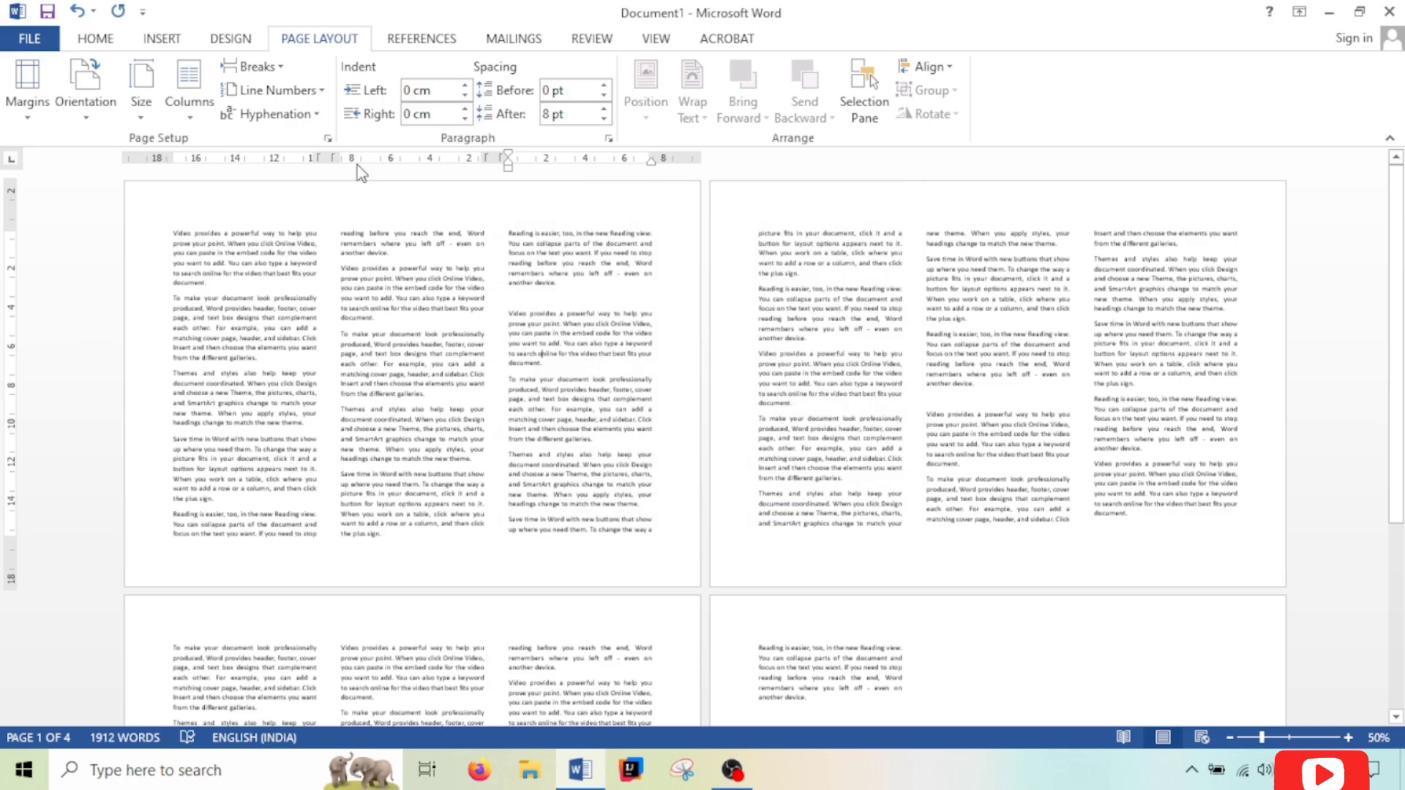
Examine where a page break can be inserted and which page and section break types are offered.
click(258, 67)
click(259, 69)
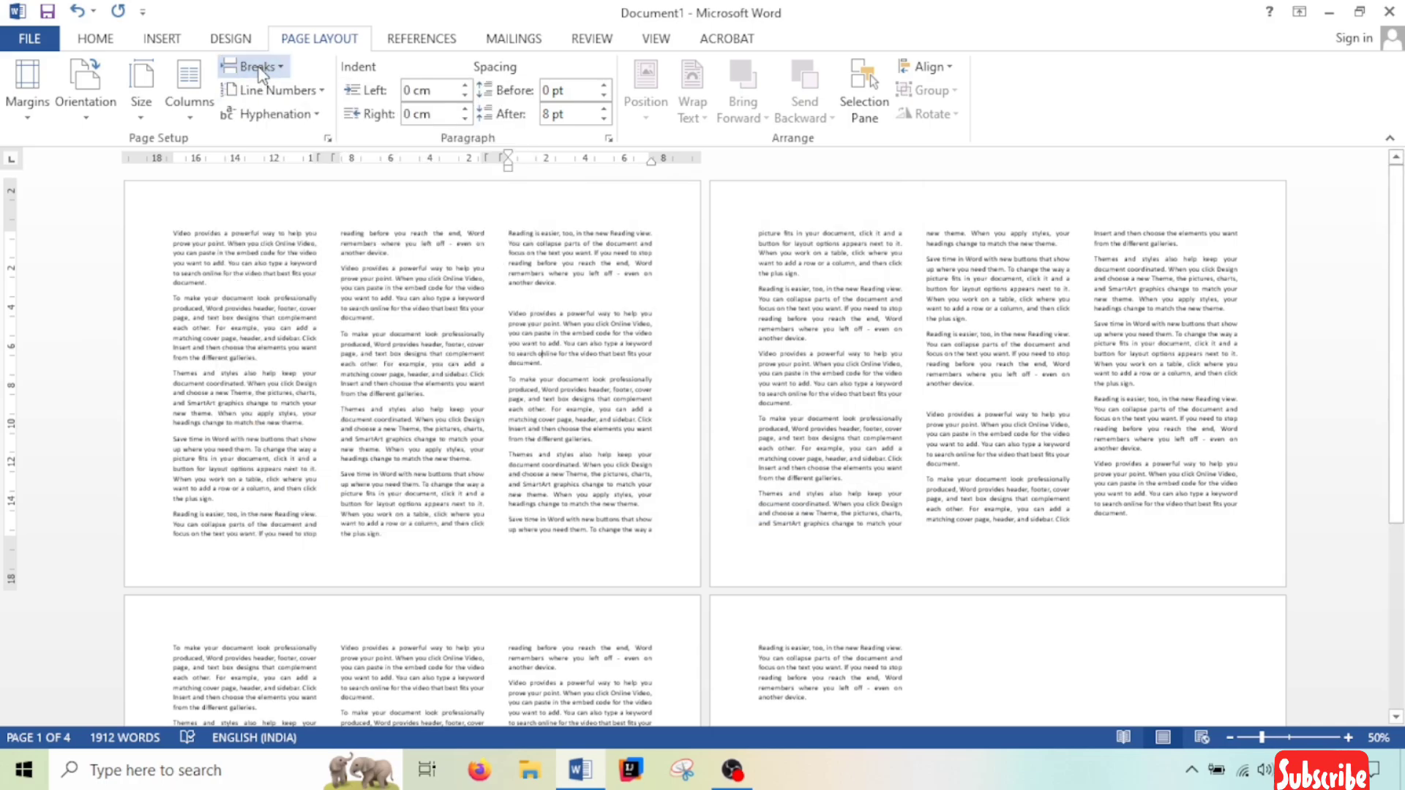
click(95, 38)
click(160, 44)
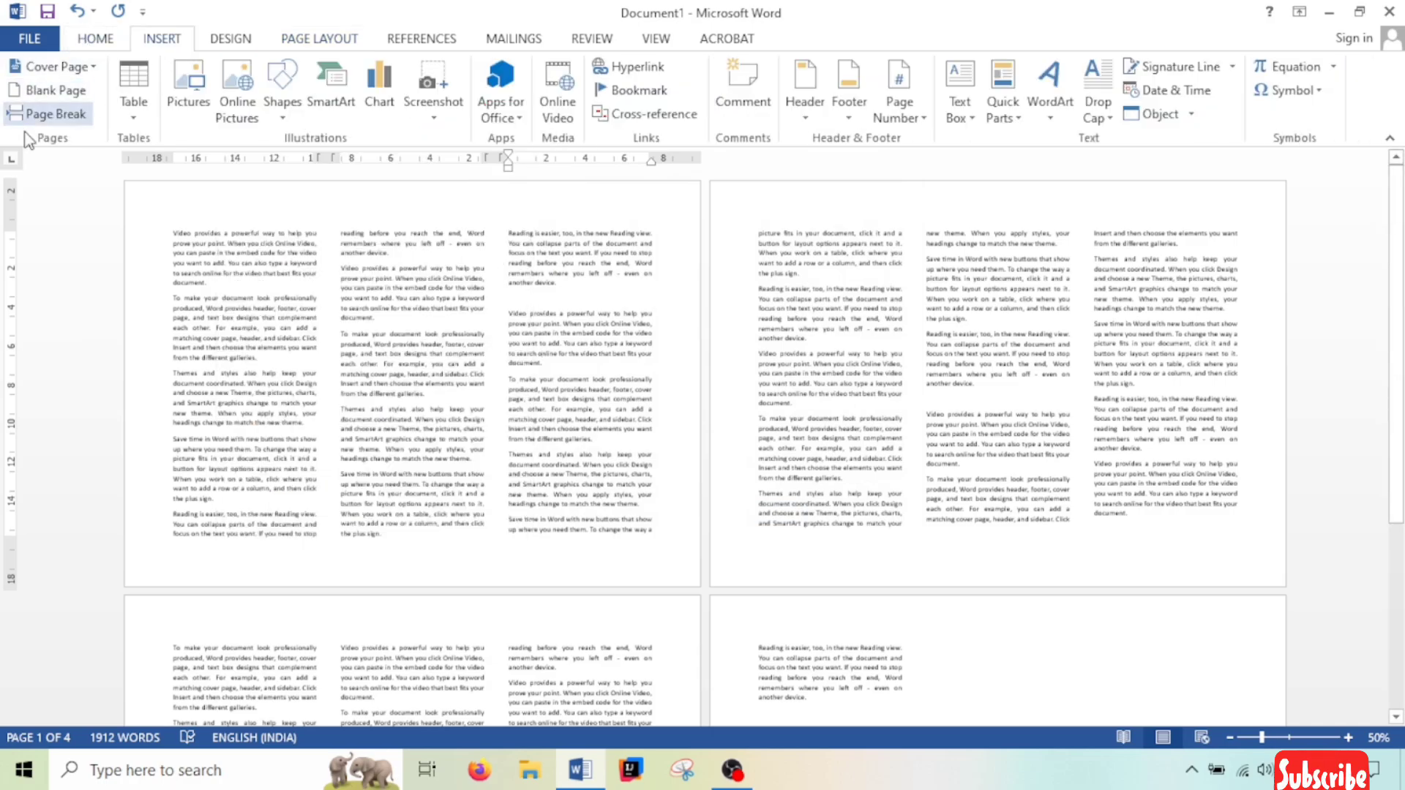
click(315, 38)
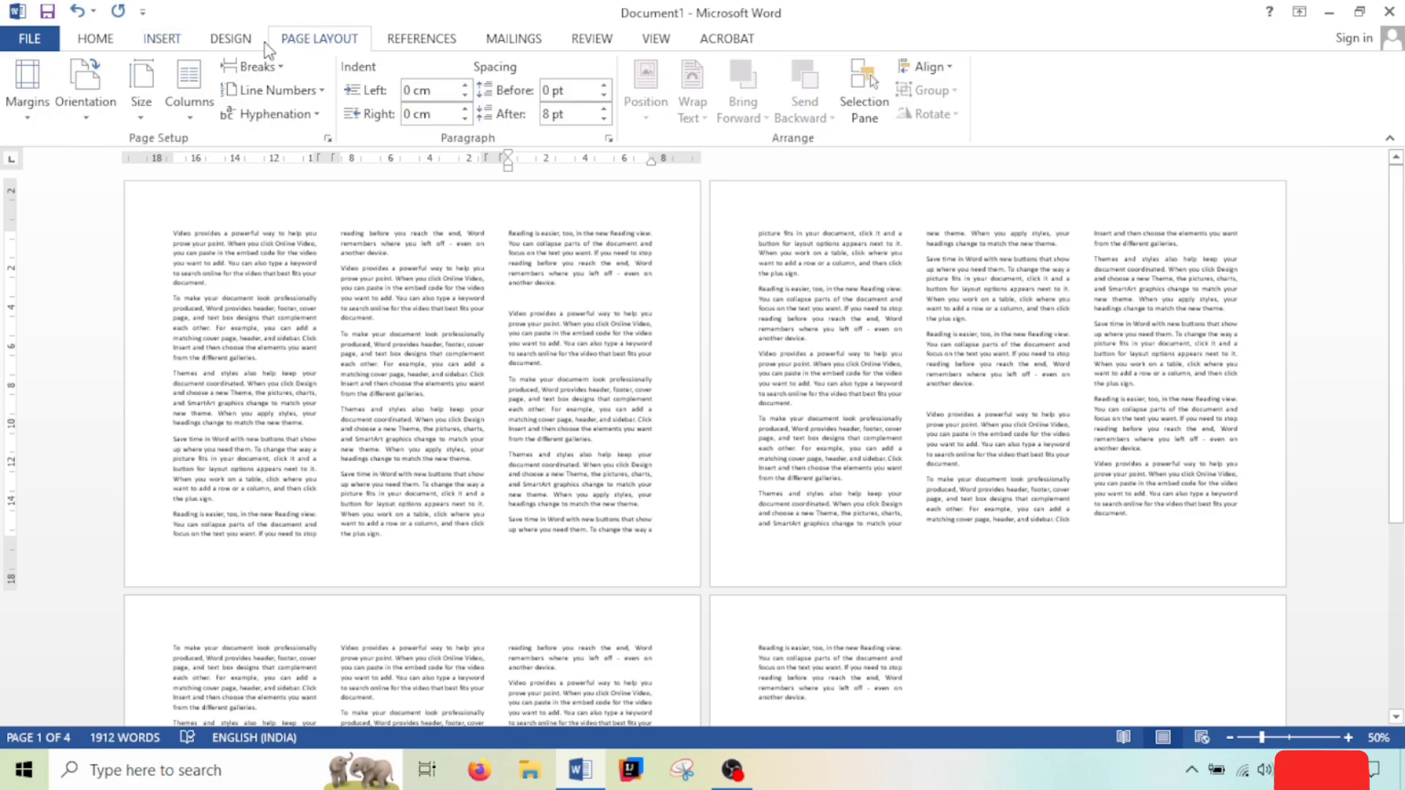
click(256, 67)
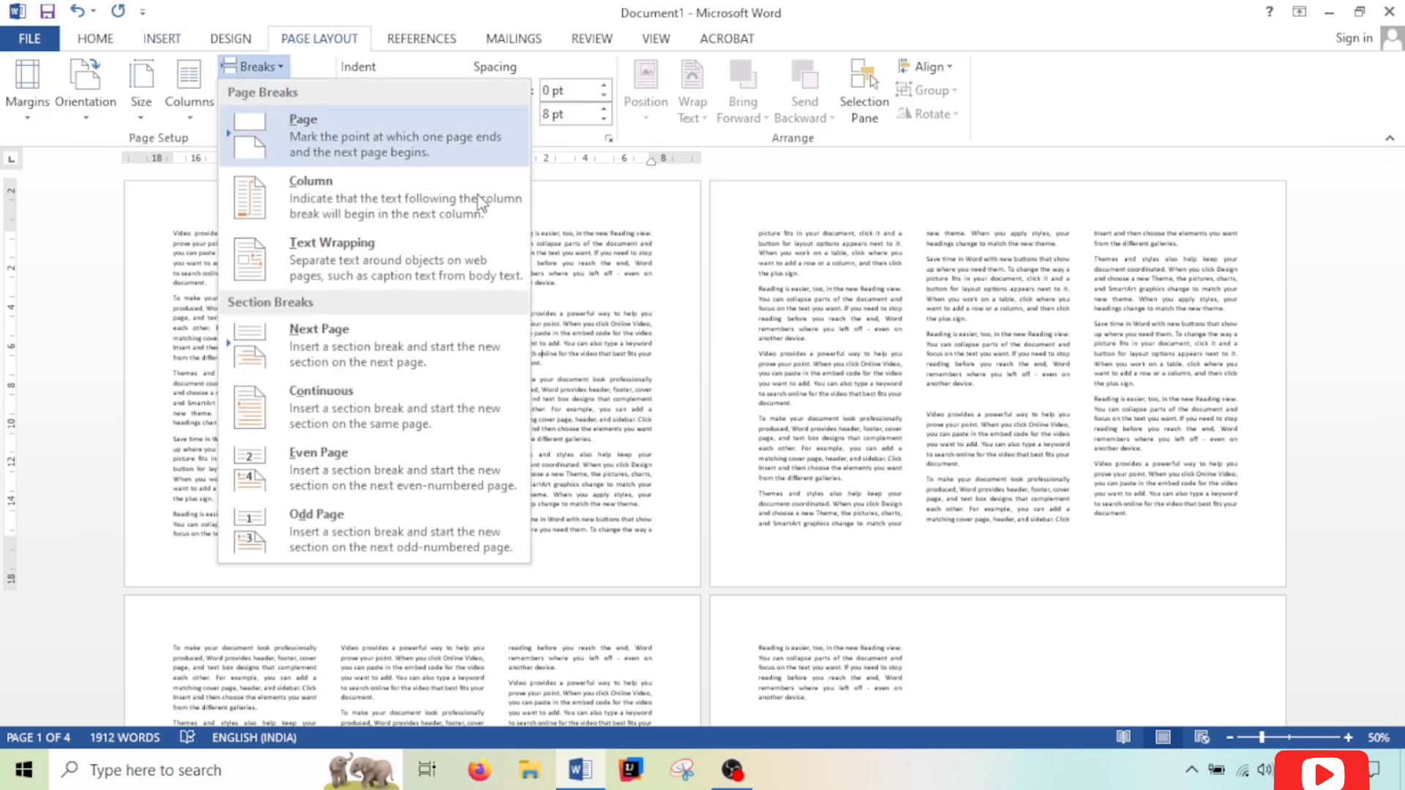
click(775, 315)
Return the document to a single column and set the page orientation to Portrait.
click(205, 100)
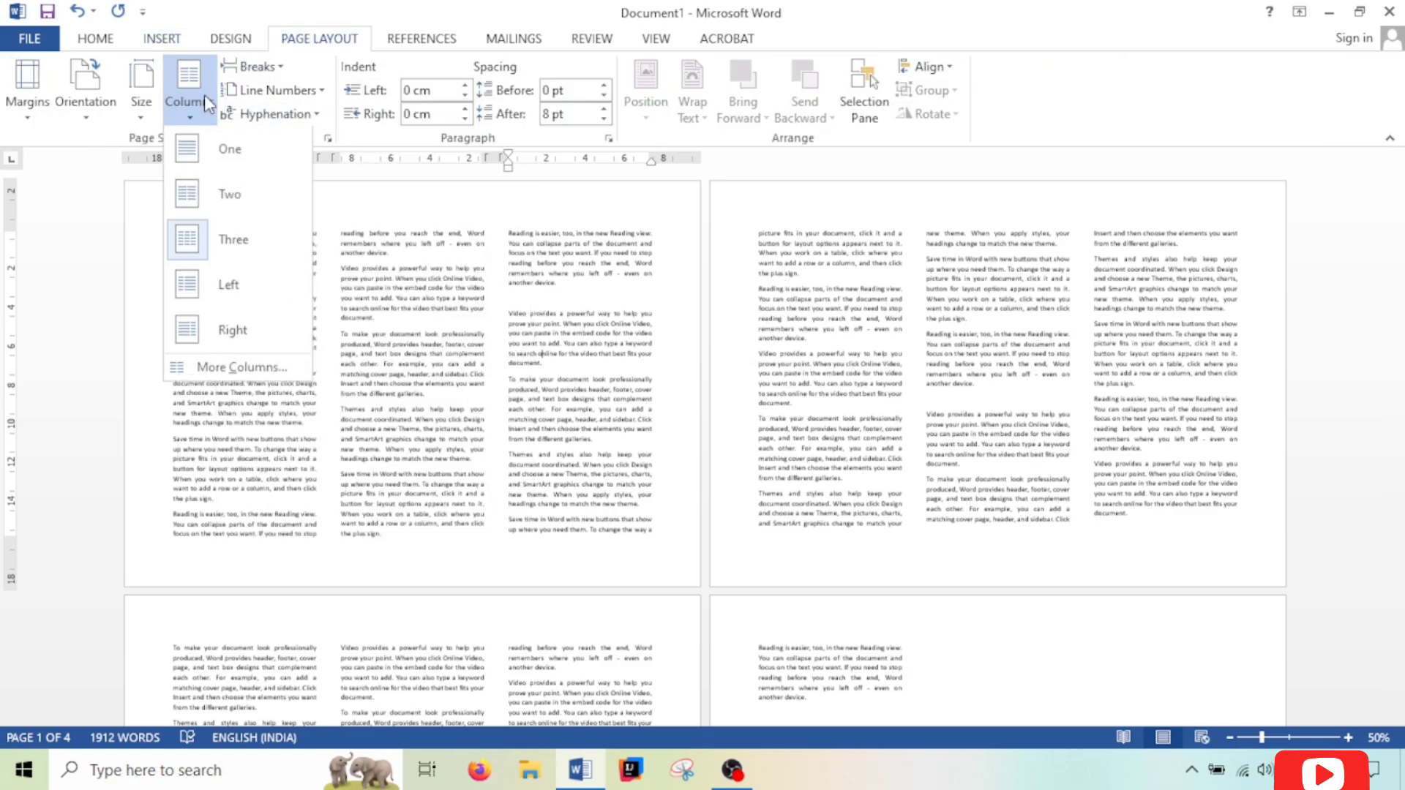
click(220, 148)
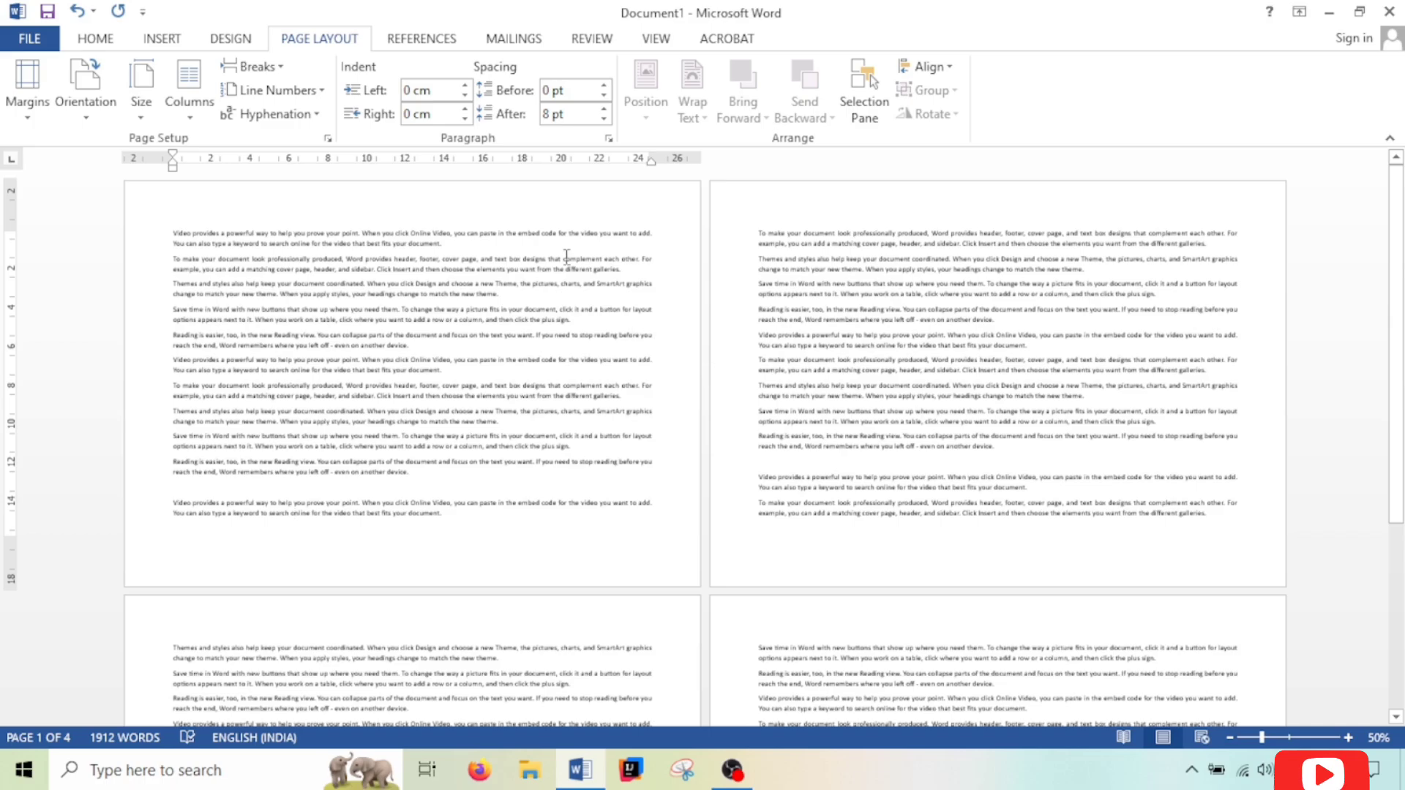
click(85, 95)
click(121, 149)
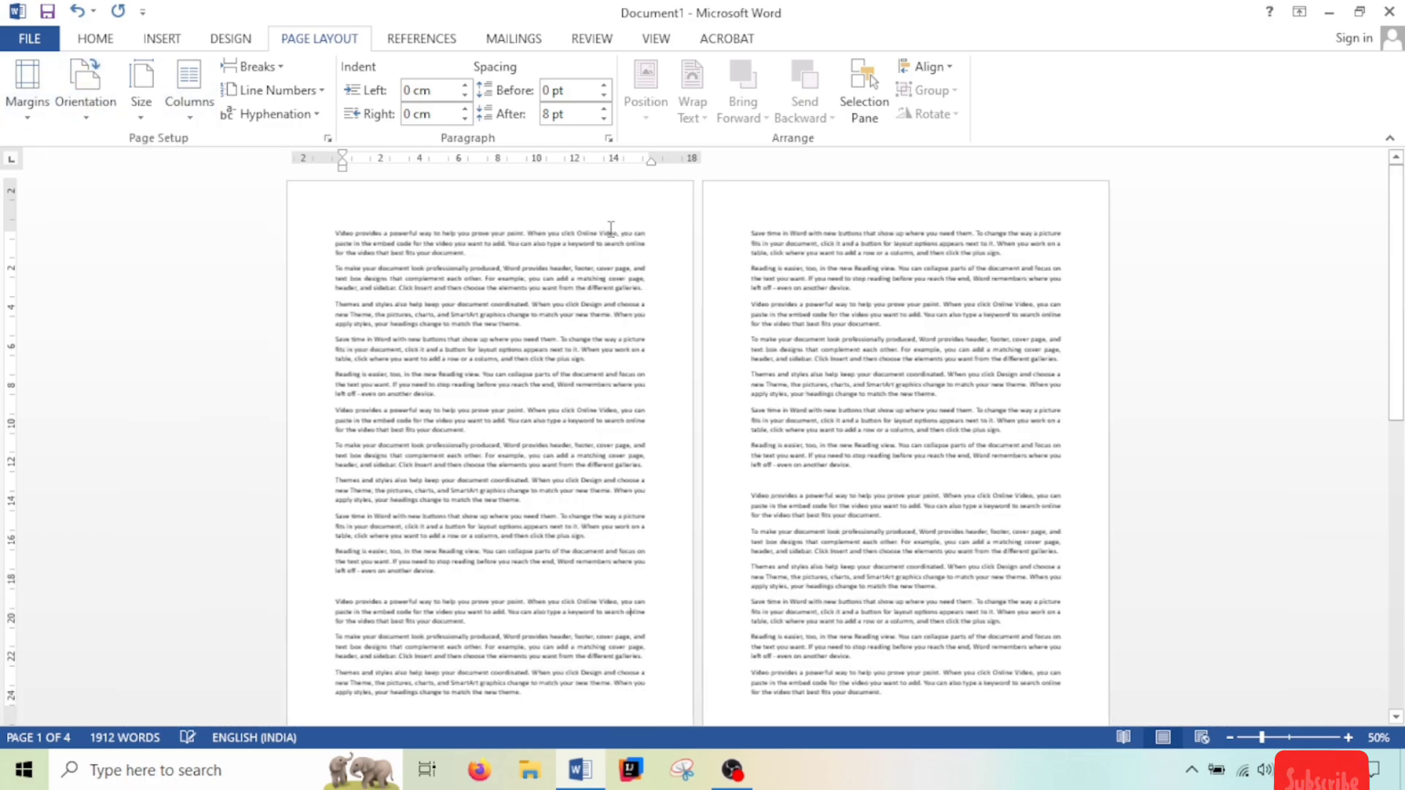
Try a page break around the blank line low on the first page, including undoing and redoing it, and leave it undone.
click(341, 589)
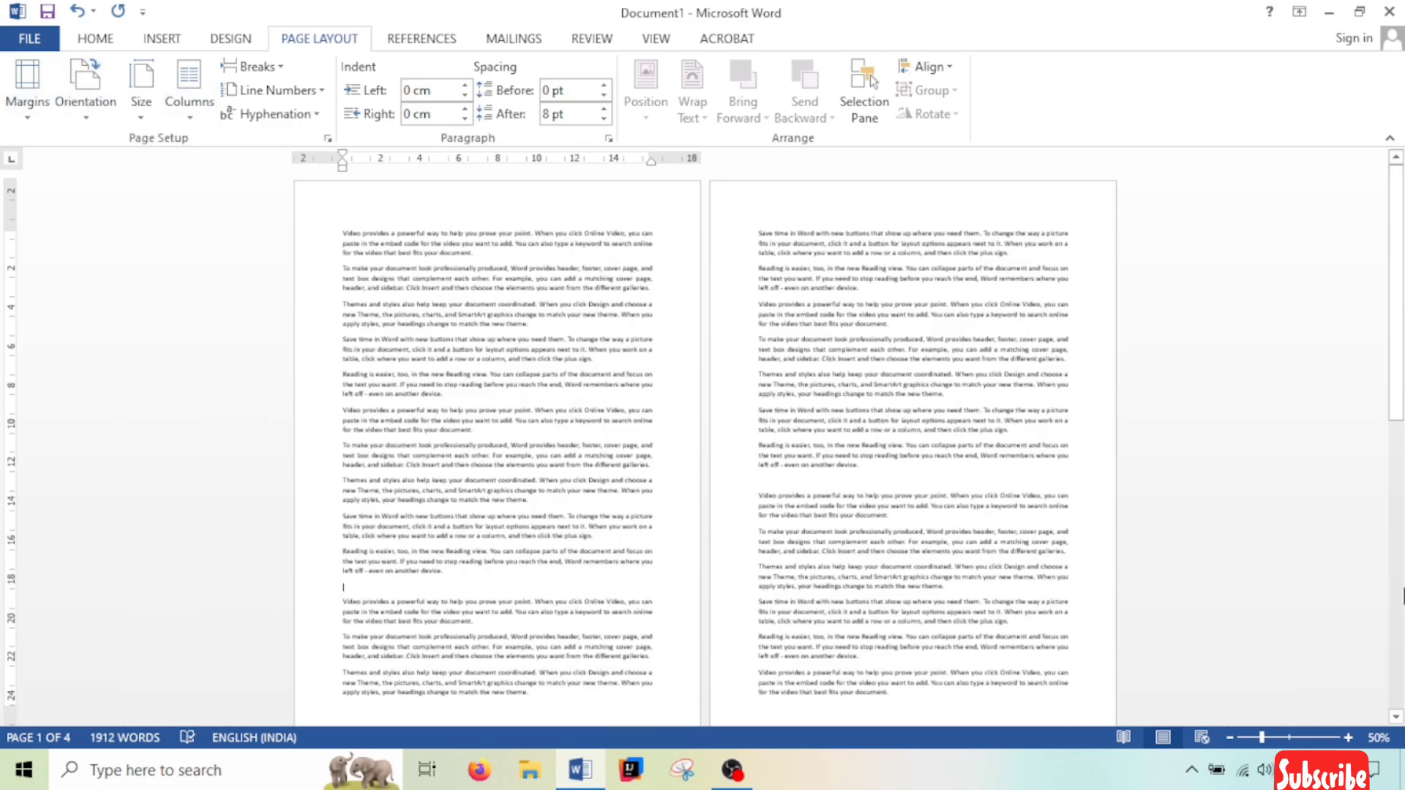
key(ctrl+Return)
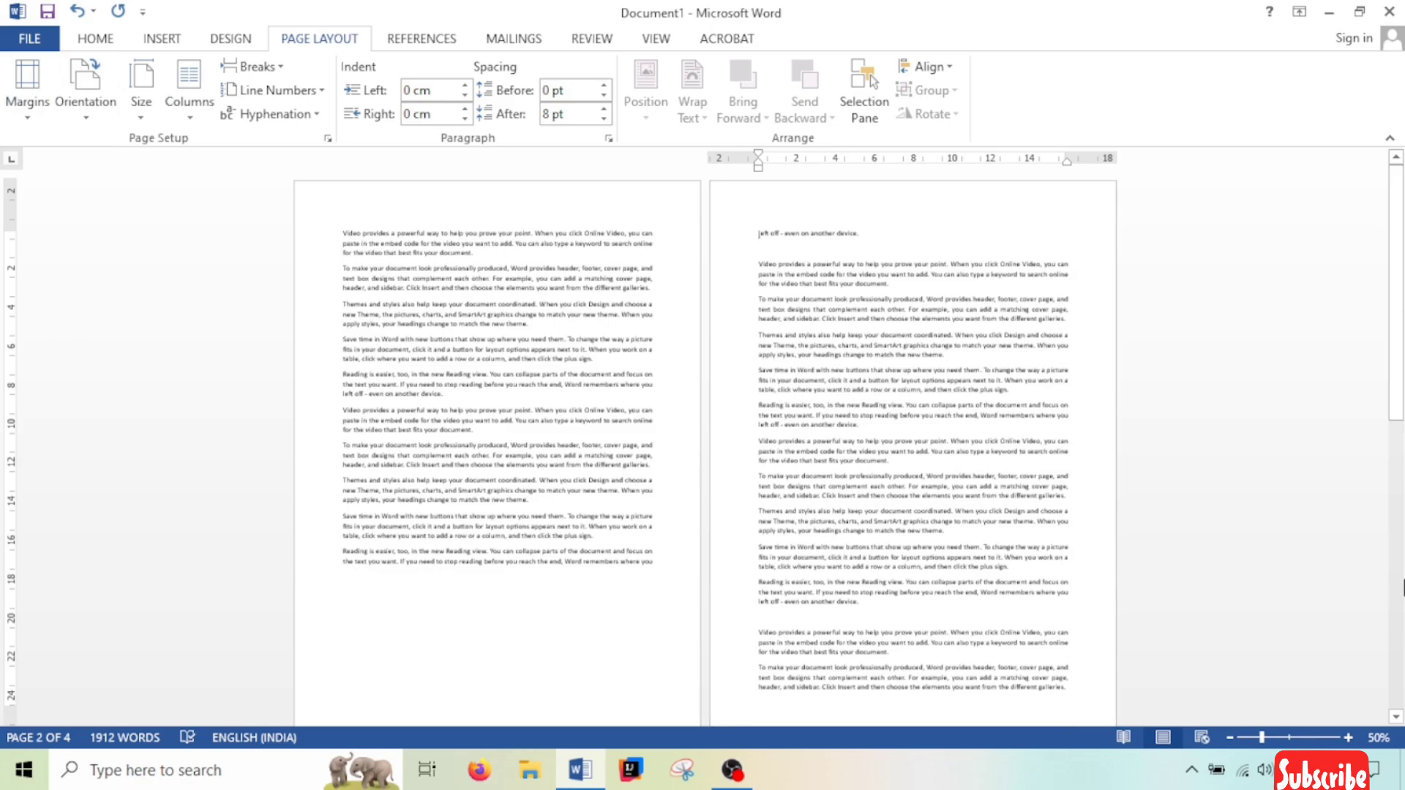
drag(345, 575, 480, 716)
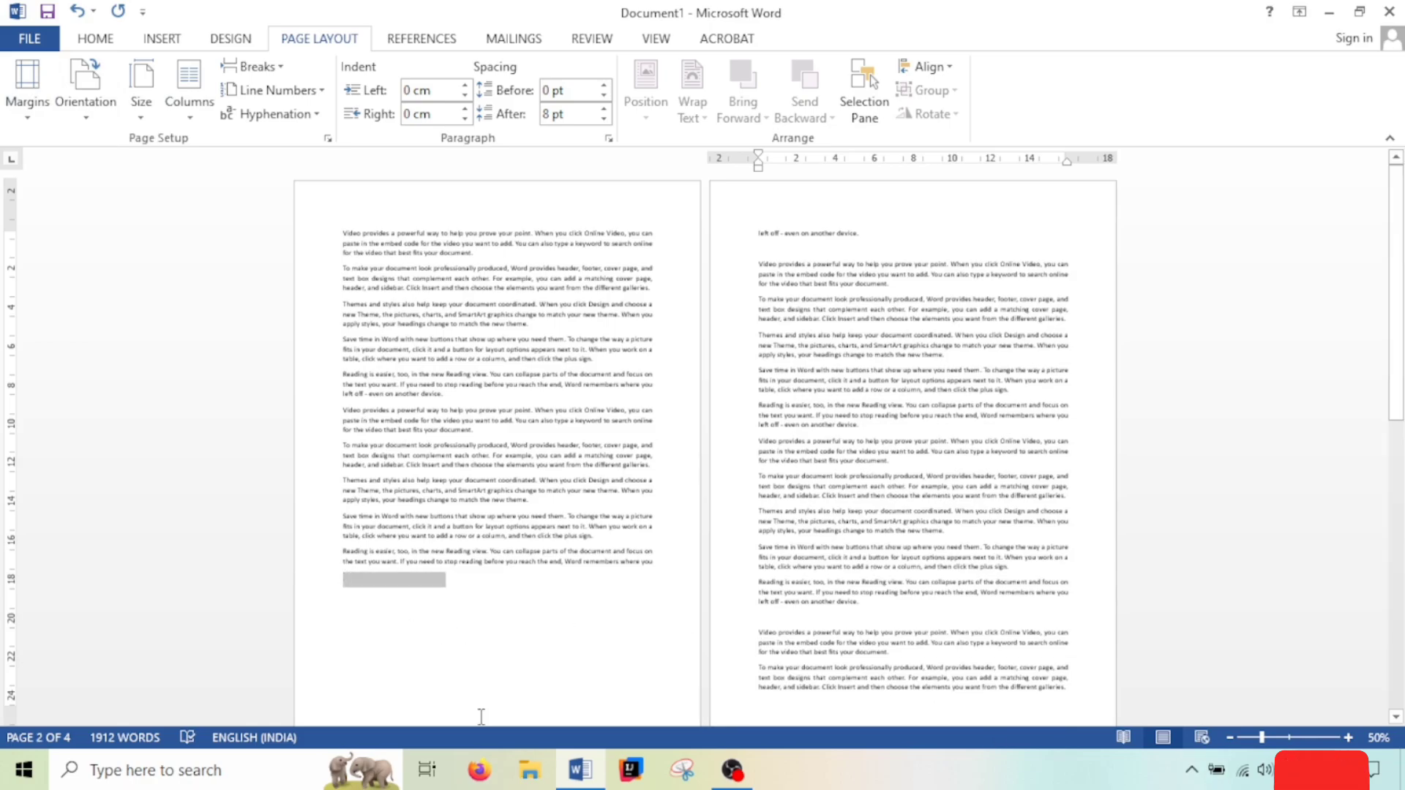
click(780, 248)
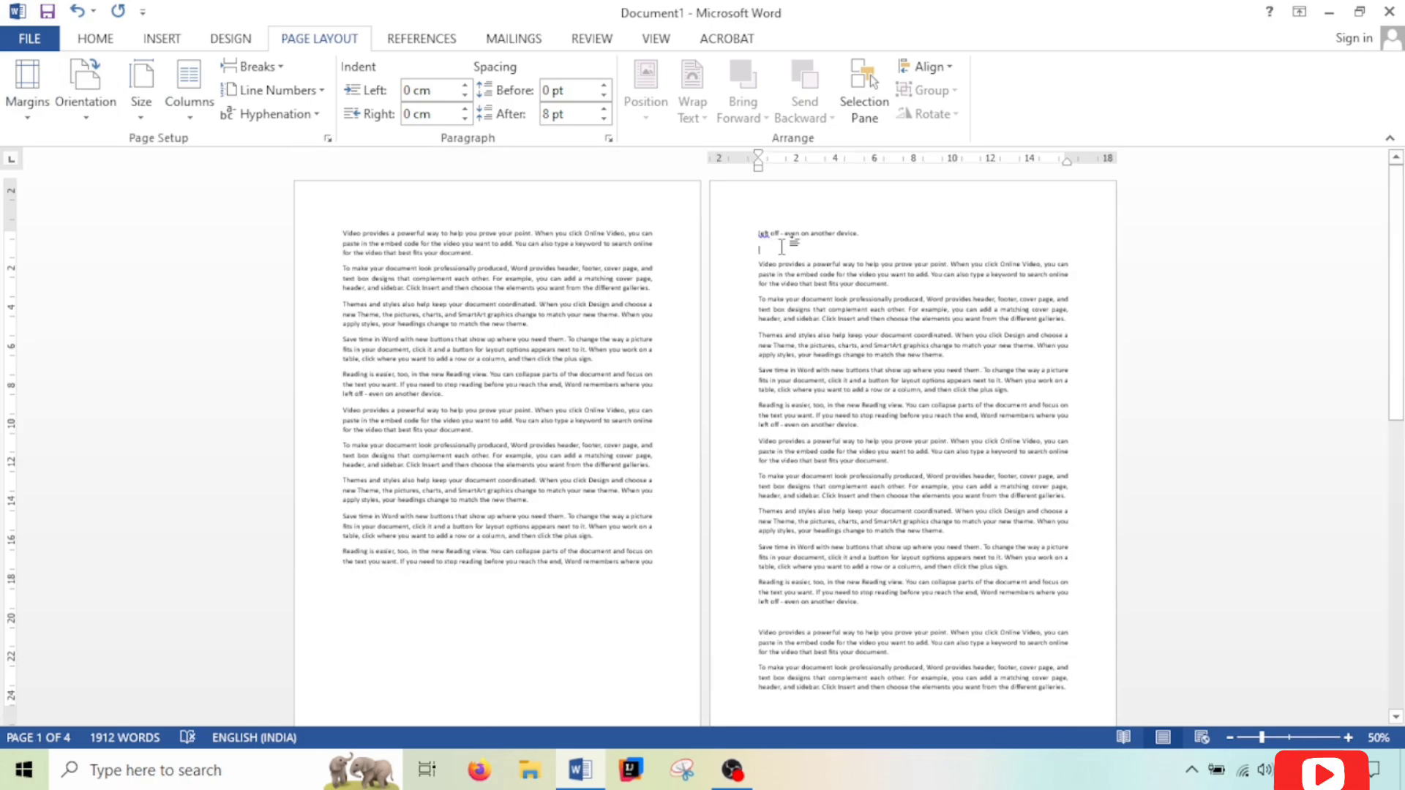
key(ctrl+z)
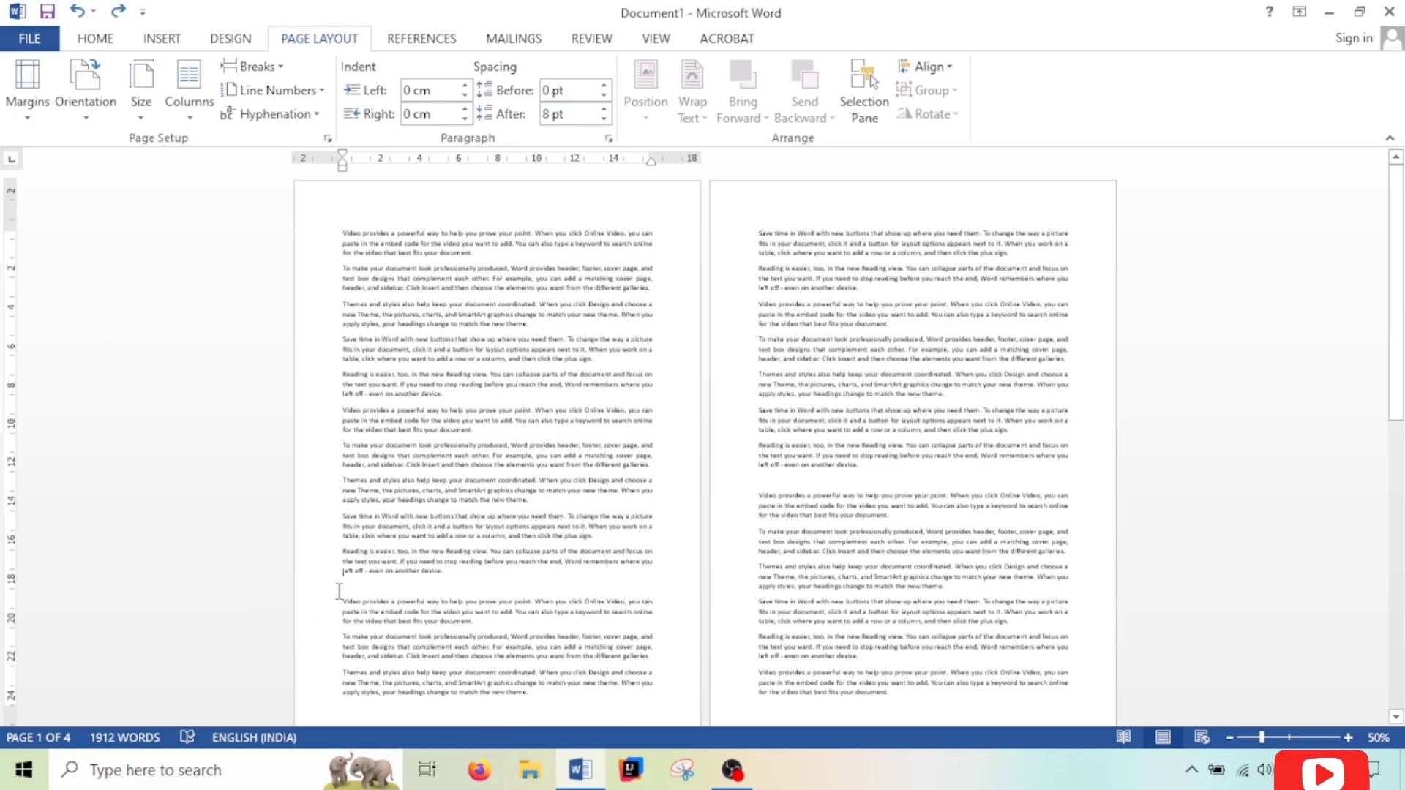
key(ctrl+y)
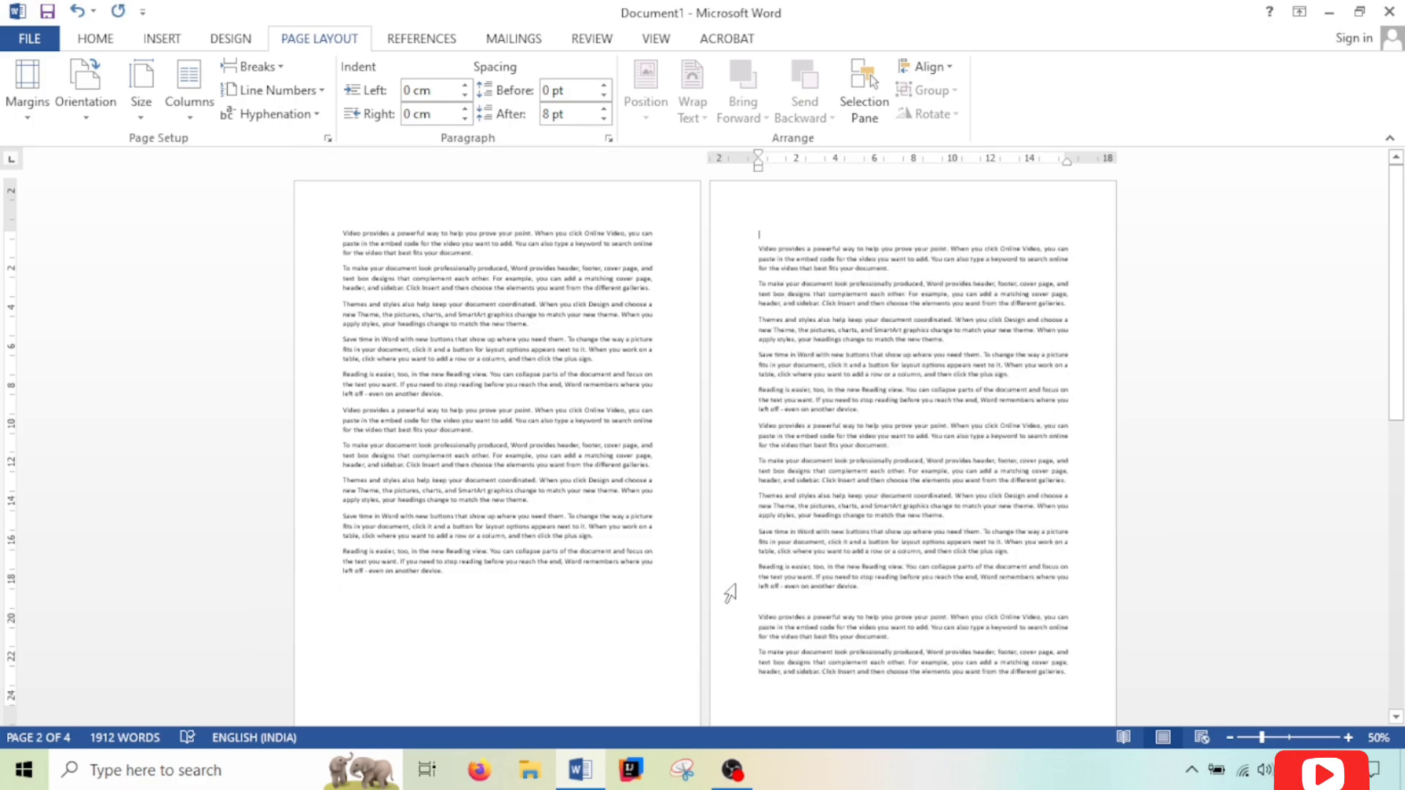
key(ctrl+z)
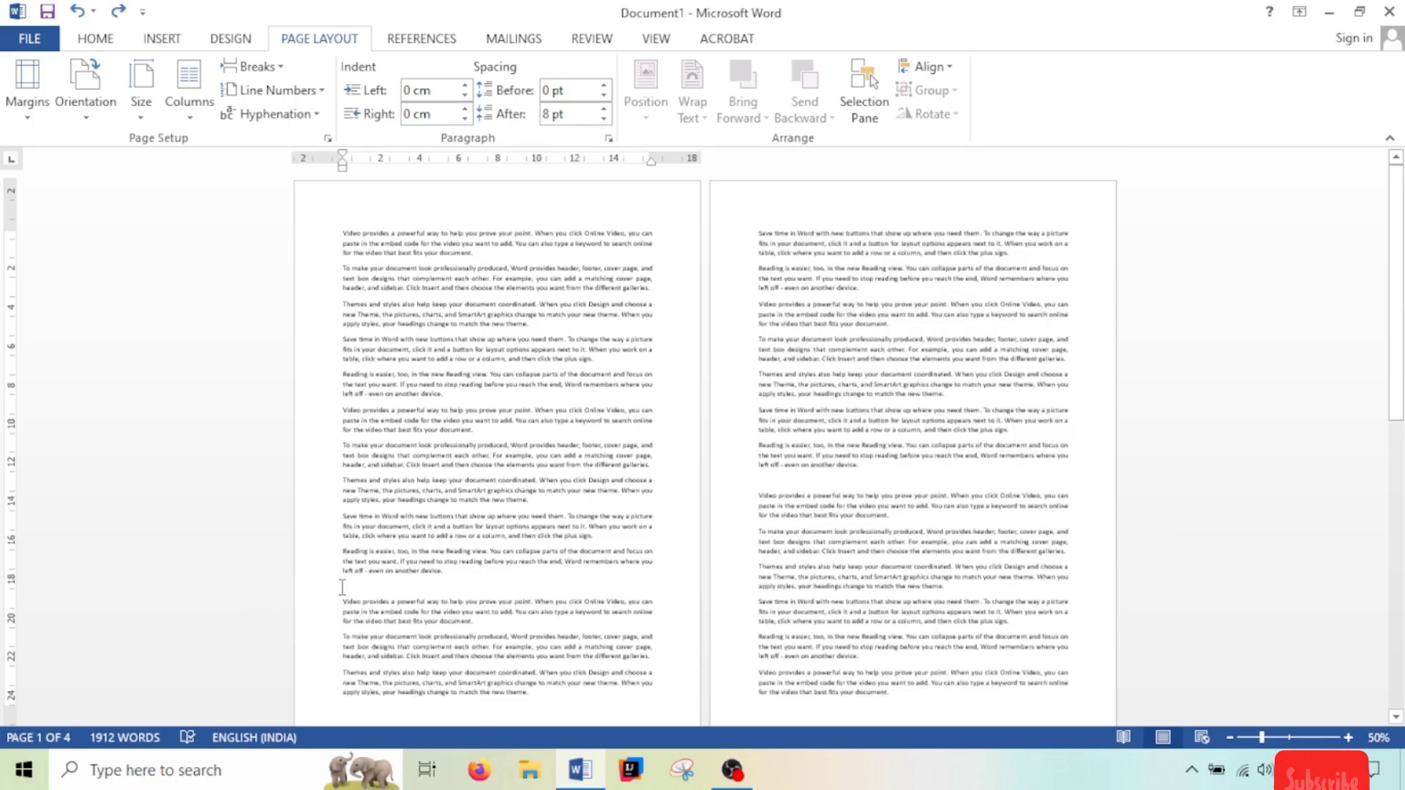
Insert a Page break at the blank line on the first page through the Breaks command, and undo it.
click(248, 67)
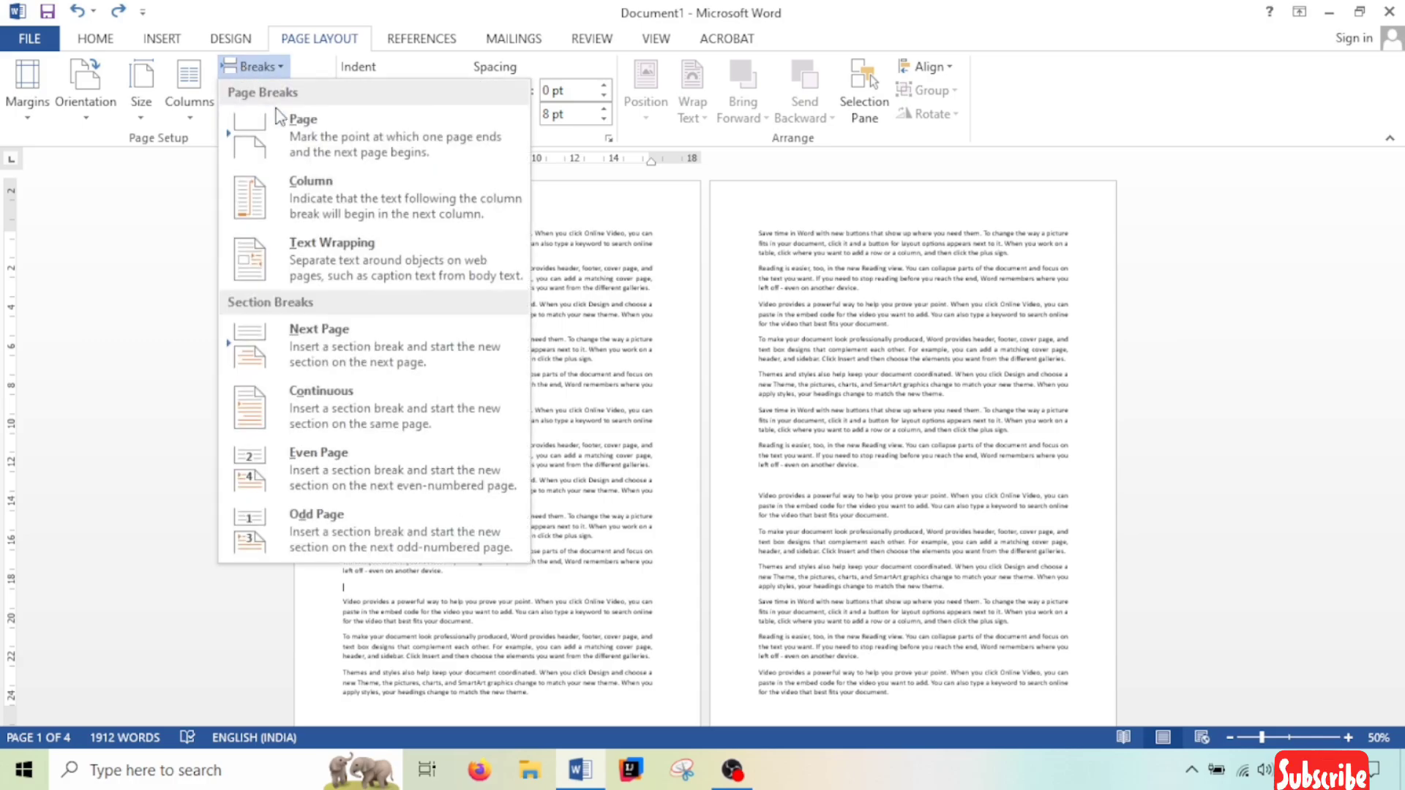
click(288, 125)
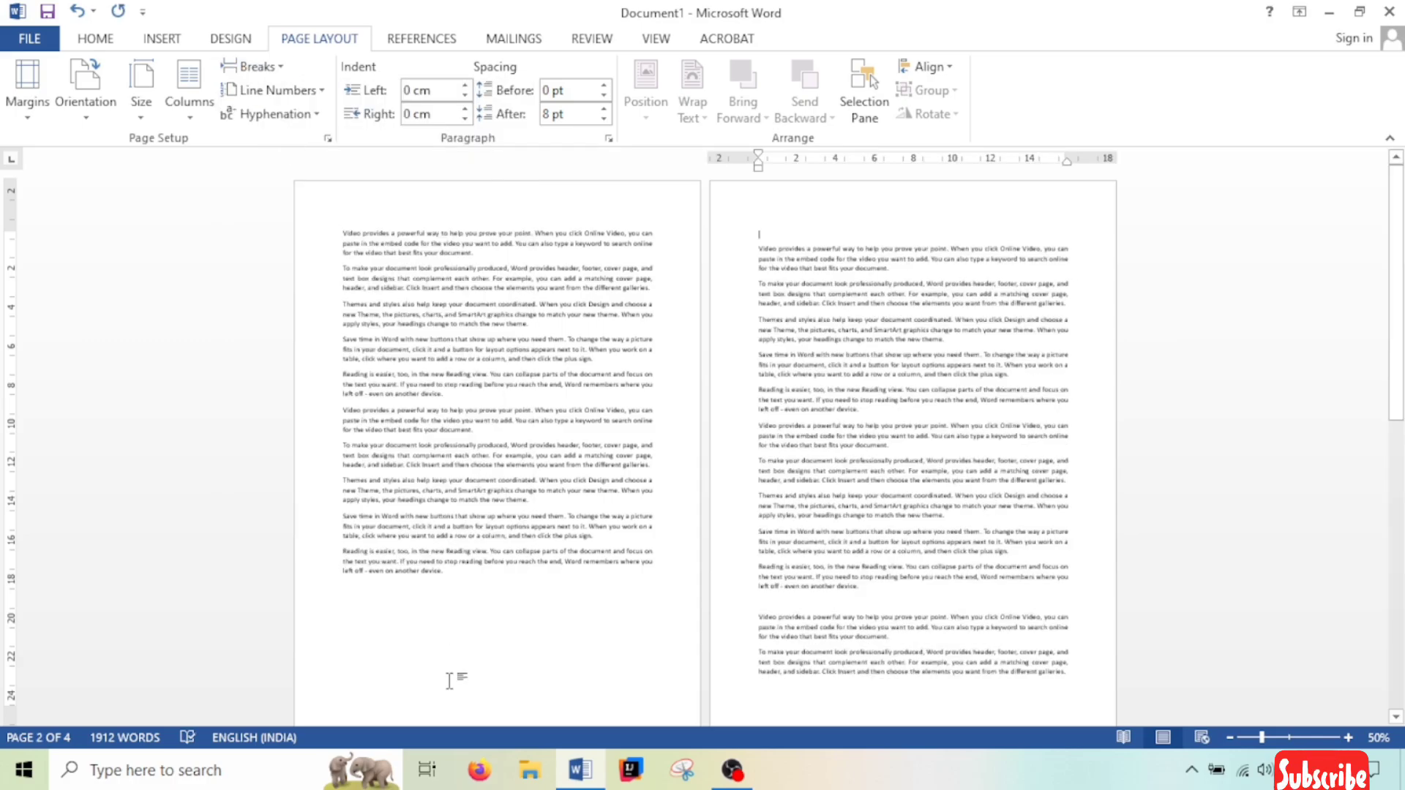
key(ctrl+z)
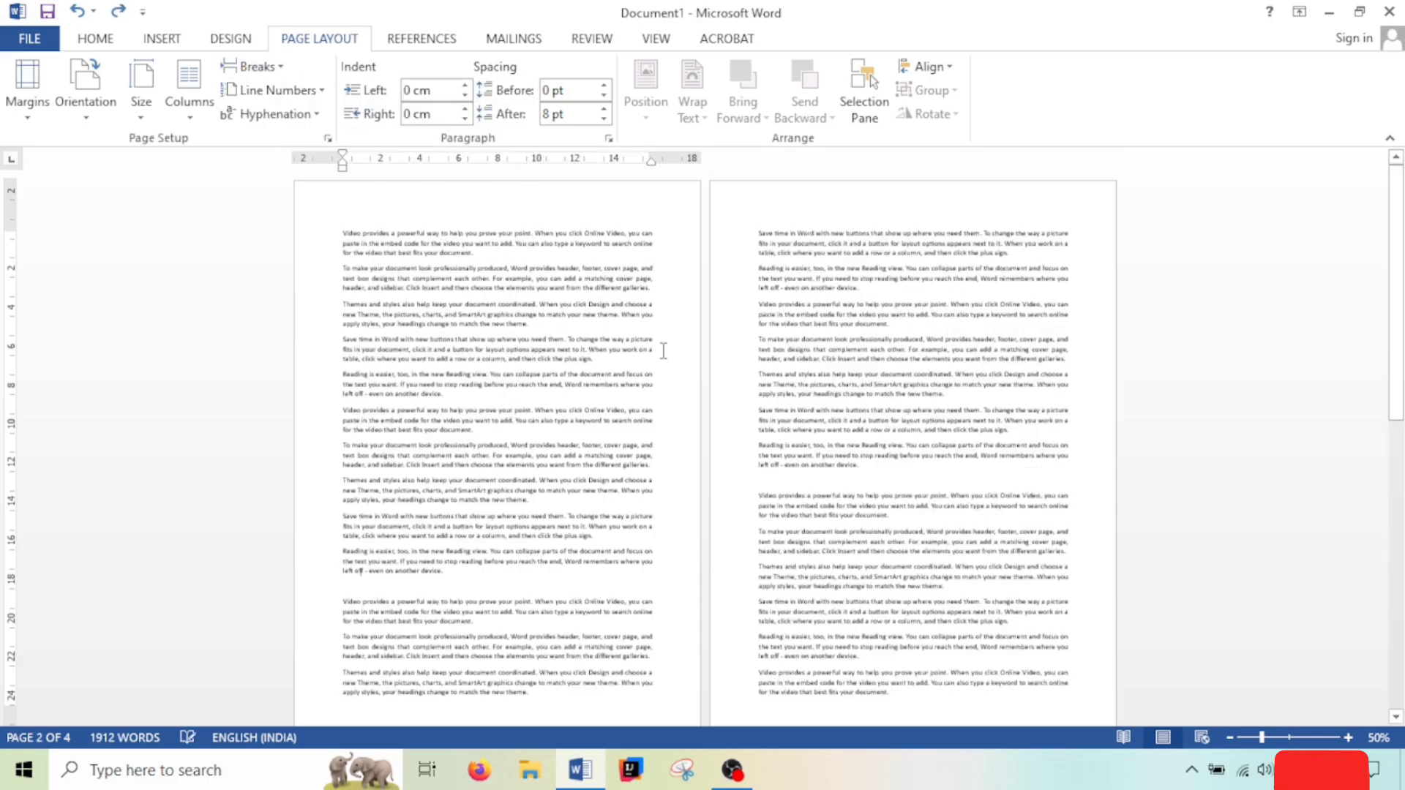
Review the break types and set the single-column portrait document to three columns.
click(252, 67)
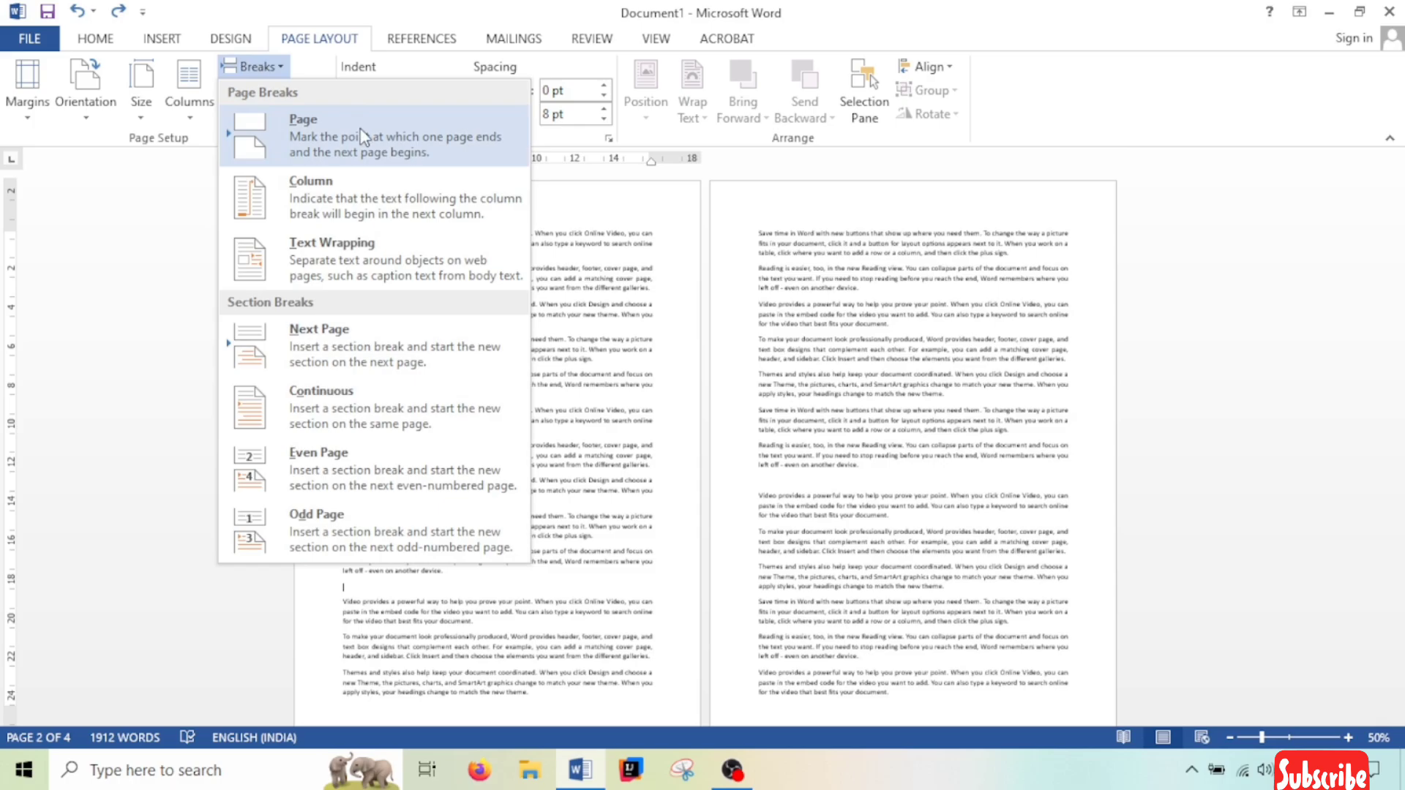
click(345, 198)
click(189, 86)
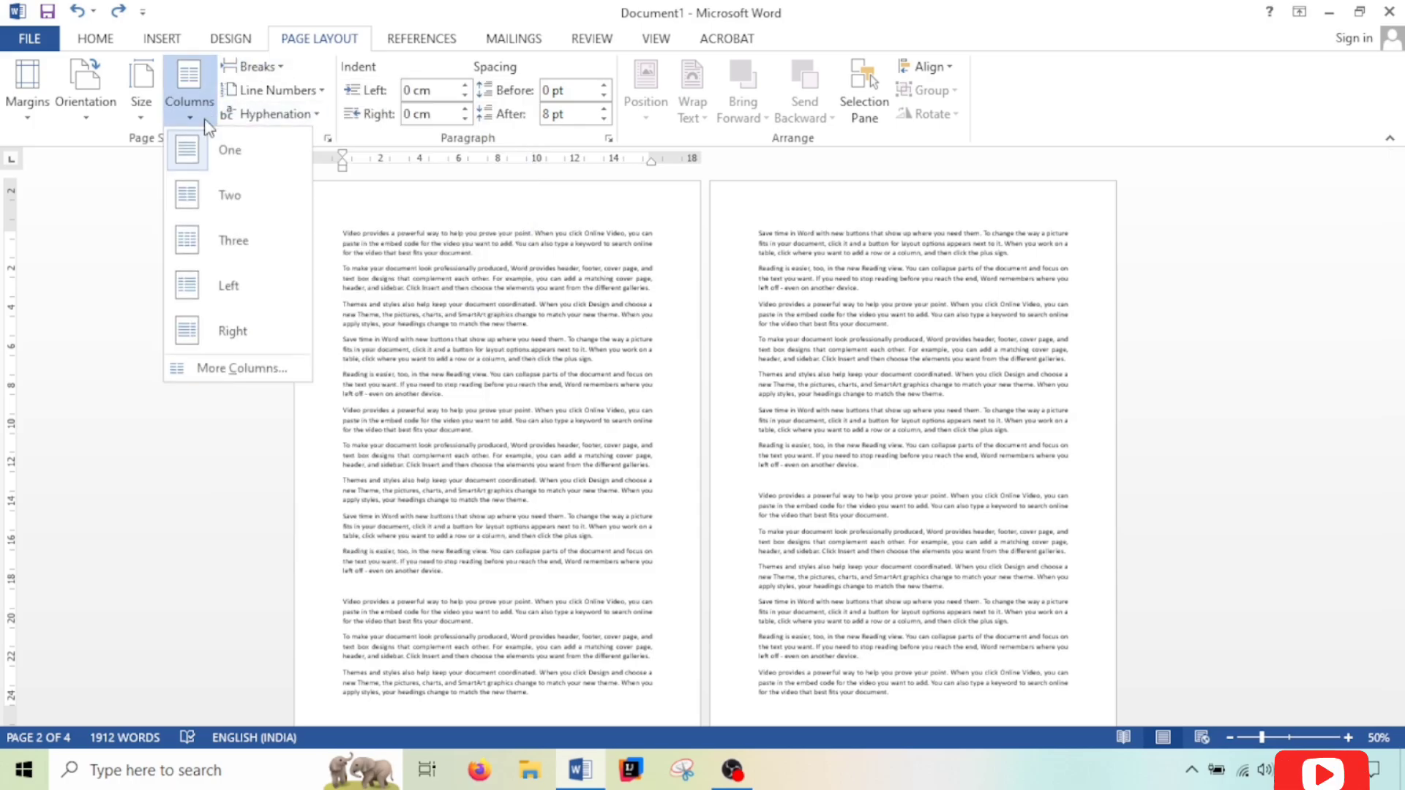
click(233, 240)
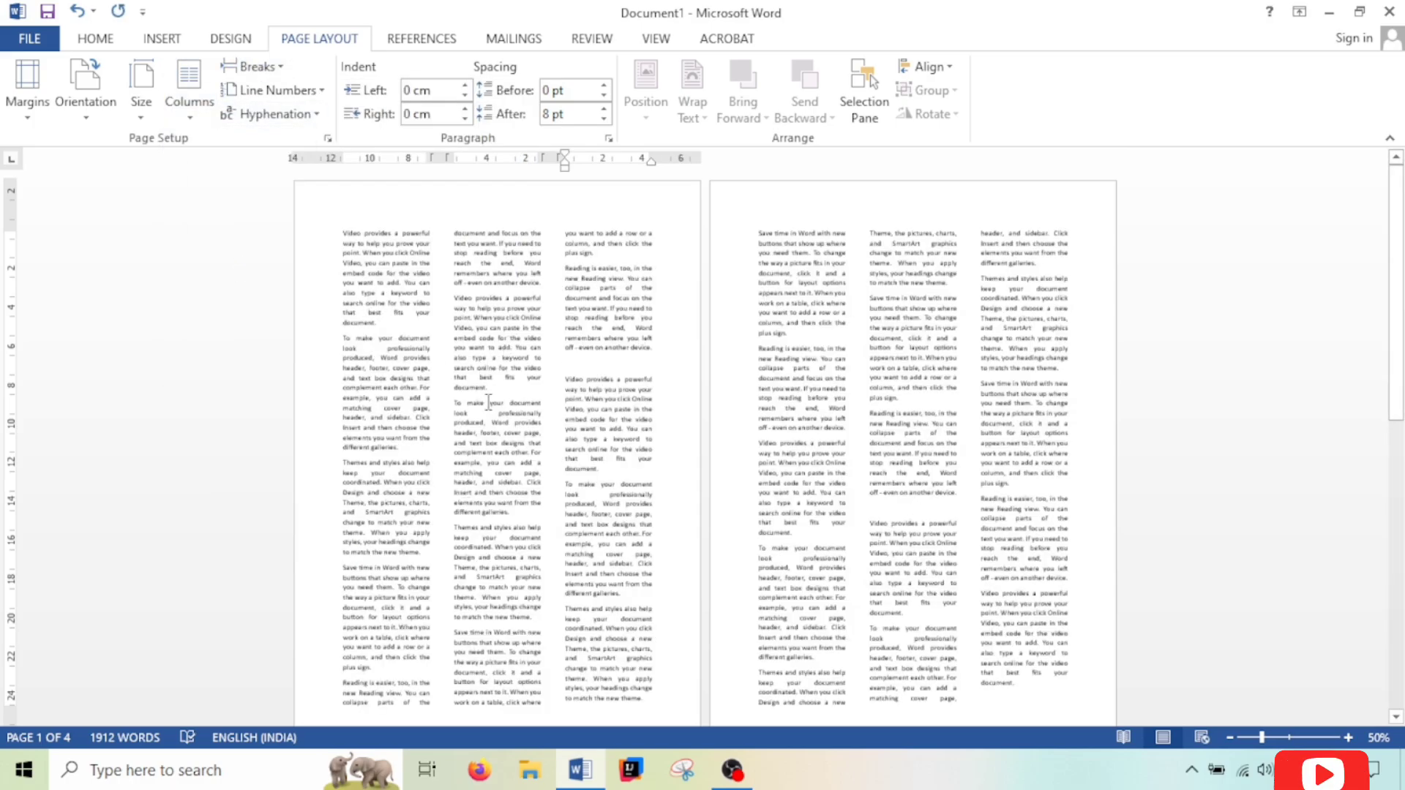
Insert a Column break before the "To make your document look professionally produced" paragraph in the first page's second column.
click(453, 404)
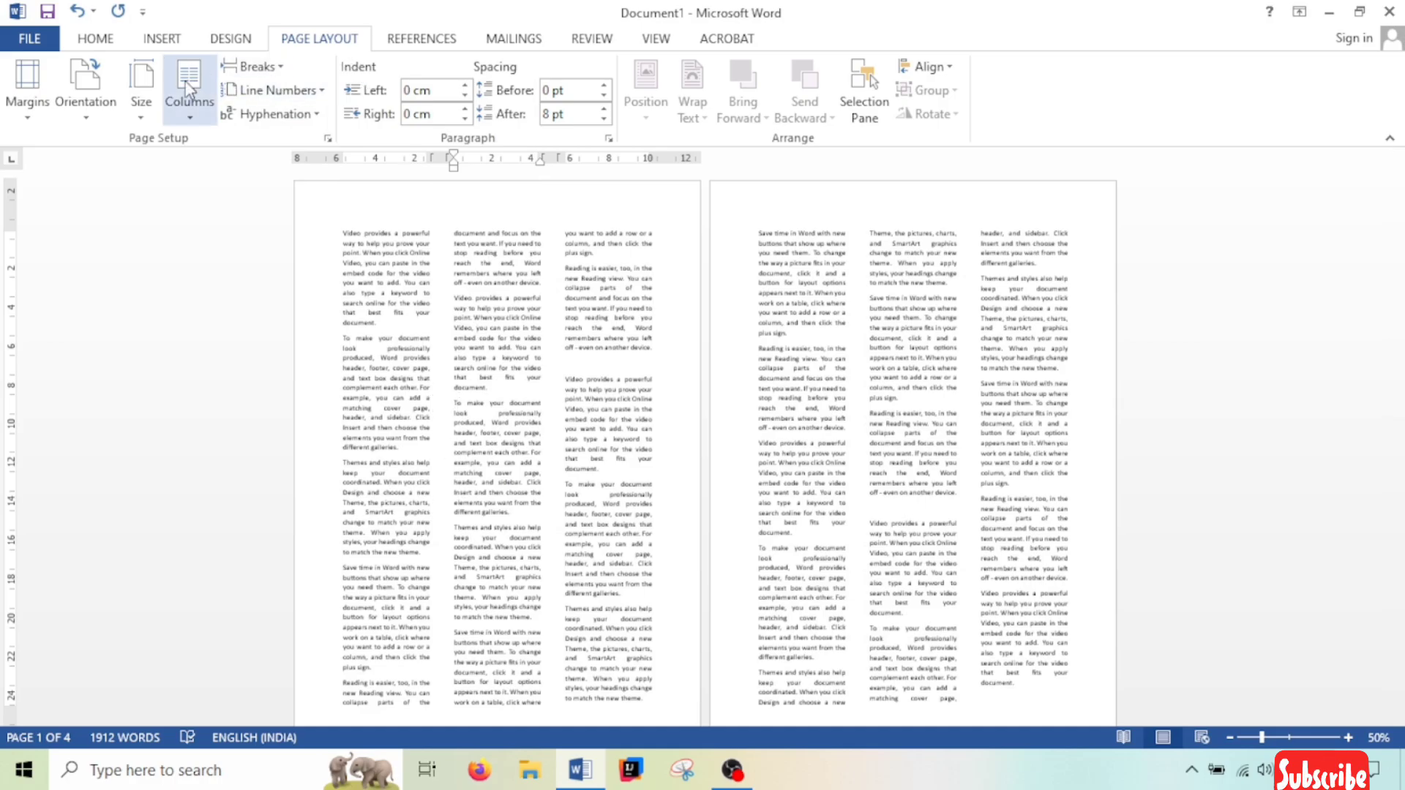
click(278, 69)
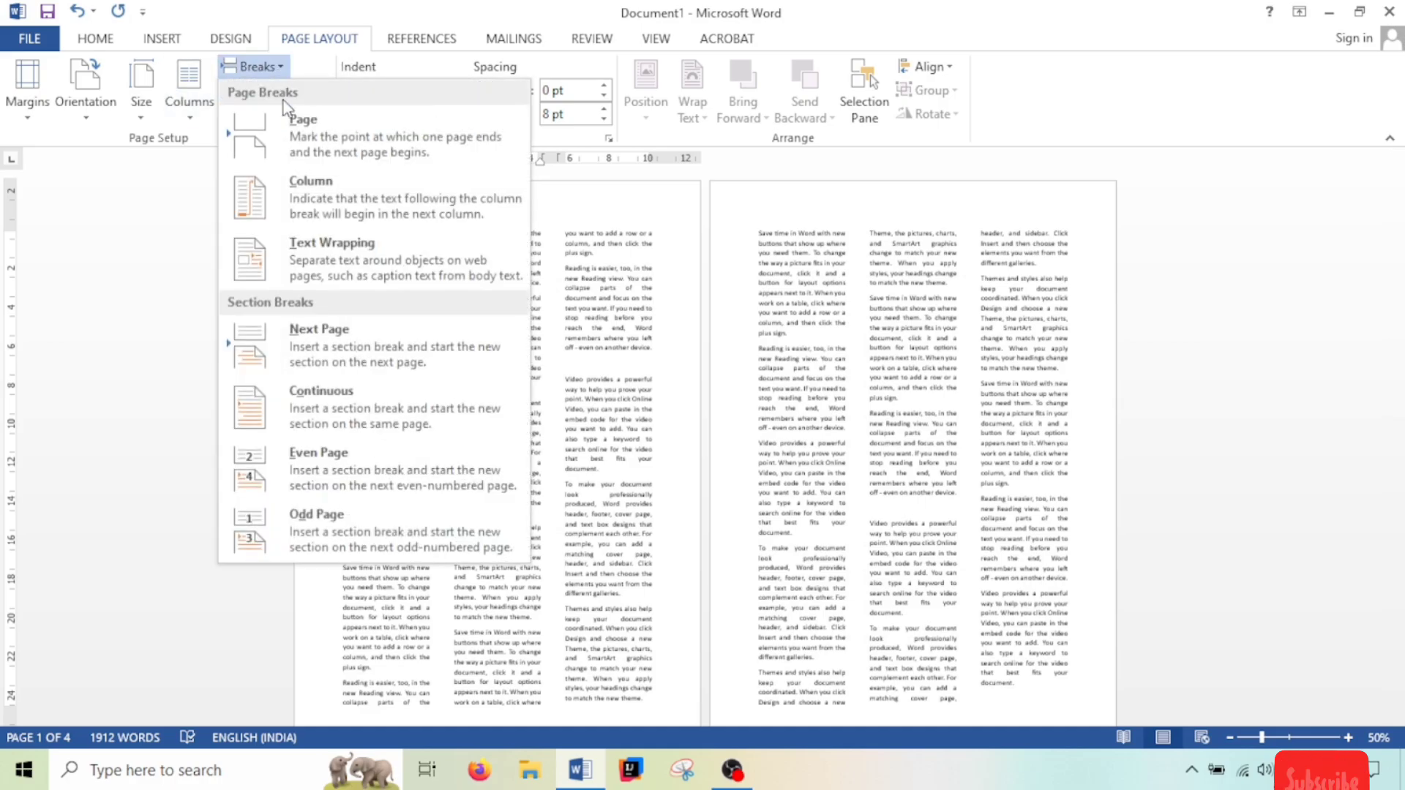
click(311, 205)
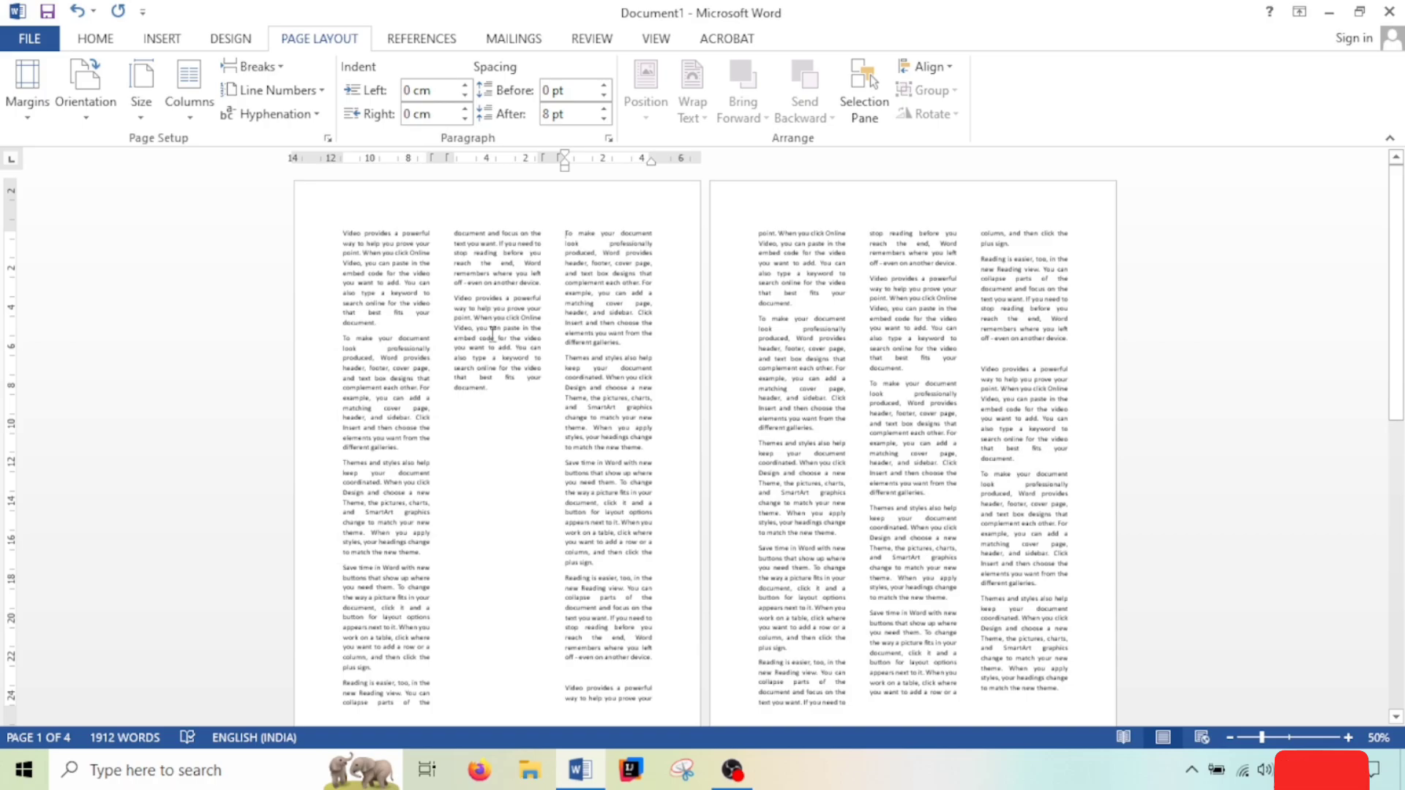
Insert the desk workspace picture from the Downloads folder below the last paragraph in the first page's second column.
click(512, 408)
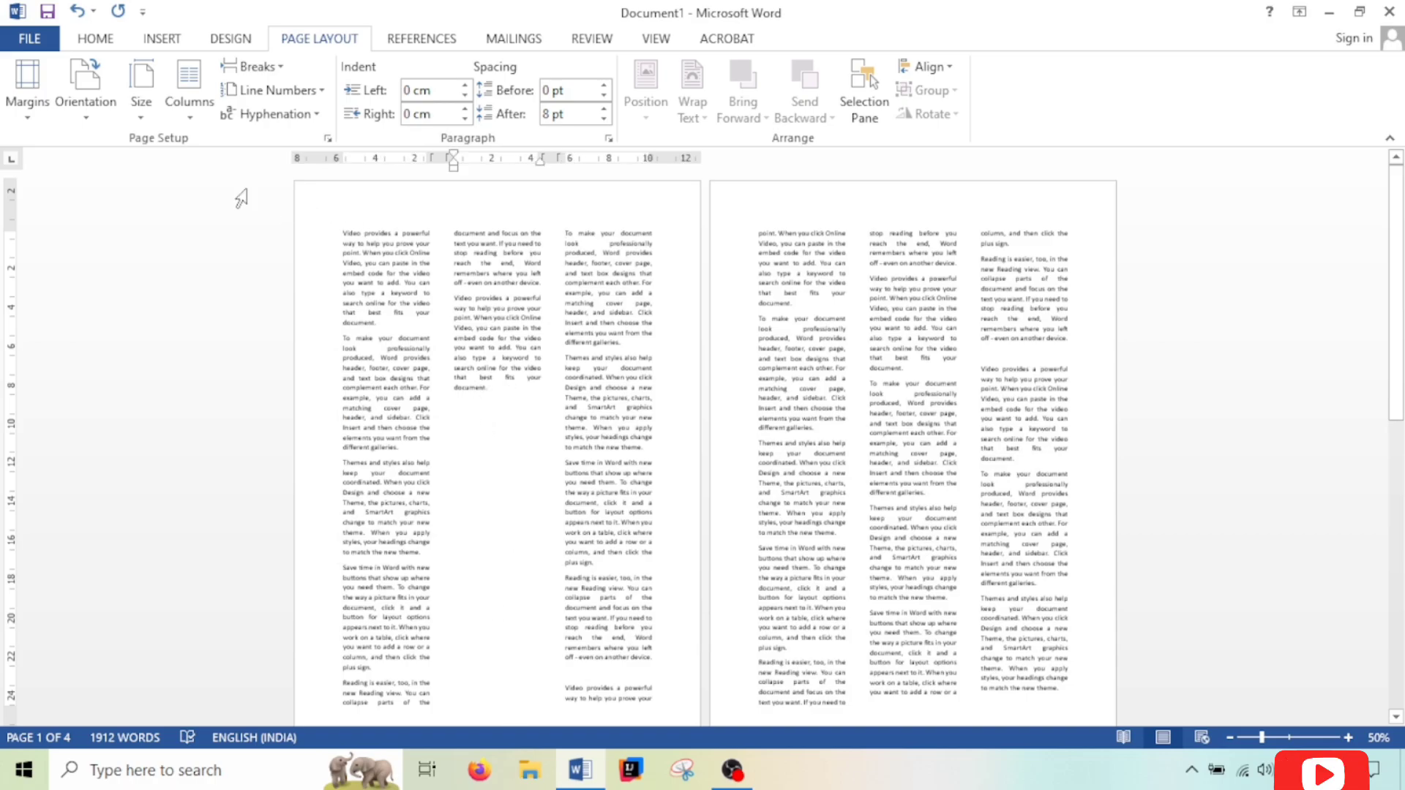
click(120, 32)
click(161, 38)
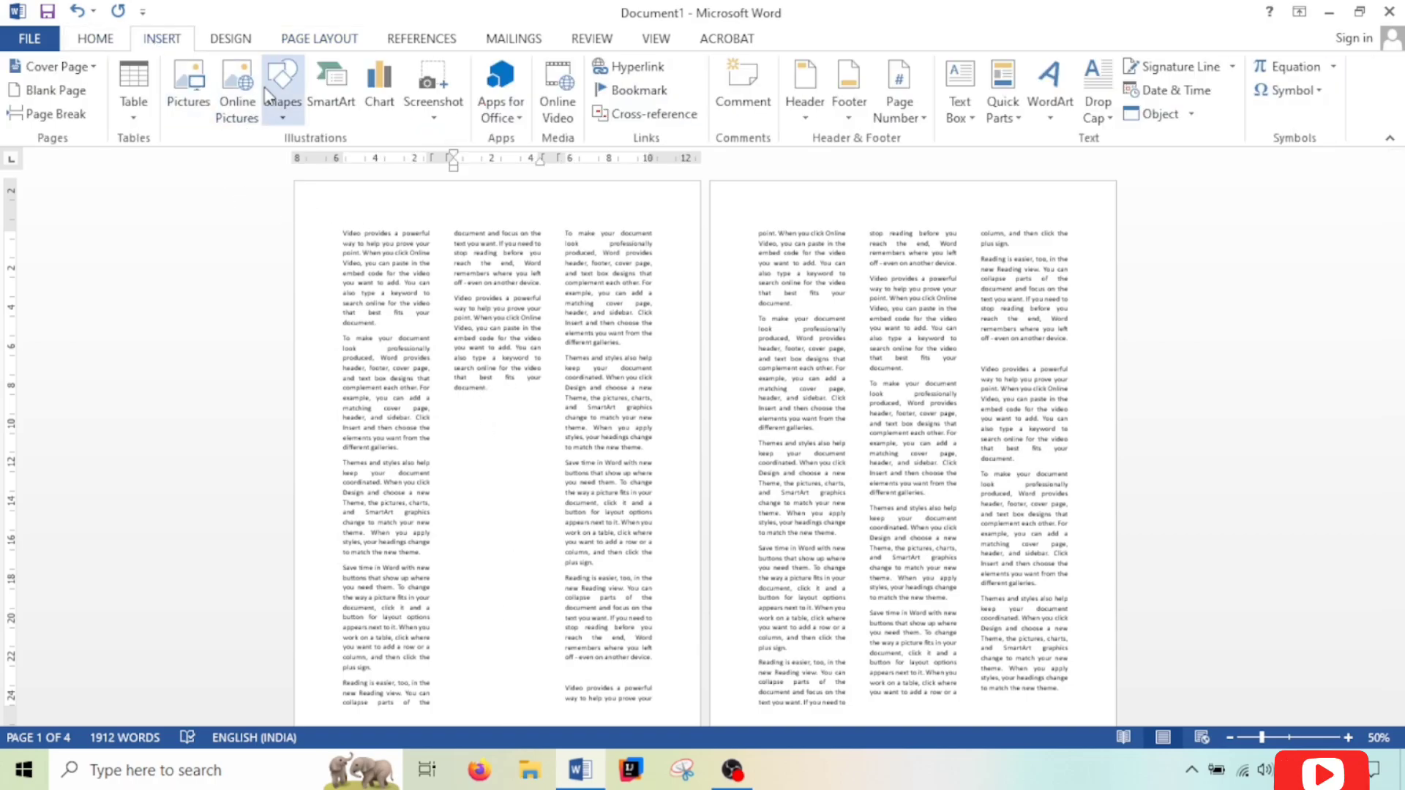
click(189, 99)
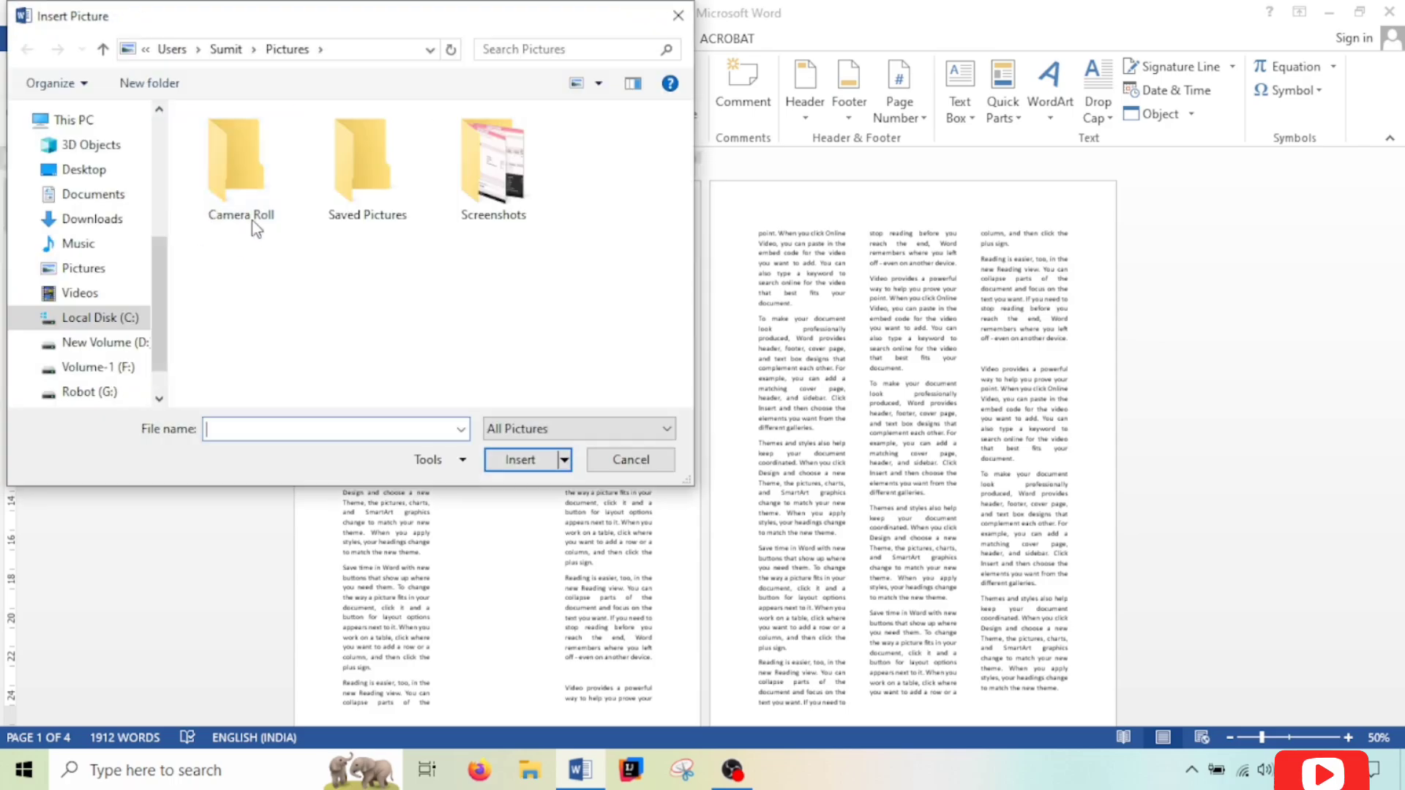
click(103, 219)
double_click(249, 311)
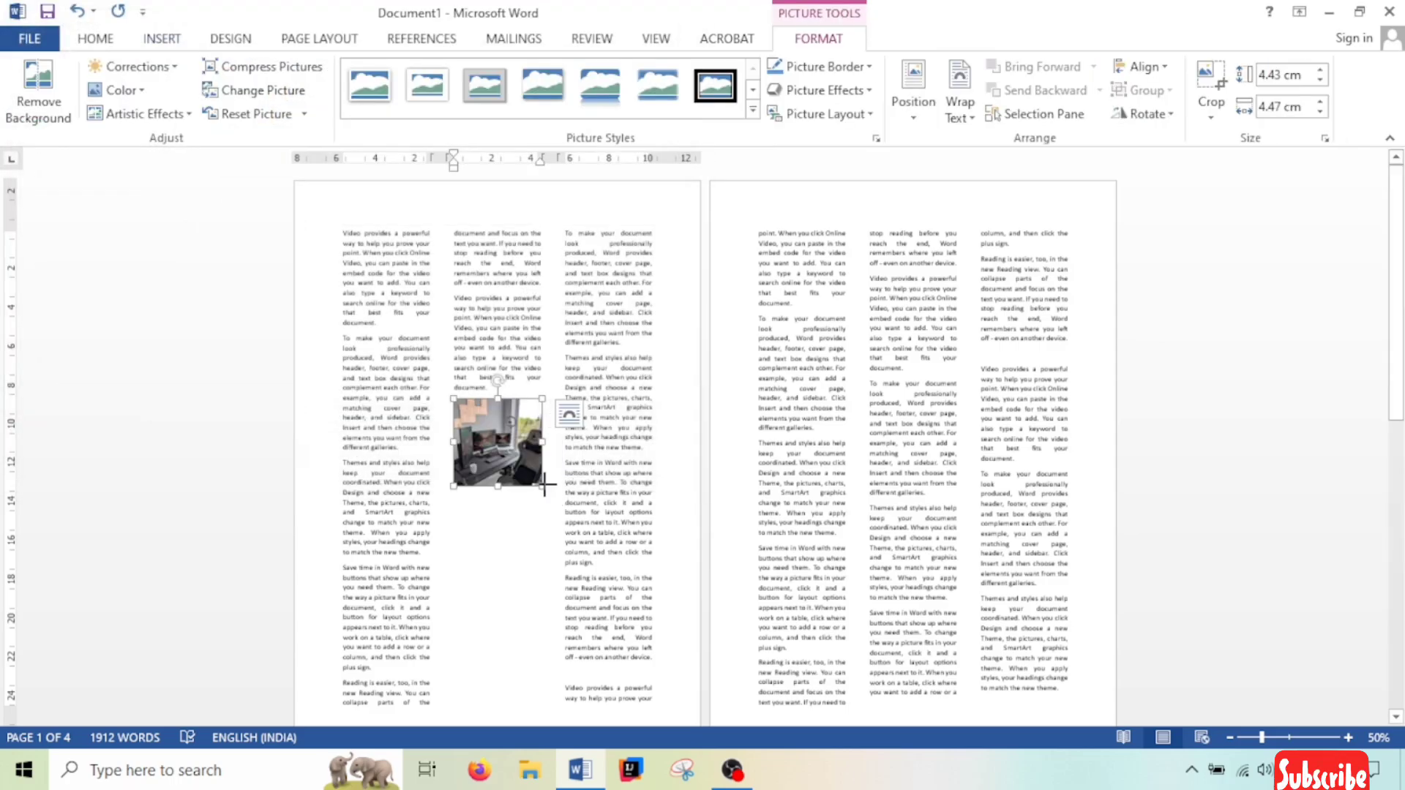
Enlarge and stretch the inserted picture to about 16.3 cm high and 5.67 cm wide.
drag(544, 483, 564, 509)
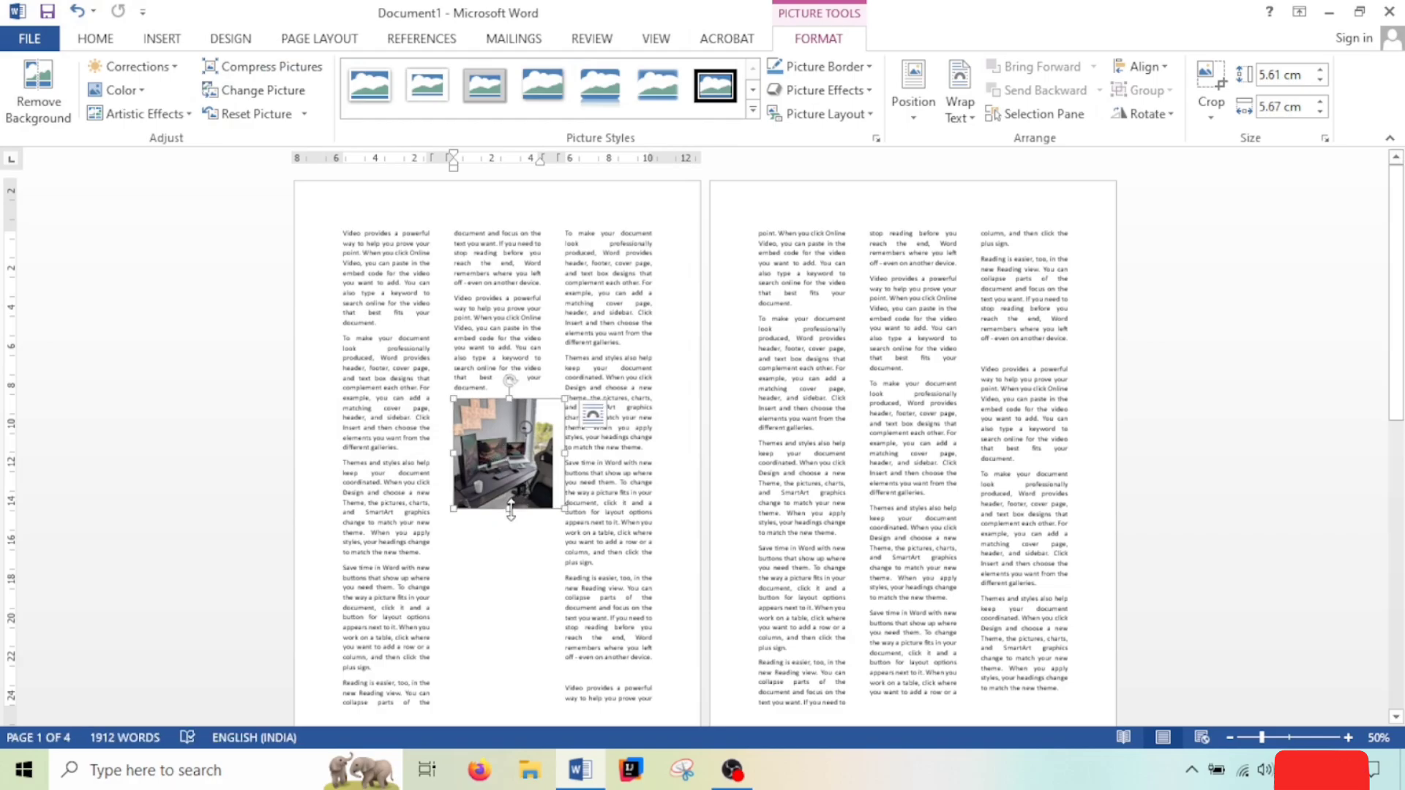
drag(510, 510, 549, 524)
drag(571, 403, 561, 399)
Set the picture's wrapping to In Front of Text and move it below the second column's text on the first page.
click(703, 229)
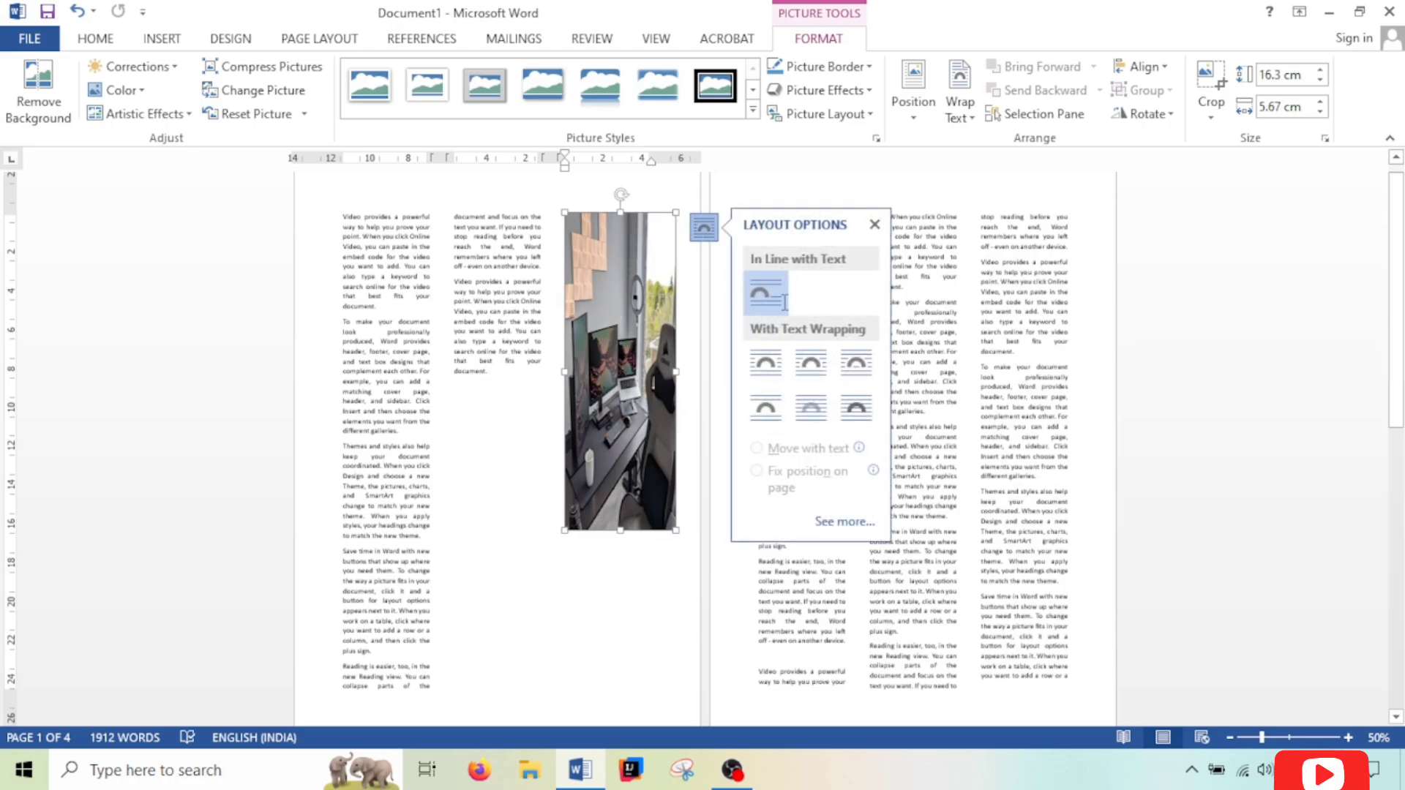
click(856, 407)
drag(620, 332, 499, 502)
click(759, 412)
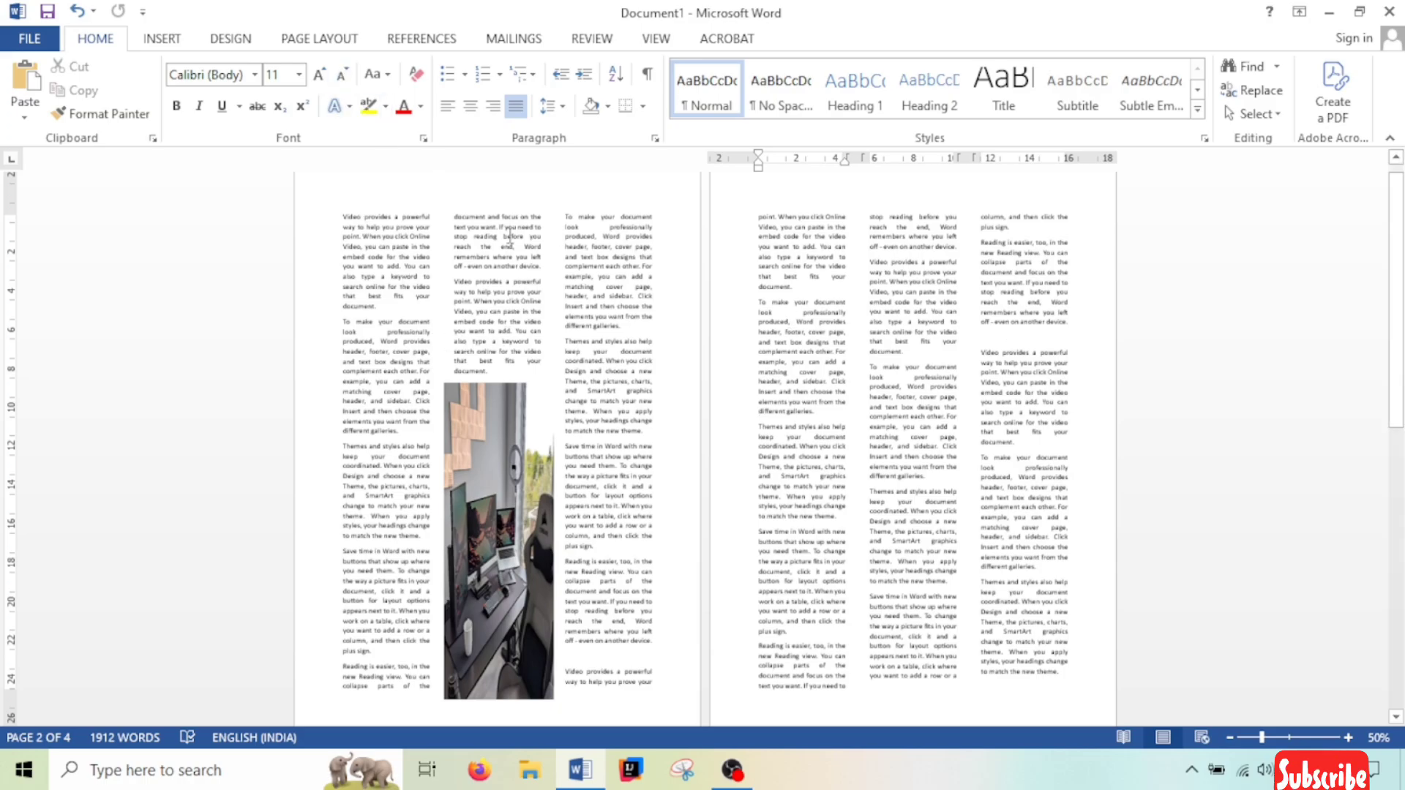
Review the available break types and line numbering options for the document containing the picture.
click(319, 38)
click(252, 66)
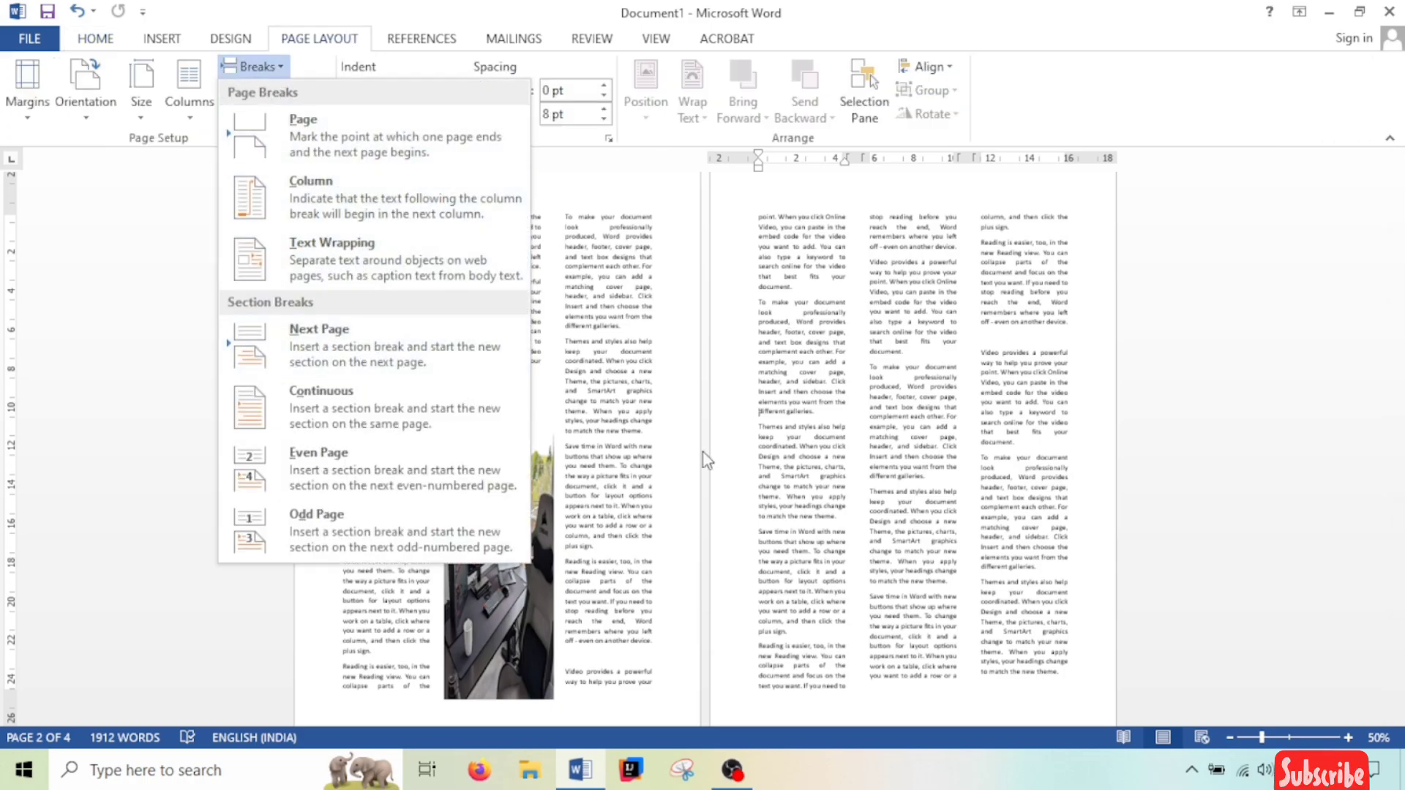
click(583, 534)
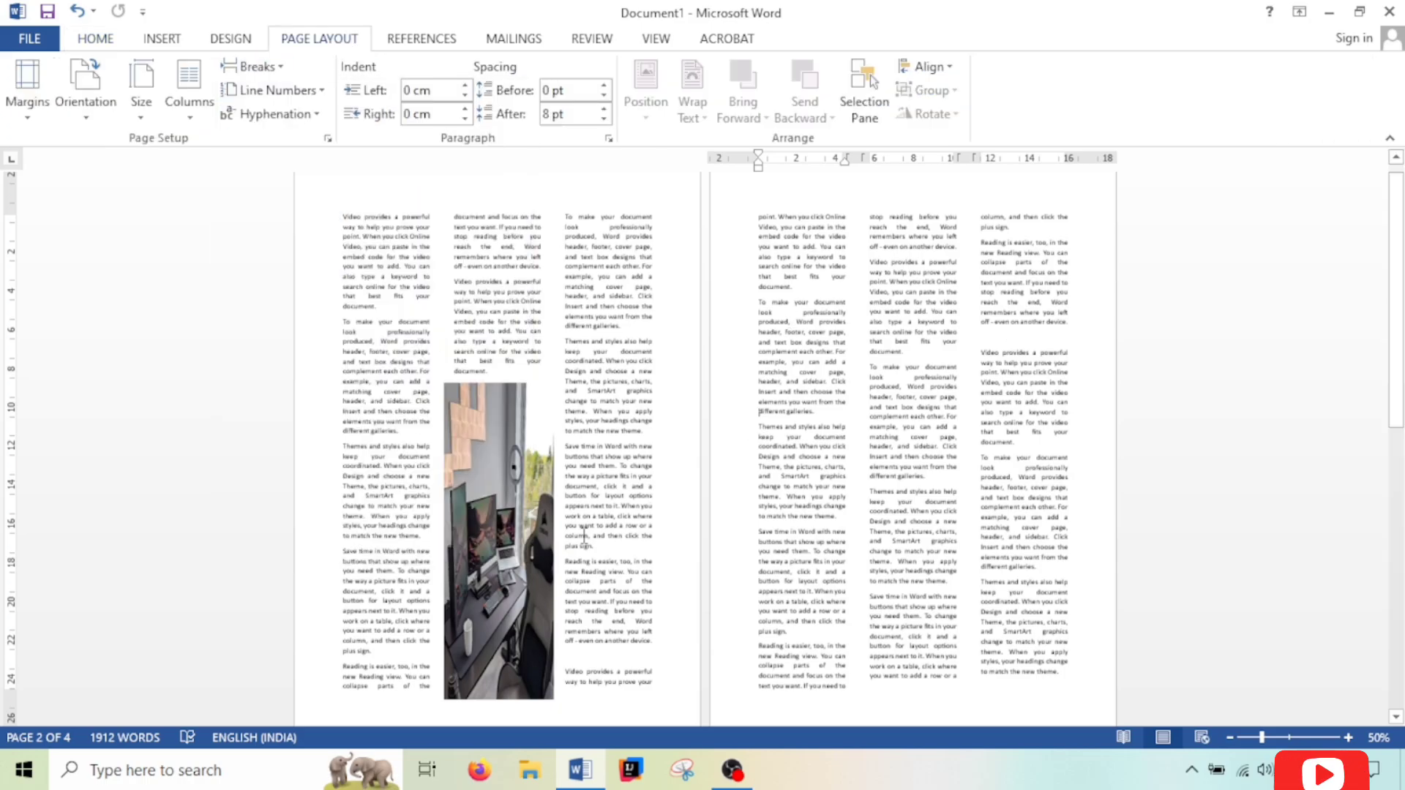
click(486, 463)
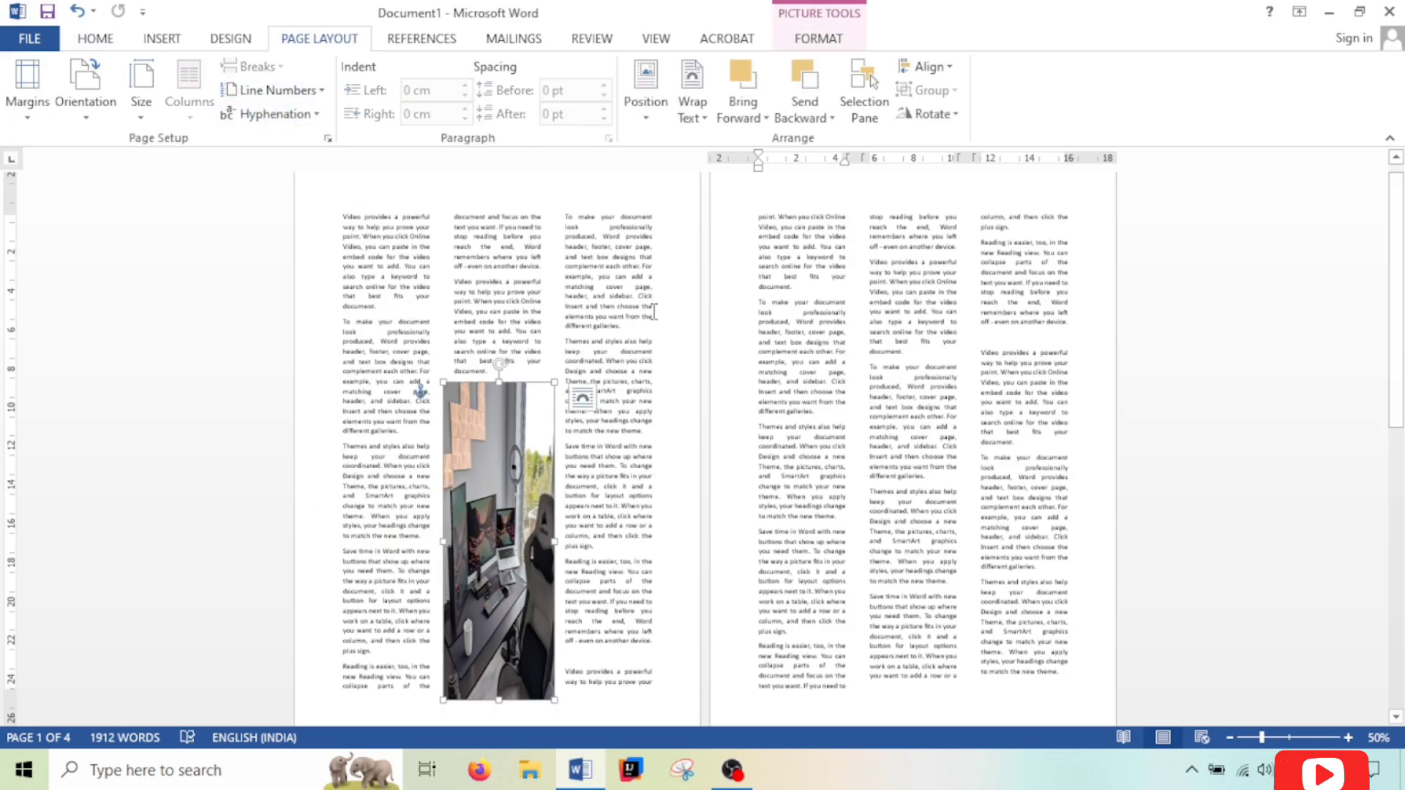
click(274, 90)
click(798, 327)
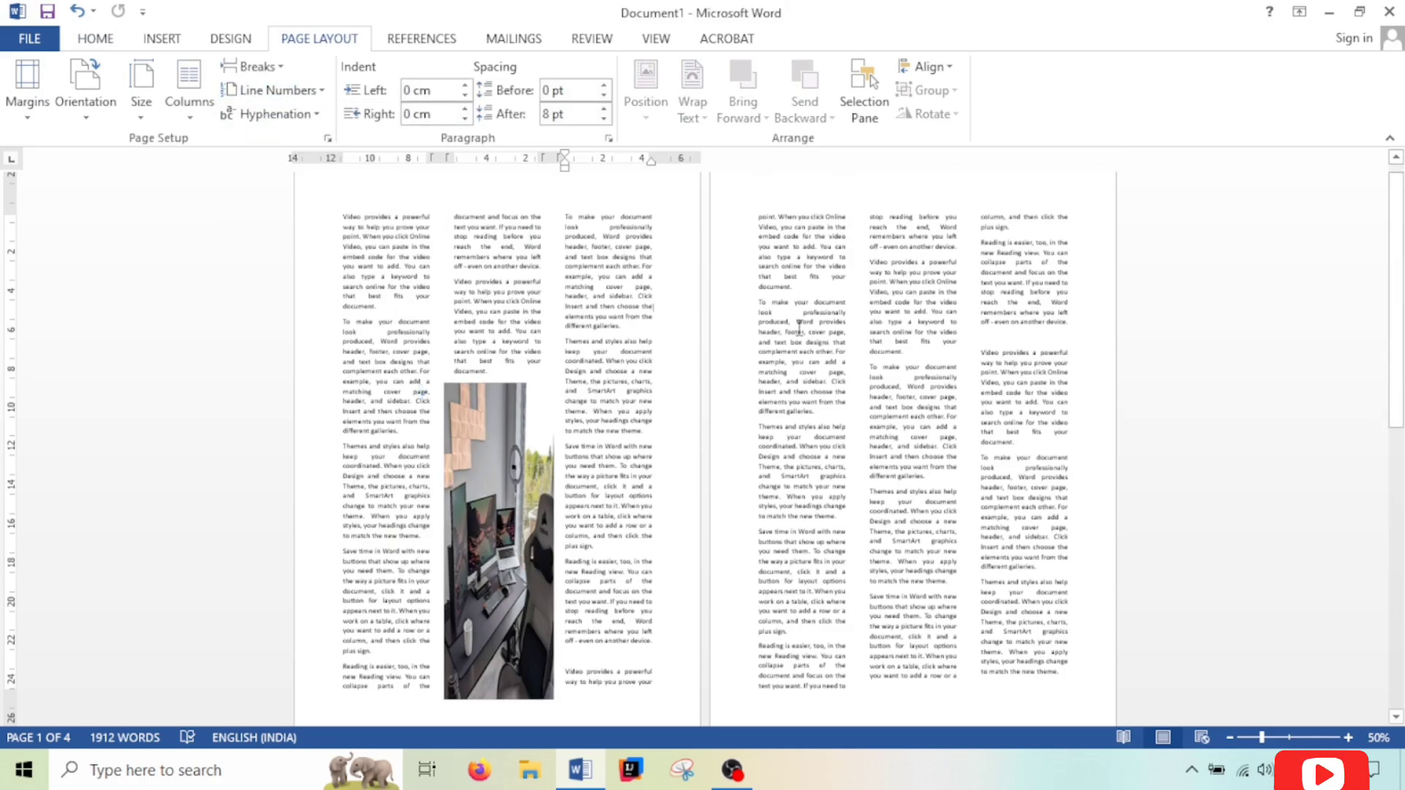
click(245, 91)
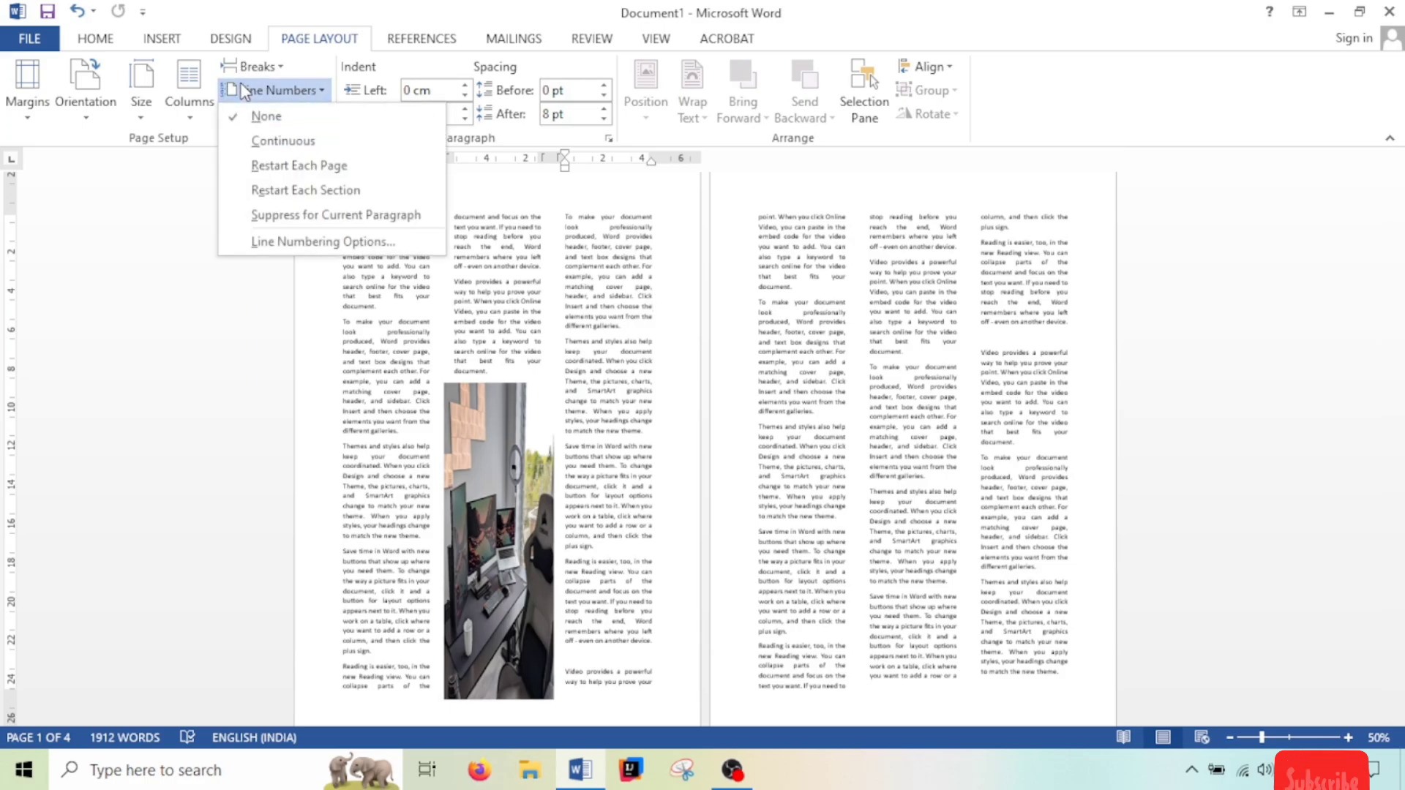
click(805, 371)
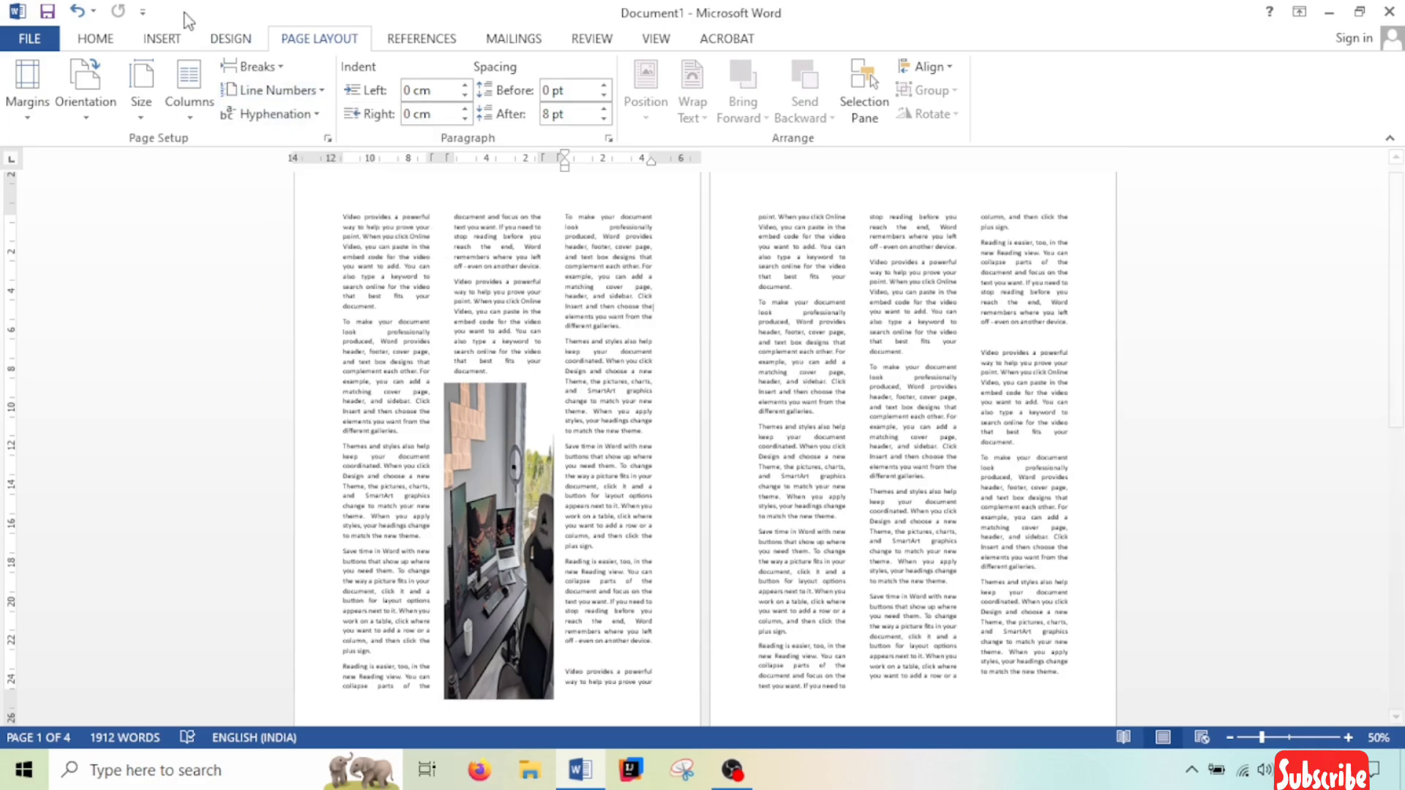
Set the document's text back to a single column.
click(209, 118)
click(209, 120)
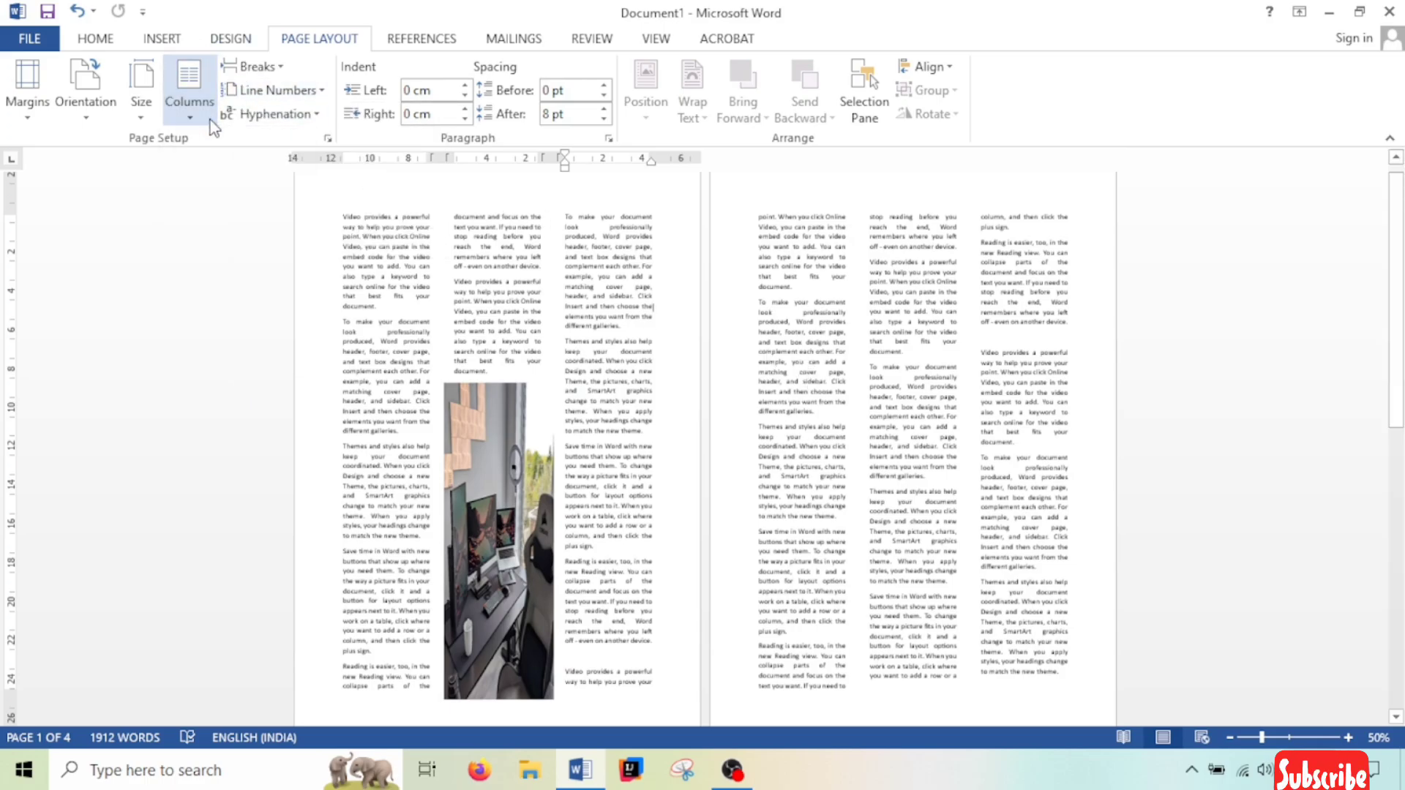
click(209, 120)
click(223, 151)
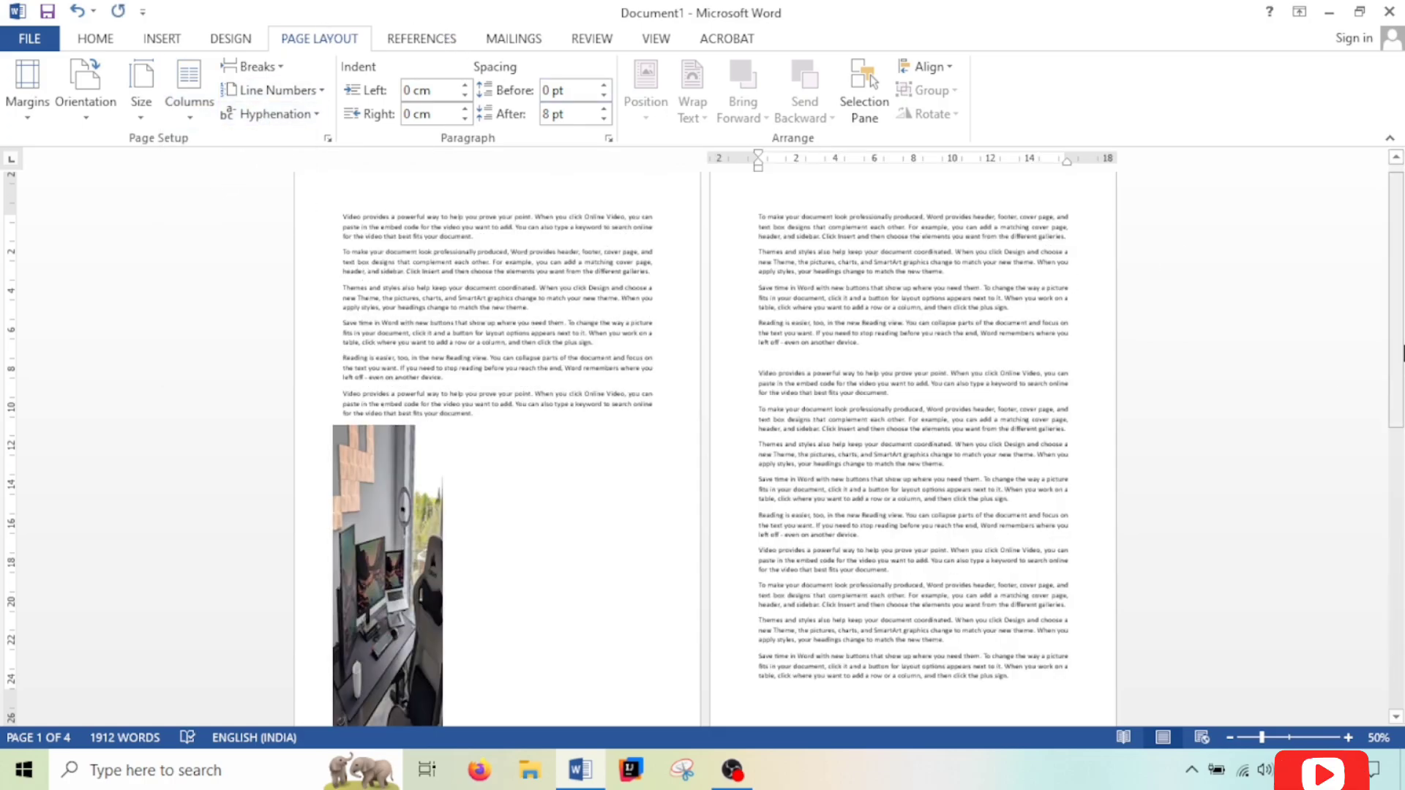
Delete the picture and the column break on the first page, keeping the following text as a separate paragraph.
mouse_move(1261, 737)
mouse_down()
mouse_move(1313, 736)
mouse_move(1275, 727)
mouse_up()
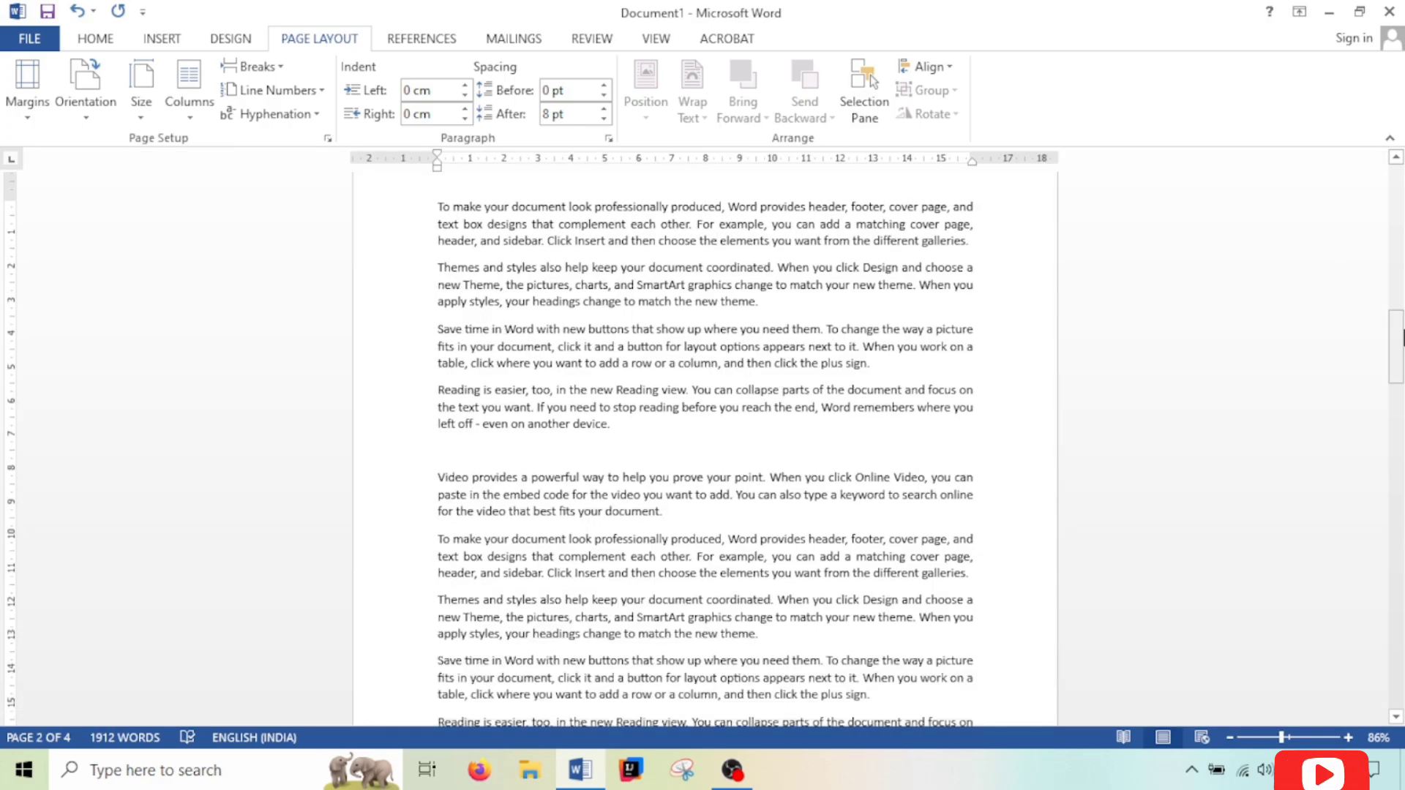
drag(1396, 362, 1399, 258)
click(563, 398)
key(Delete)
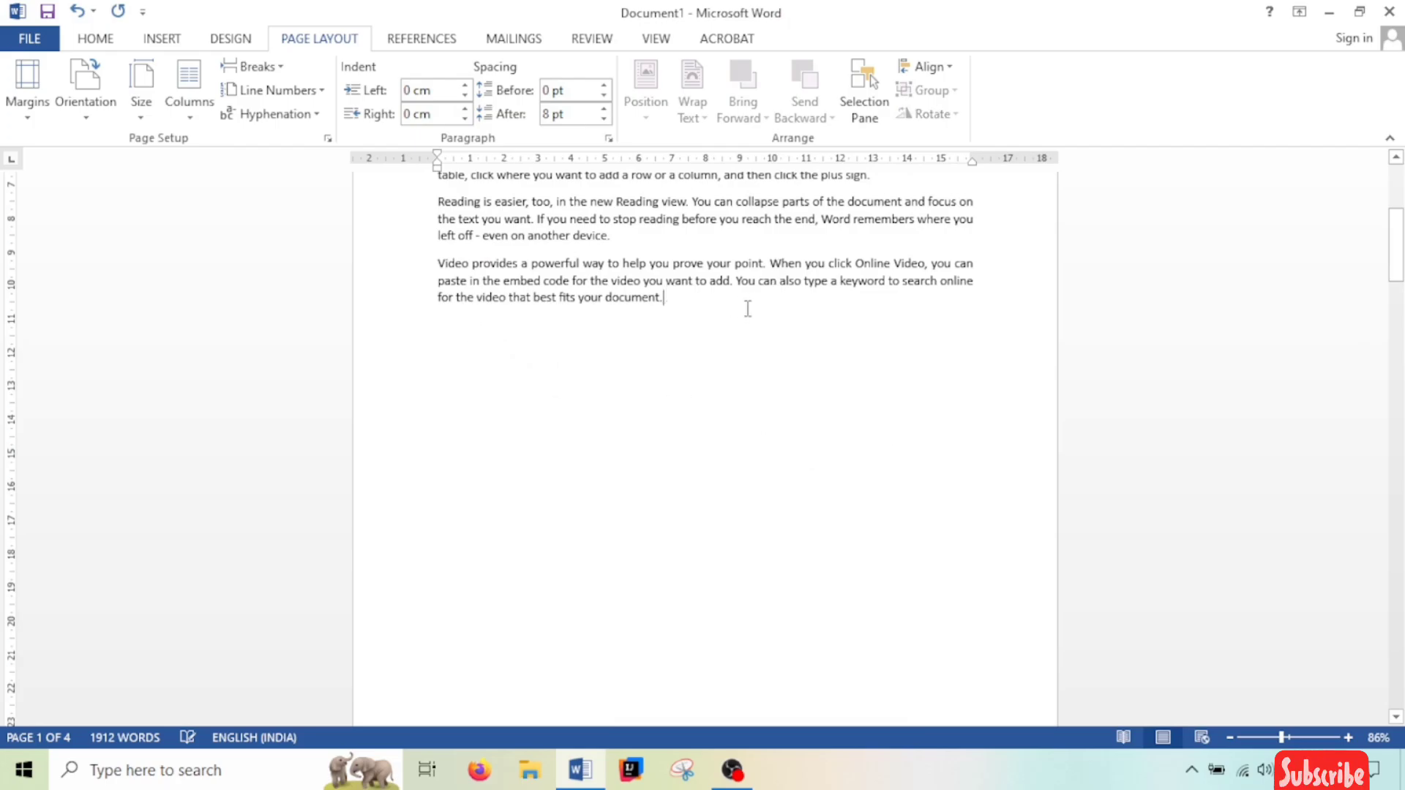
key(Delete)
key(Return)
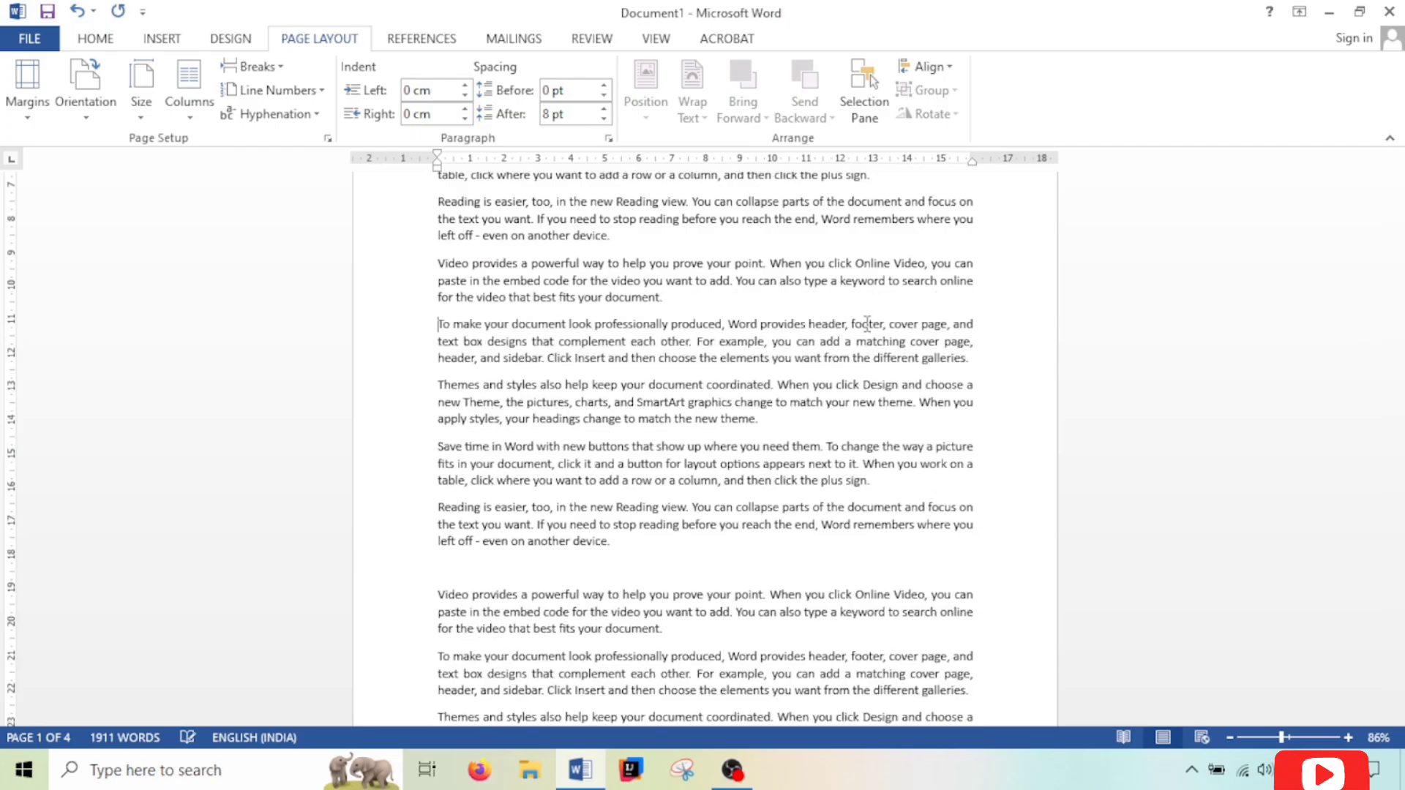
Apply Continuous line numbering to the document and check the numbers through the third page.
drag(1396, 249, 1367, 205)
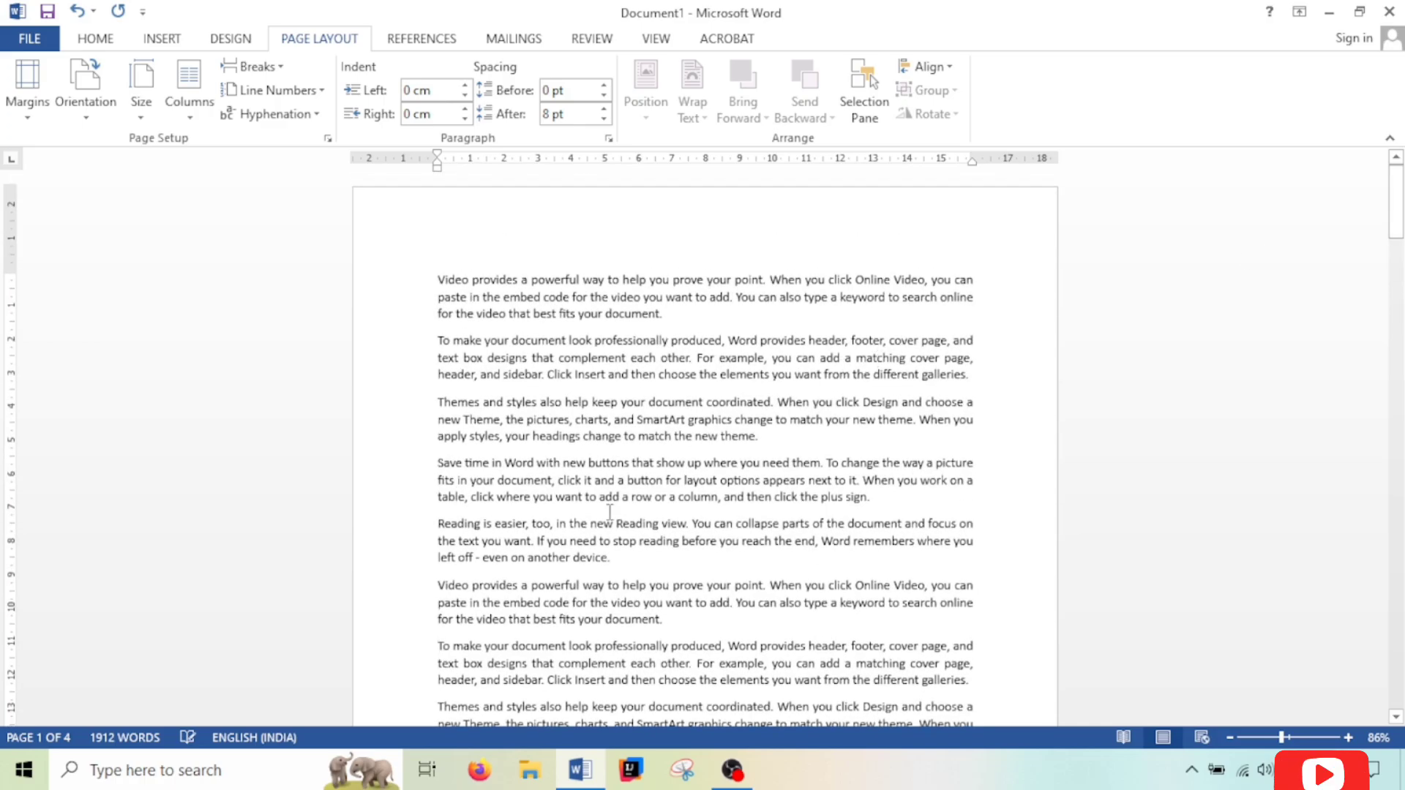
drag(519, 526, 548, 497)
click(599, 585)
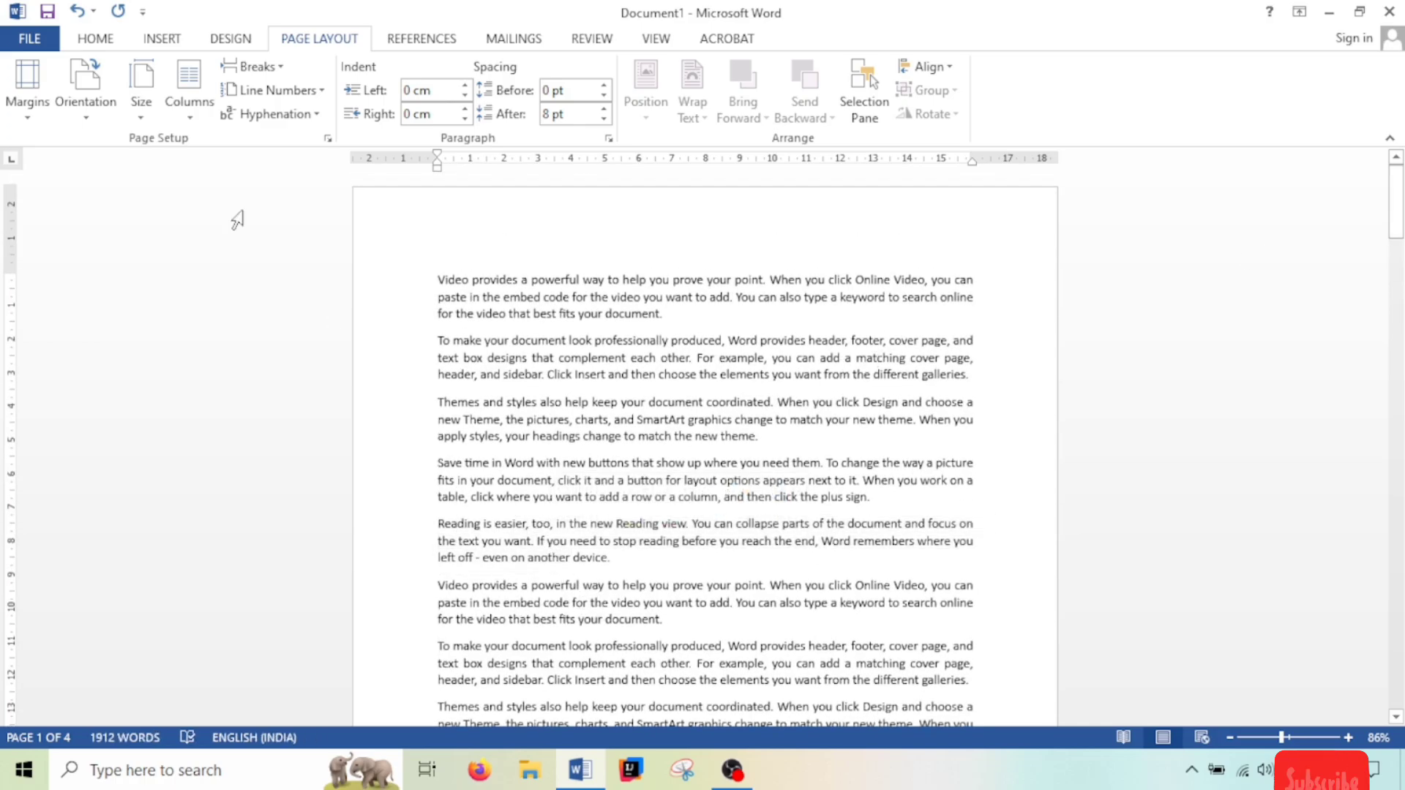
click(261, 92)
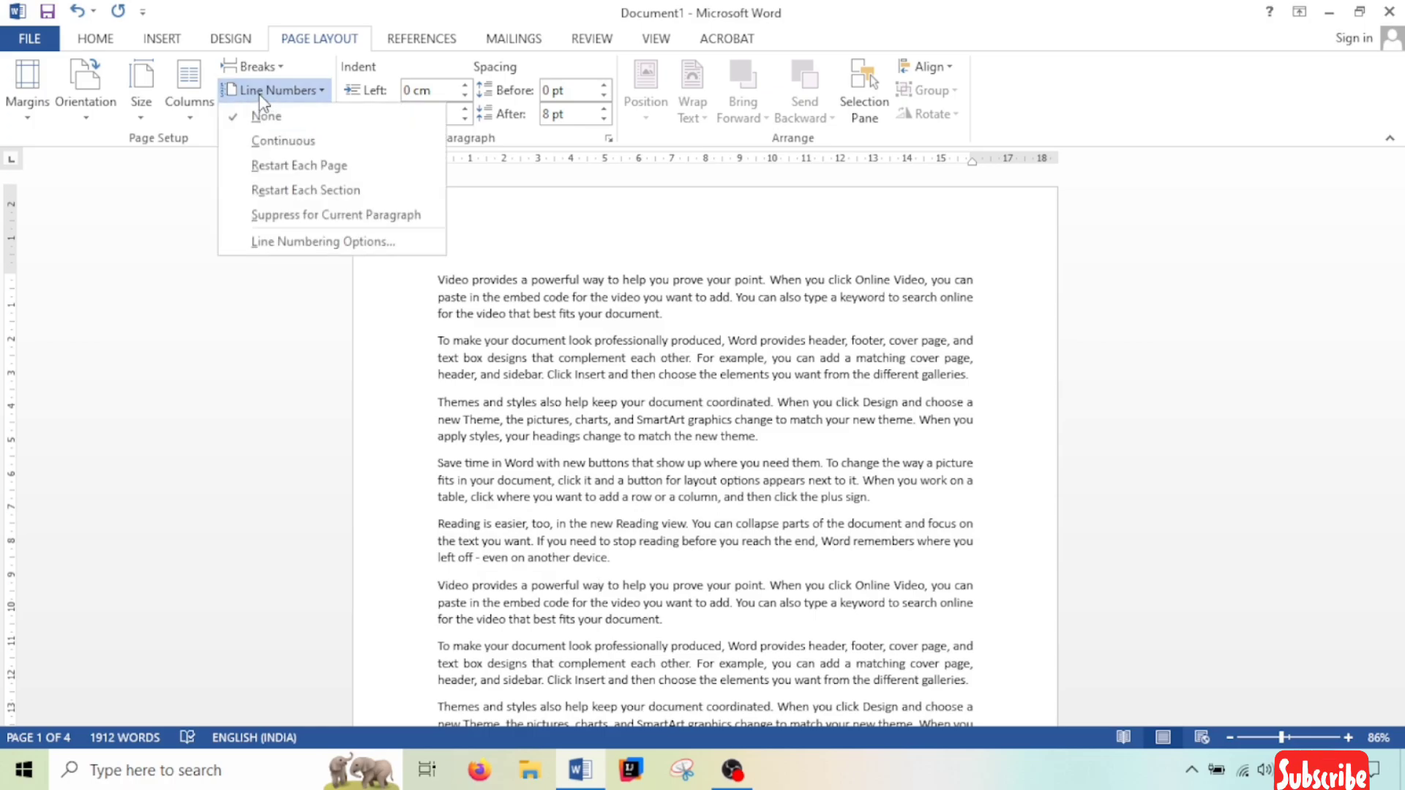
click(333, 150)
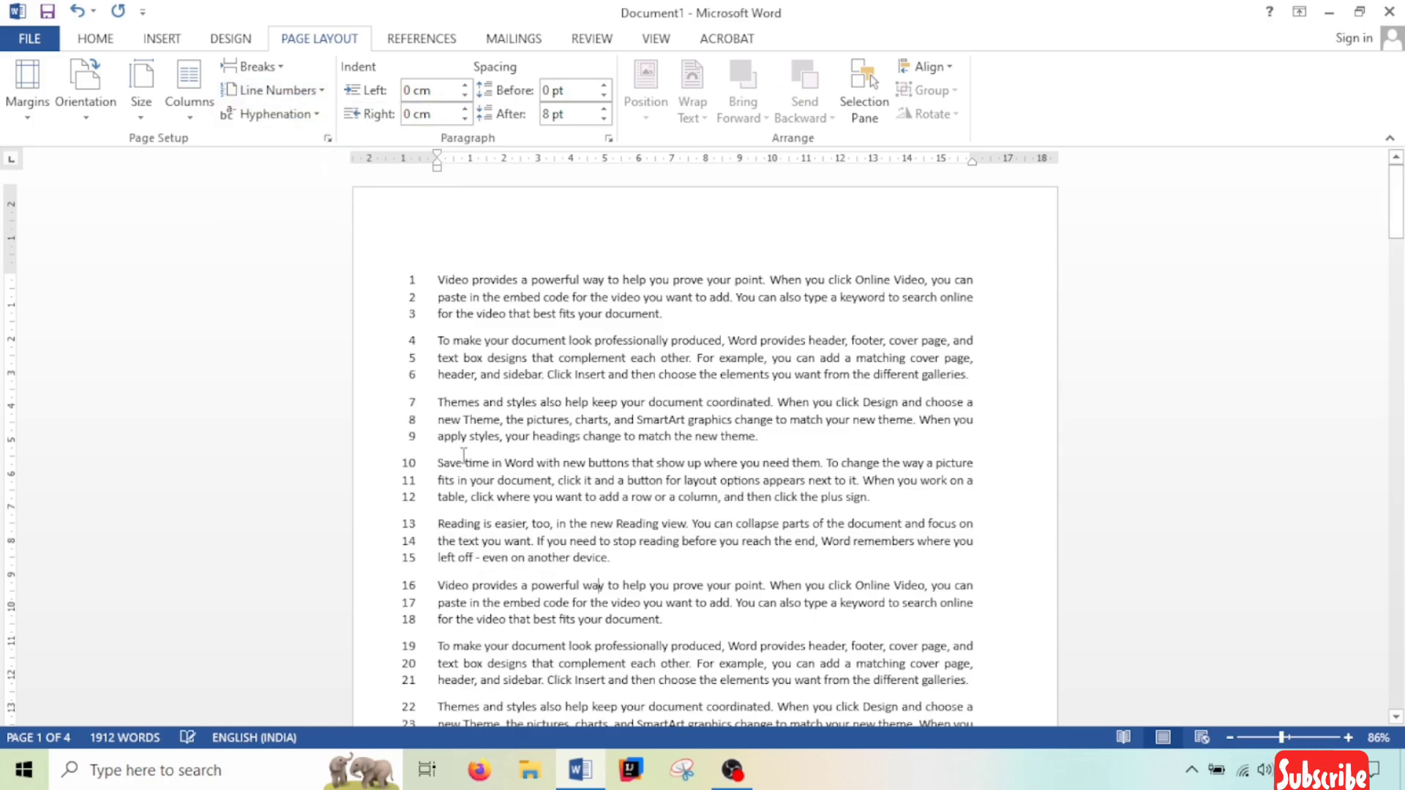
drag(1396, 227, 1401, 574)
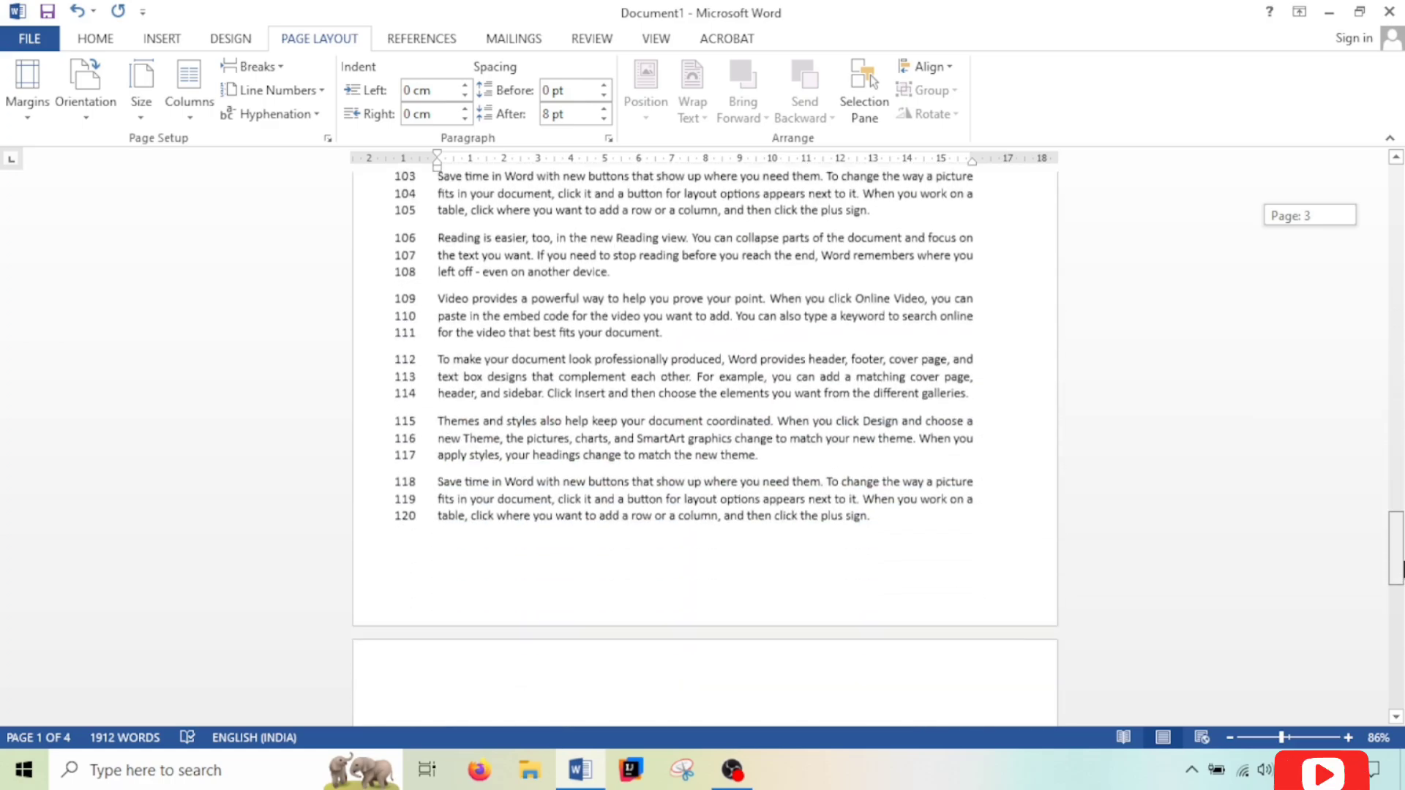
drag(454, 353, 377, 353)
drag(1397, 549, 1392, 176)
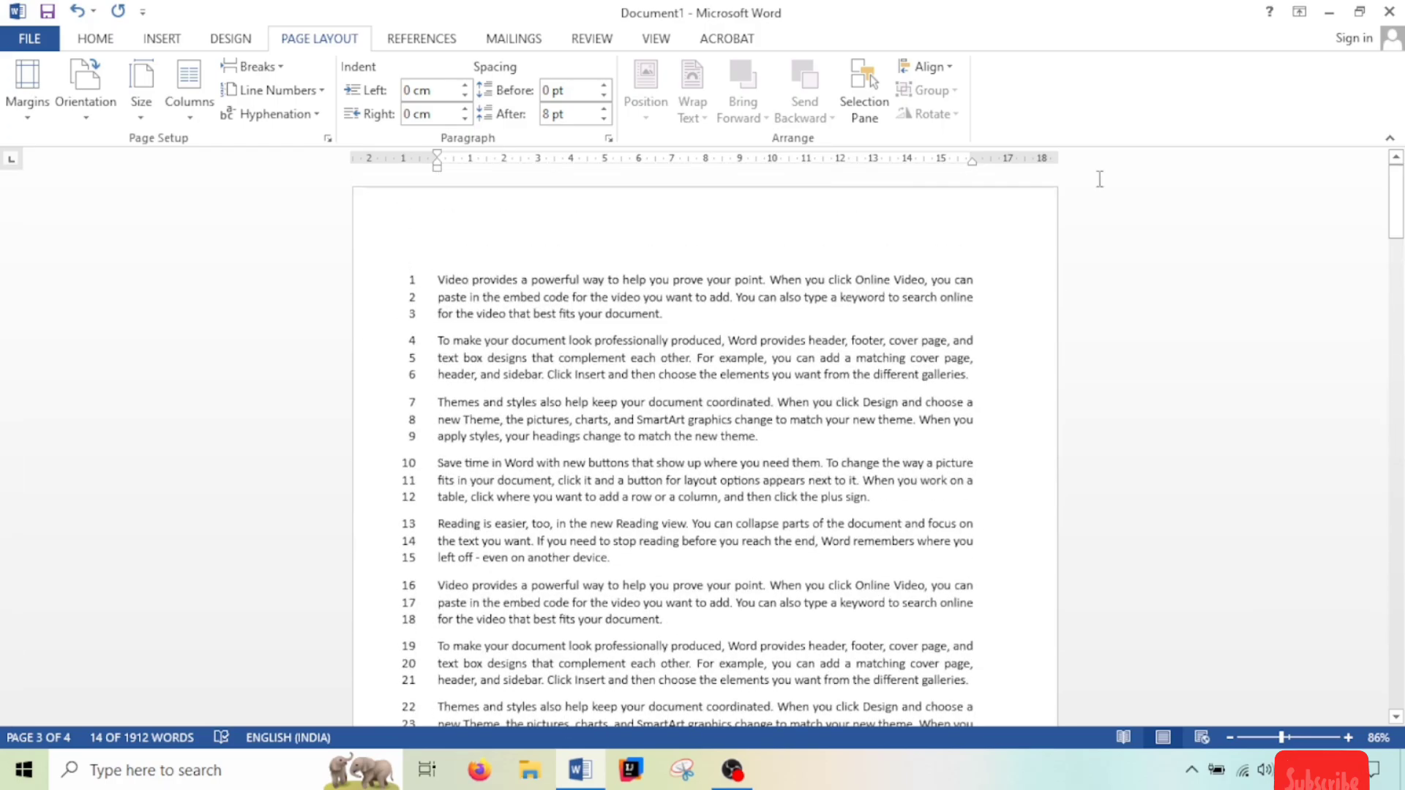
Change the line numbering to Restart Each Page and check the numbers across the page boundaries.
click(272, 90)
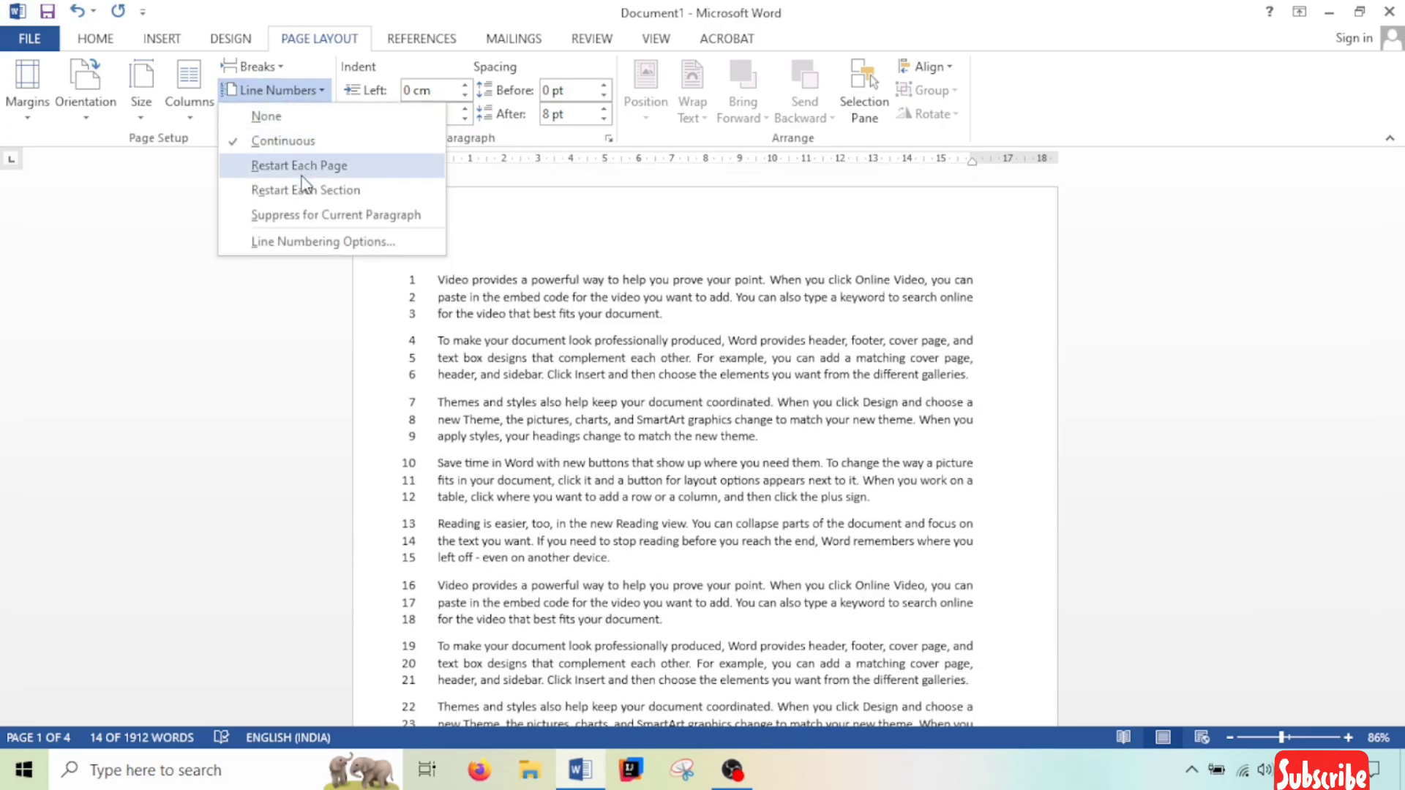
click(300, 167)
scroll(782, 314, down, 10)
drag(1395, 504, 1401, 550)
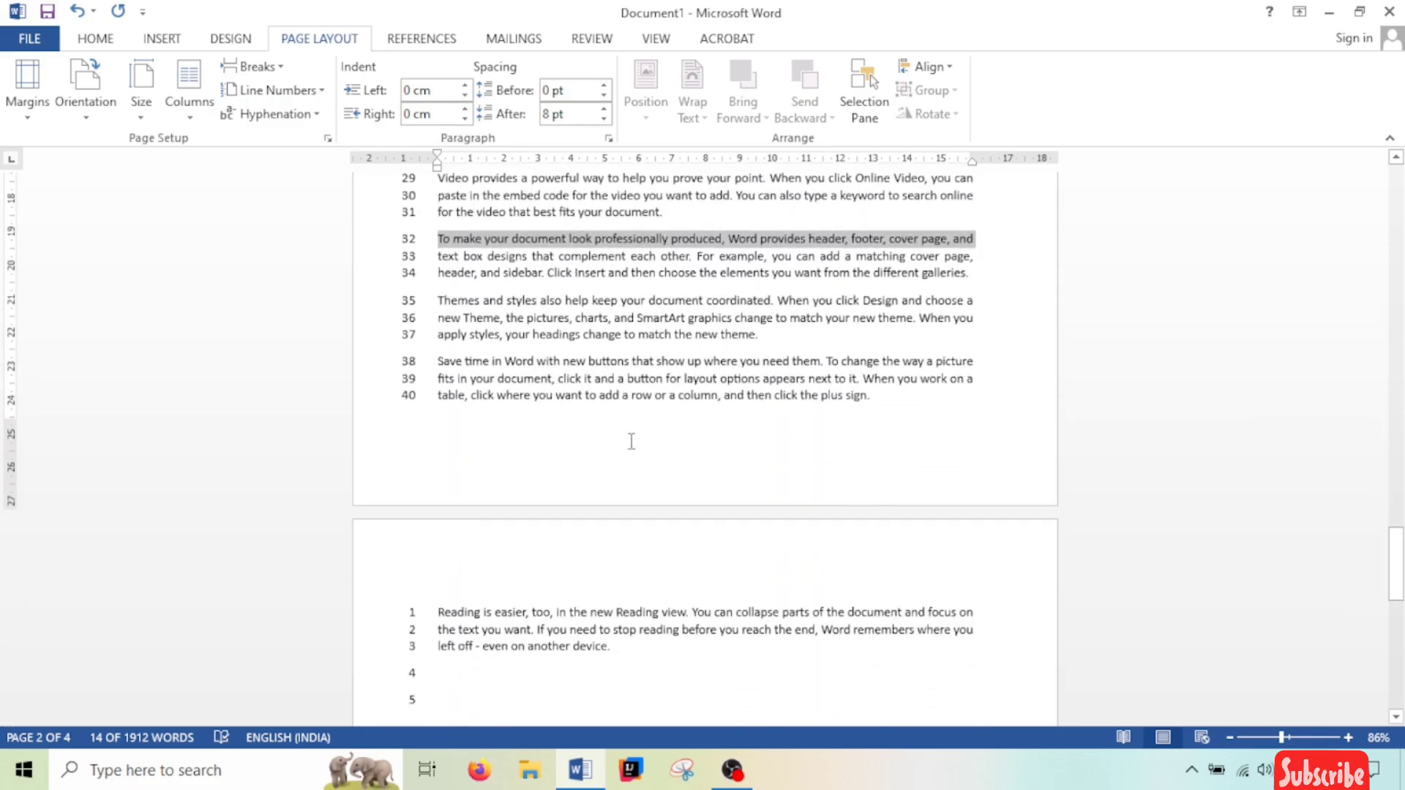
click(538, 399)
drag(439, 399, 672, 398)
click(820, 395)
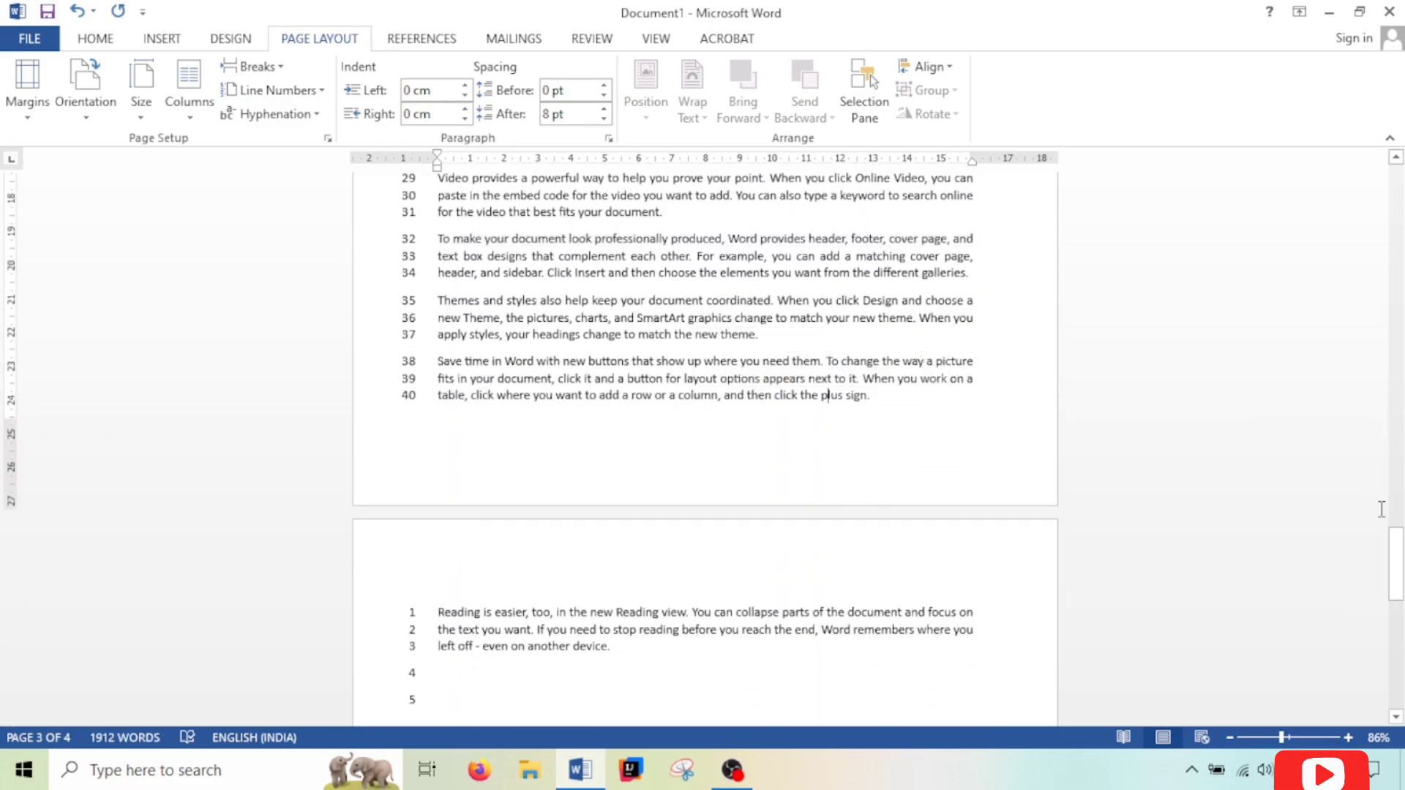
drag(1396, 530, 1394, 608)
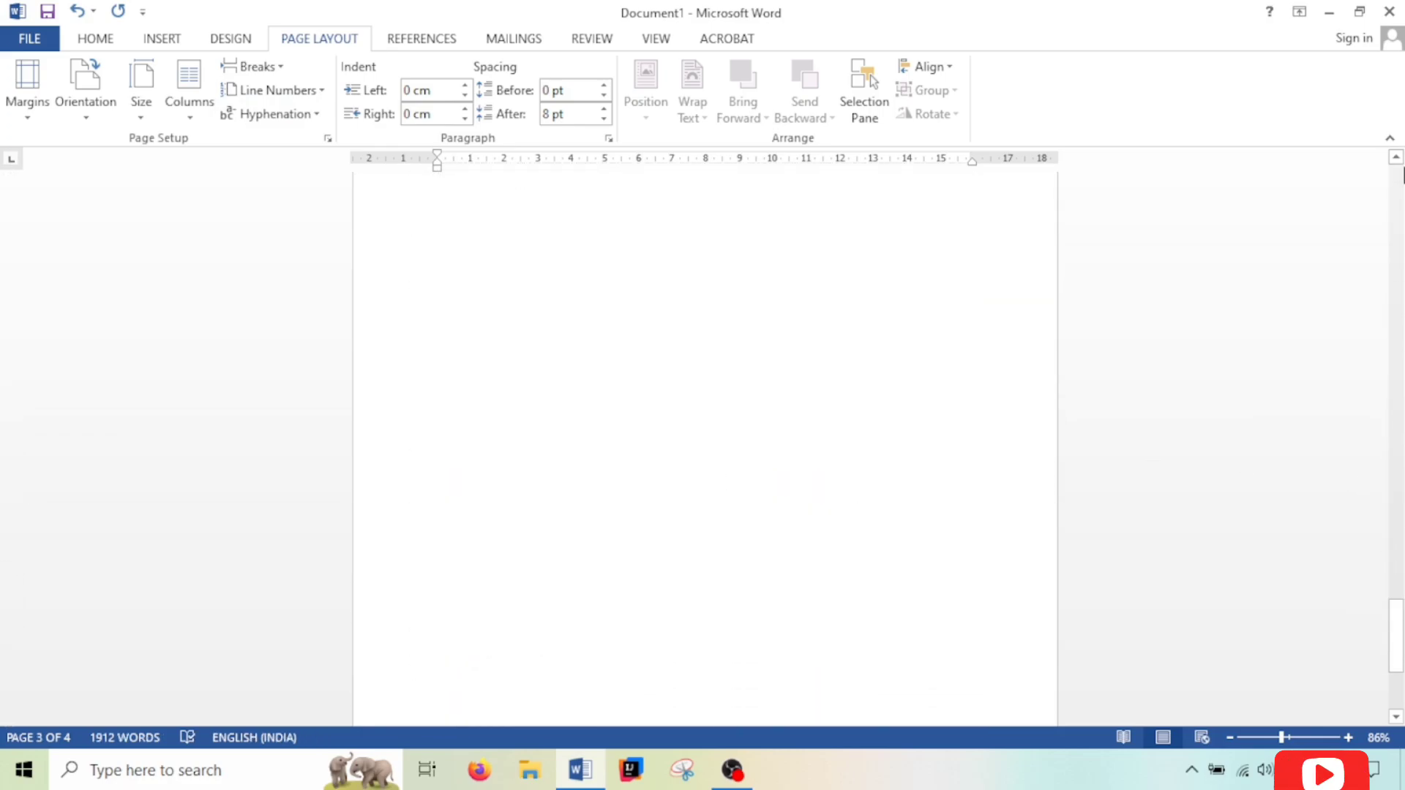
scroll(1401, 274, up, 15)
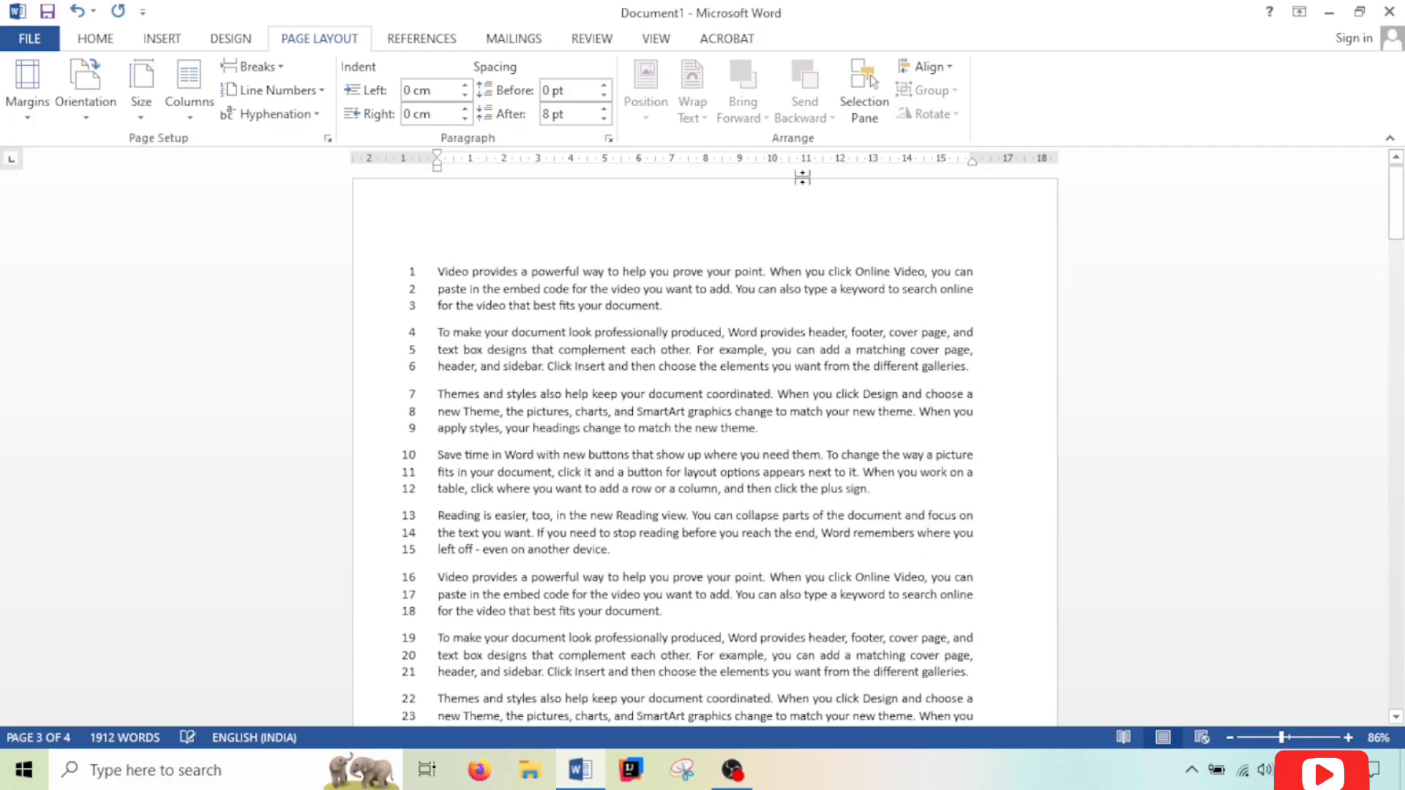
Review the hyphenation choices and the layout settings reached through Line Numbering Options, and leave them without changes.
click(275, 67)
click(274, 67)
click(282, 114)
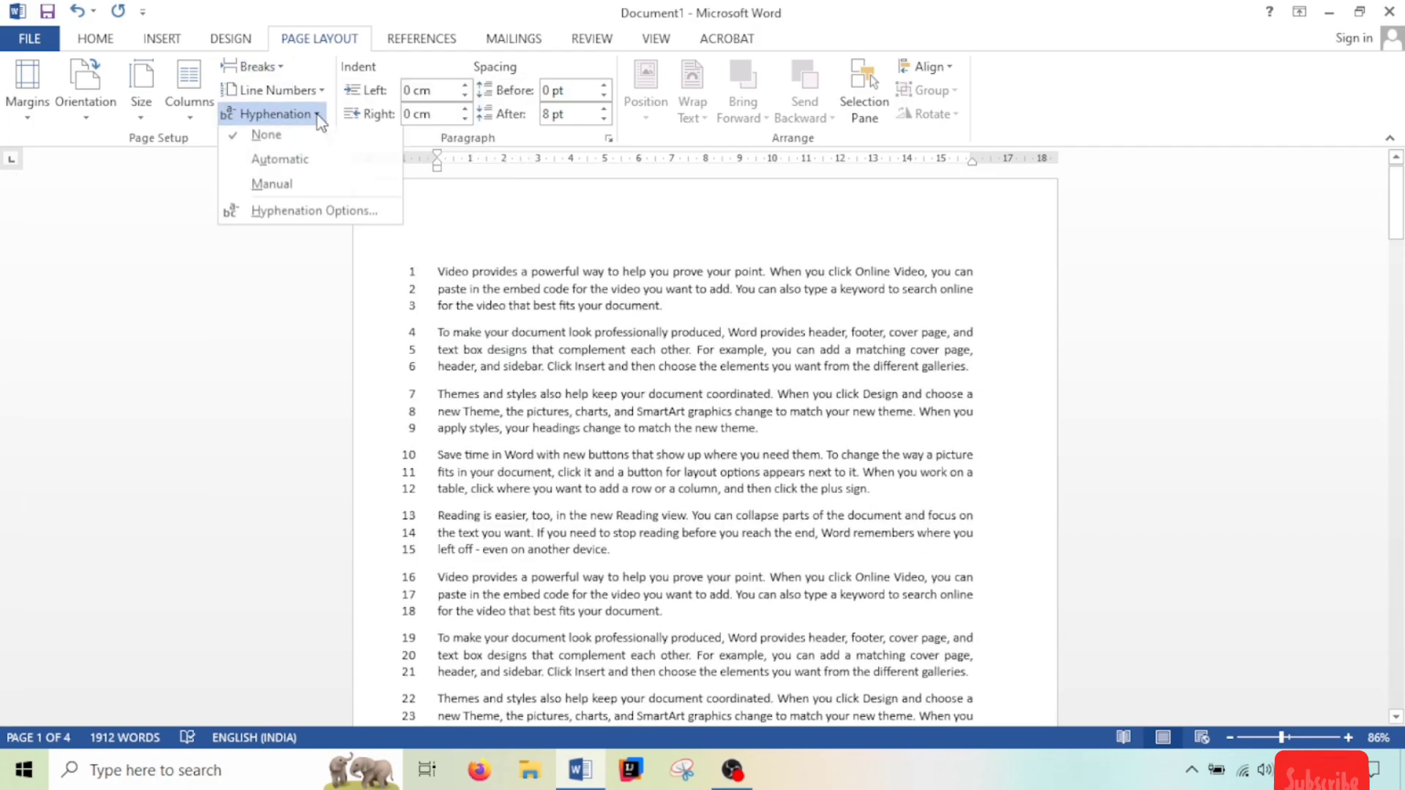
click(317, 90)
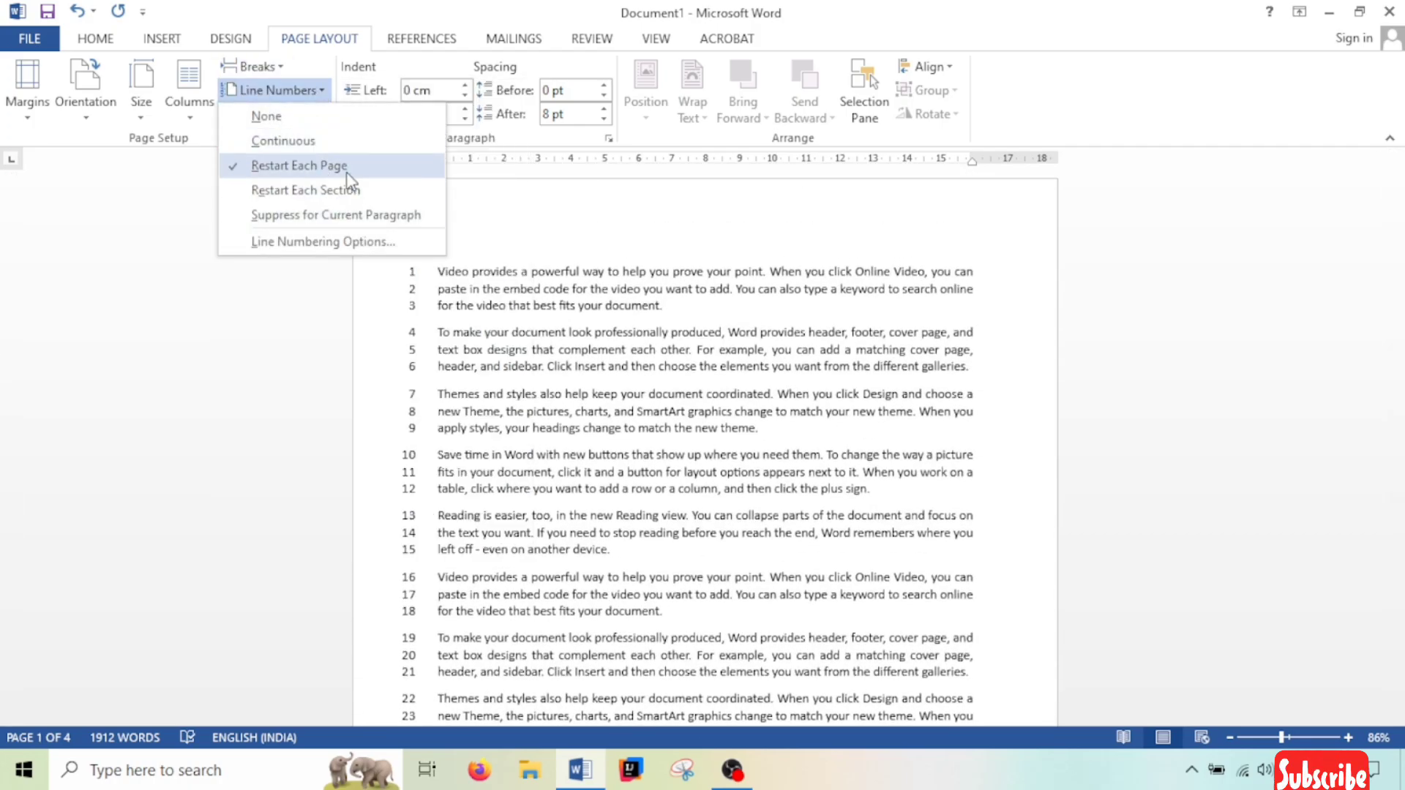
click(375, 243)
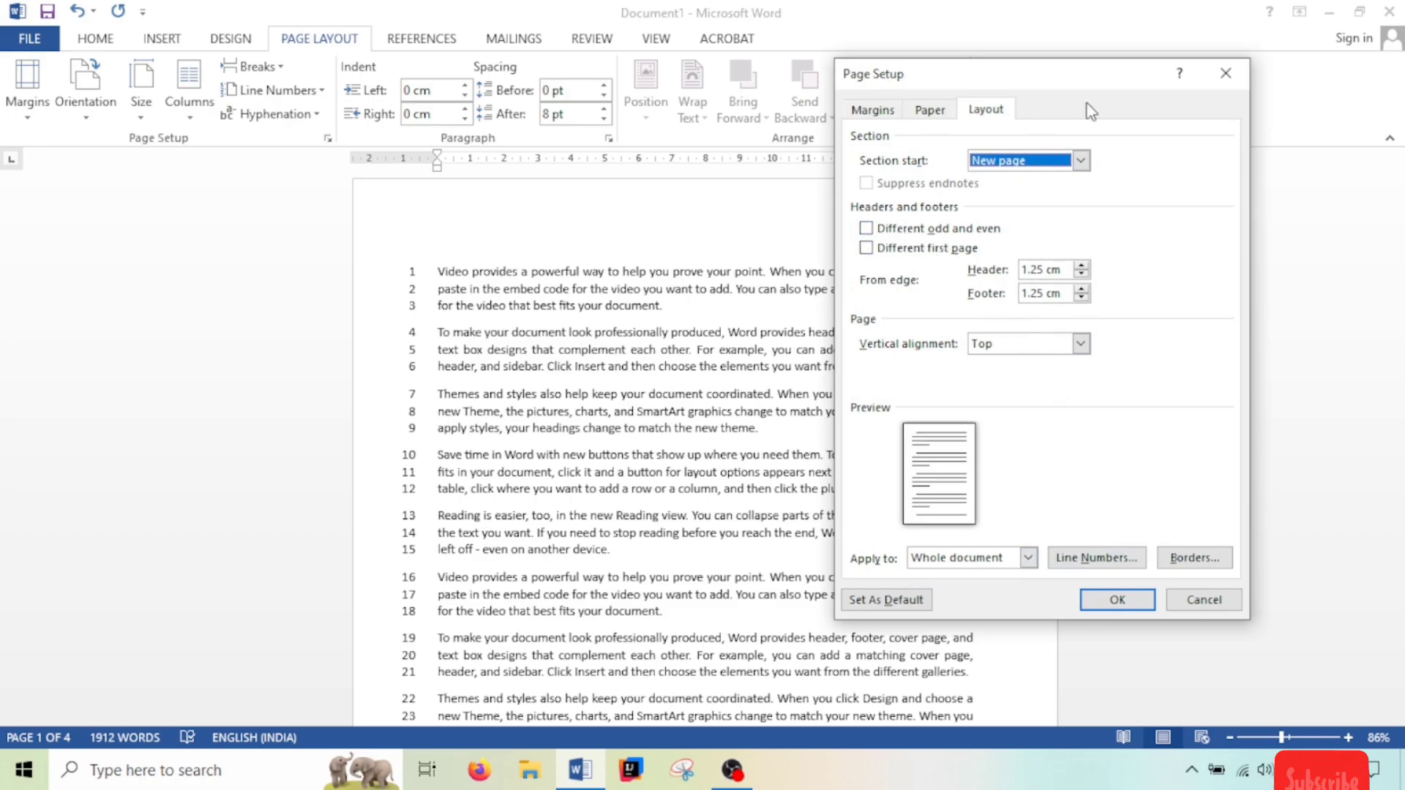
click(1223, 74)
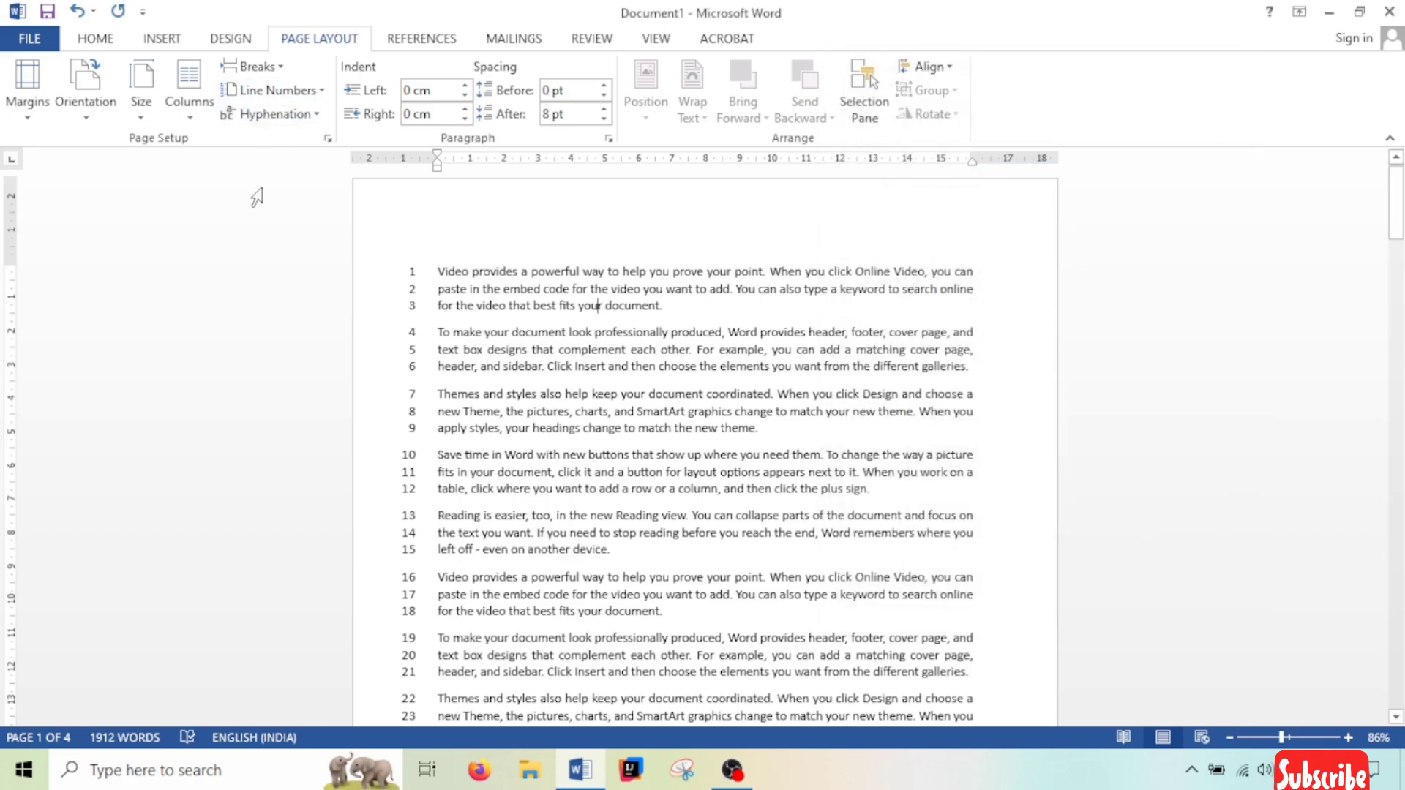
Turn off line numbering for the document and look at the hyphenation choices without changing them.
click(293, 90)
click(289, 114)
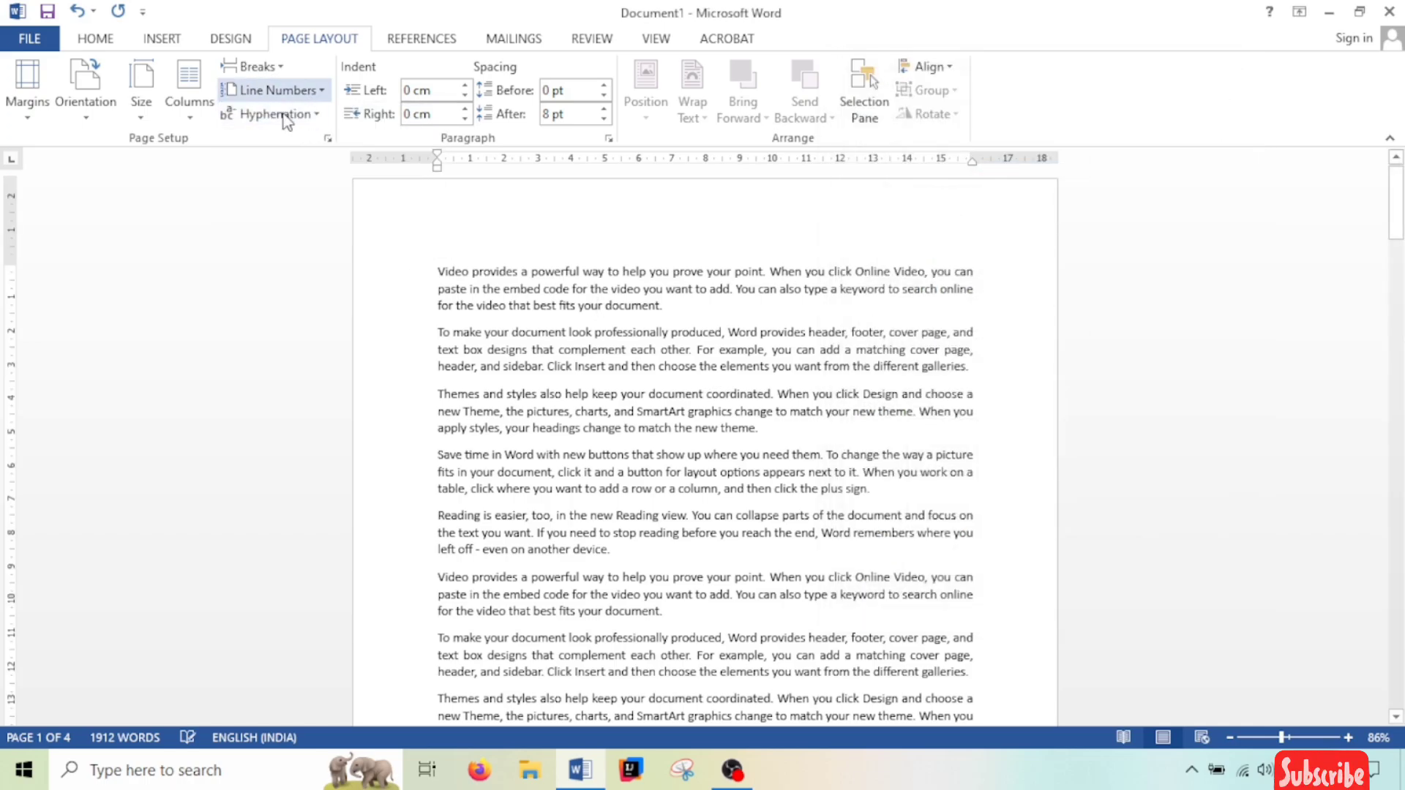
click(284, 115)
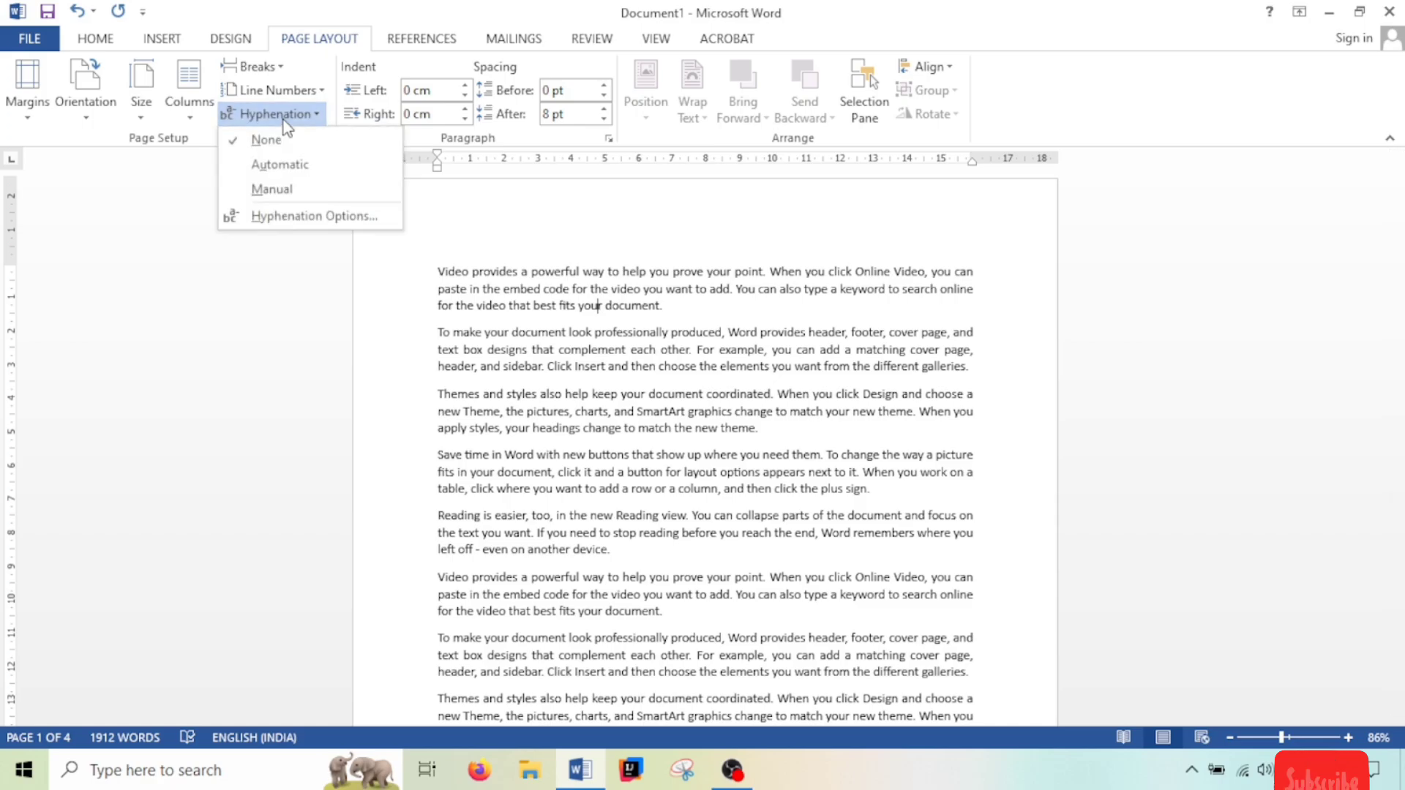
click(341, 174)
Left-align the whole document and check the uneven line ends on the first page.
key(ctrl+a)
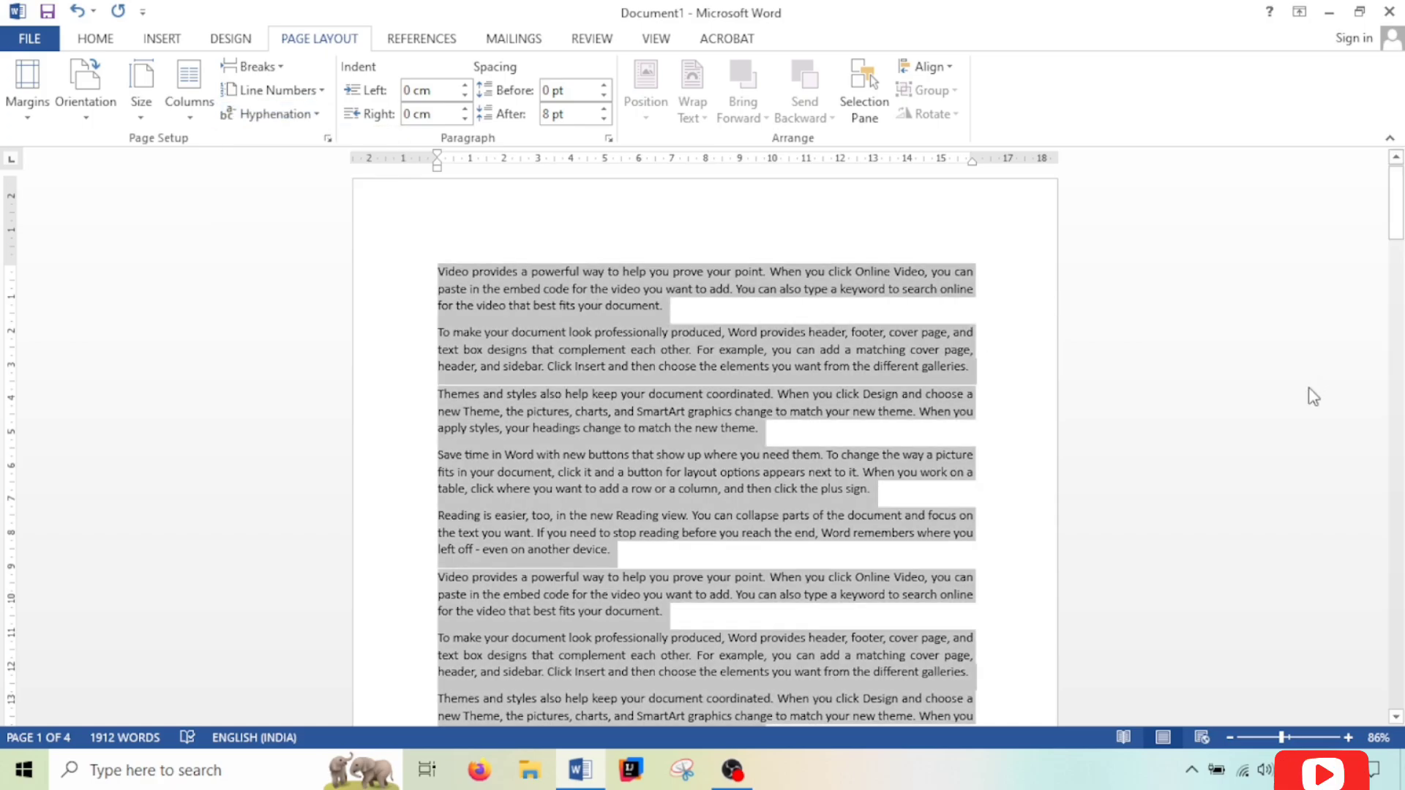
key(ctrl+l)
click(1122, 474)
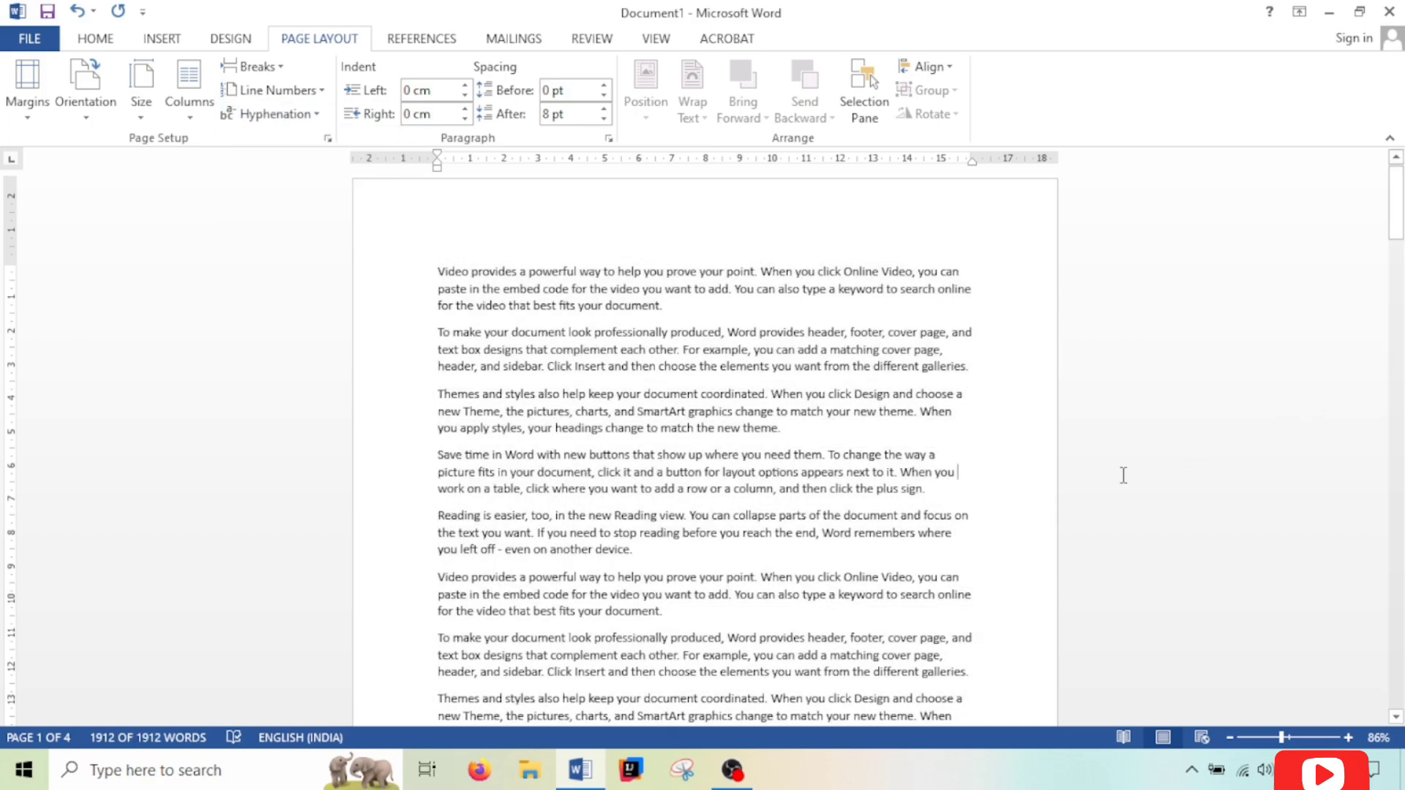
drag(1396, 219, 1398, 245)
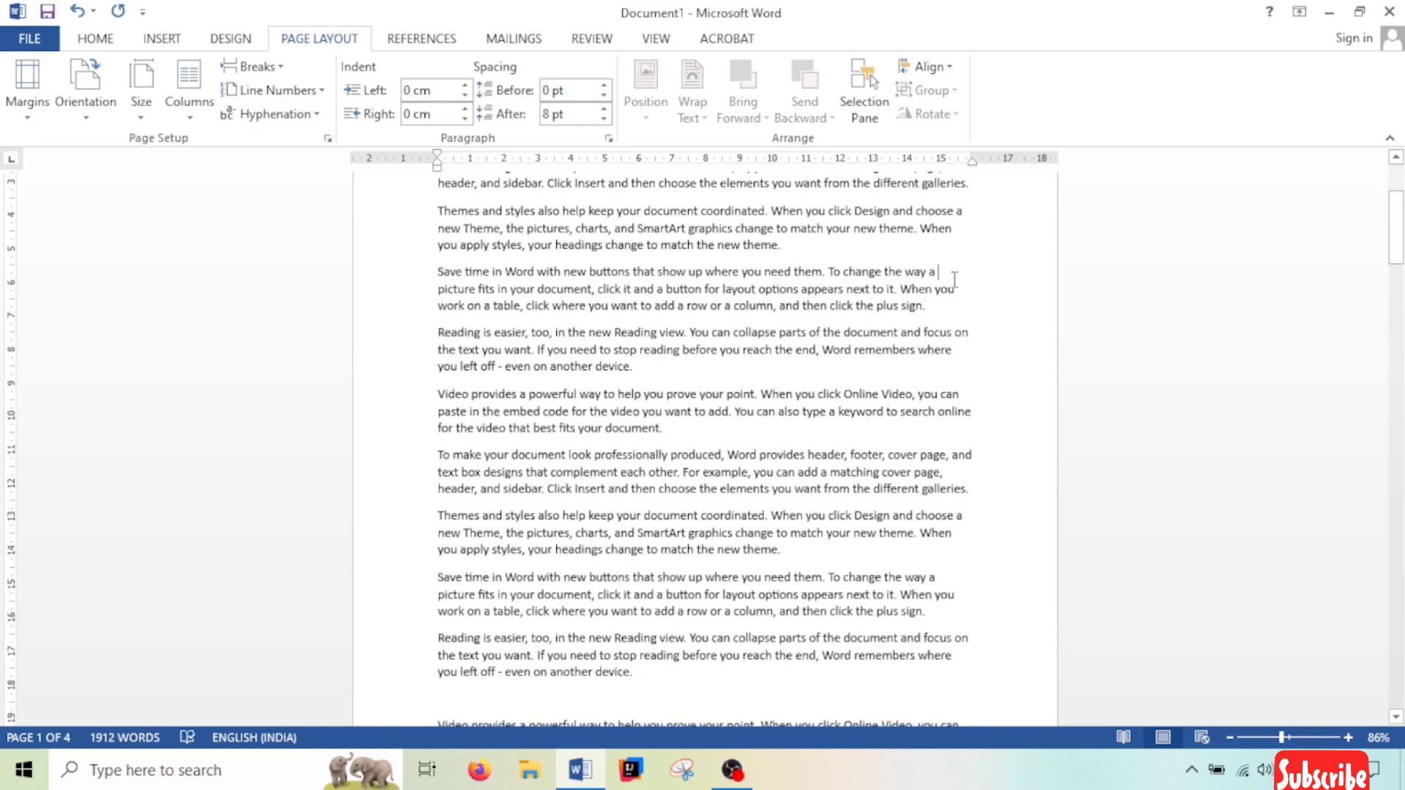
drag(976, 402, 912, 401)
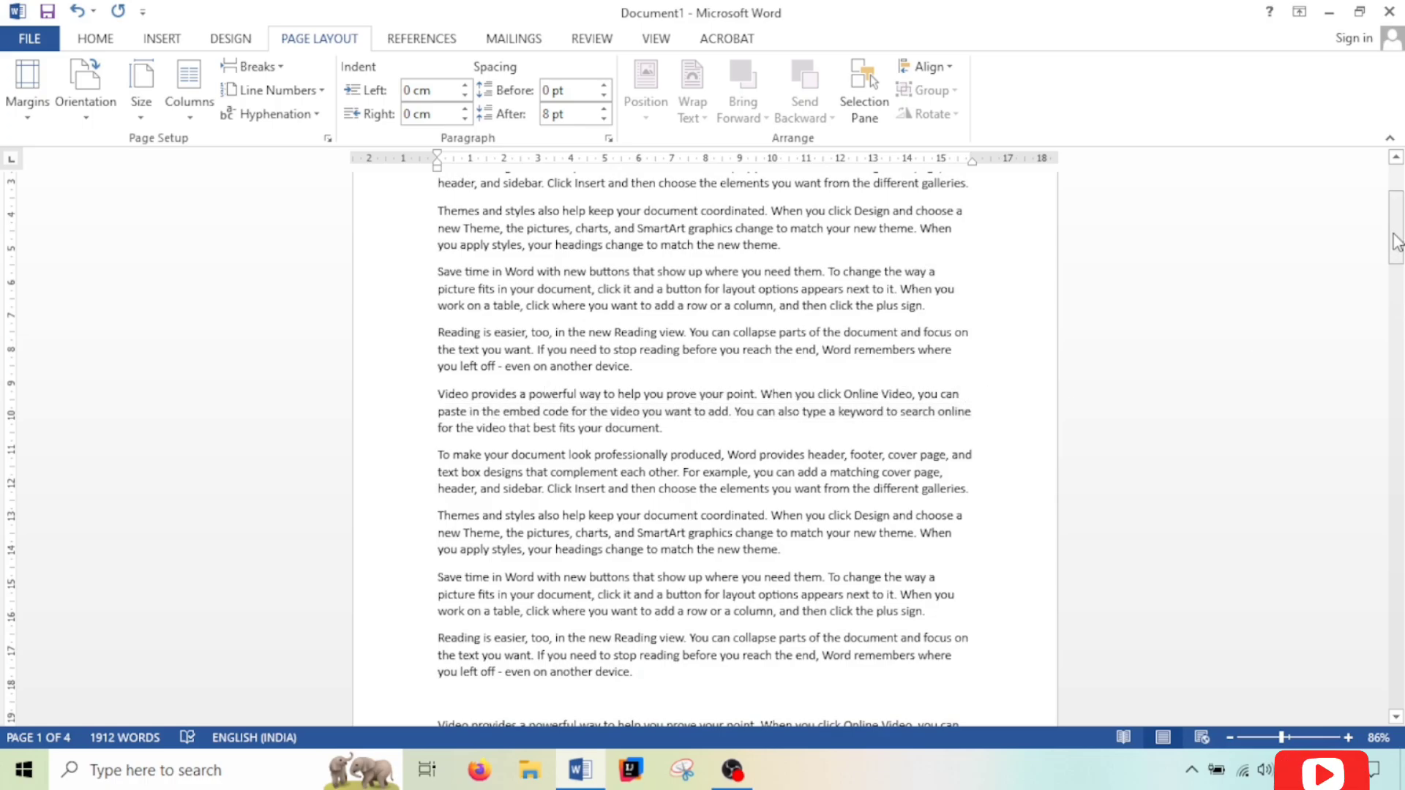
drag(1395, 227, 1395, 202)
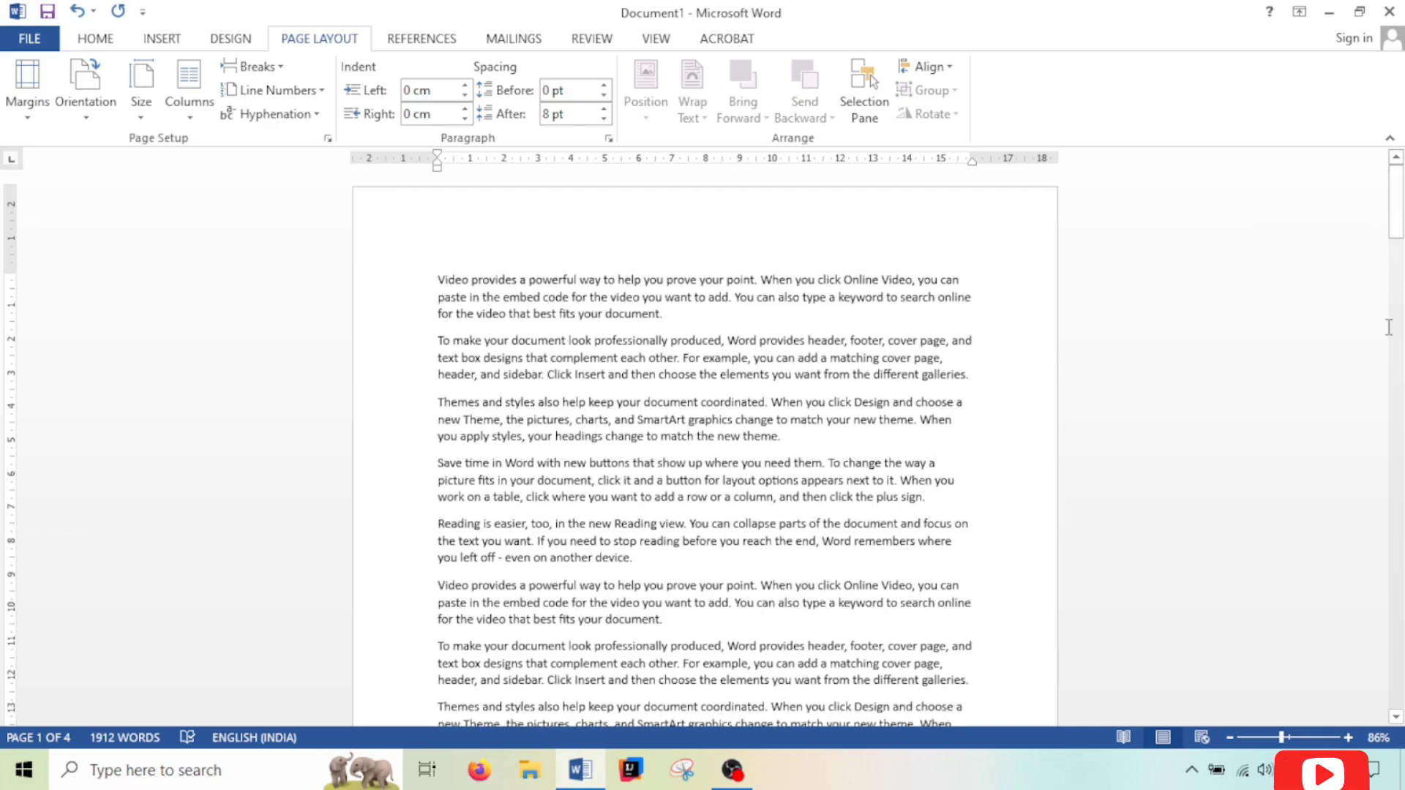
scroll(1185, 382, down, 2)
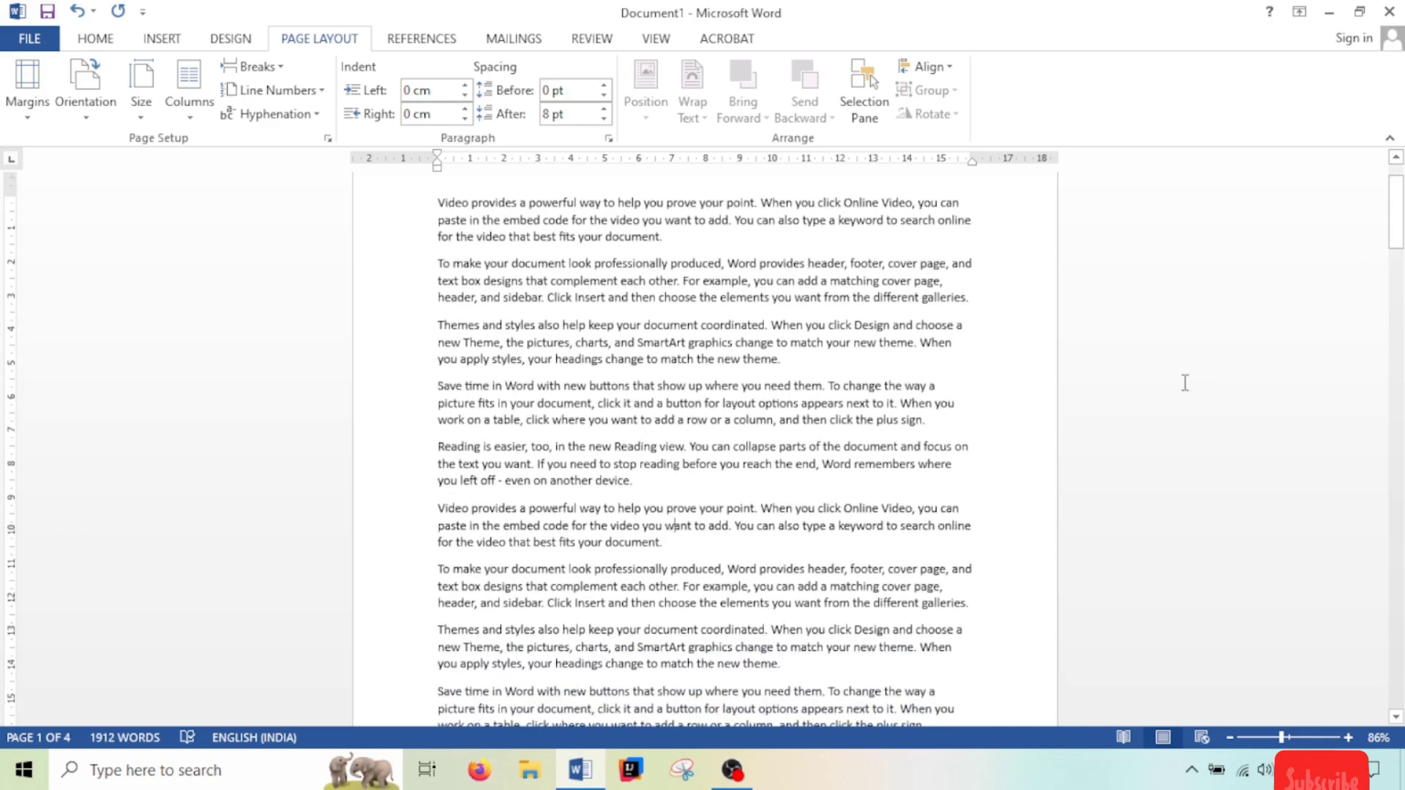
Justify the text of the whole document.
key(ctrl+a)
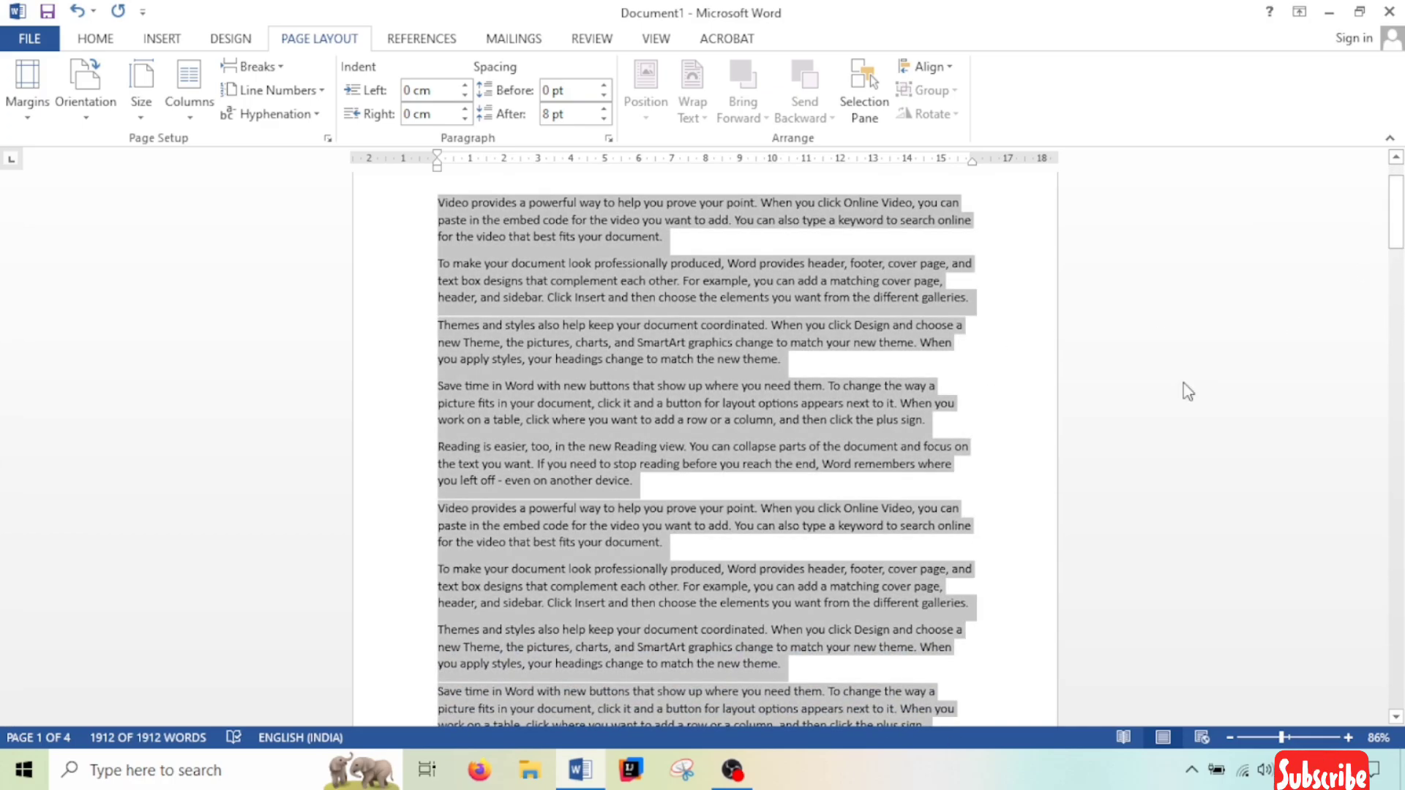
key(ctrl+j)
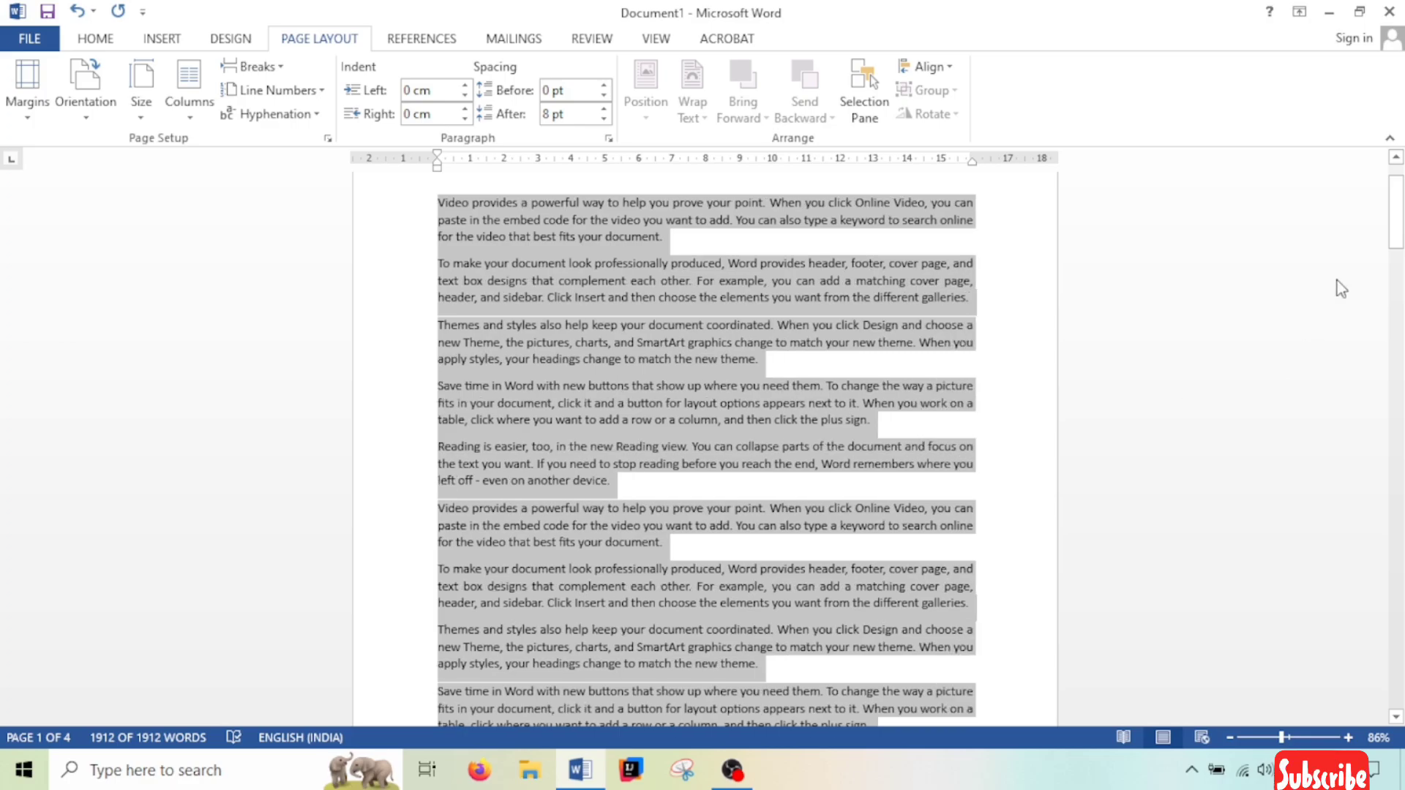
drag(1396, 213, 1396, 202)
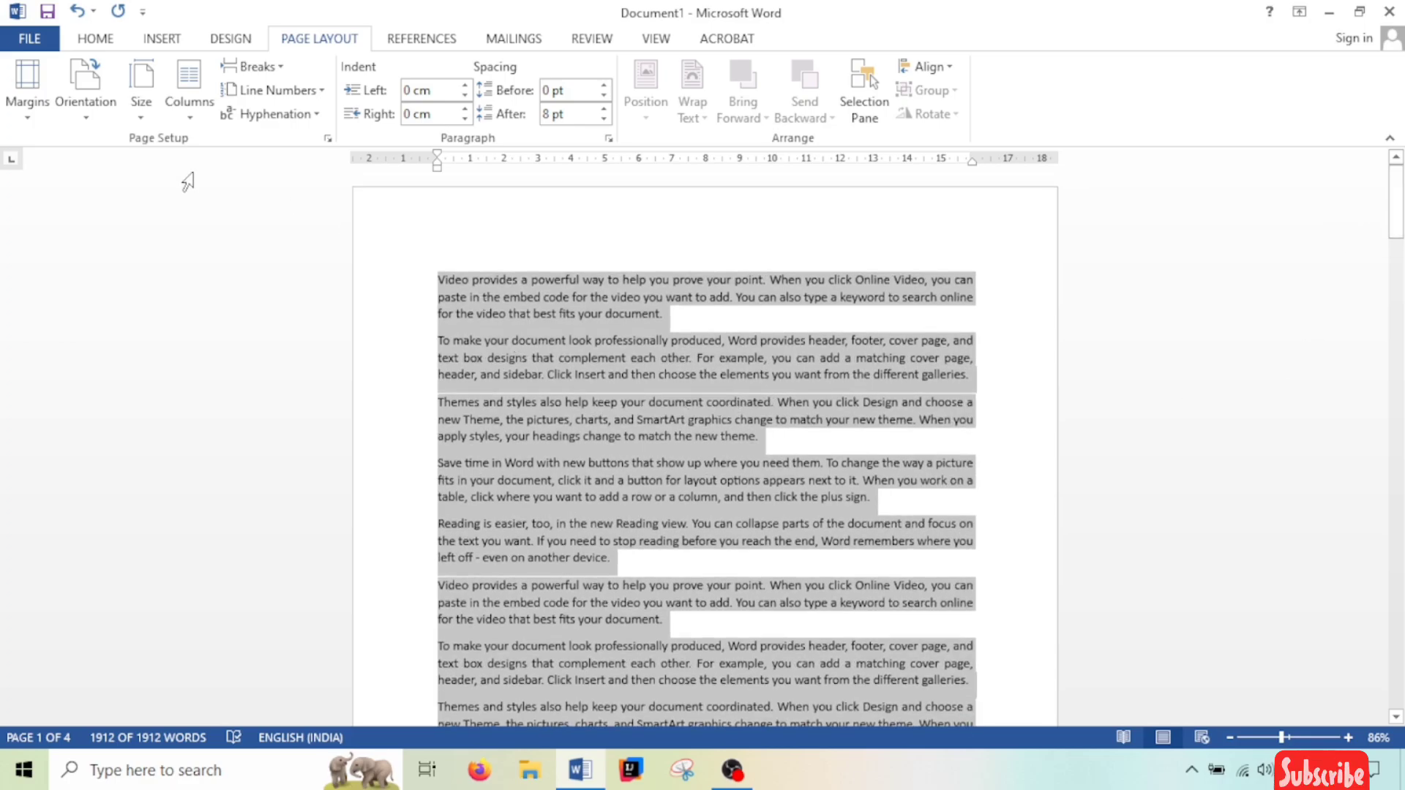
click(95, 40)
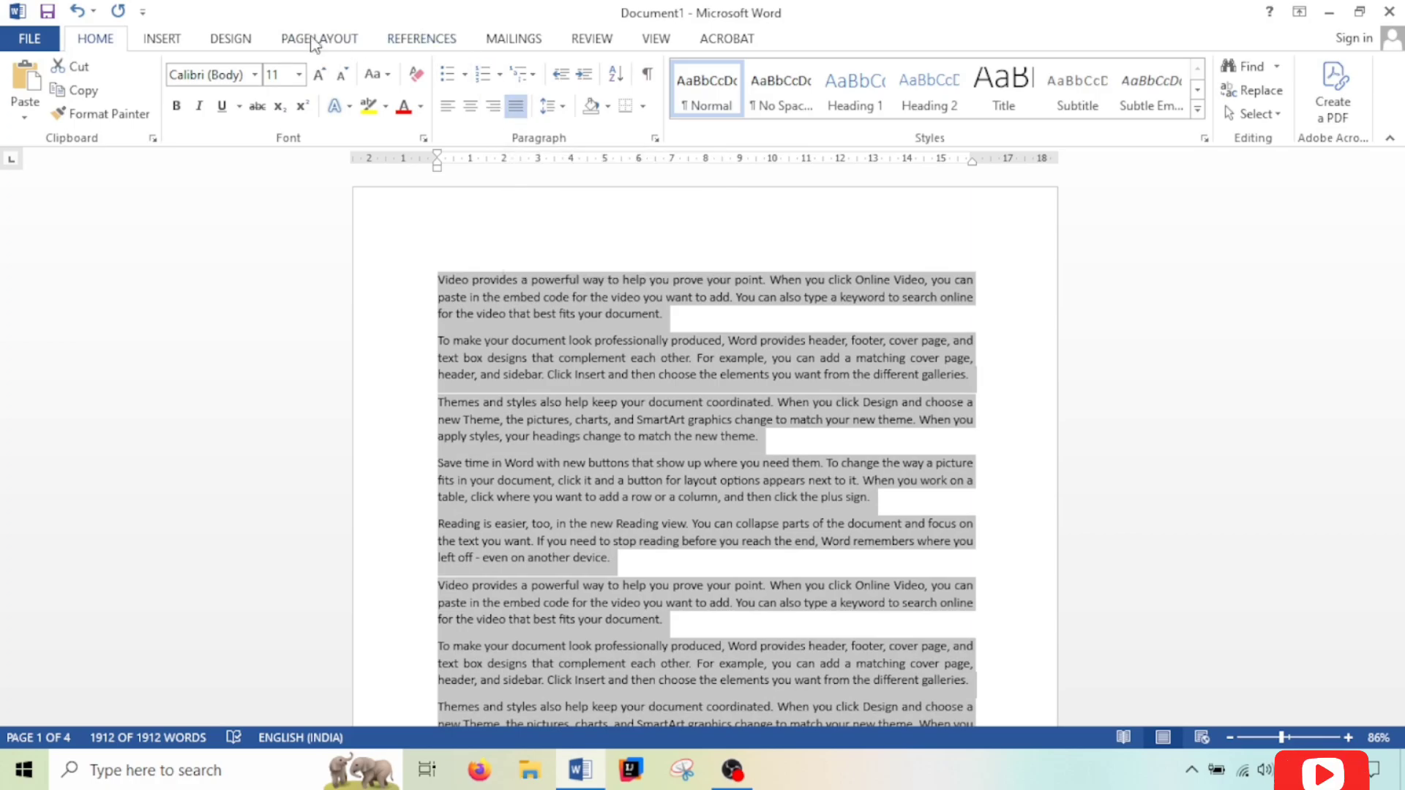
drag(322, 15, 677, 136)
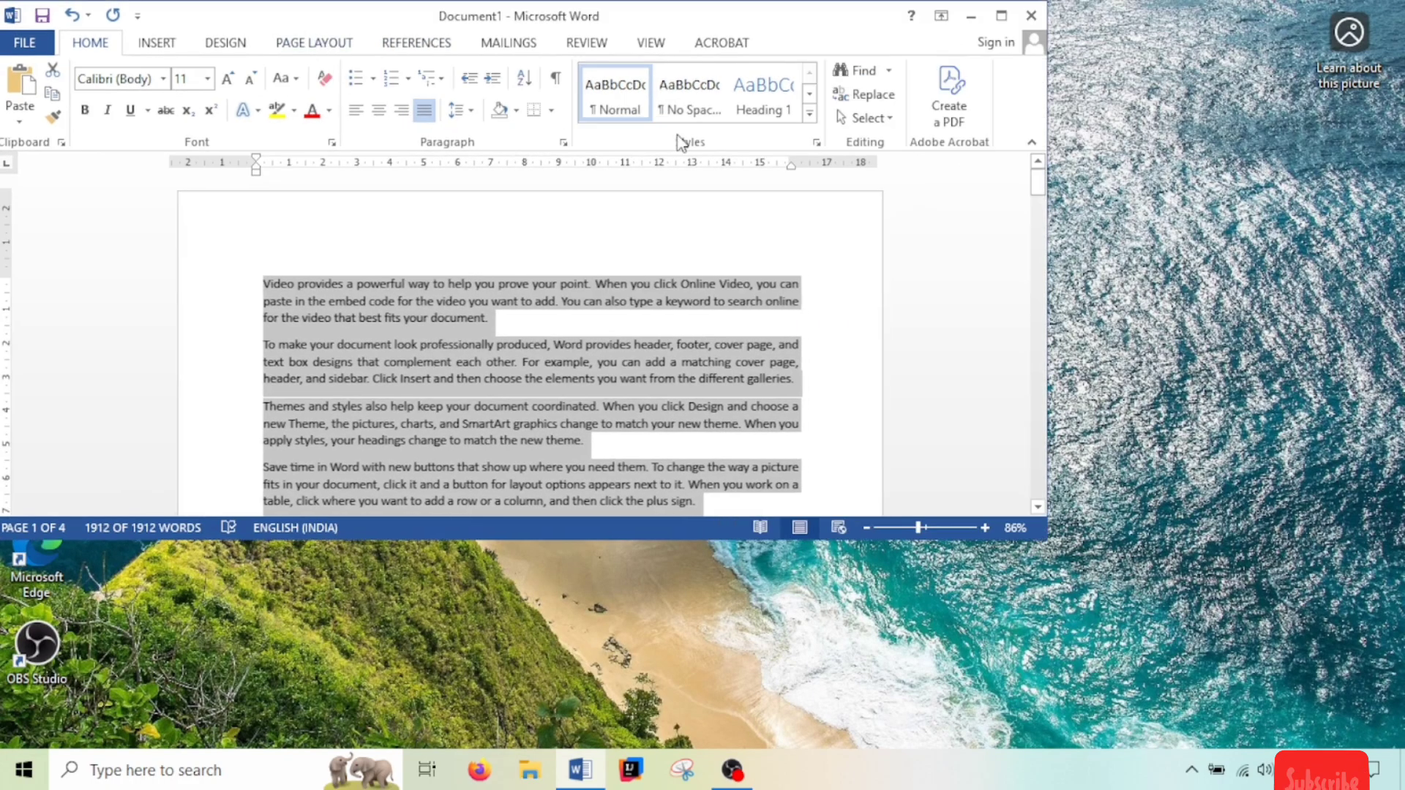
click(1001, 16)
click(1093, 360)
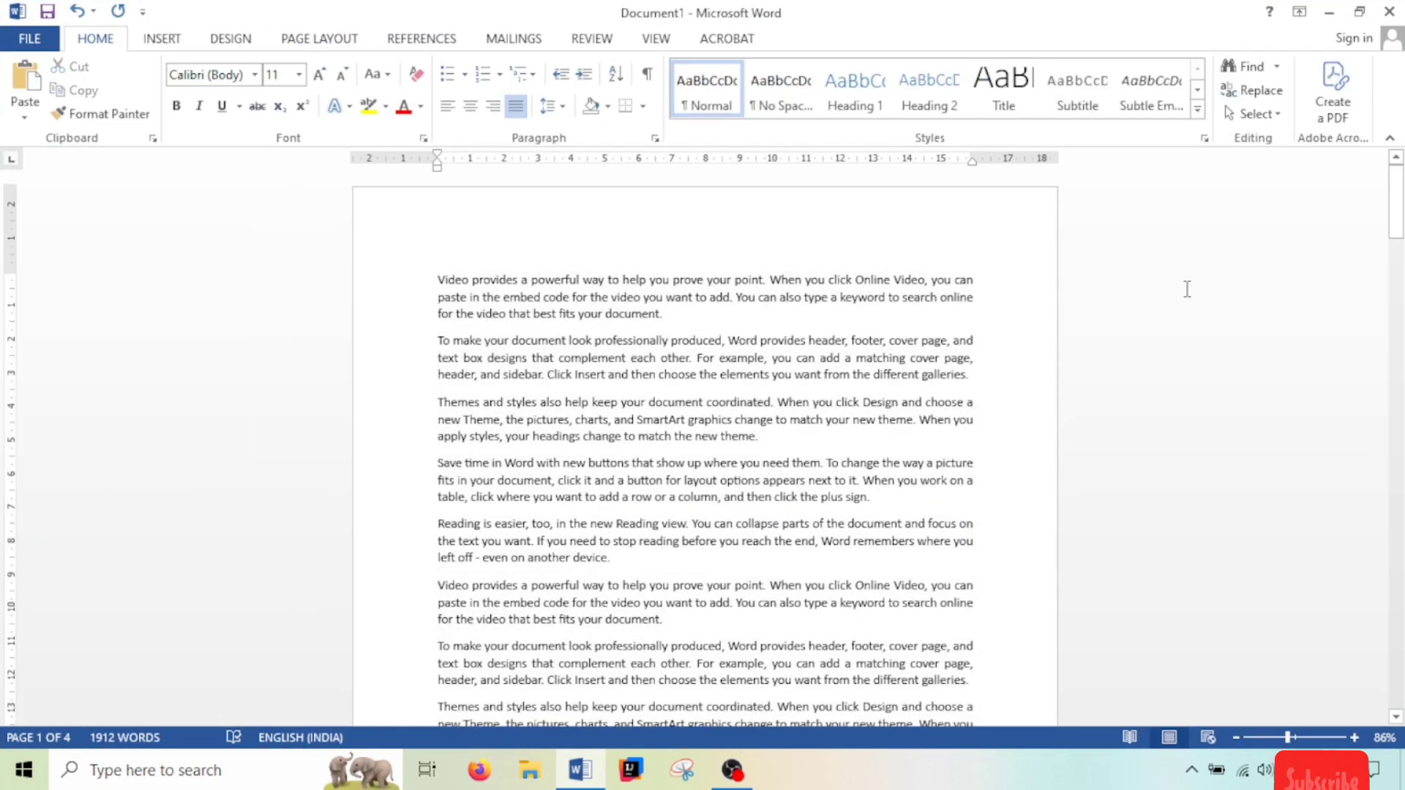
drag(1395, 194, 1395, 216)
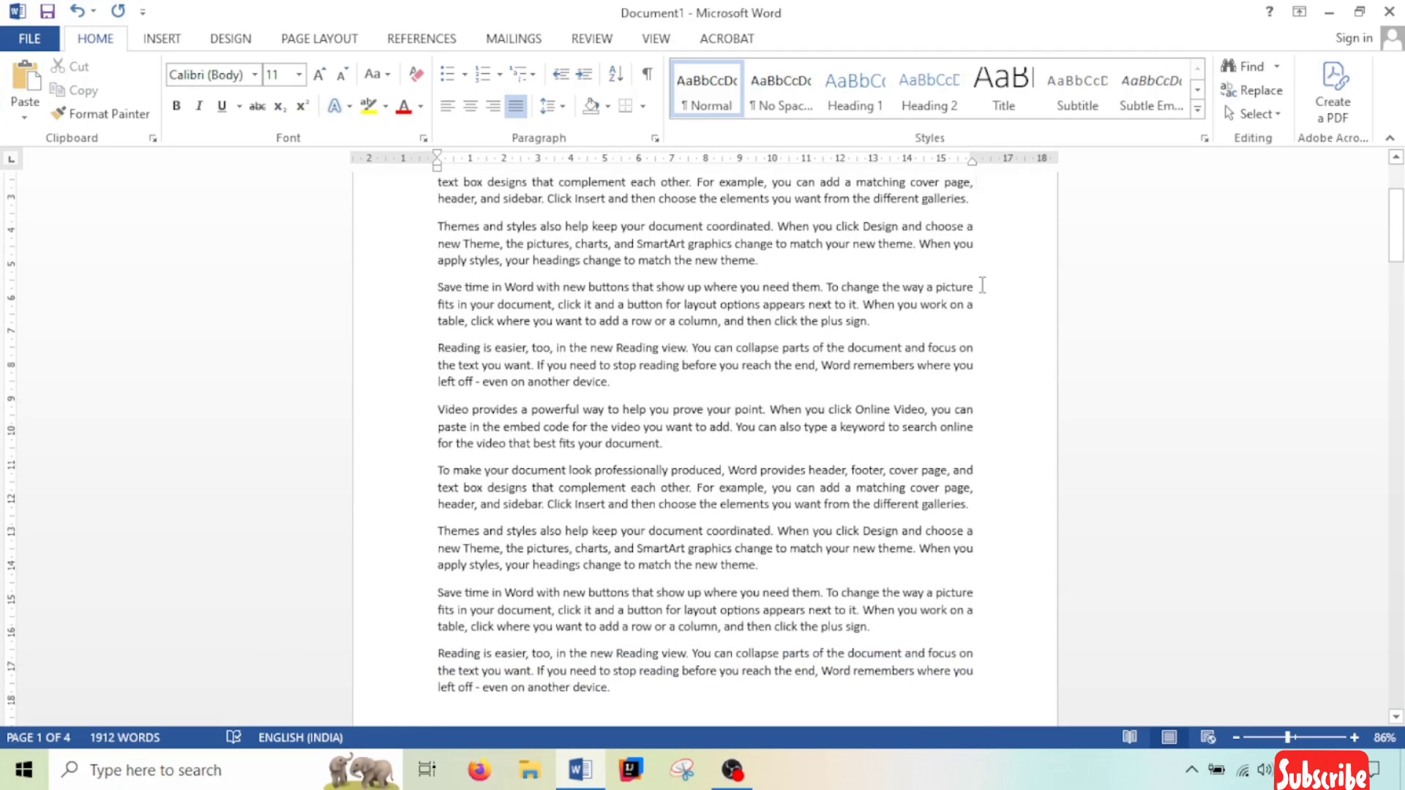
Left-align the whole document and apply Automatic hyphenation to it.
click(327, 41)
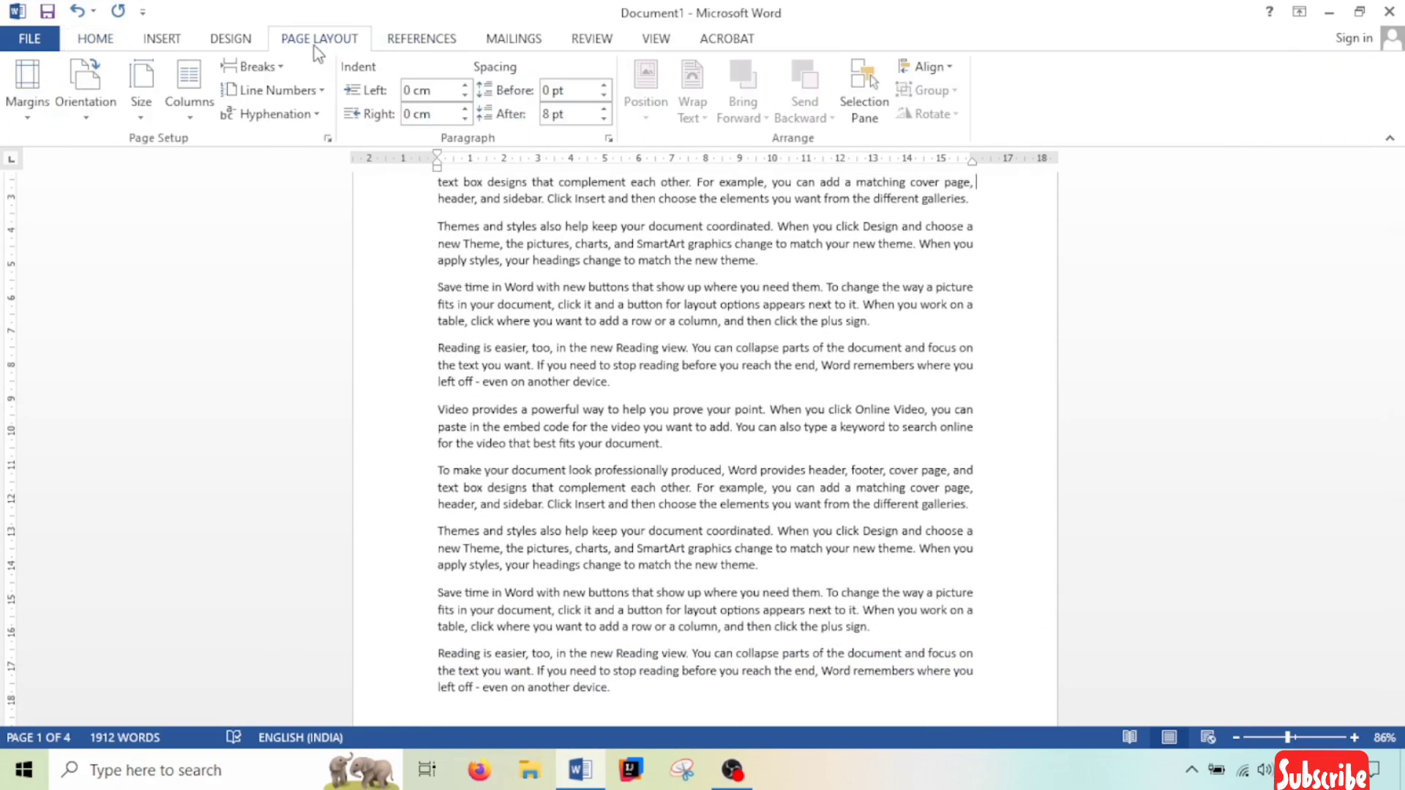
key(ctrl+a)
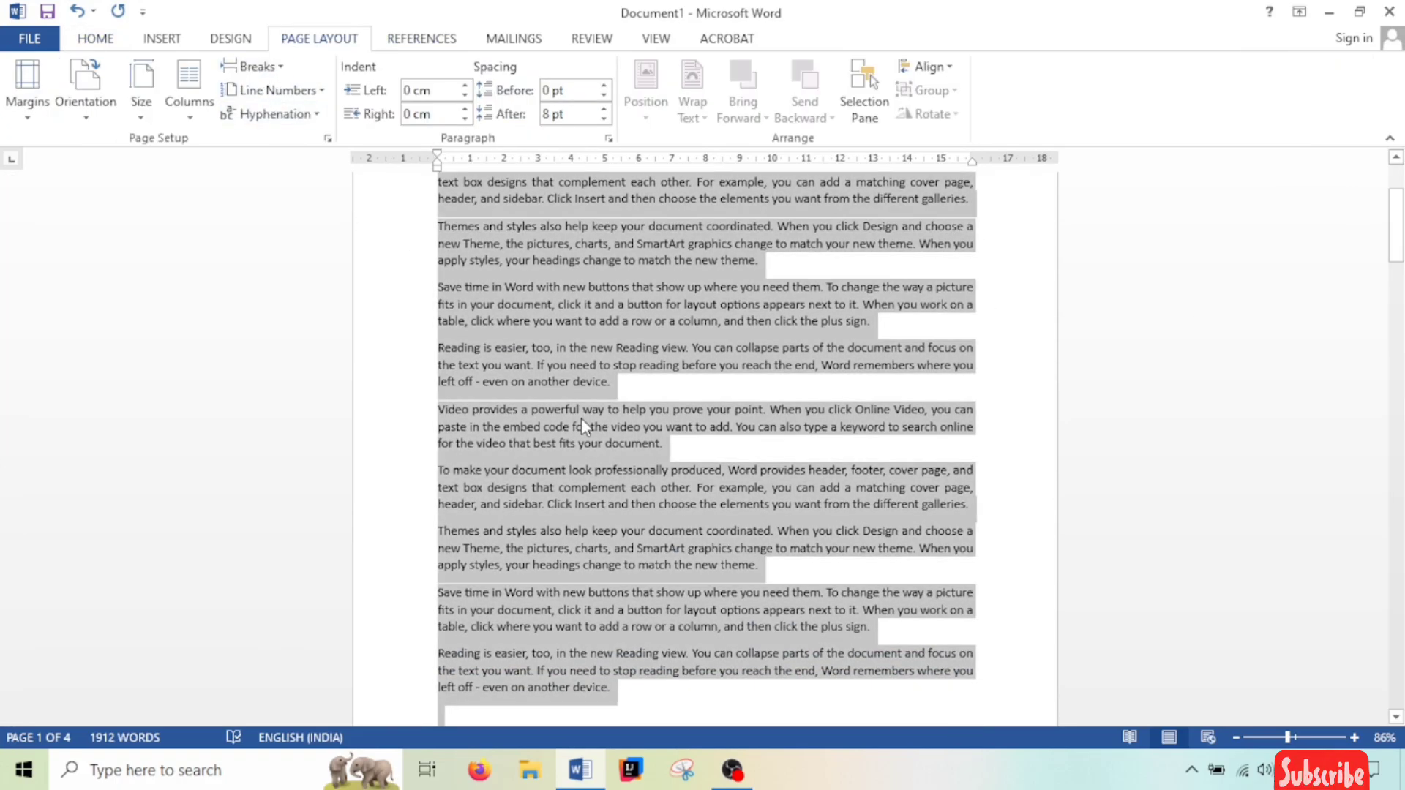
click(272, 114)
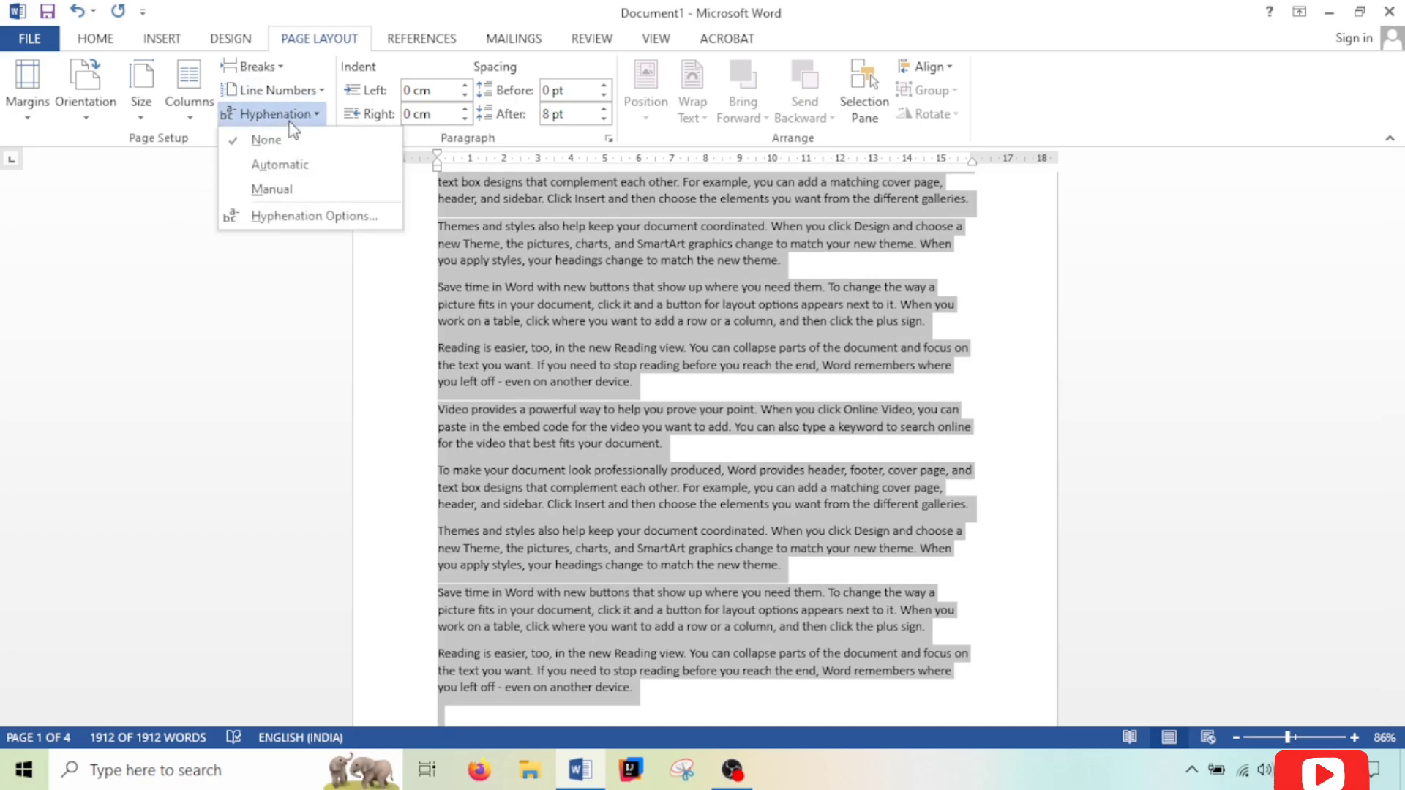
click(303, 164)
click(884, 320)
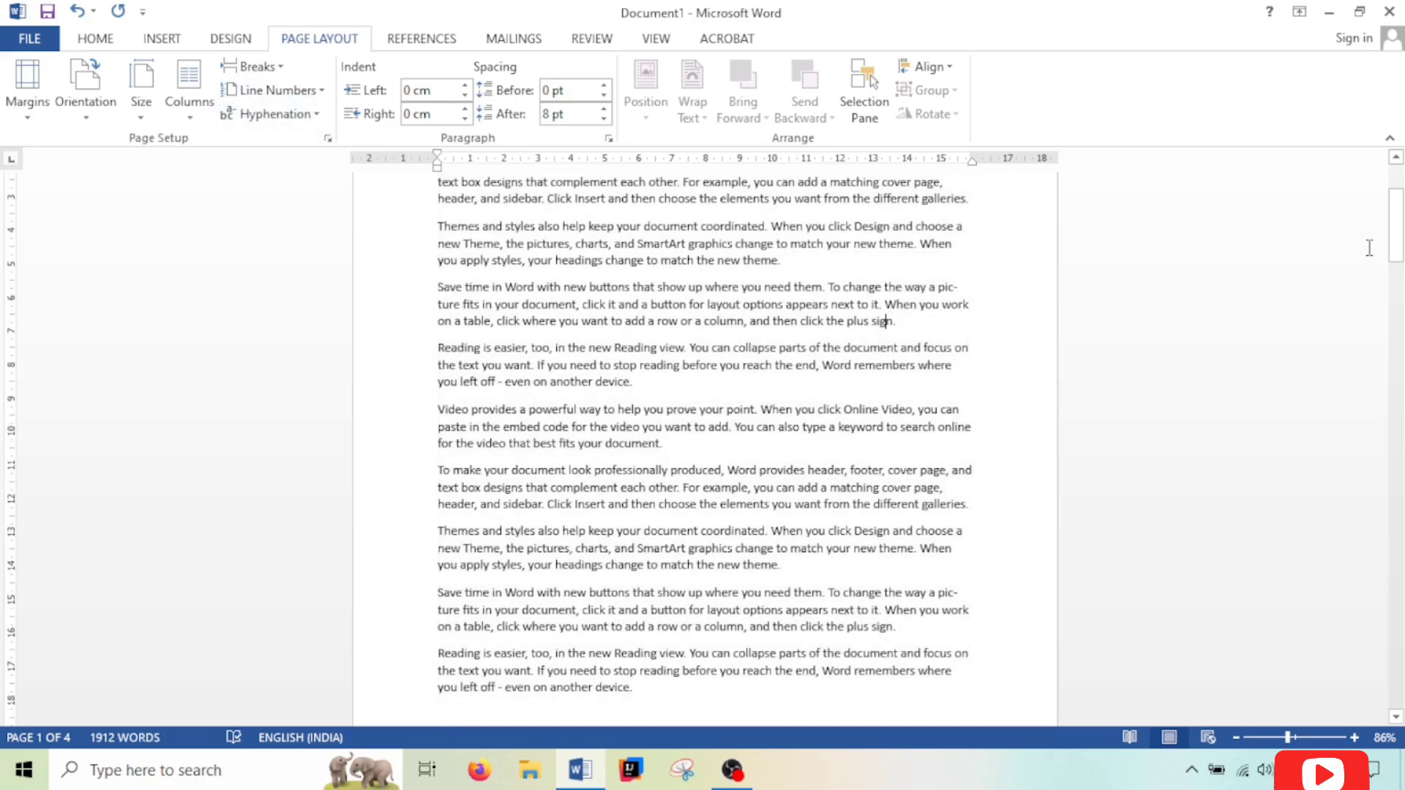
scroll(885, 361, up, 1)
scroll(885, 362, up, 3)
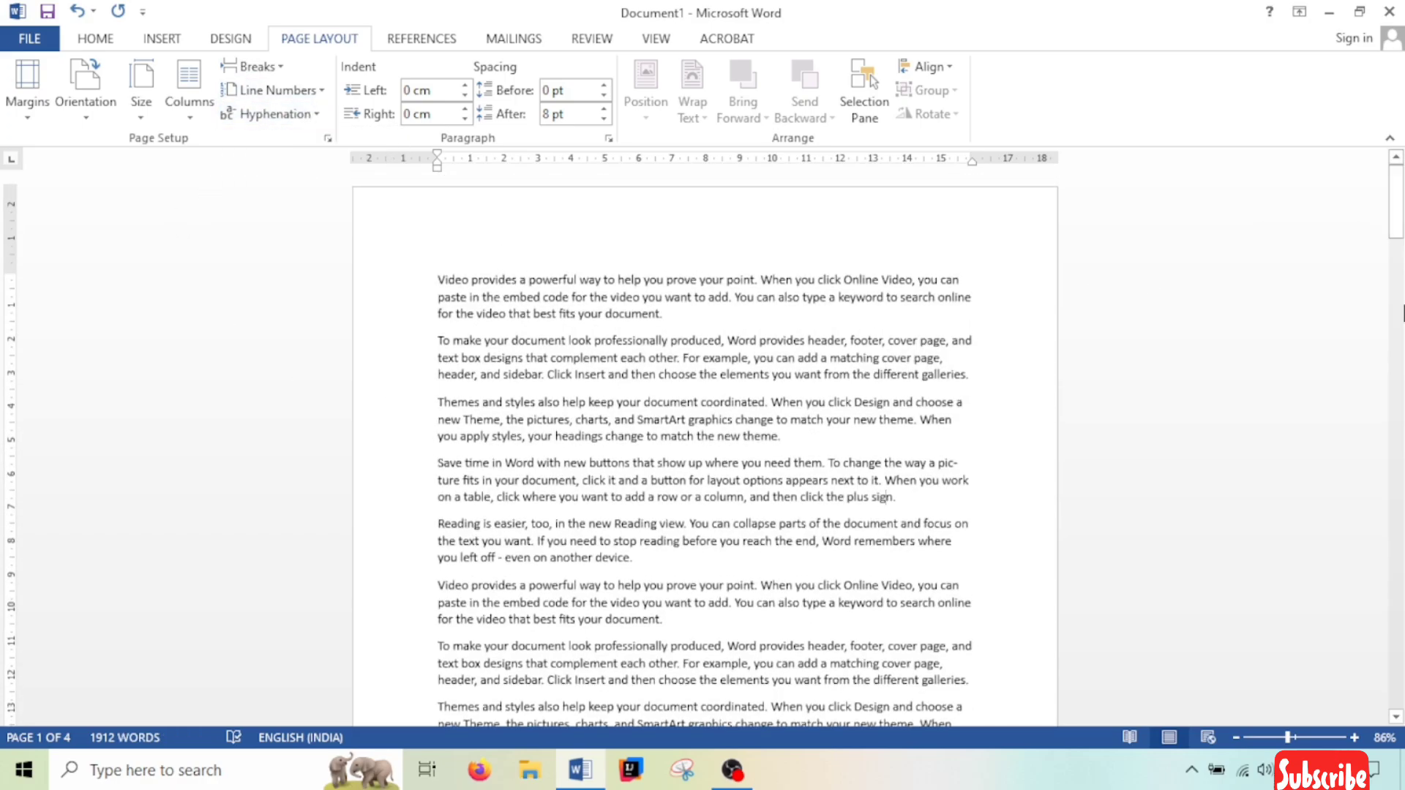
Enlarge the view to 164% and examine the word split across lines in the "Save time in Word" paragraph.
click(1308, 733)
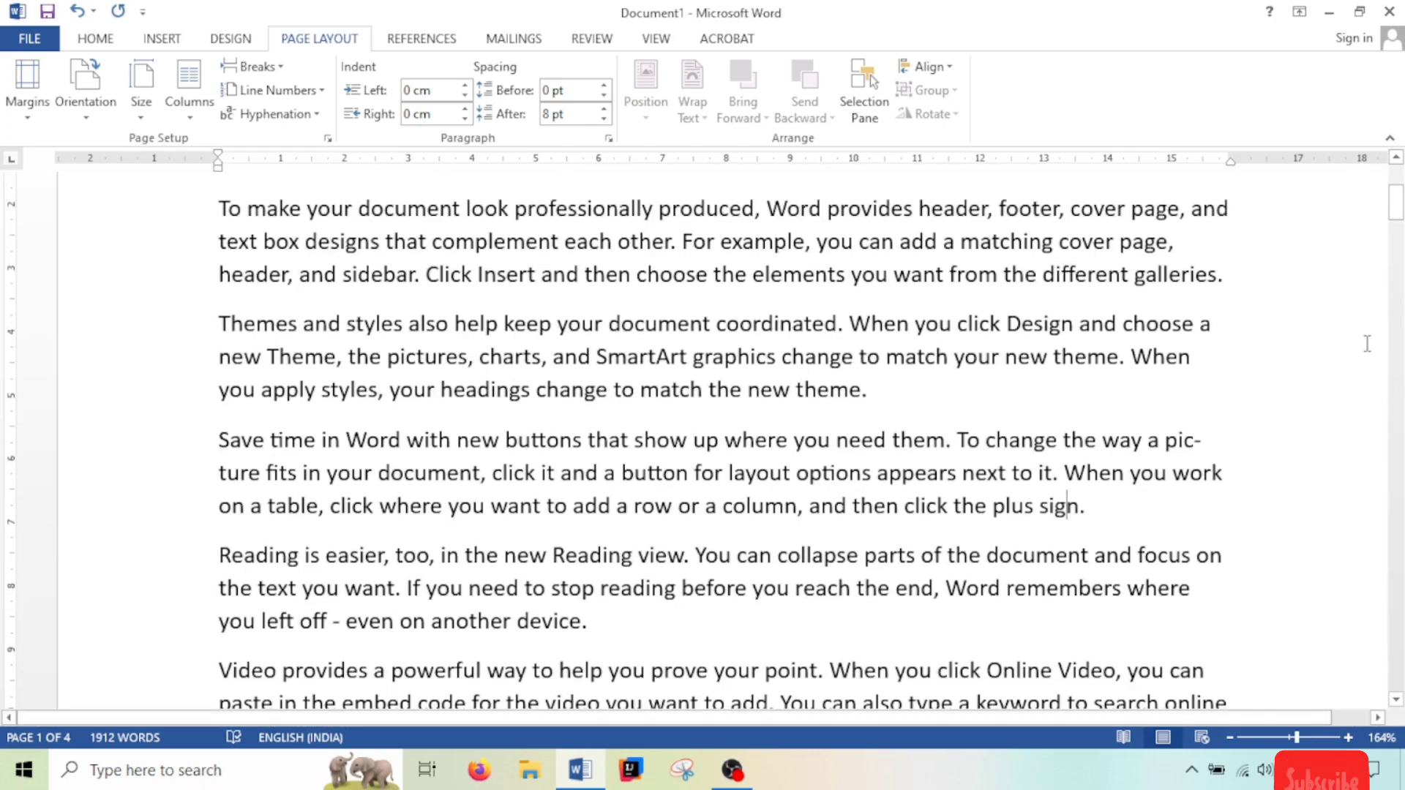
drag(958, 440, 1158, 439)
click(1194, 439)
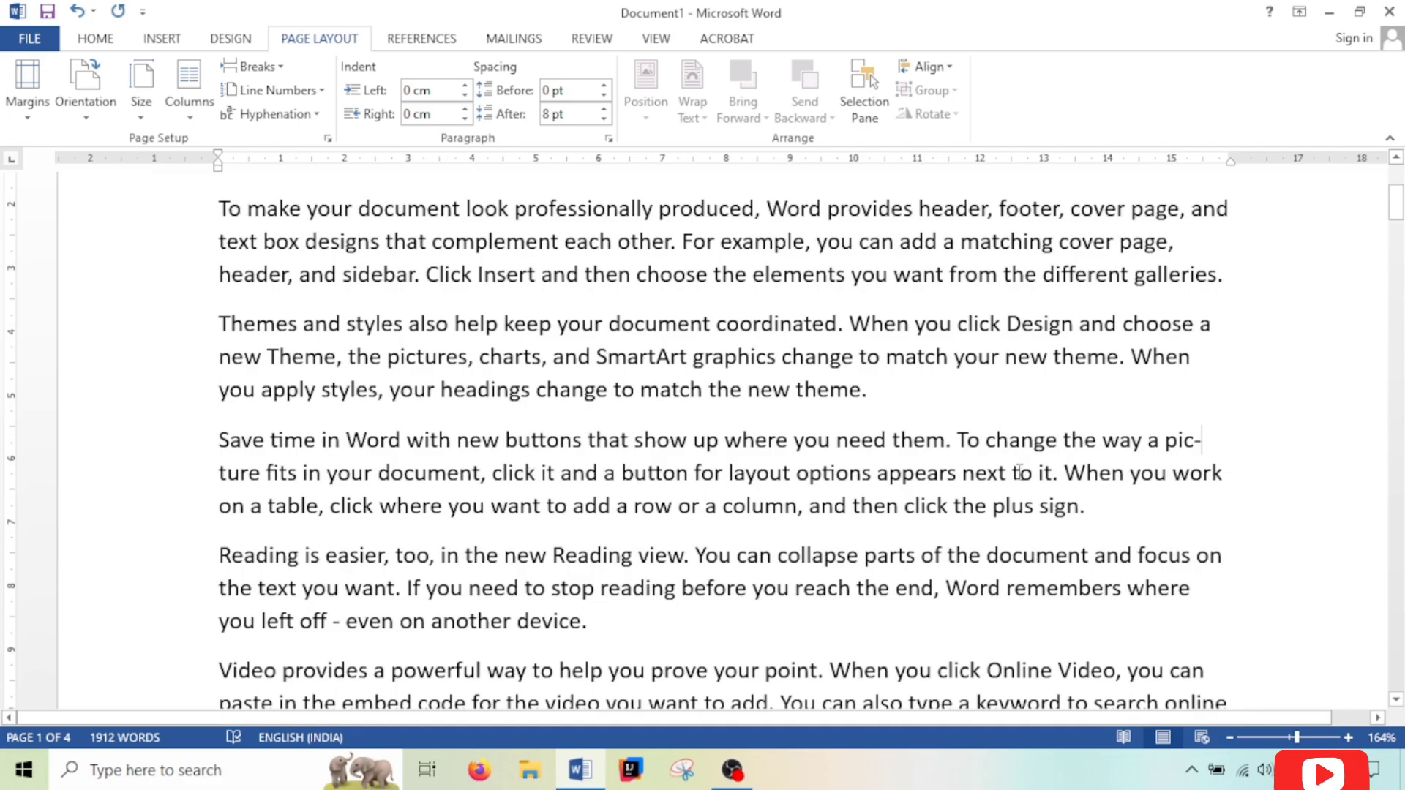
drag(1209, 439, 1199, 440)
click(1202, 440)
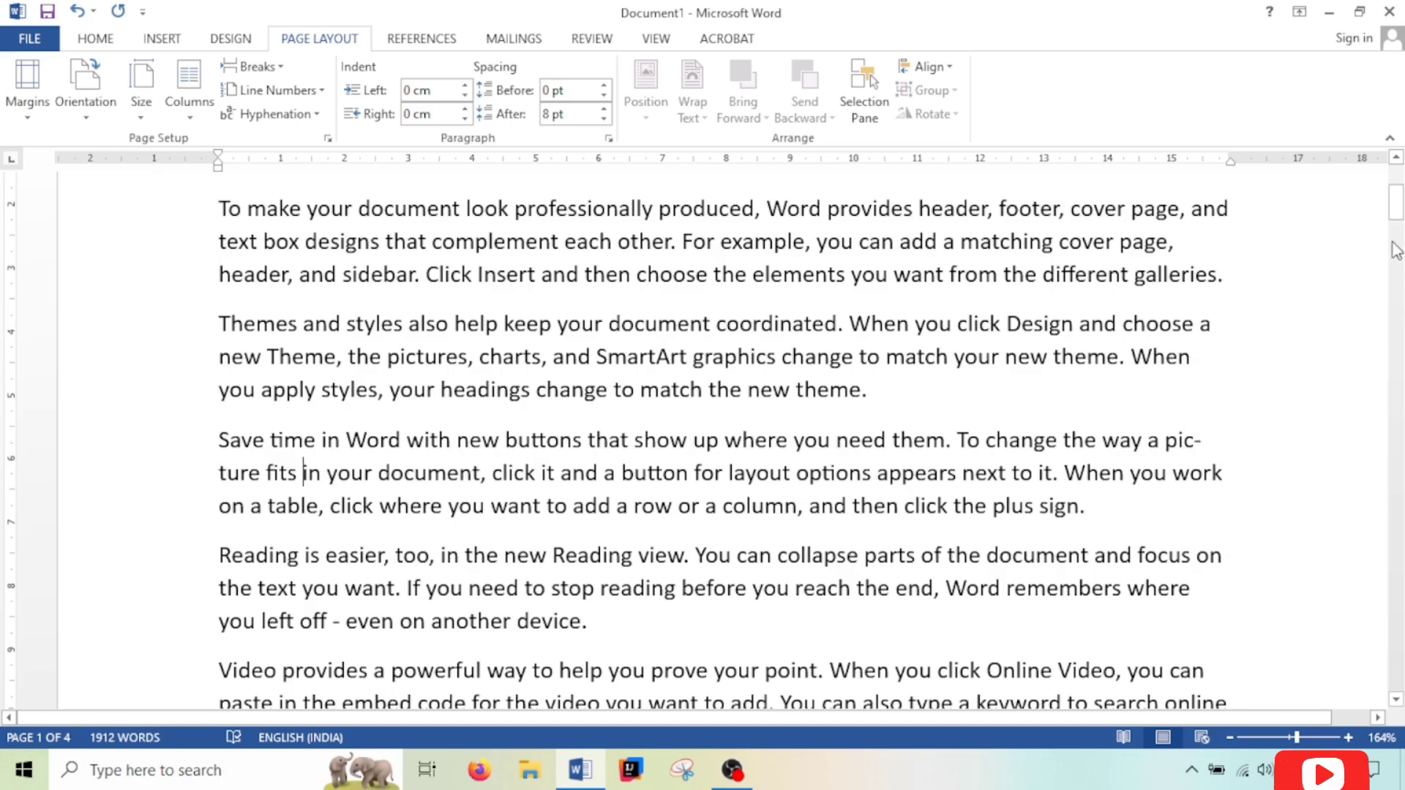
drag(1397, 209, 1399, 229)
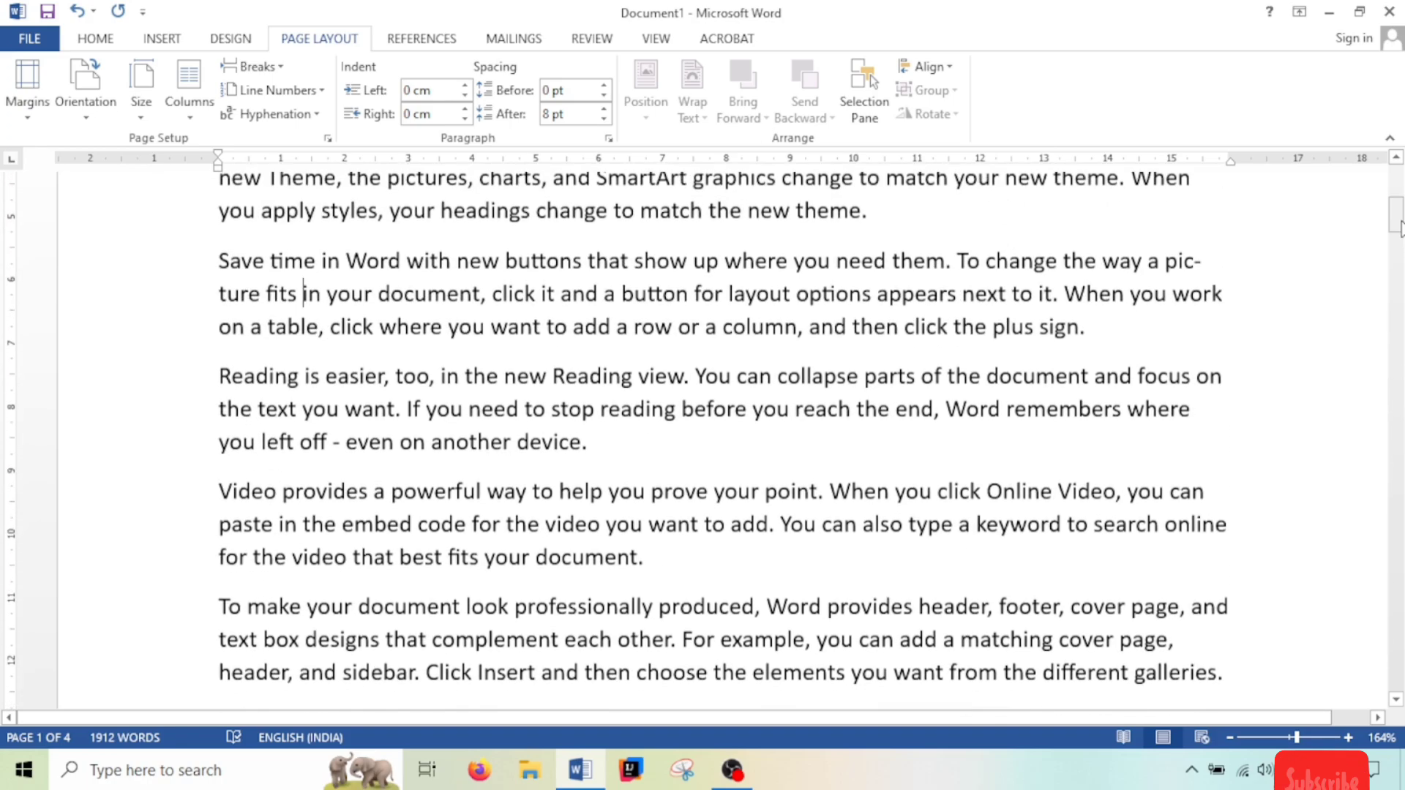
Justify all the text with hyphenation still on and check the line ends through the second page.
key(ctrl+a)
key(ctrl+j)
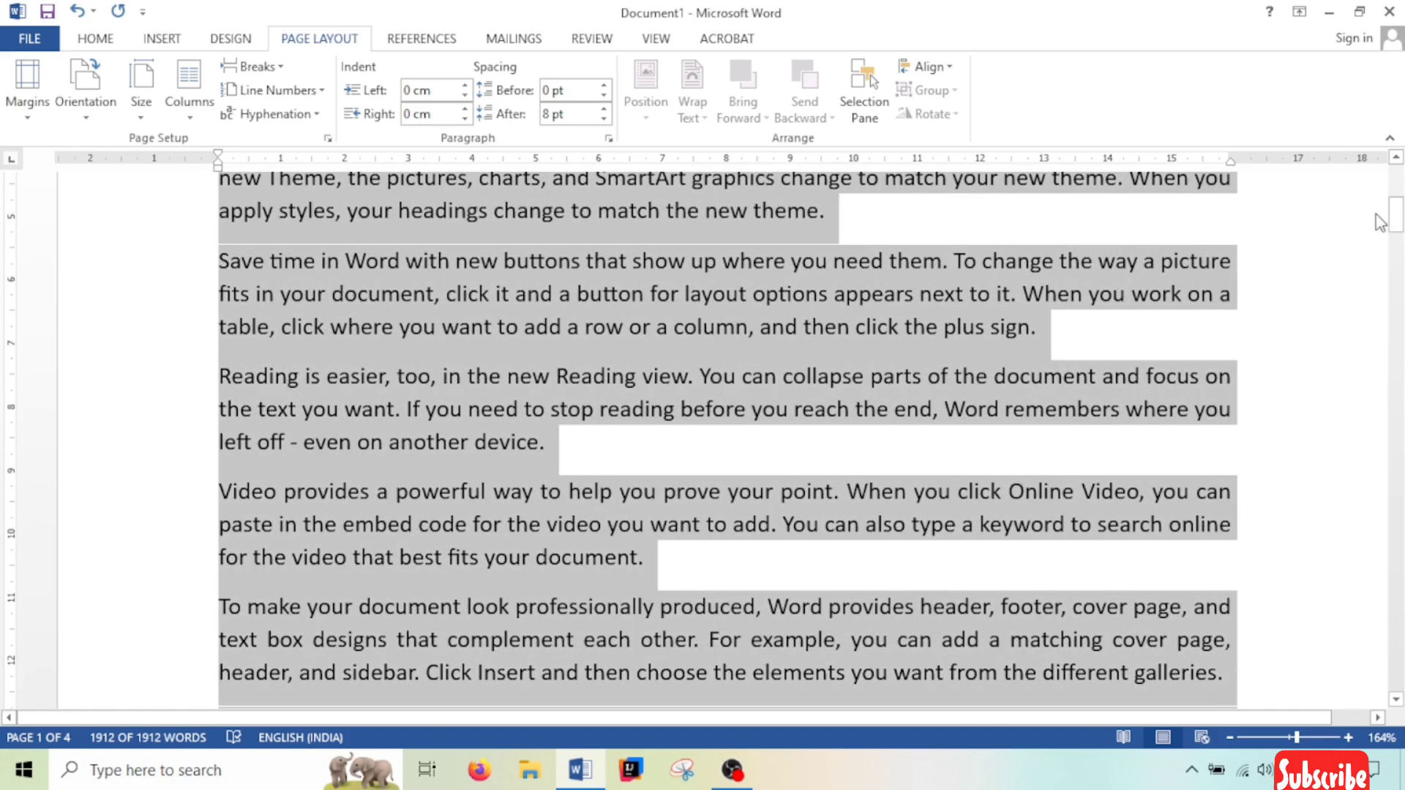
drag(1400, 213, 1401, 355)
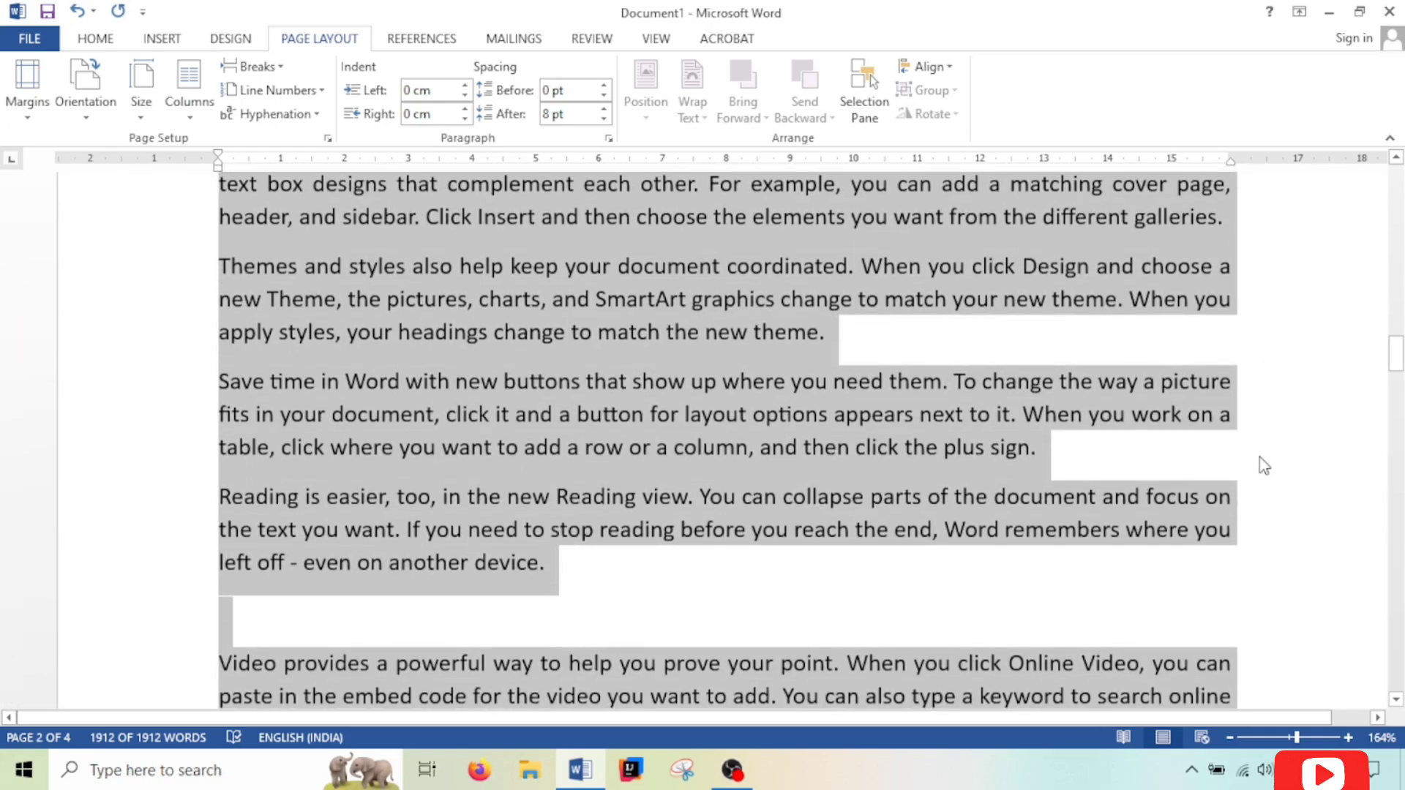
Set the document's hyphenation to None and clear the text selection.
click(271, 114)
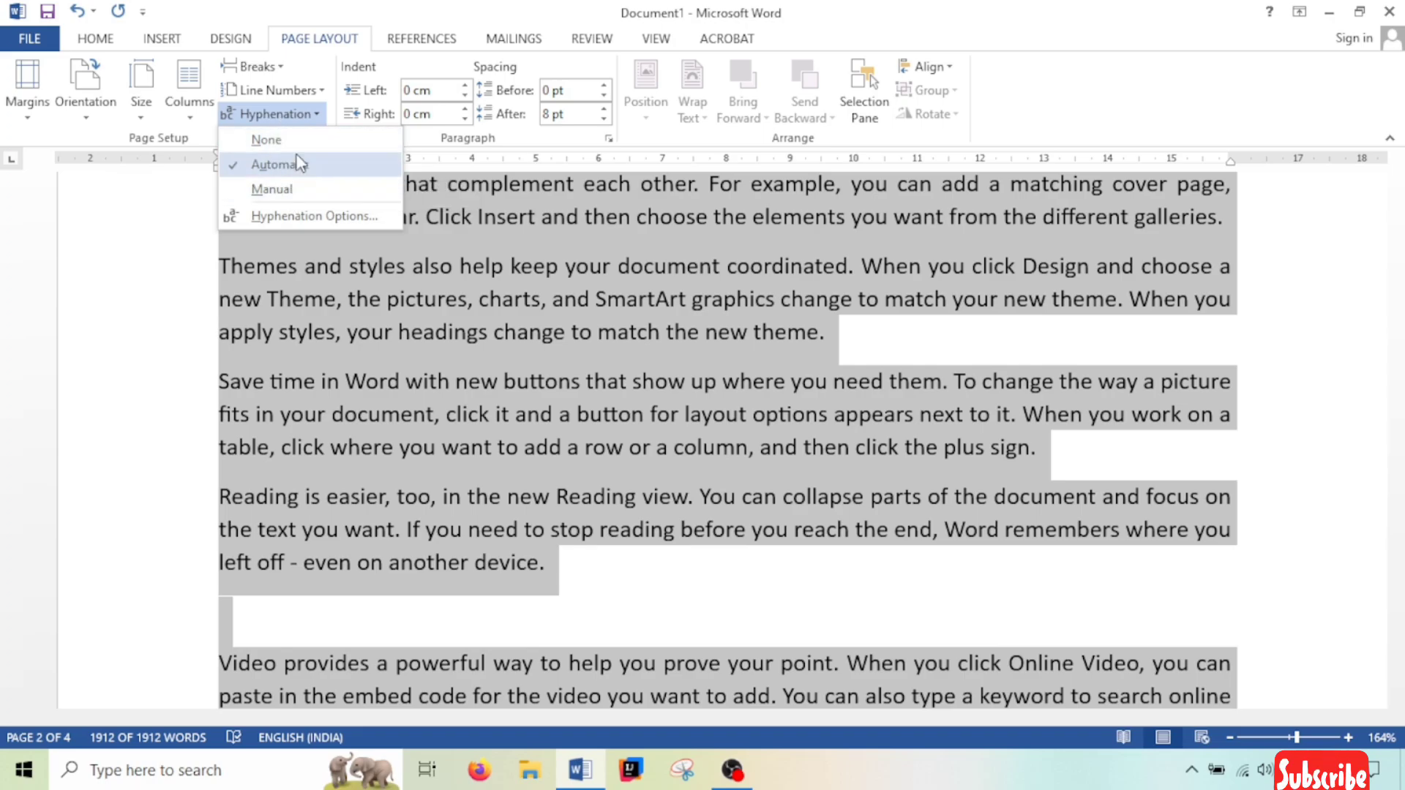
click(315, 149)
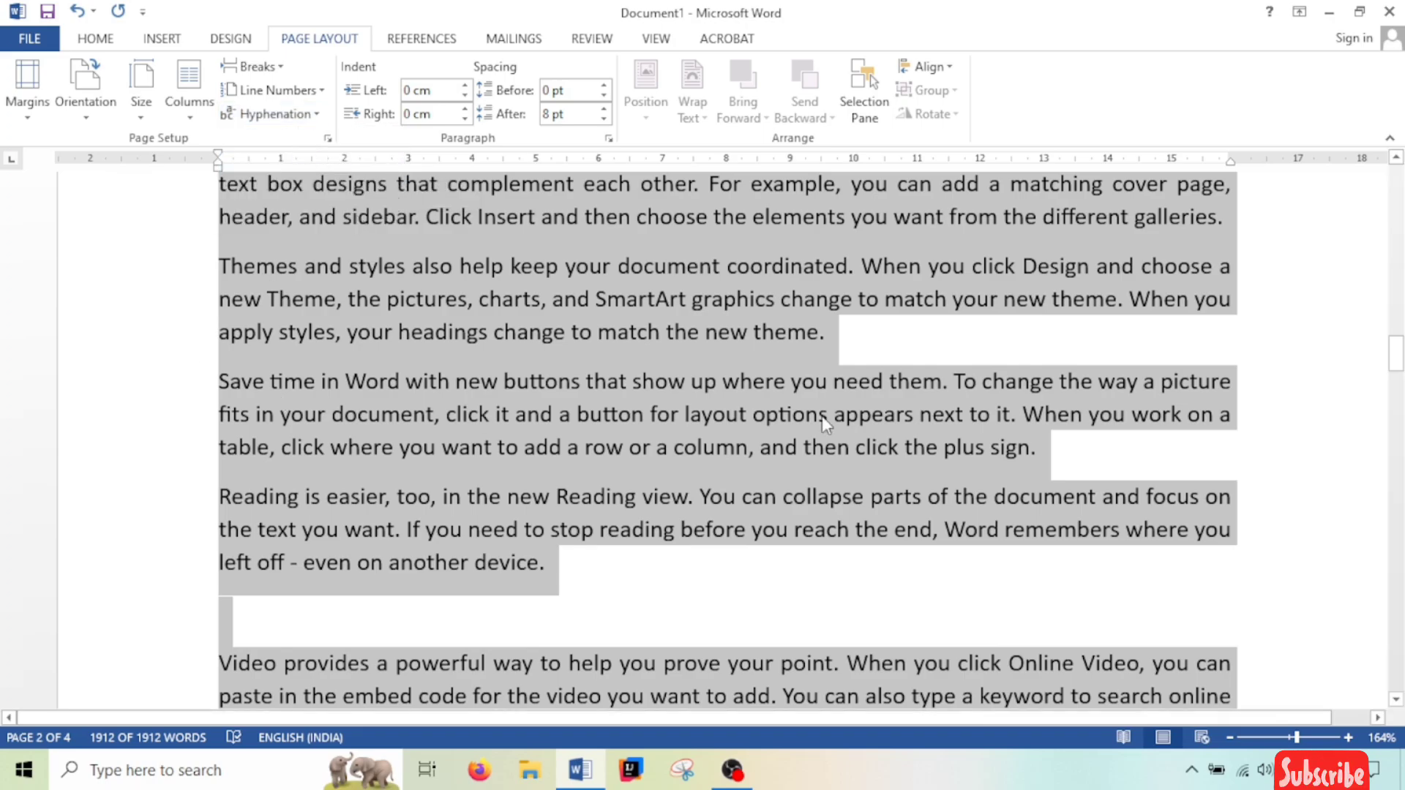
drag(1396, 354, 1396, 182)
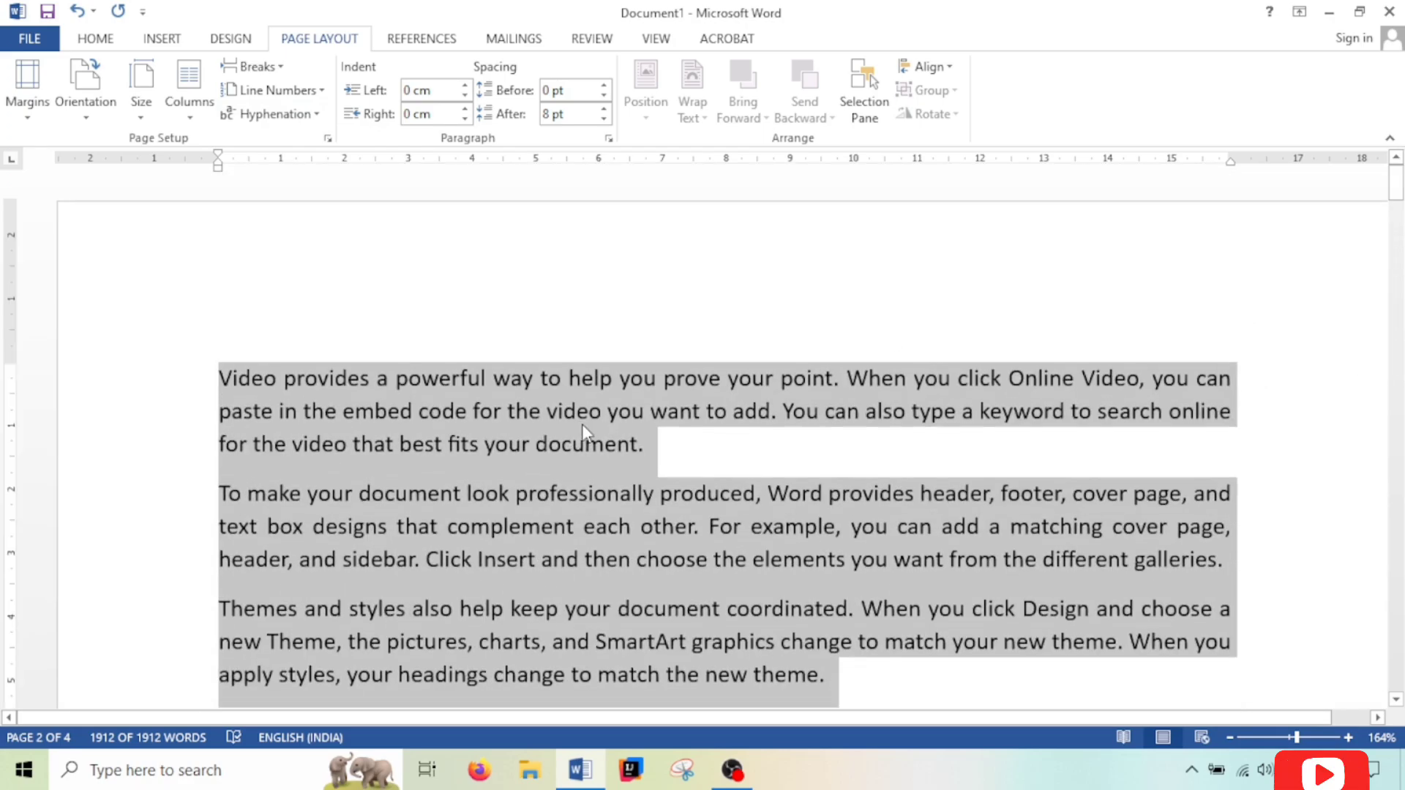
click(577, 412)
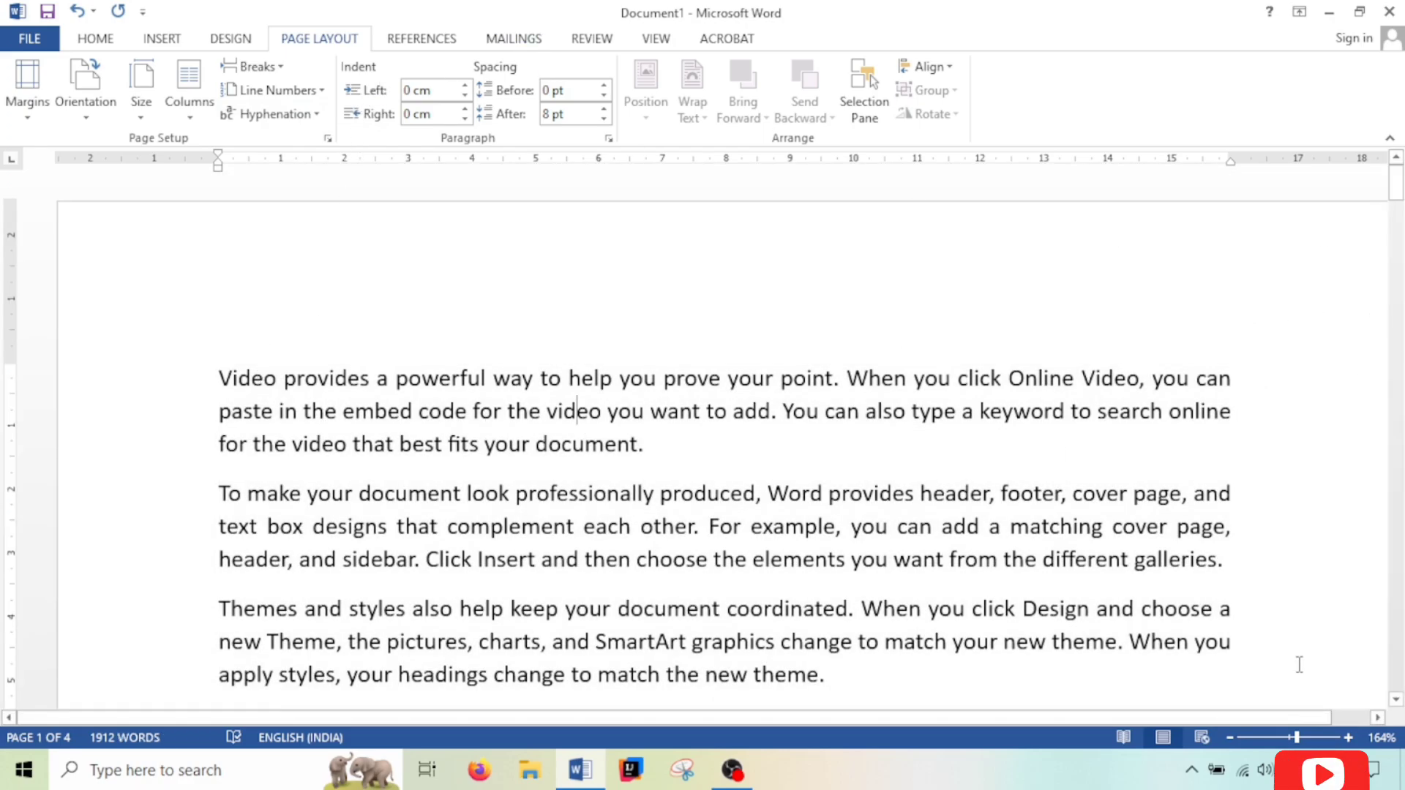
scroll(882, 497, down, 8)
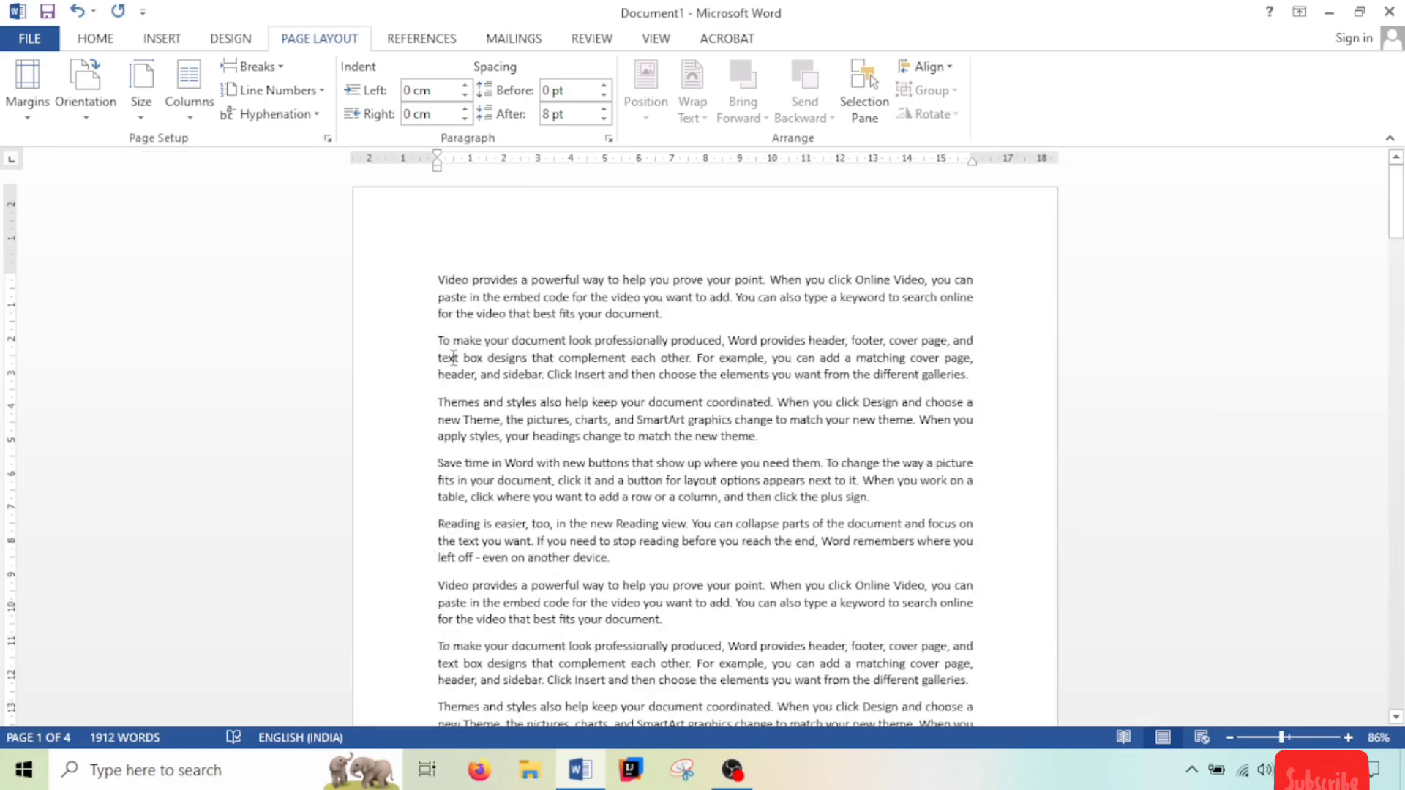
Increase the spacing before the paragraph starting "To make your document look" on the first page to 42 pt.
drag(451, 328, 465, 326)
click(453, 337)
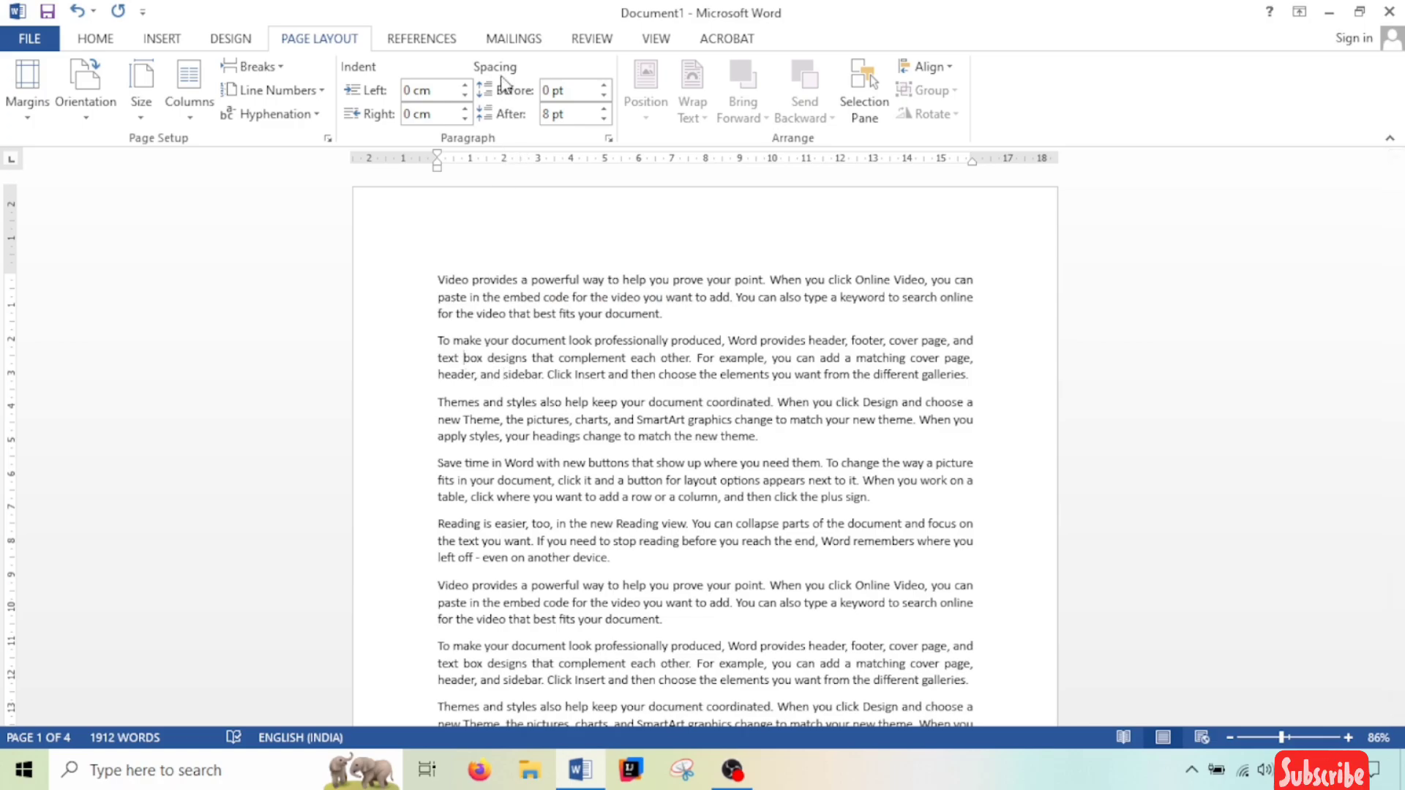
click(604, 85)
click(604, 85)
click(604, 85)
click(605, 85)
click(604, 85)
click(604, 84)
click(605, 85)
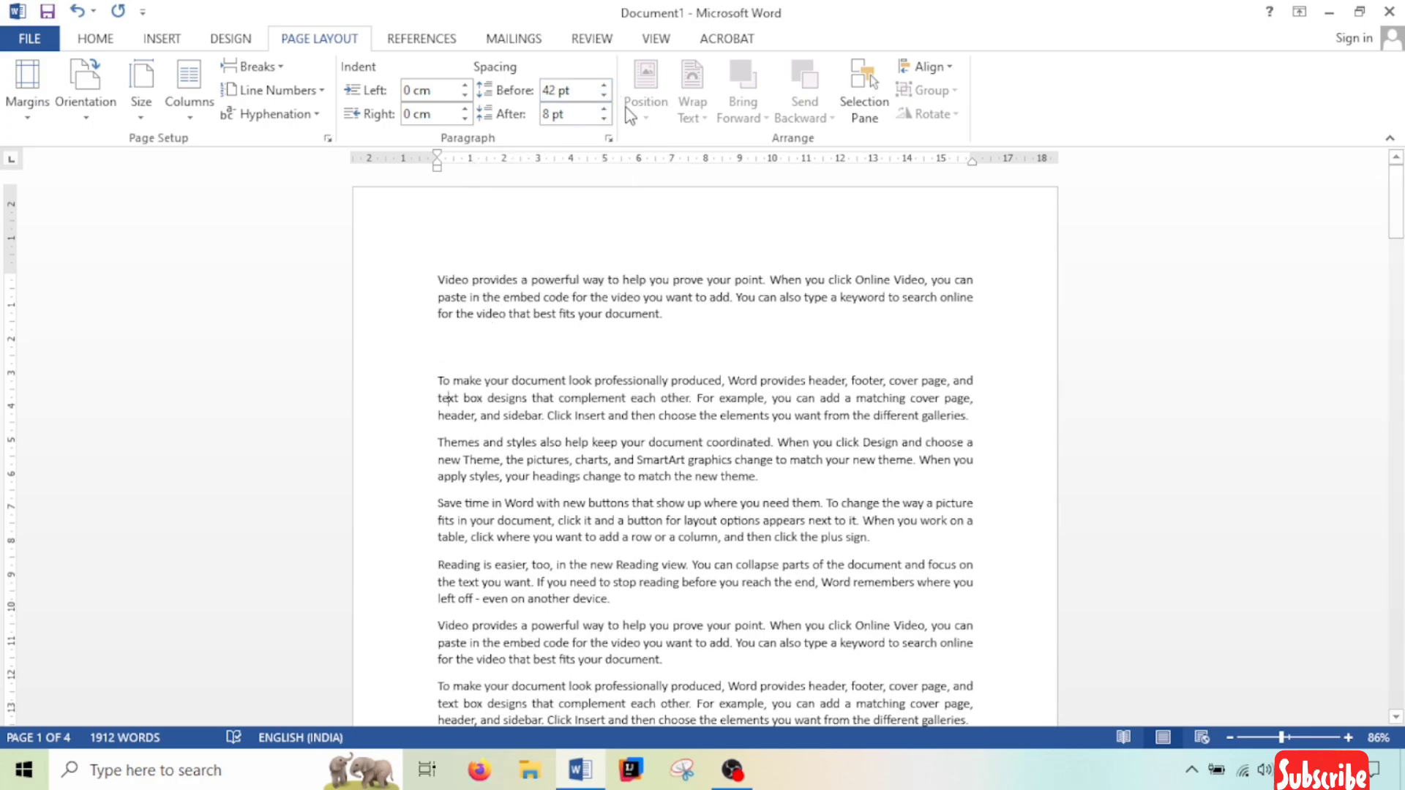
Reduce the spacing before the second paragraph on the first page to 6 pt.
click(604, 98)
click(604, 98)
click(604, 97)
click(605, 98)
click(605, 98)
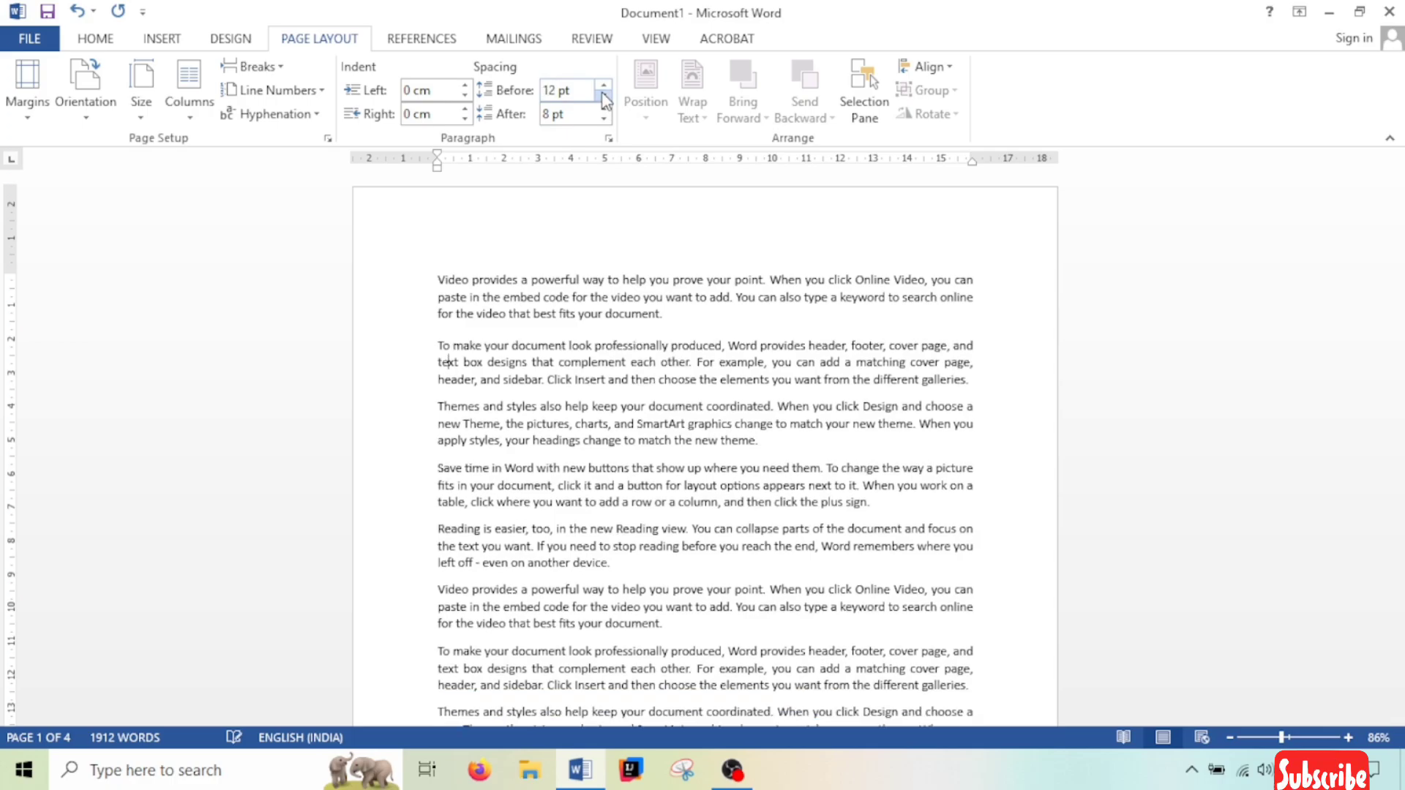
click(604, 97)
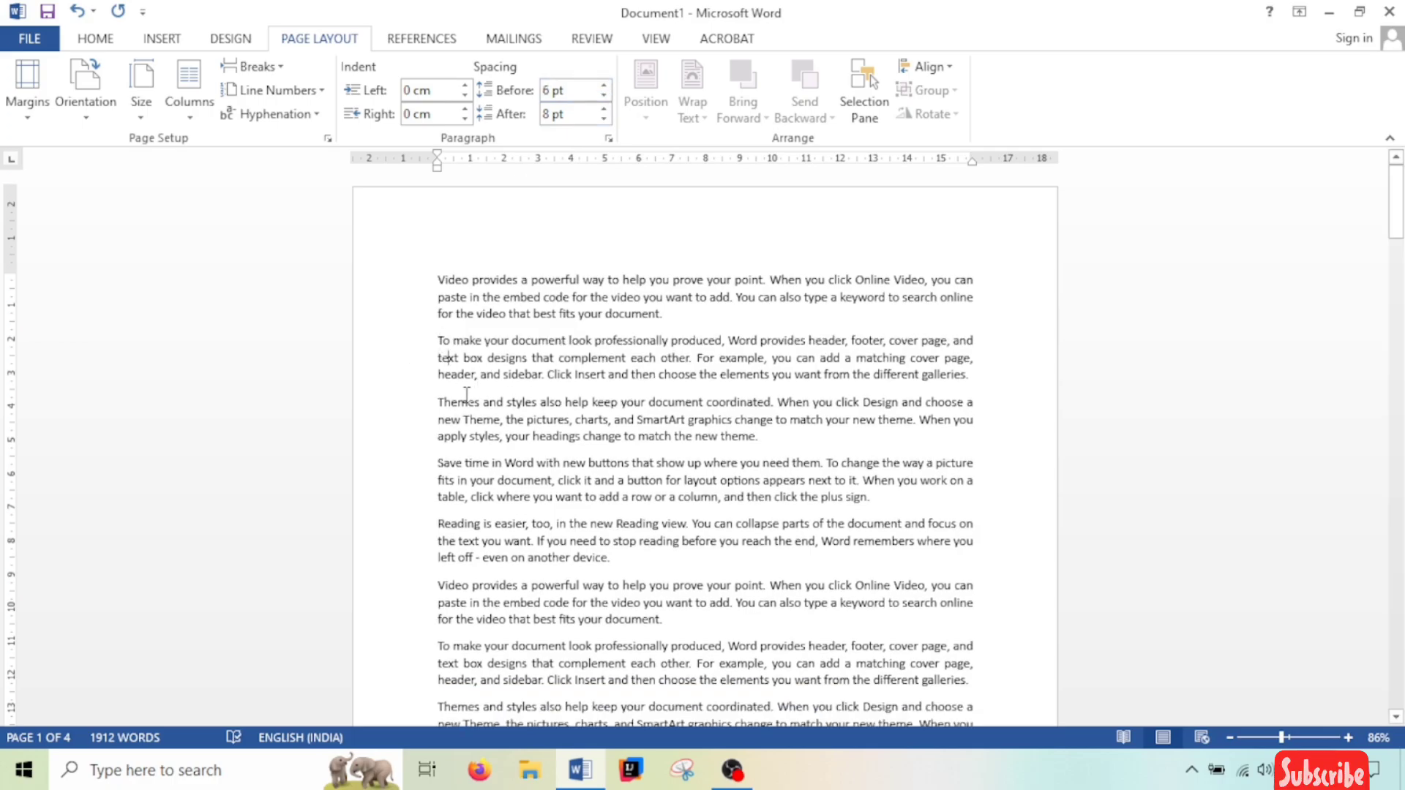
Increase the spacing after the second paragraph on the first page to 66 pt.
click(604, 118)
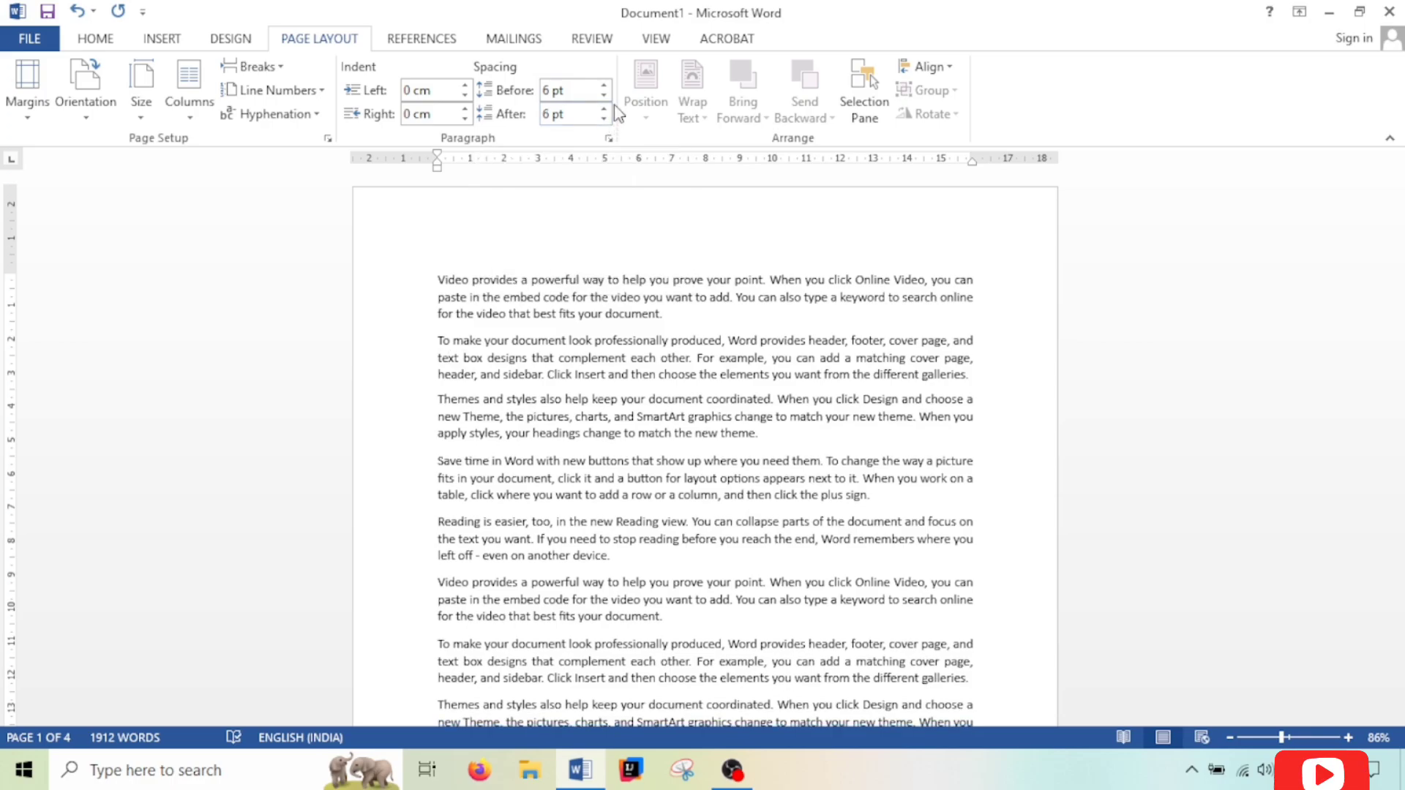
click(604, 108)
click(604, 108)
click(604, 109)
click(604, 109)
click(604, 108)
click(605, 108)
click(604, 108)
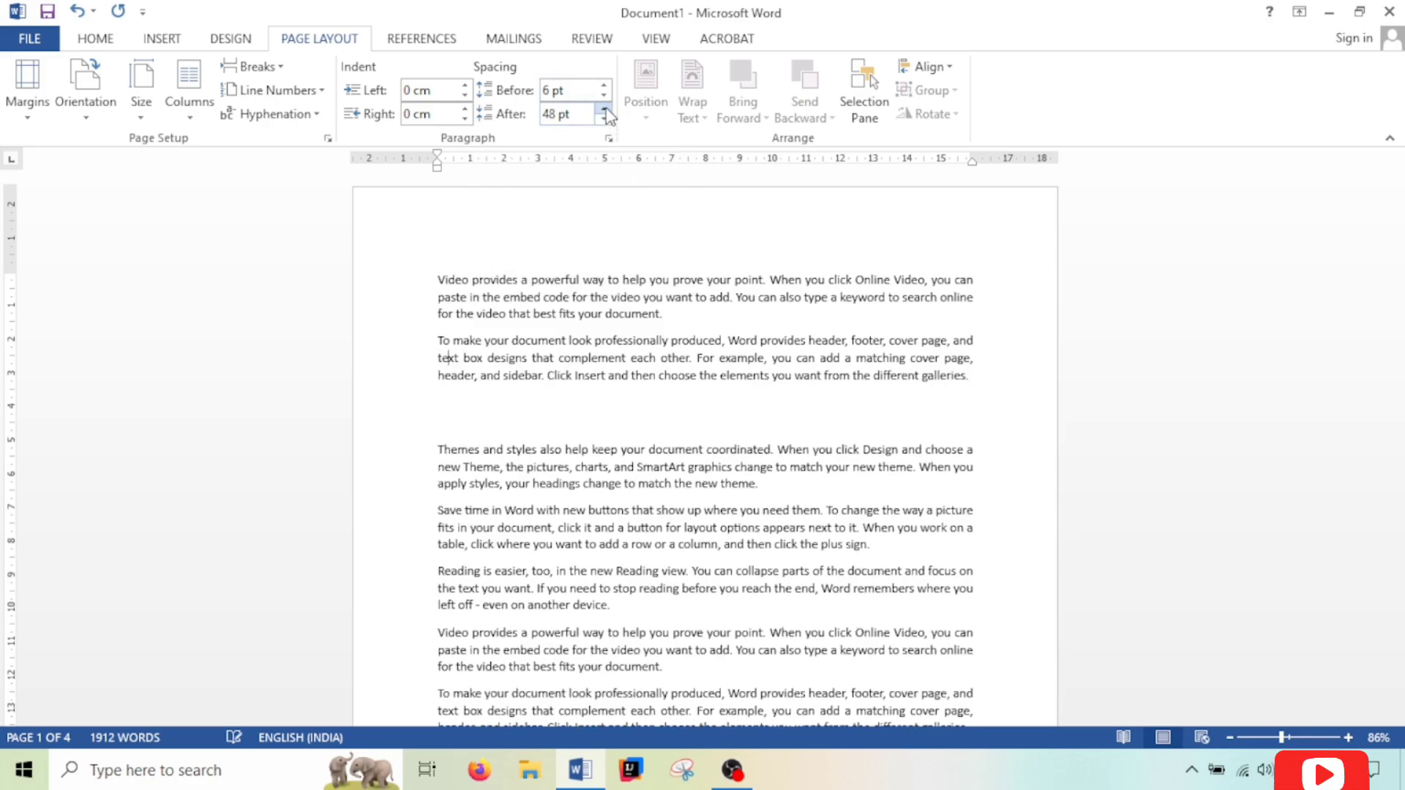
click(605, 108)
click(605, 108)
click(604, 108)
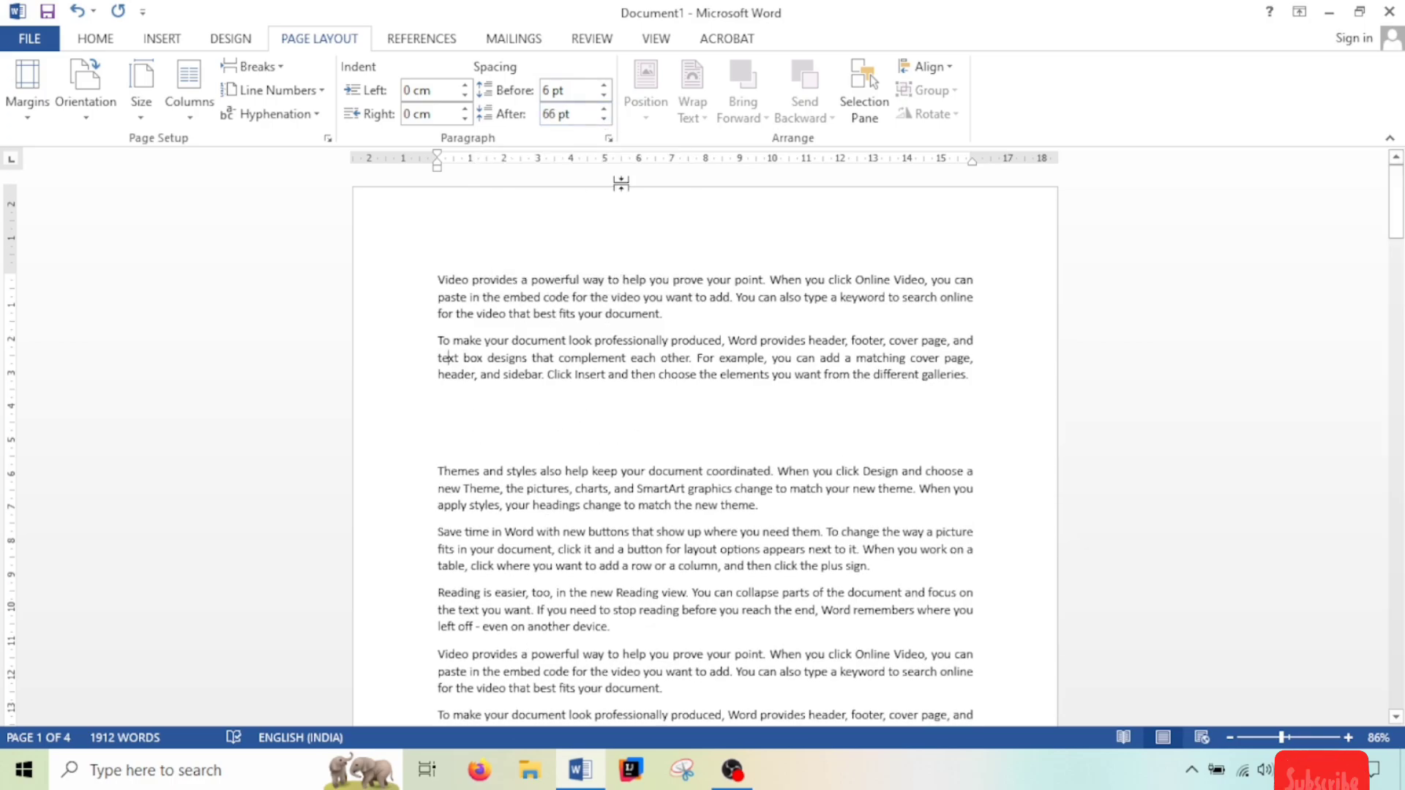
Select the whole document and set the spacing after every paragraph to 36 pt.
key(ctrl+a)
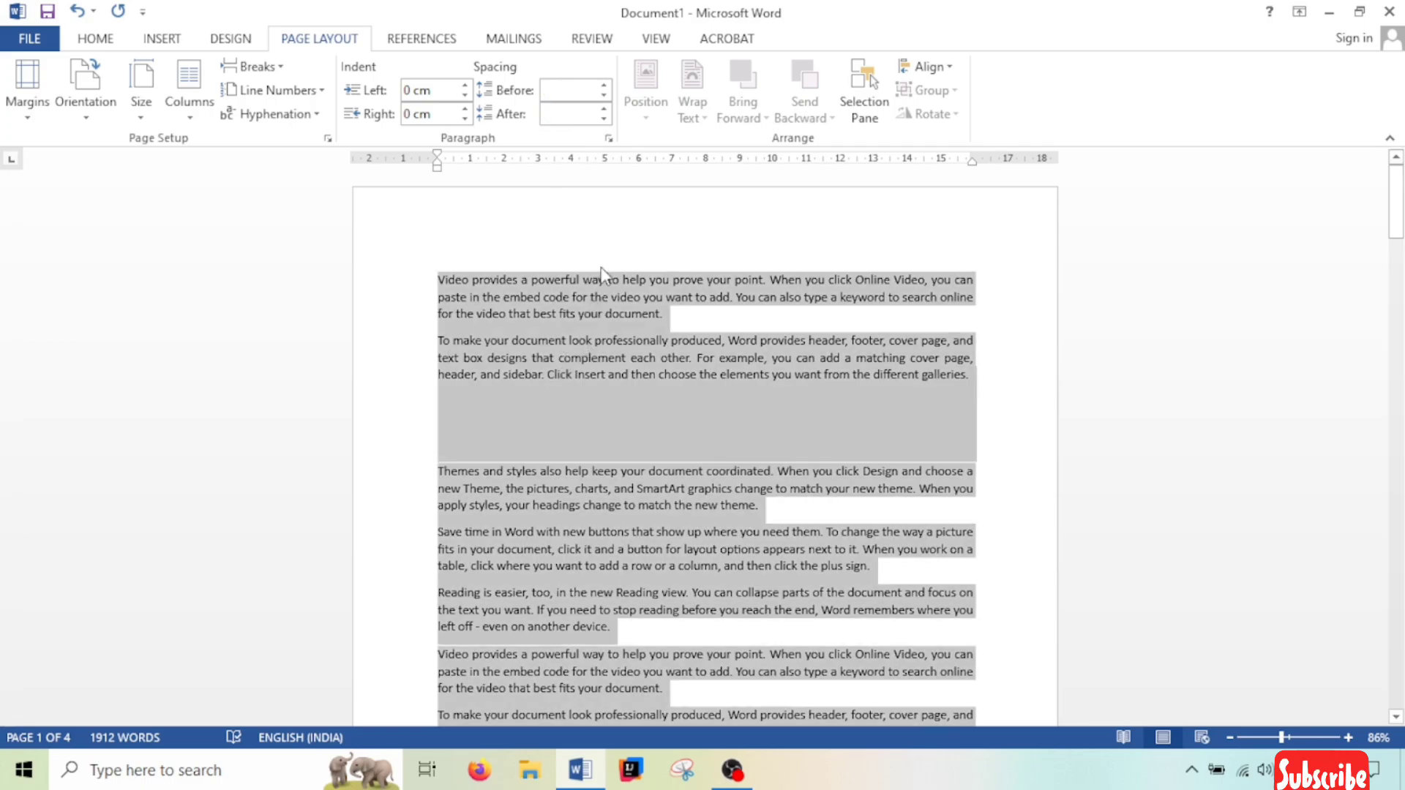
click(603, 119)
click(604, 109)
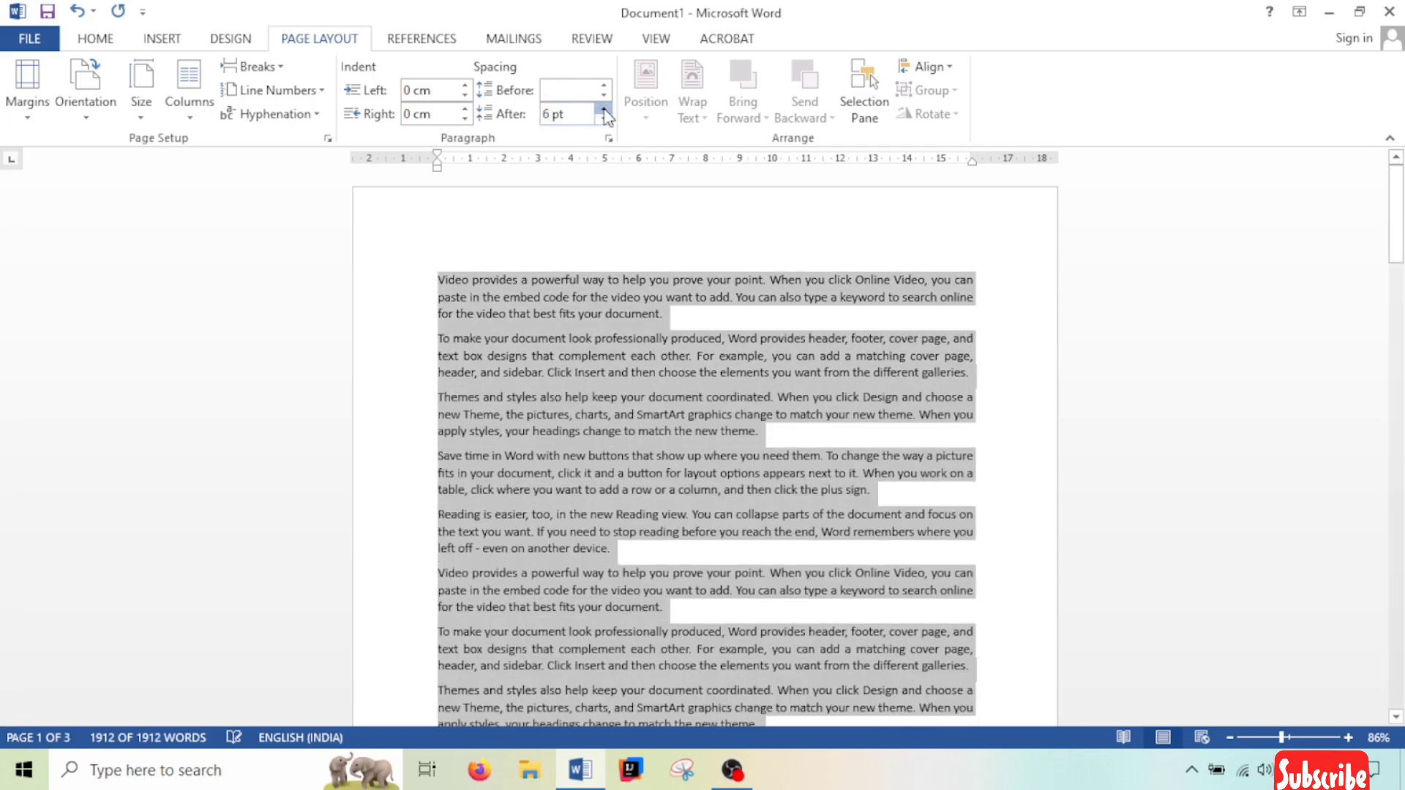
click(604, 109)
click(604, 109)
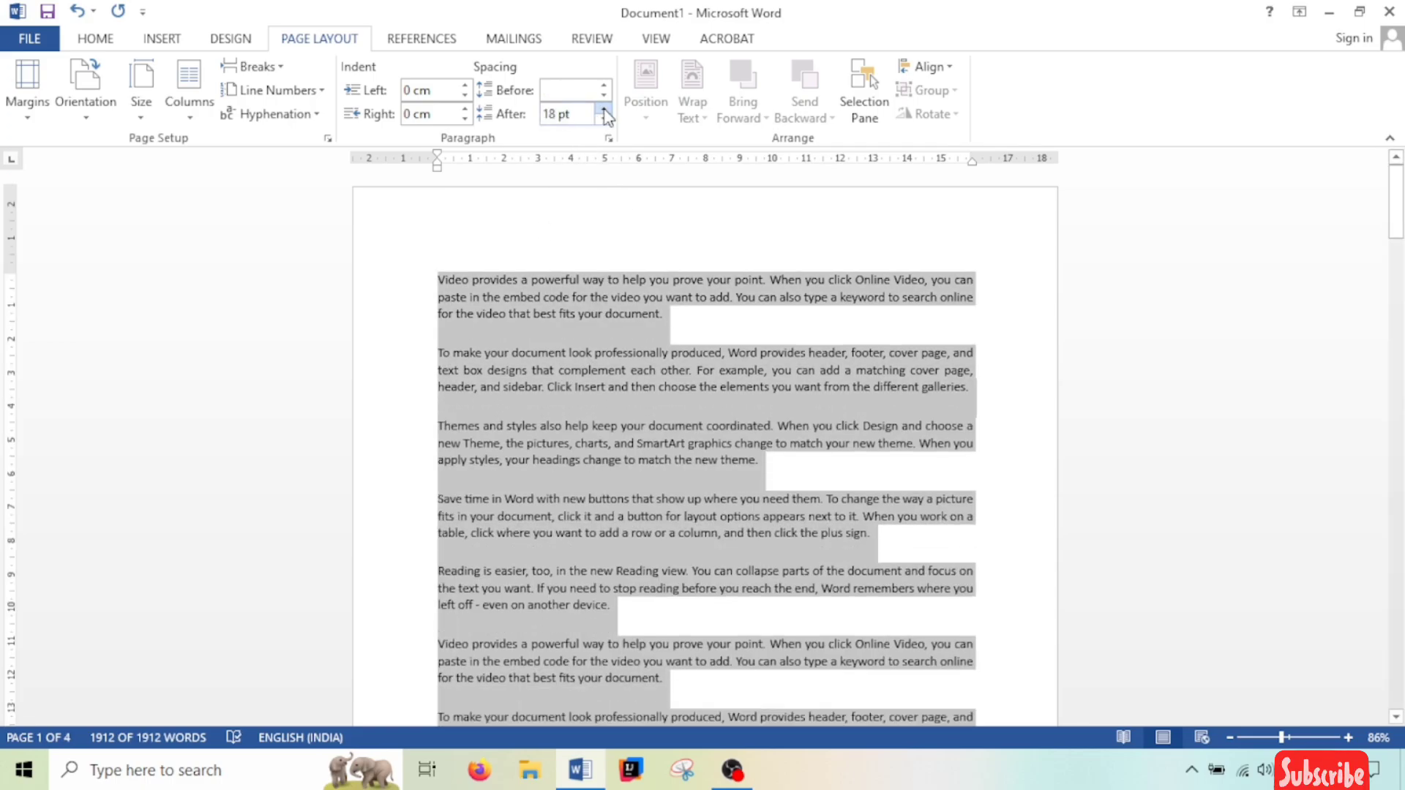
click(604, 109)
click(604, 109)
click(604, 109)
click(604, 109)
click(605, 119)
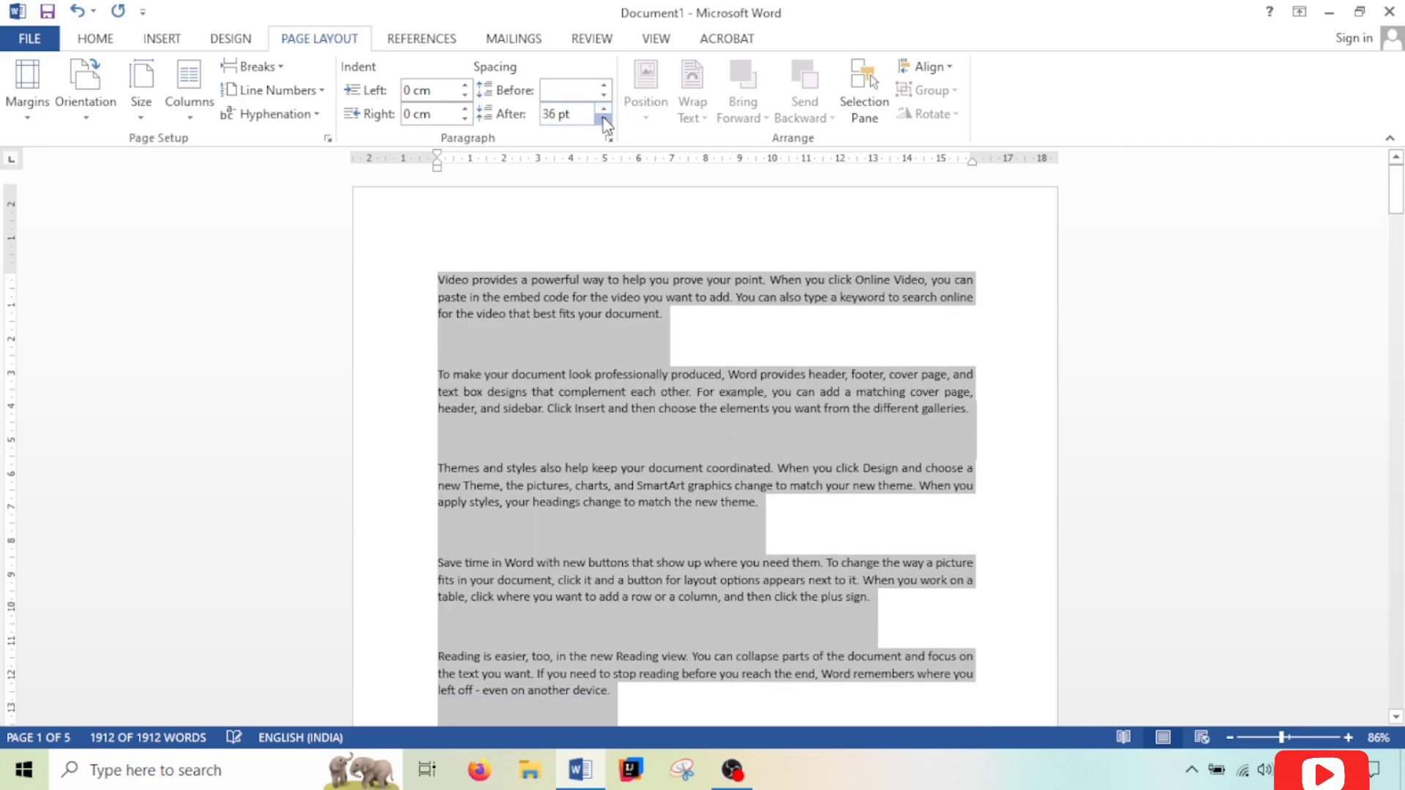
Reduce the spacing after all the selected paragraphs to 12 pt.
click(604, 119)
click(605, 118)
click(604, 118)
click(604, 118)
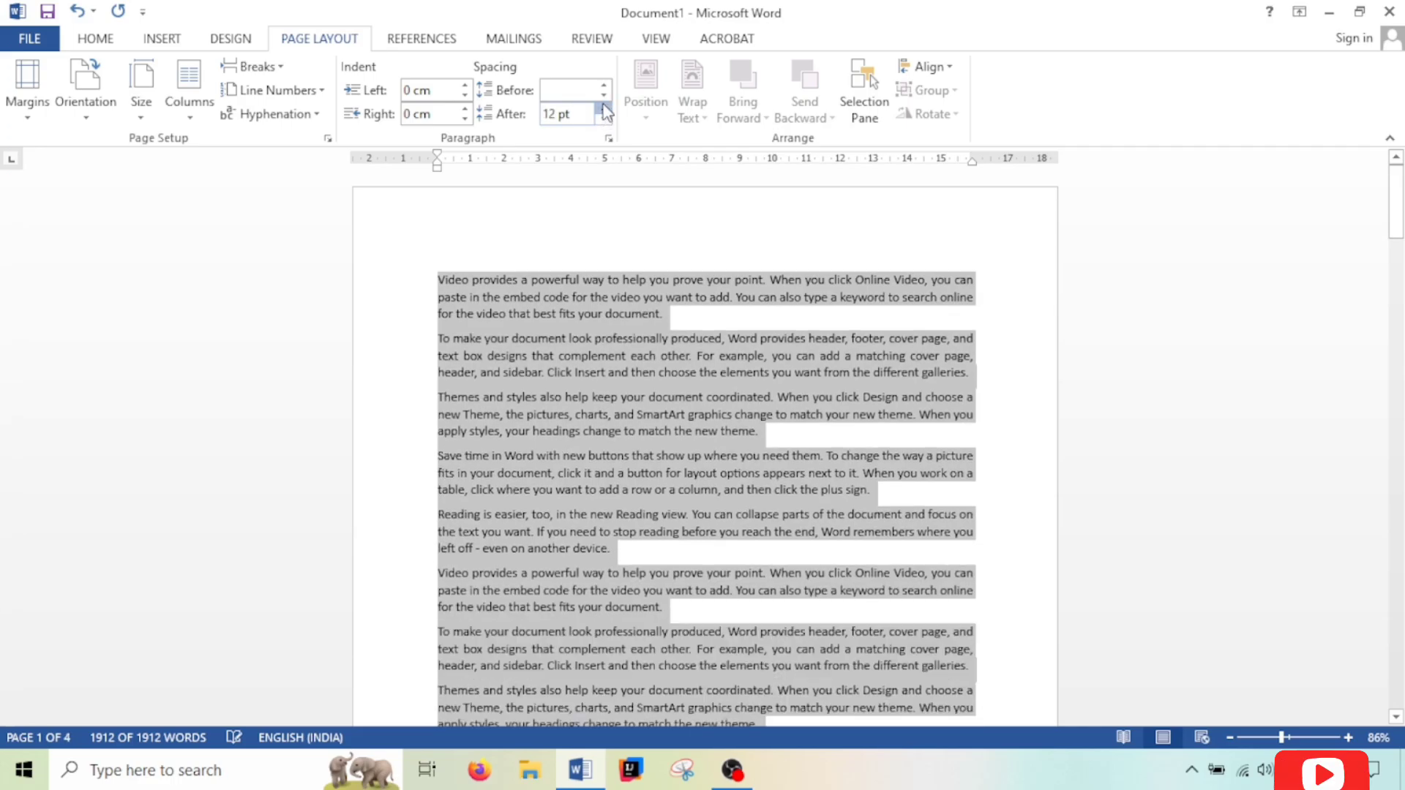
Try larger spacing before all the selected paragraphs, and settle on 6 pt.
click(605, 86)
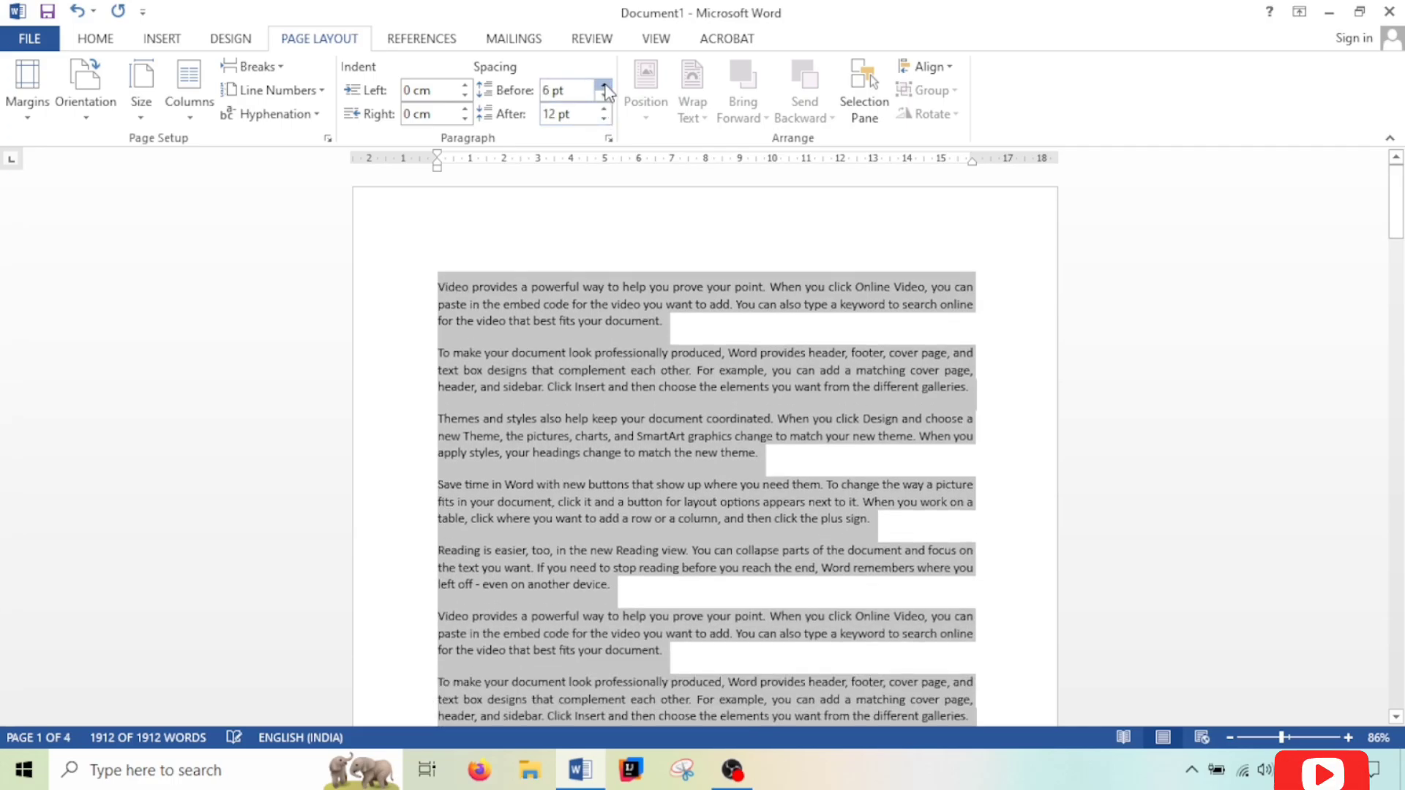
click(605, 86)
click(604, 86)
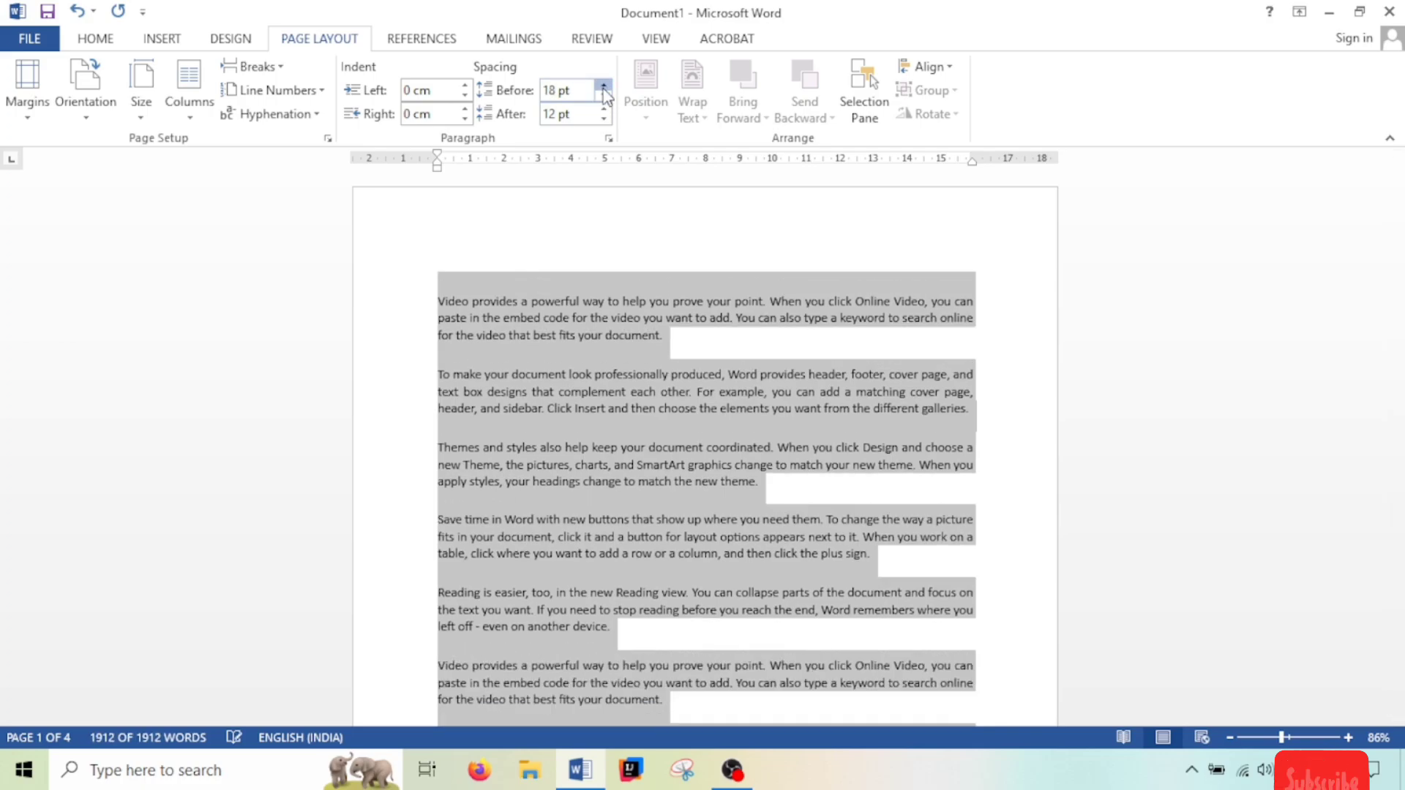
click(604, 85)
click(604, 85)
click(604, 86)
click(604, 96)
click(605, 97)
click(604, 97)
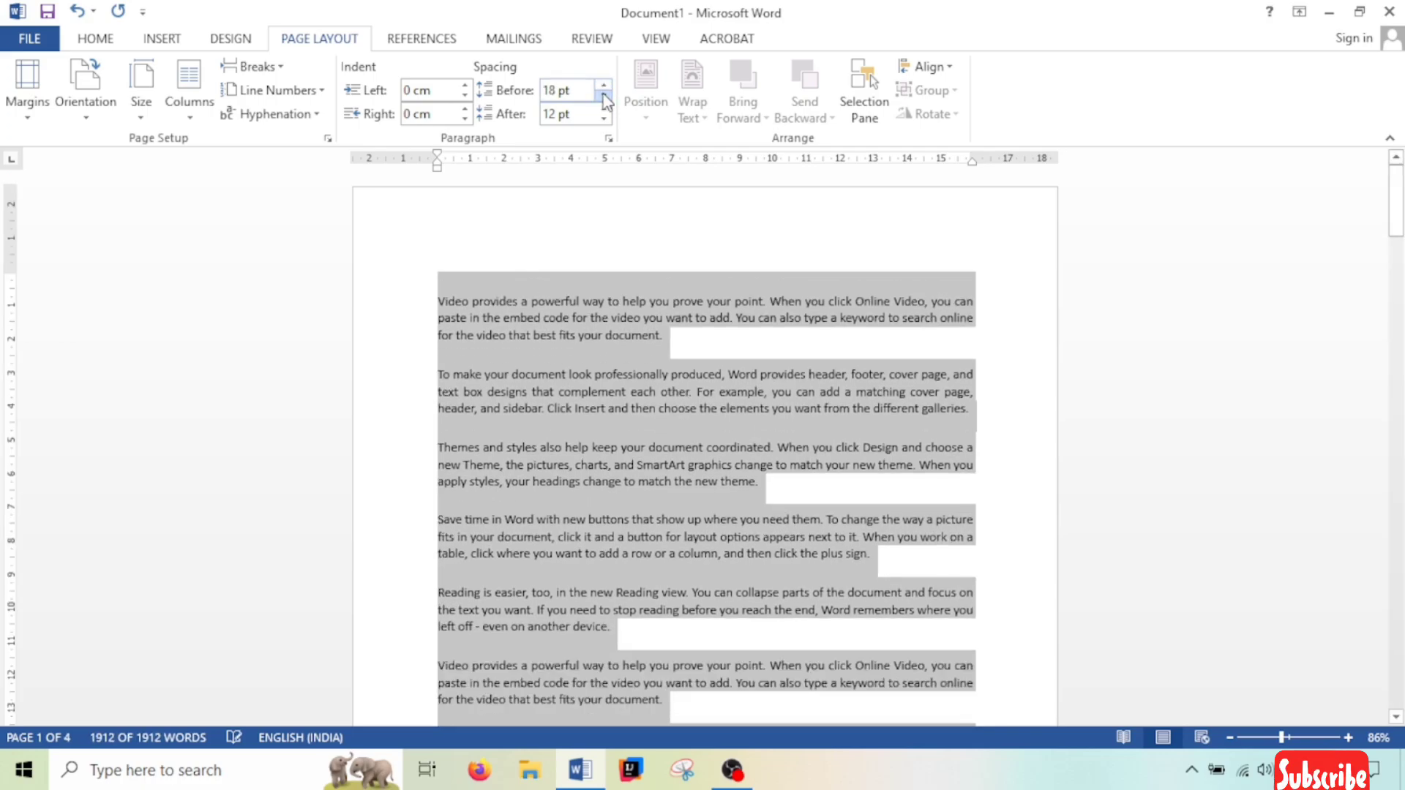
click(604, 97)
click(605, 97)
Lower the spacing after all paragraphs to 6 pt, return it to 12 pt, and clear the text selection.
click(604, 119)
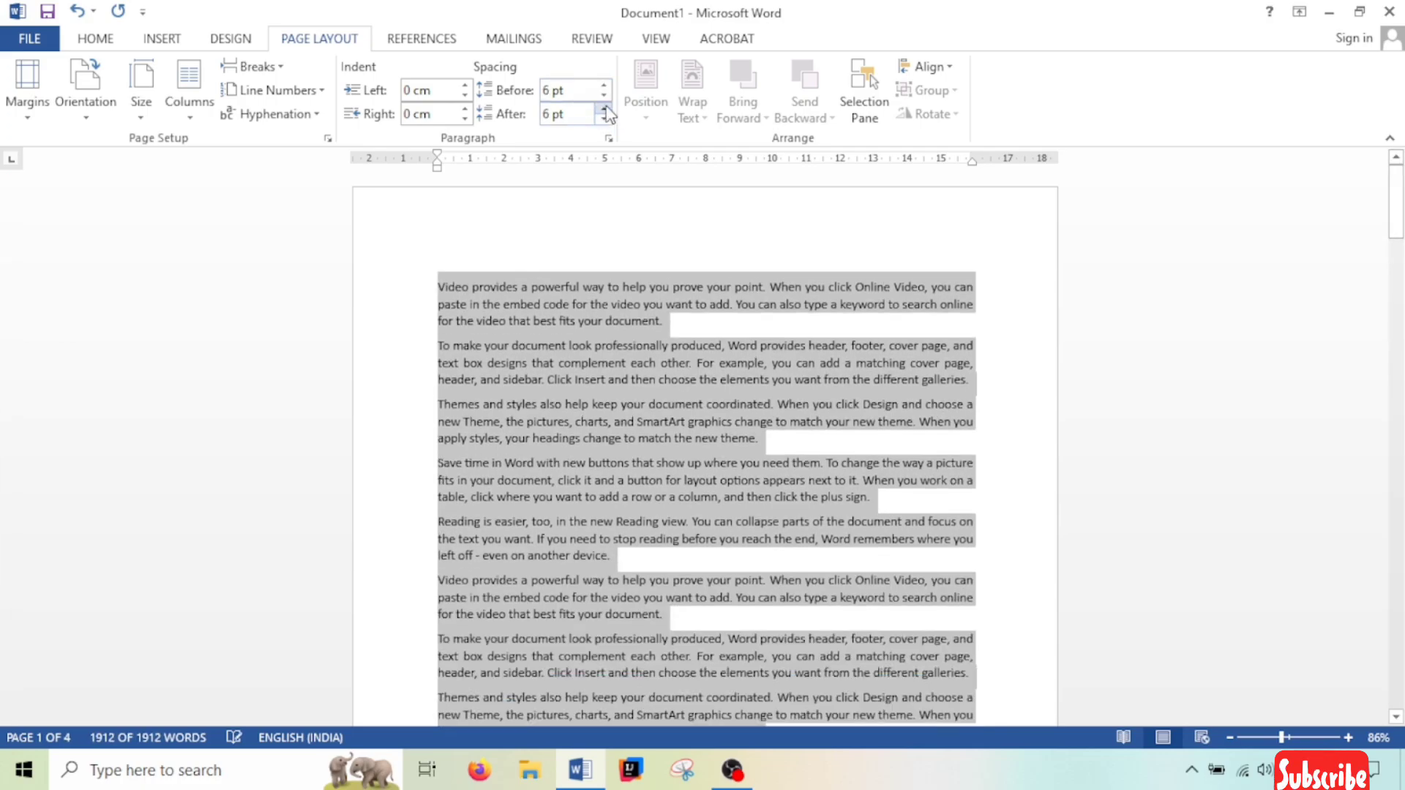
click(604, 108)
click(681, 325)
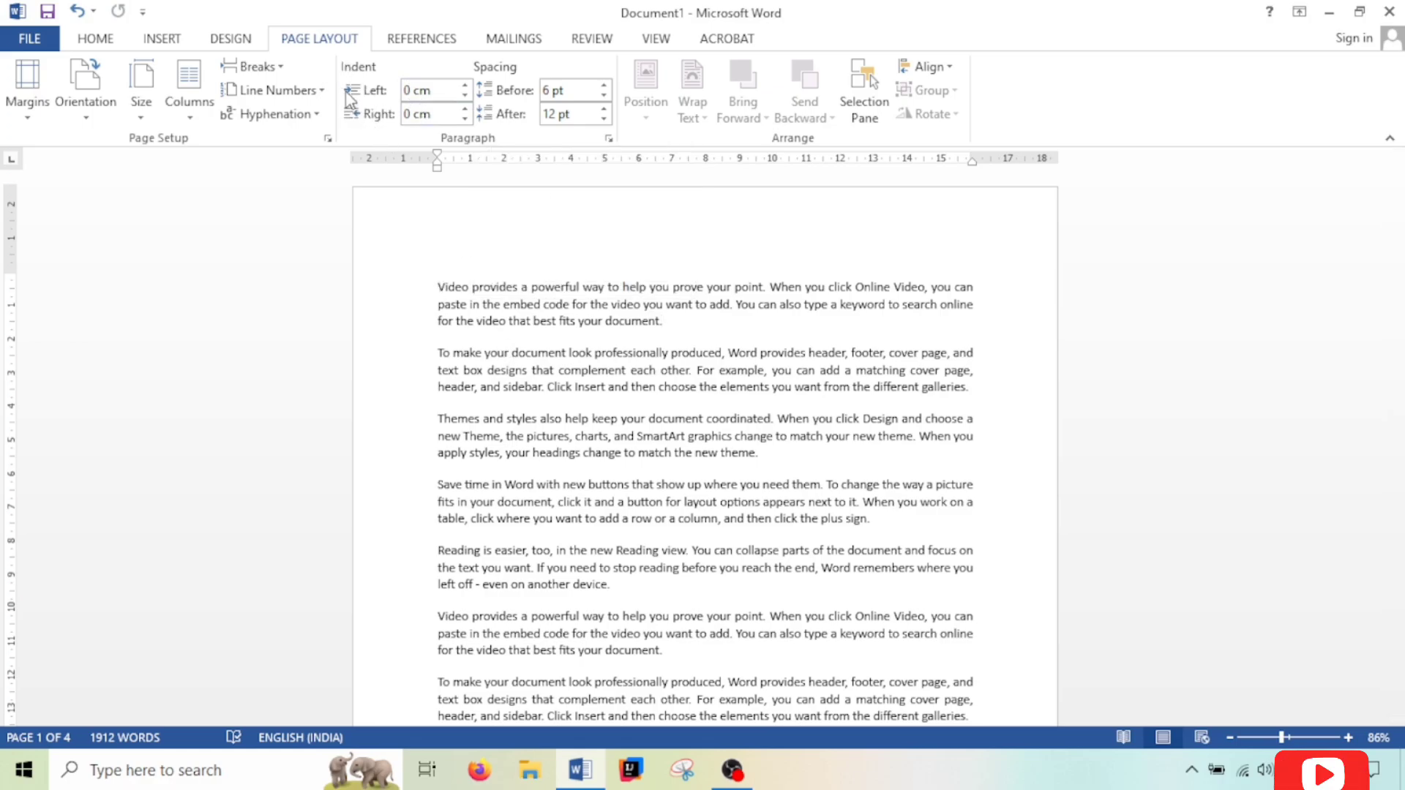
Increase the left indent of the first paragraph to 1.2 cm.
click(464, 86)
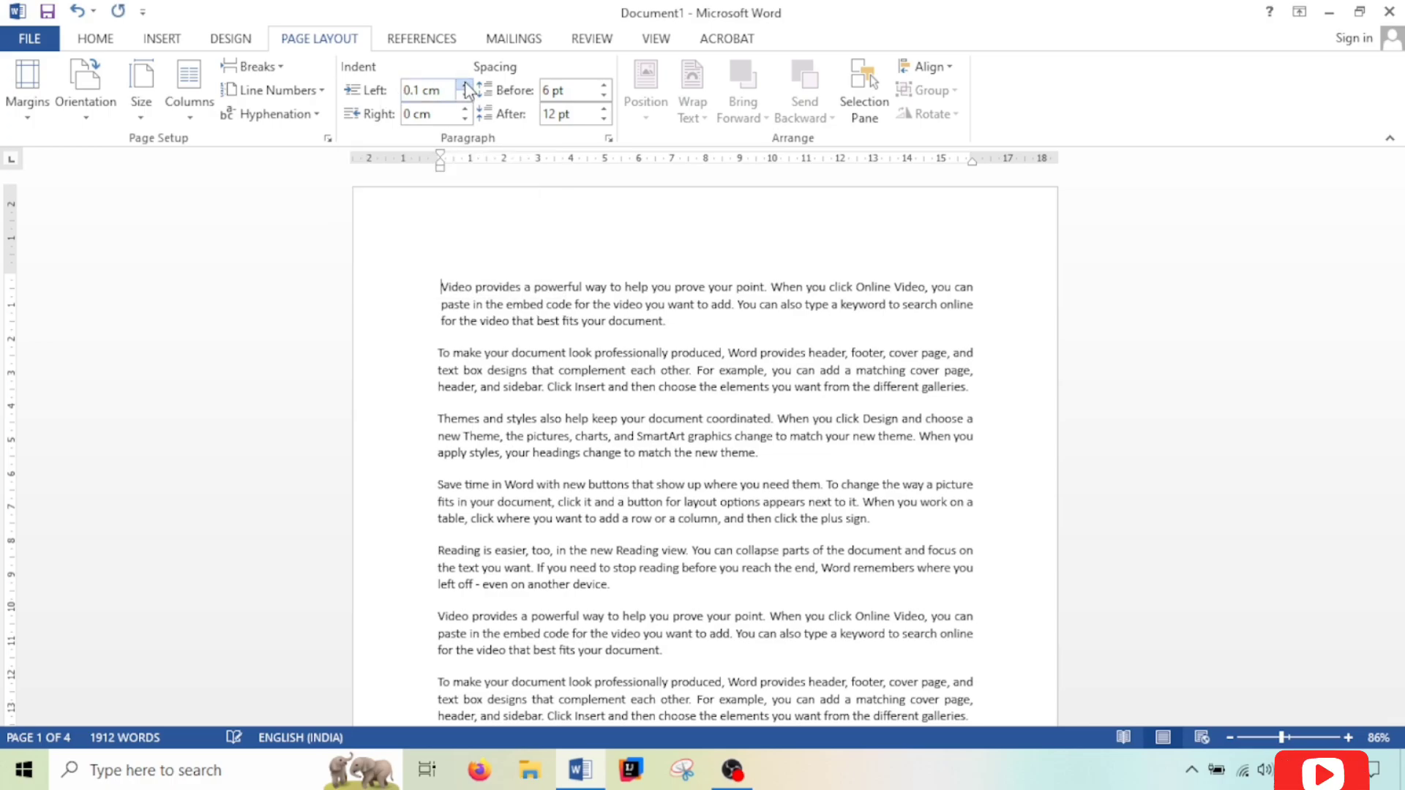
click(465, 86)
click(464, 86)
click(464, 85)
click(464, 85)
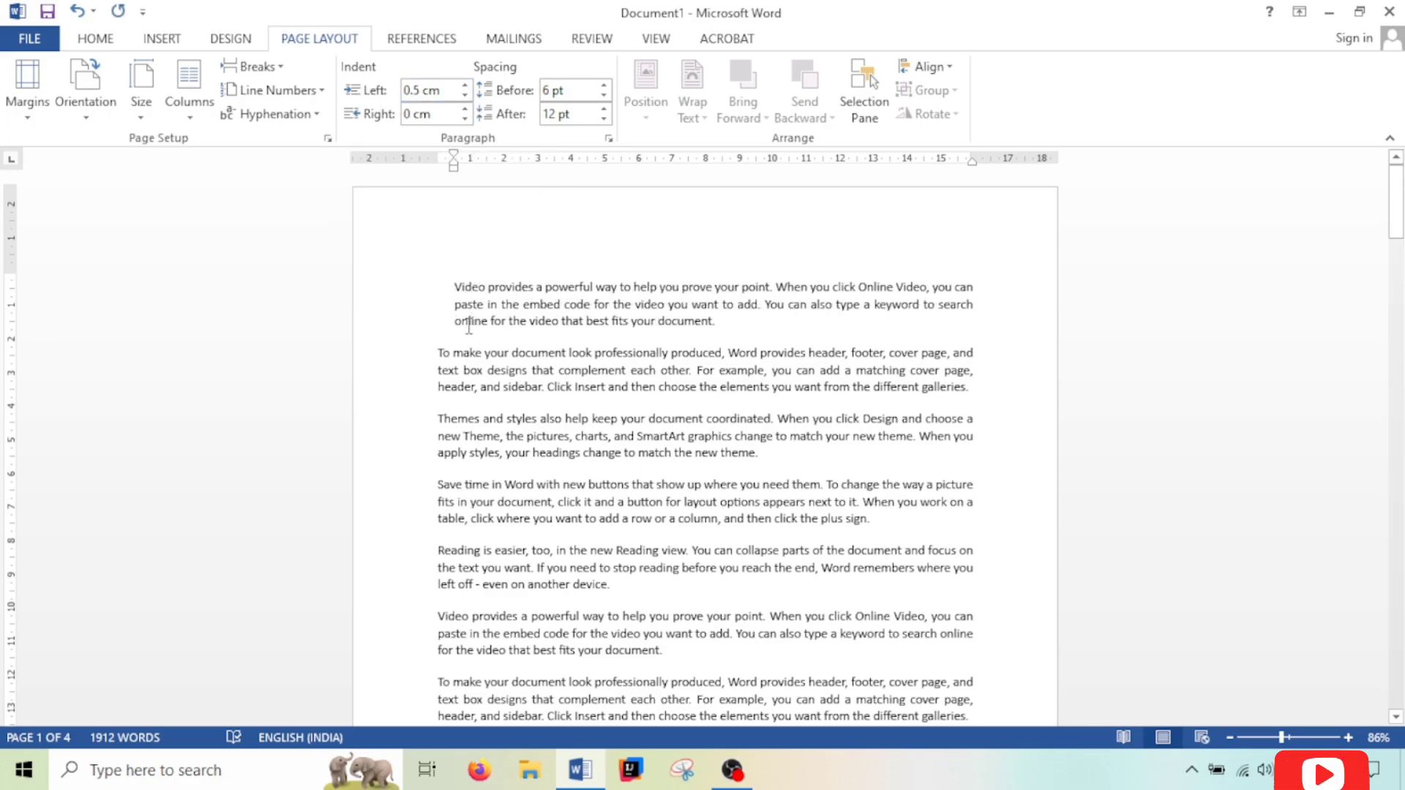
click(464, 86)
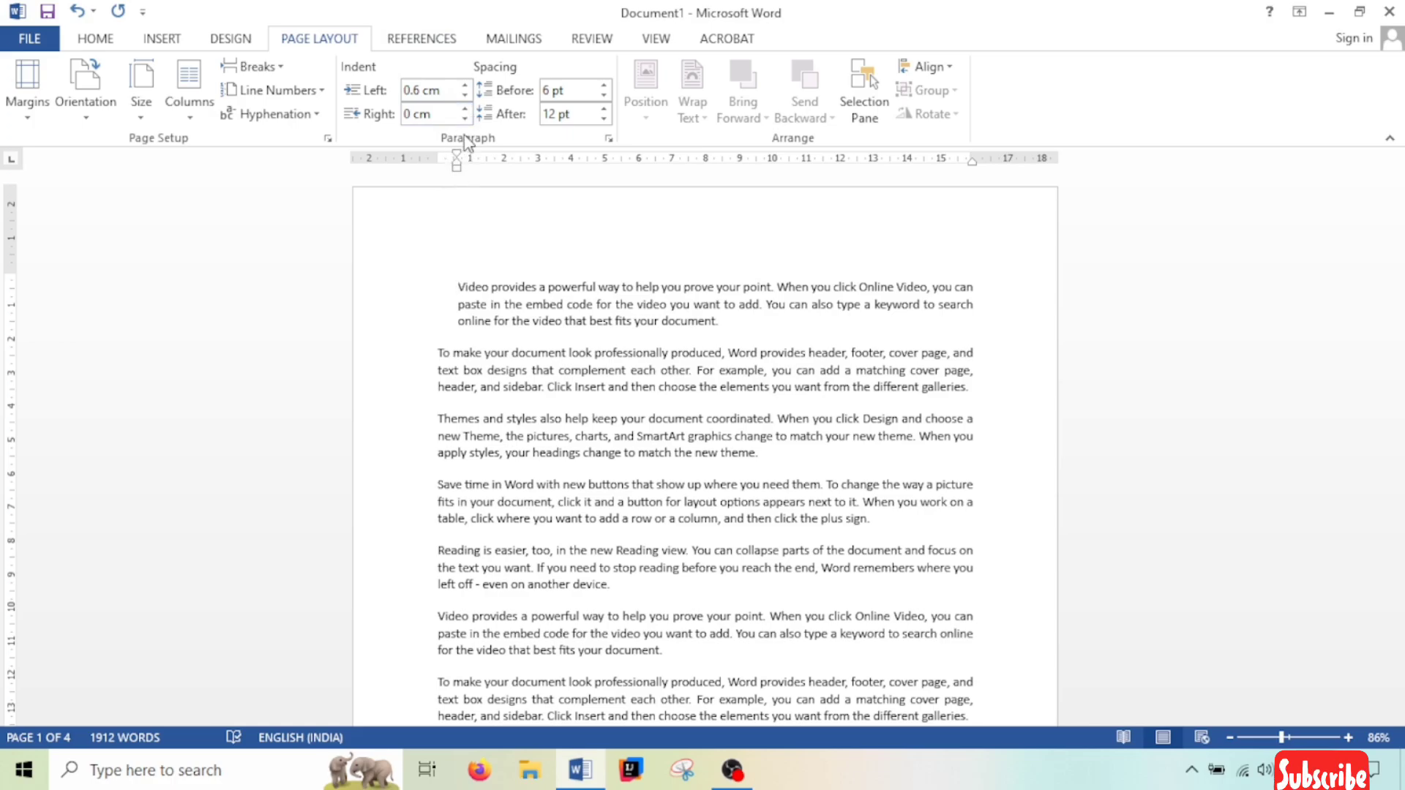
click(465, 86)
click(465, 86)
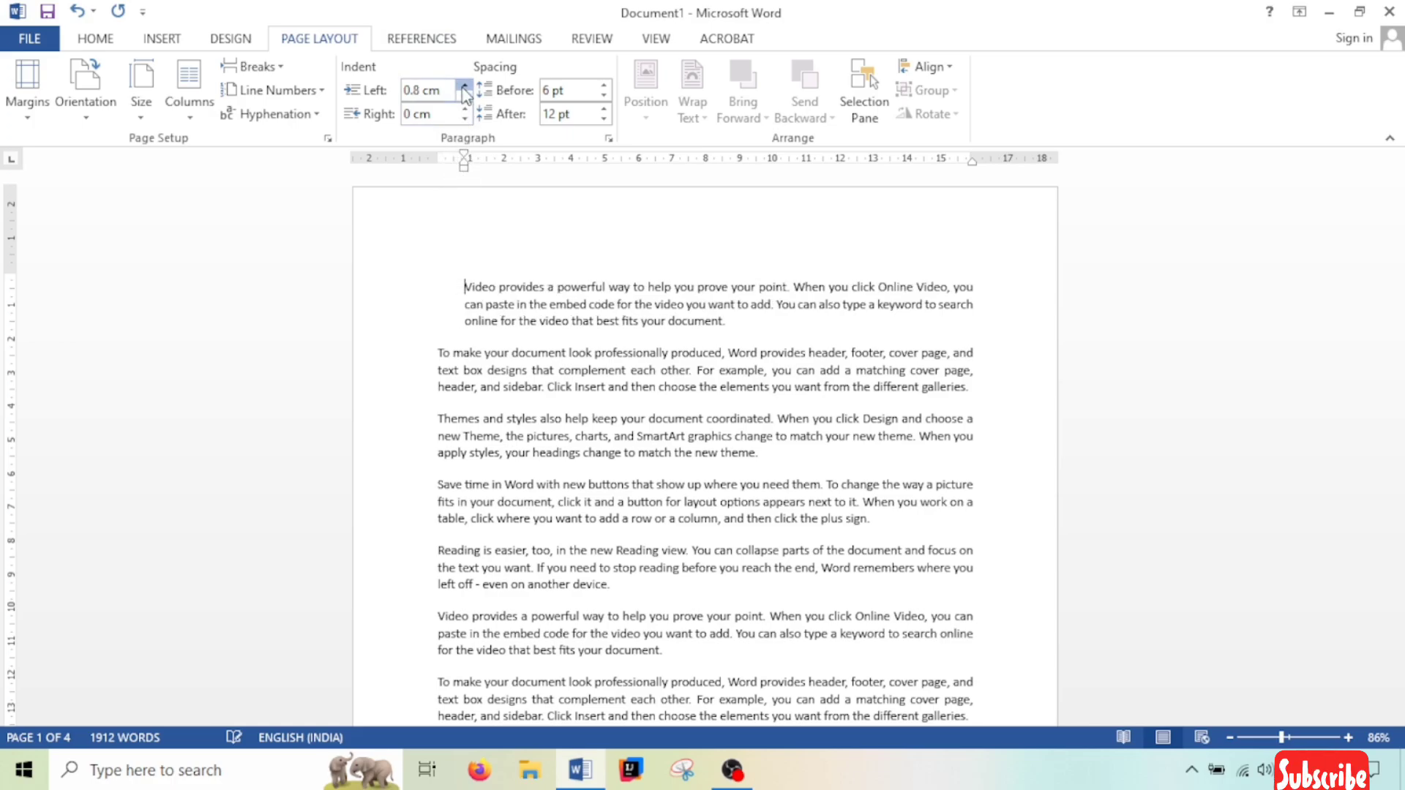
click(465, 86)
click(464, 85)
click(465, 86)
click(464, 86)
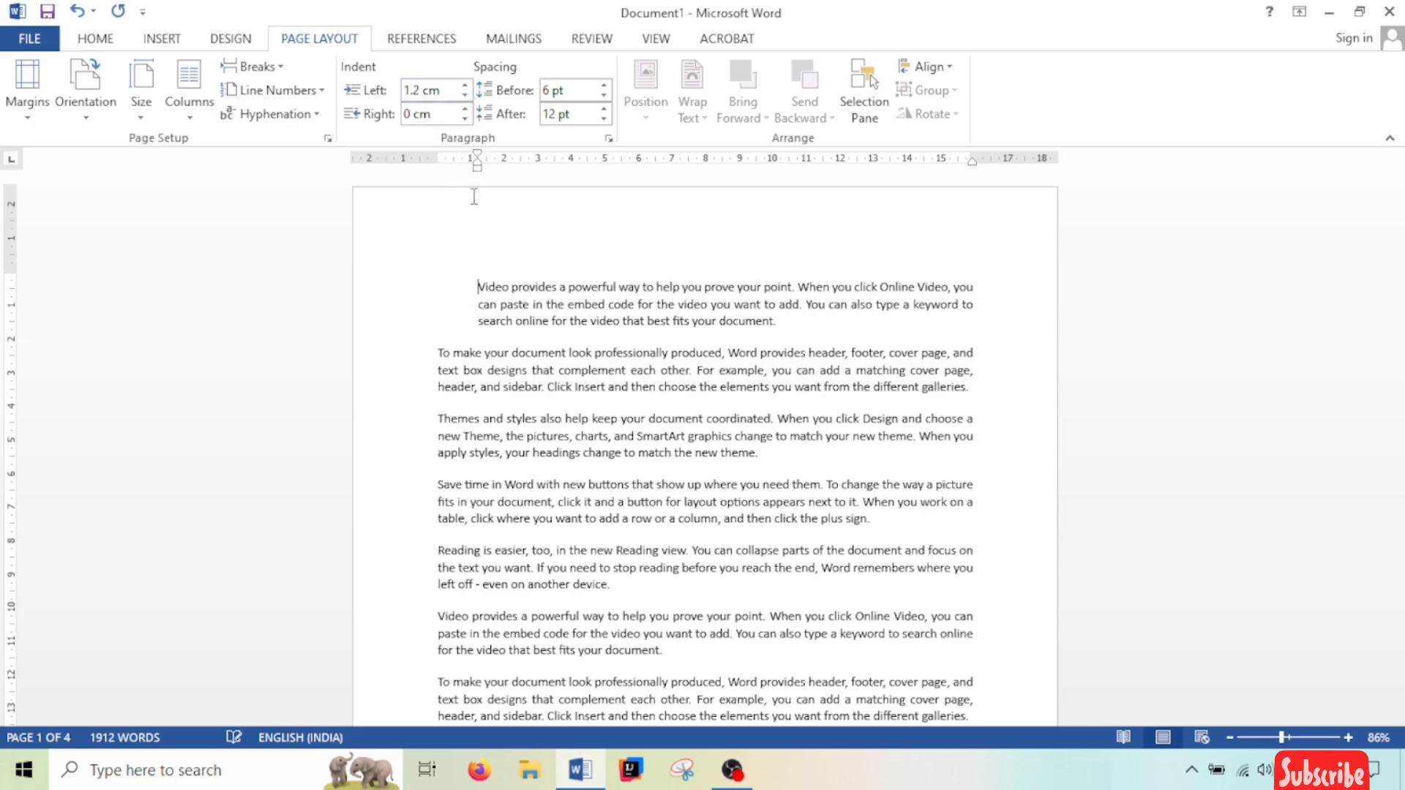
Reduce the first paragraph's left indent to 0 cm and try moving its indent marker on the ruler.
click(465, 95)
click(465, 94)
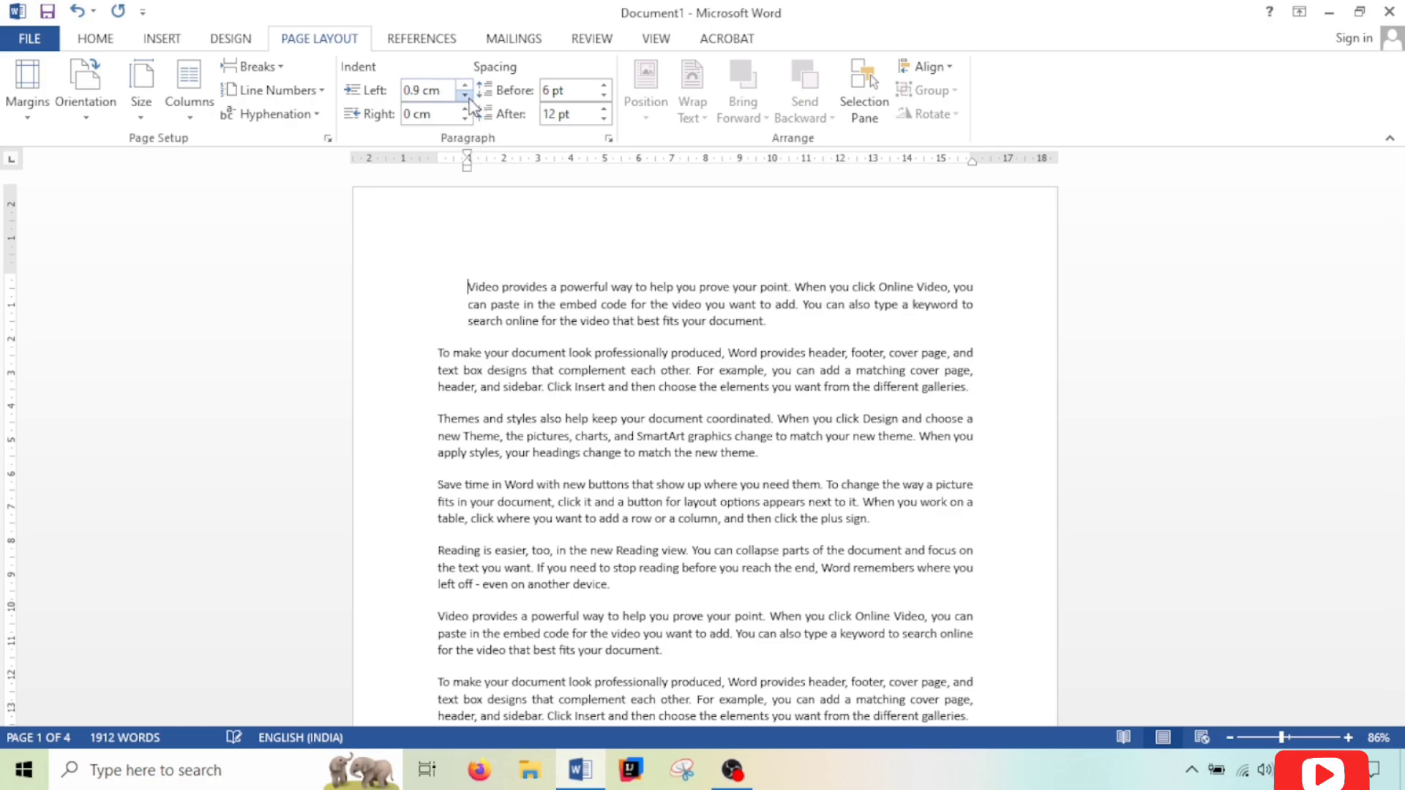
click(465, 95)
click(464, 95)
click(464, 94)
click(464, 94)
click(465, 95)
click(465, 95)
click(466, 96)
click(465, 95)
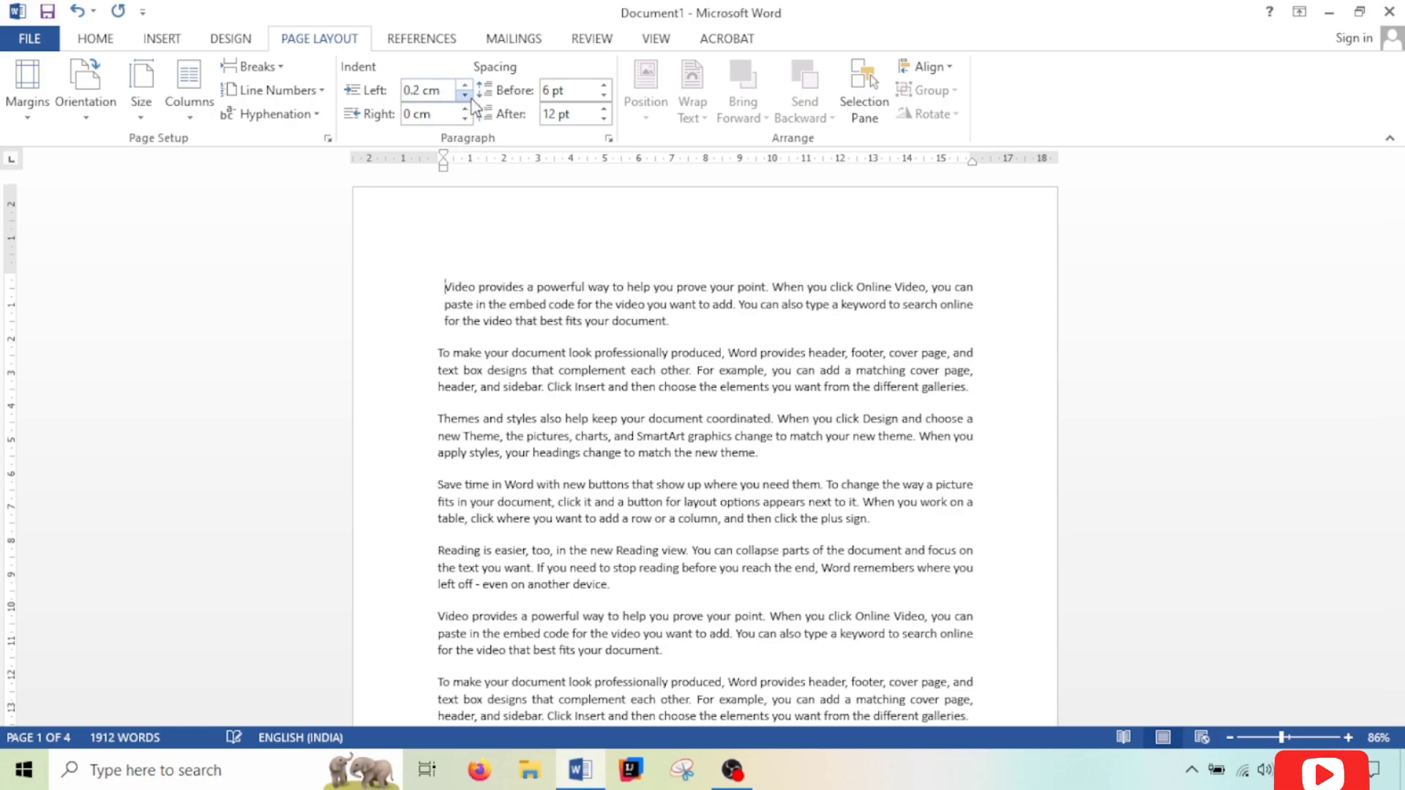
click(466, 95)
click(466, 95)
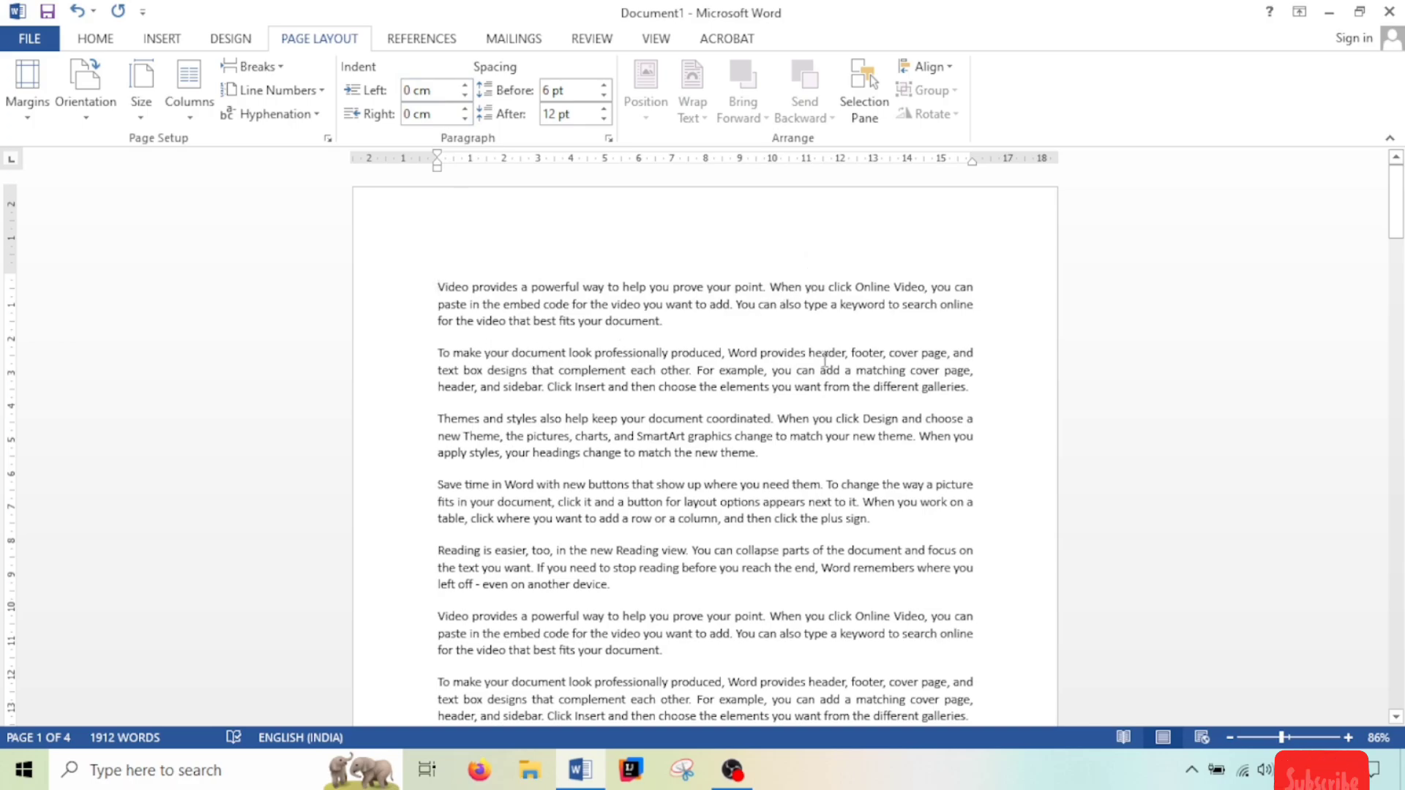
mouse_move(438, 159)
mouse_down()
mouse_move(489, 174)
mouse_move(931, 189)
mouse_move(618, 196)
mouse_move(437, 178)
mouse_up()
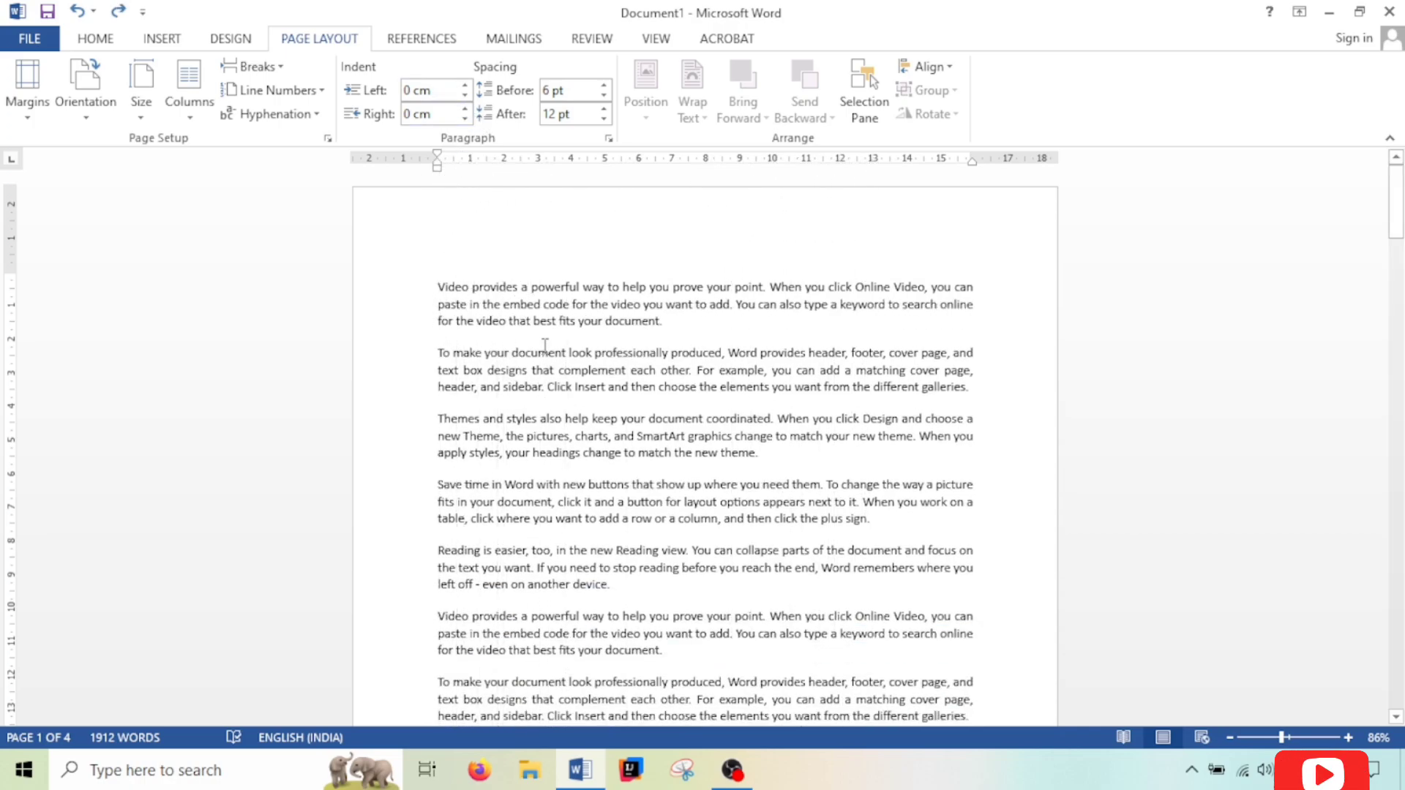
Increase the right indent of the paragraph starting "To make your document look" to 8.1 cm.
click(465, 110)
click(465, 110)
drag(468, 111, 468, 111)
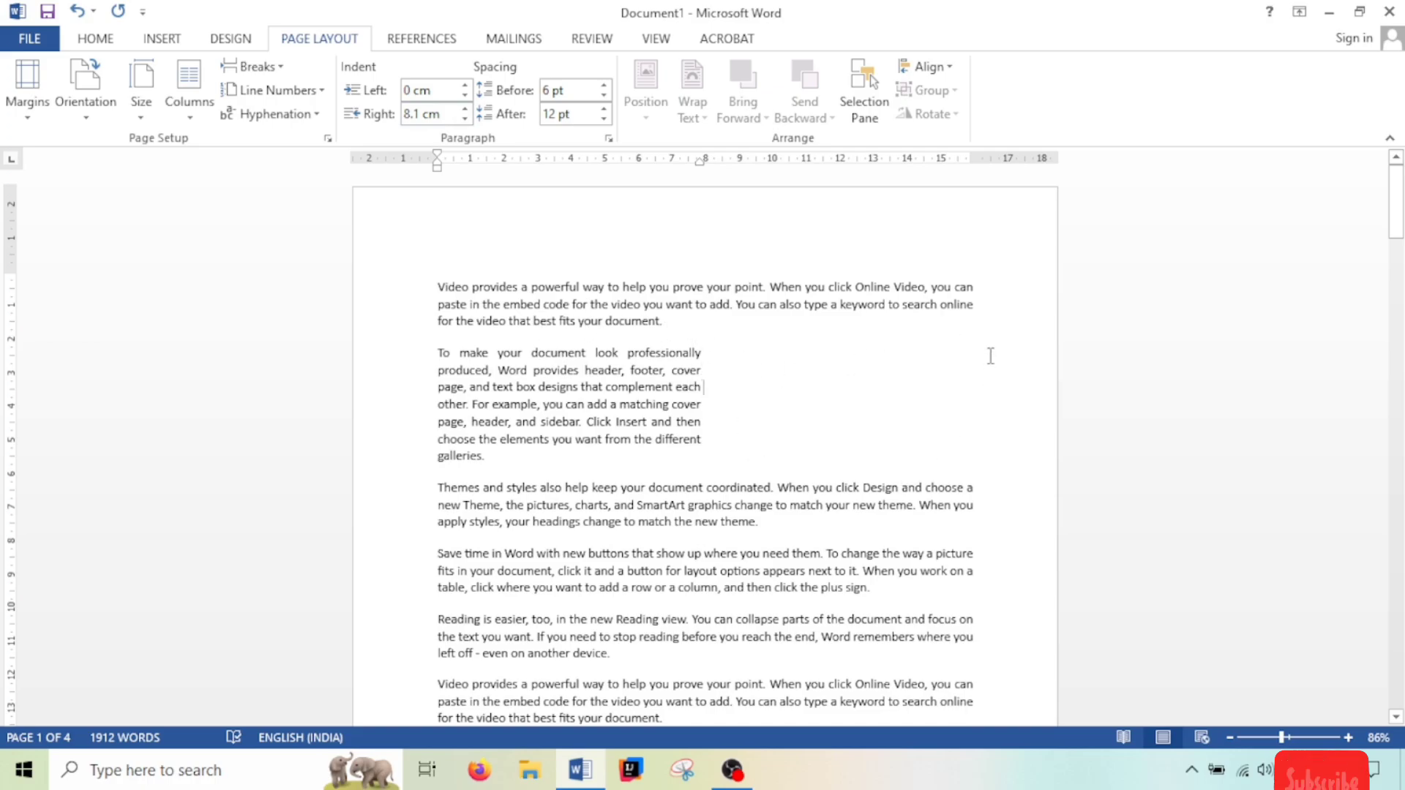
Bring the second paragraph's right indent back to 0 cm.
click(465, 118)
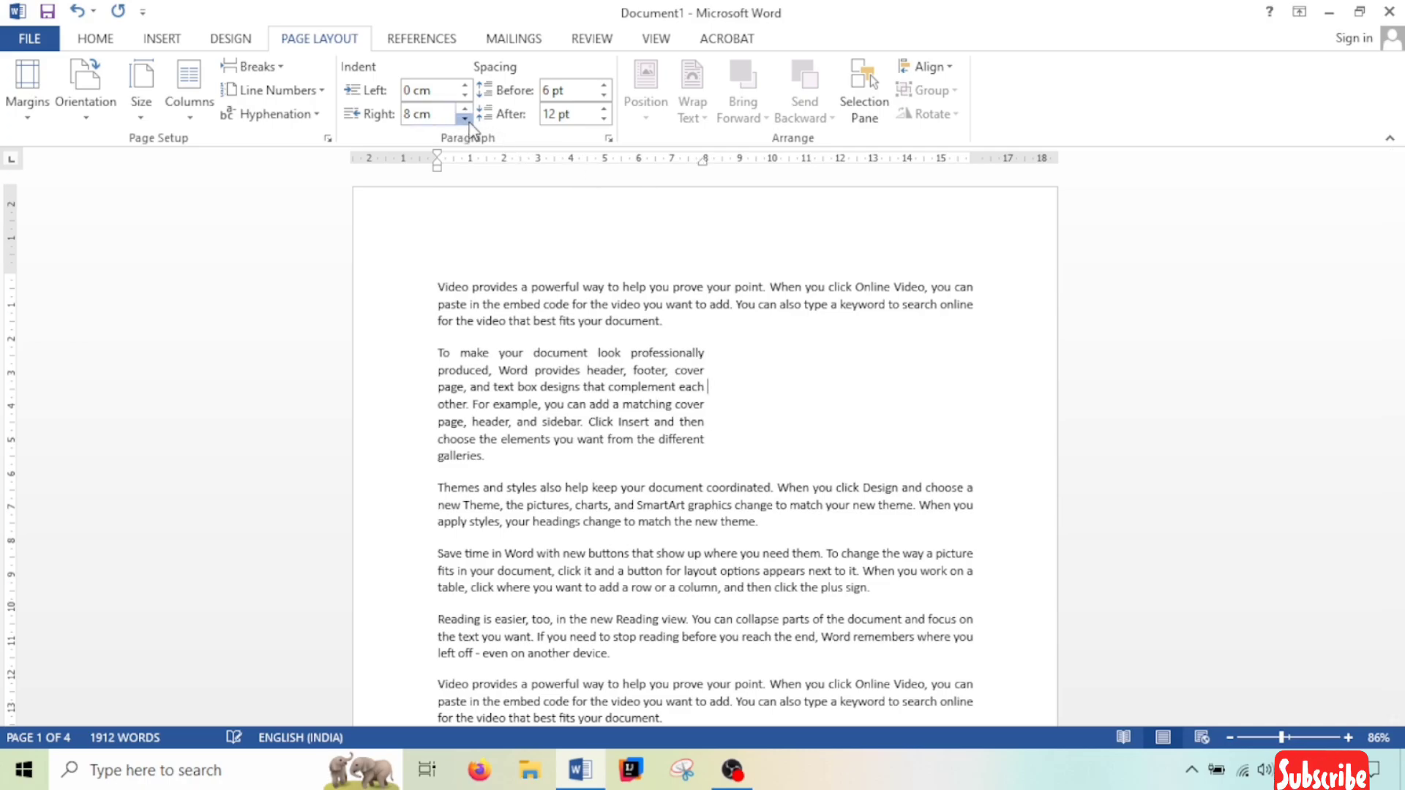
drag(464, 118, 469, 122)
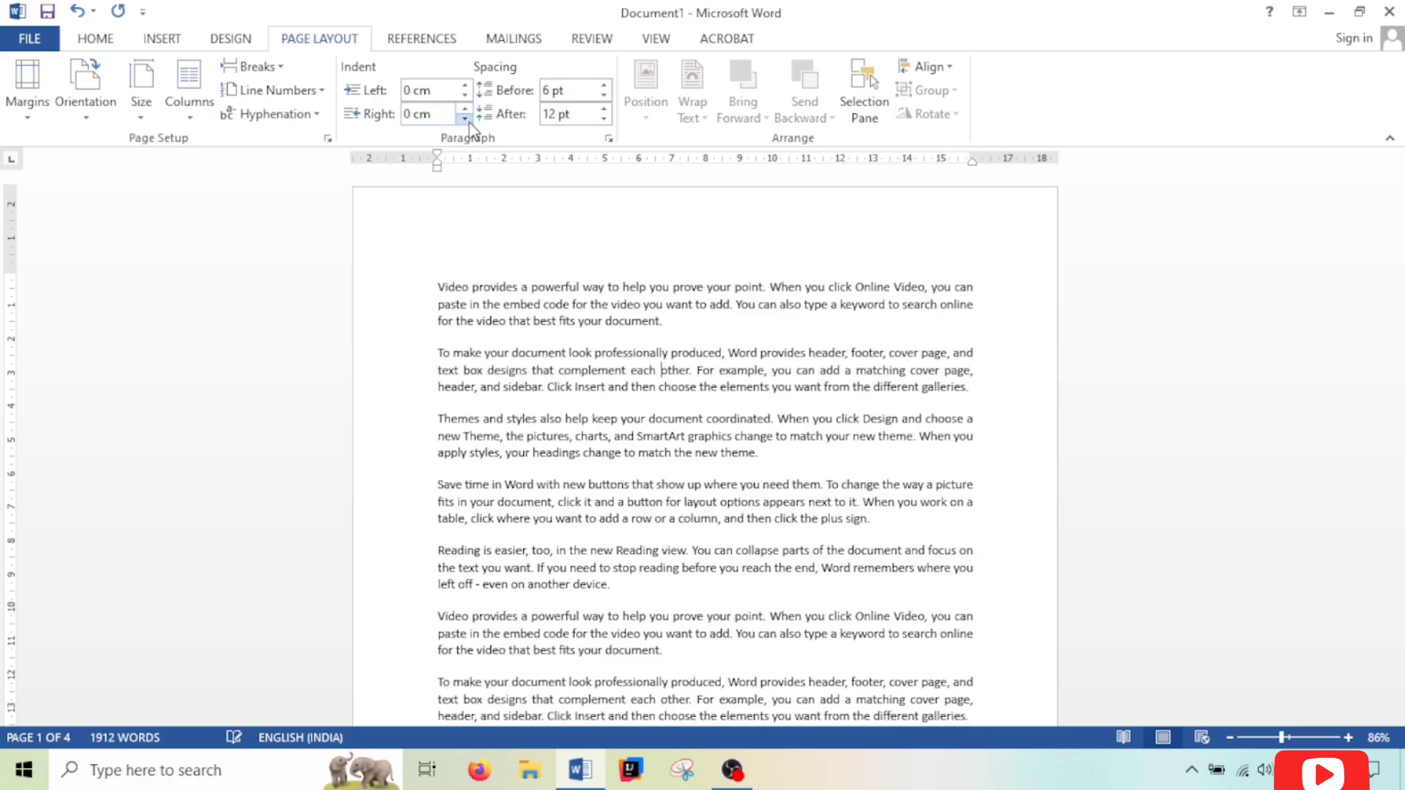
click(697, 387)
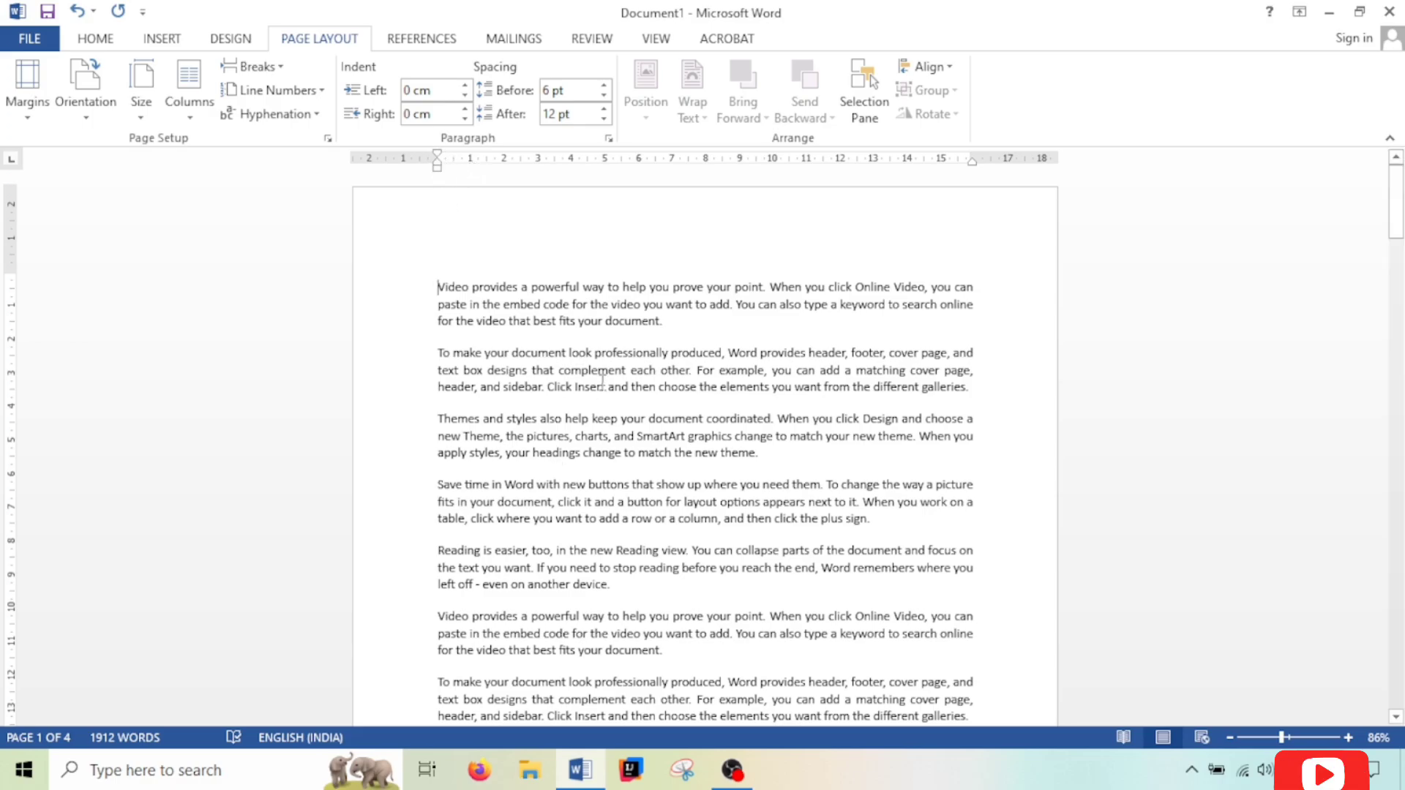
Launch the Windows Magnifier and move its window clear of the page and the ruler.
key(super)
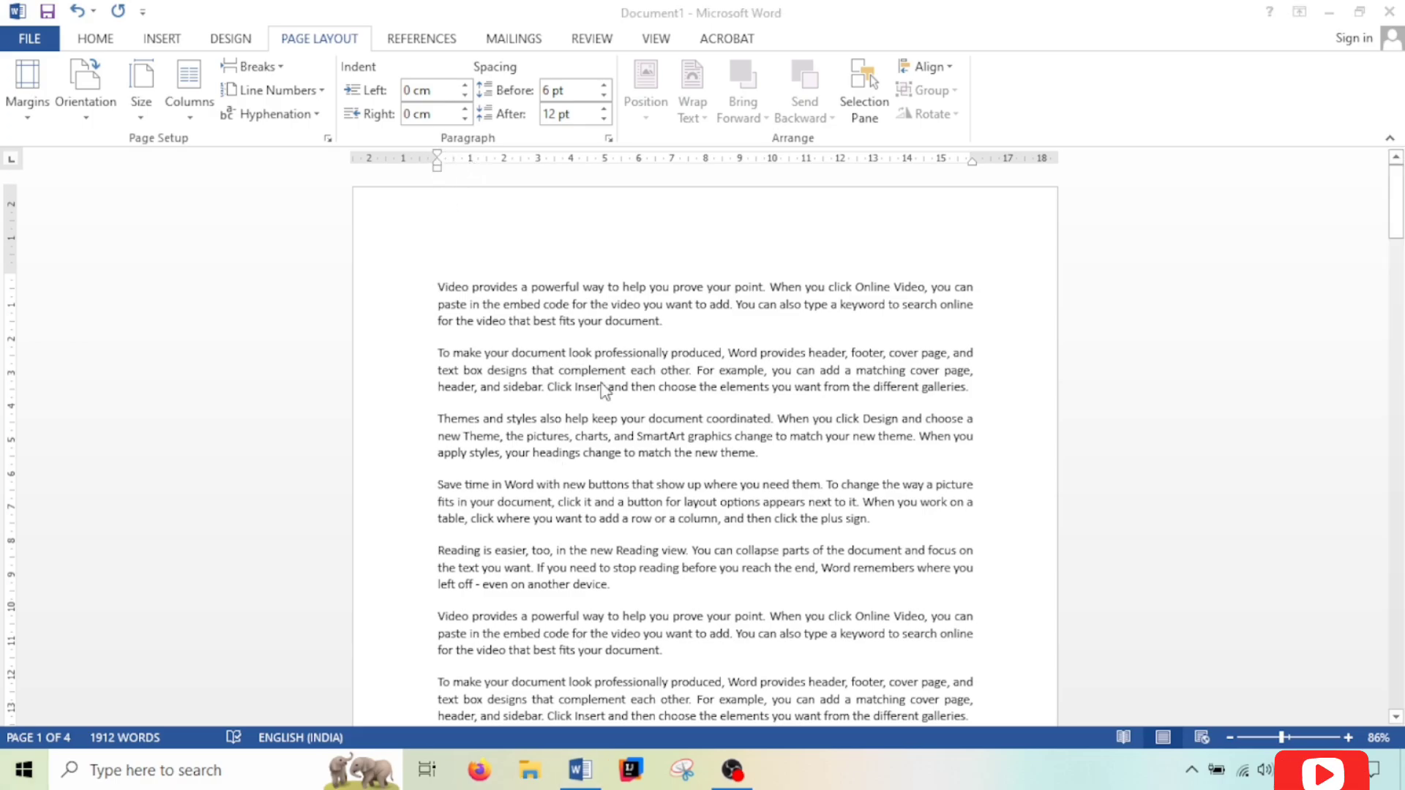
text(magnifier)
key(Return)
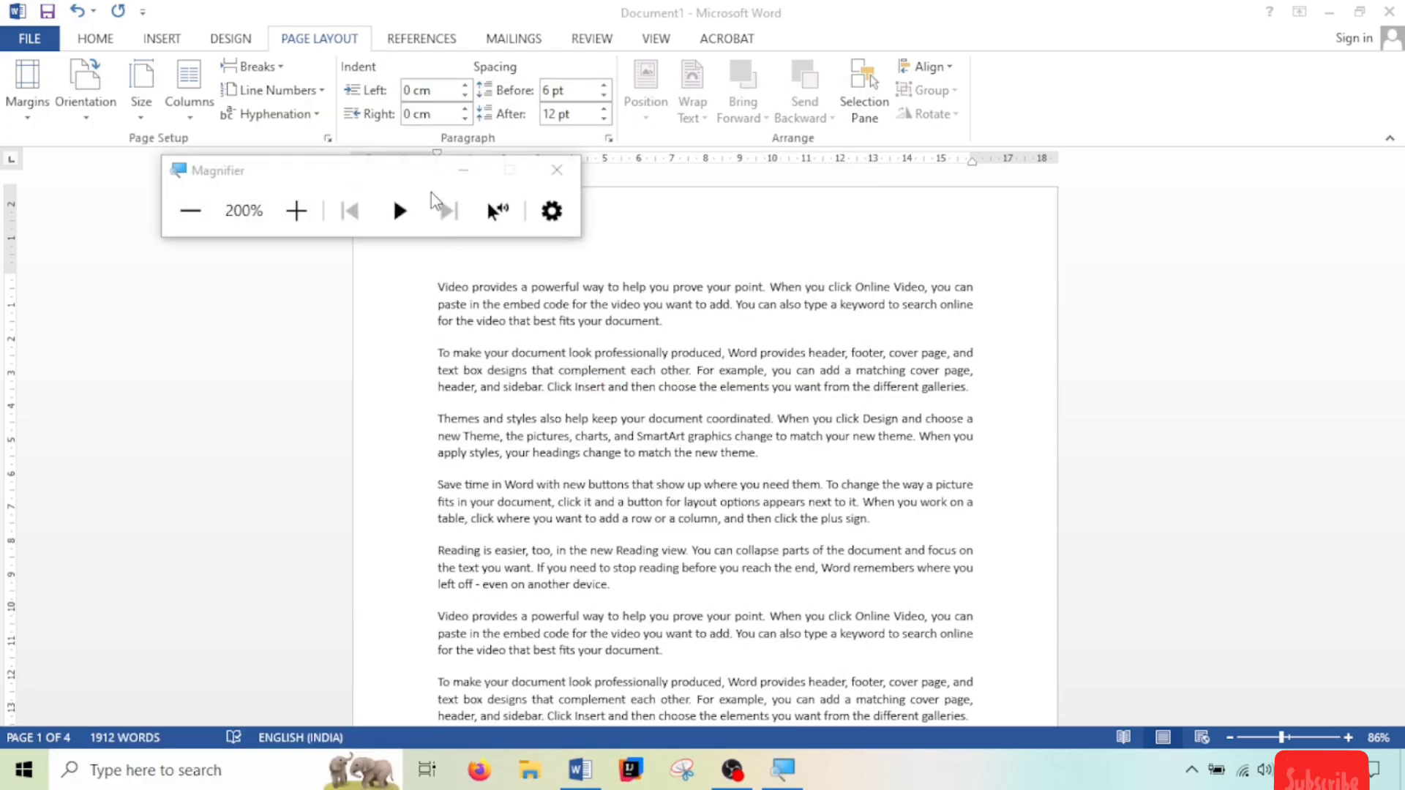
drag(408, 160, 647, 221)
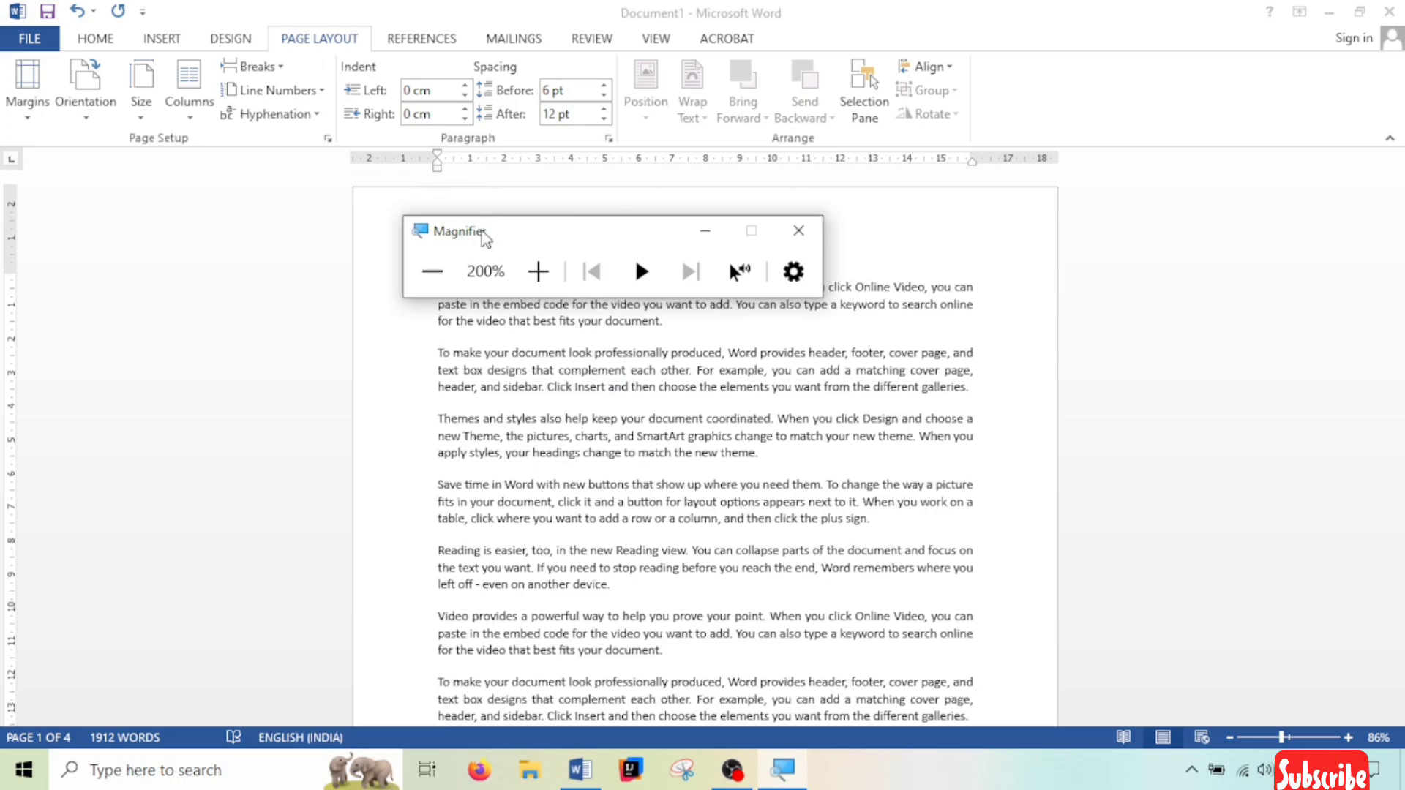
drag(483, 236, 608, 33)
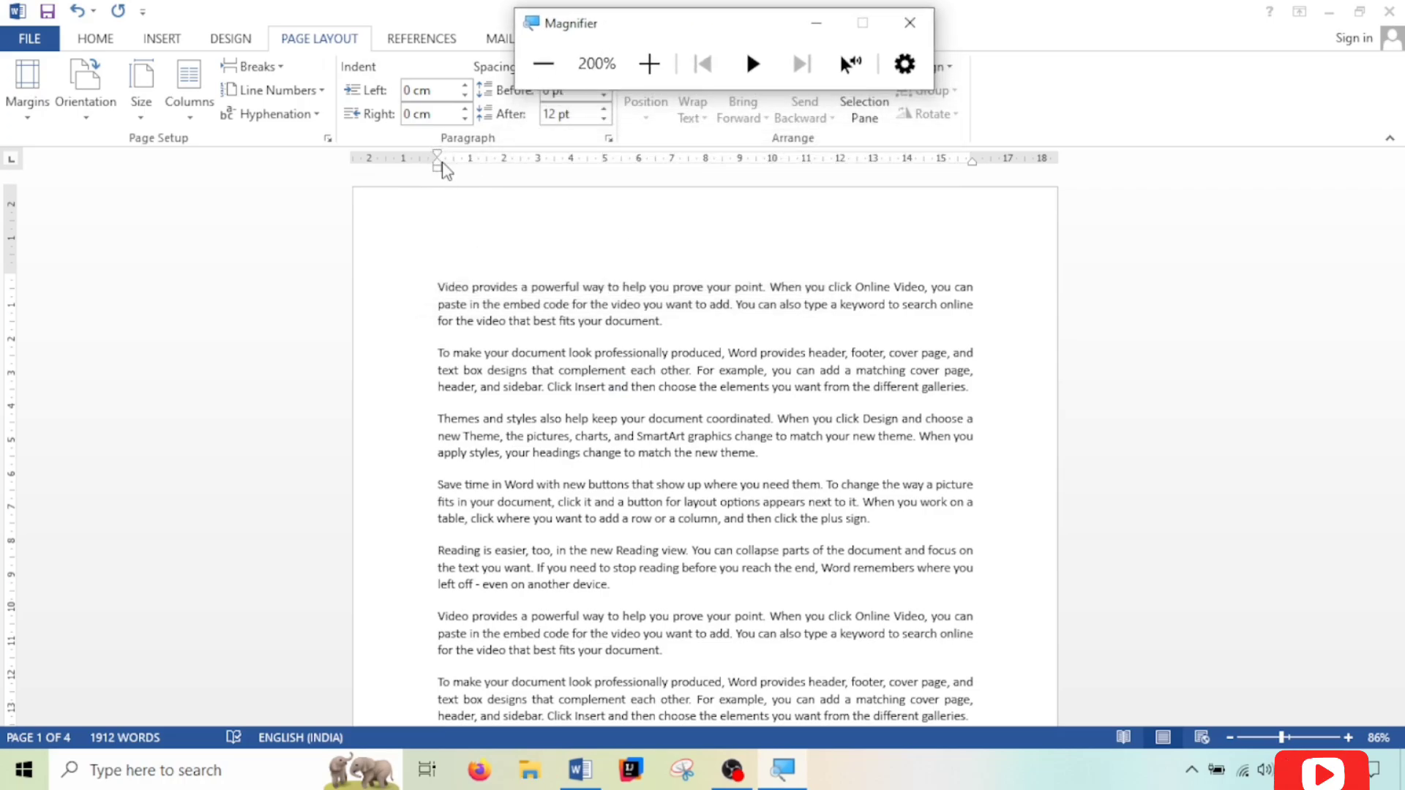
Try moving the ruler's indent marker for the first paragraph and for the whole text, and clear the selection.
click(437, 293)
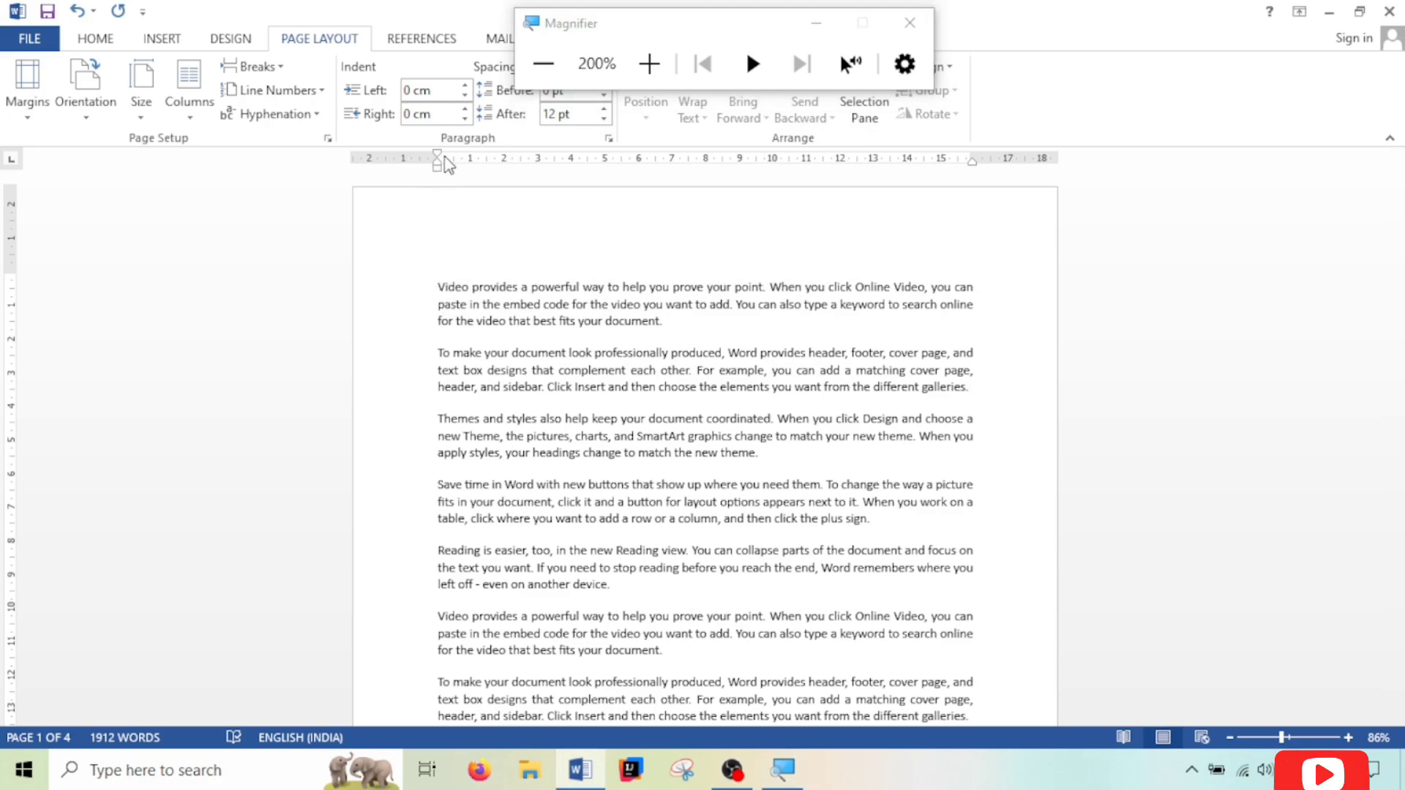
mouse_move(439, 162)
mouse_down()
mouse_move(521, 180)
mouse_move(438, 164)
mouse_up()
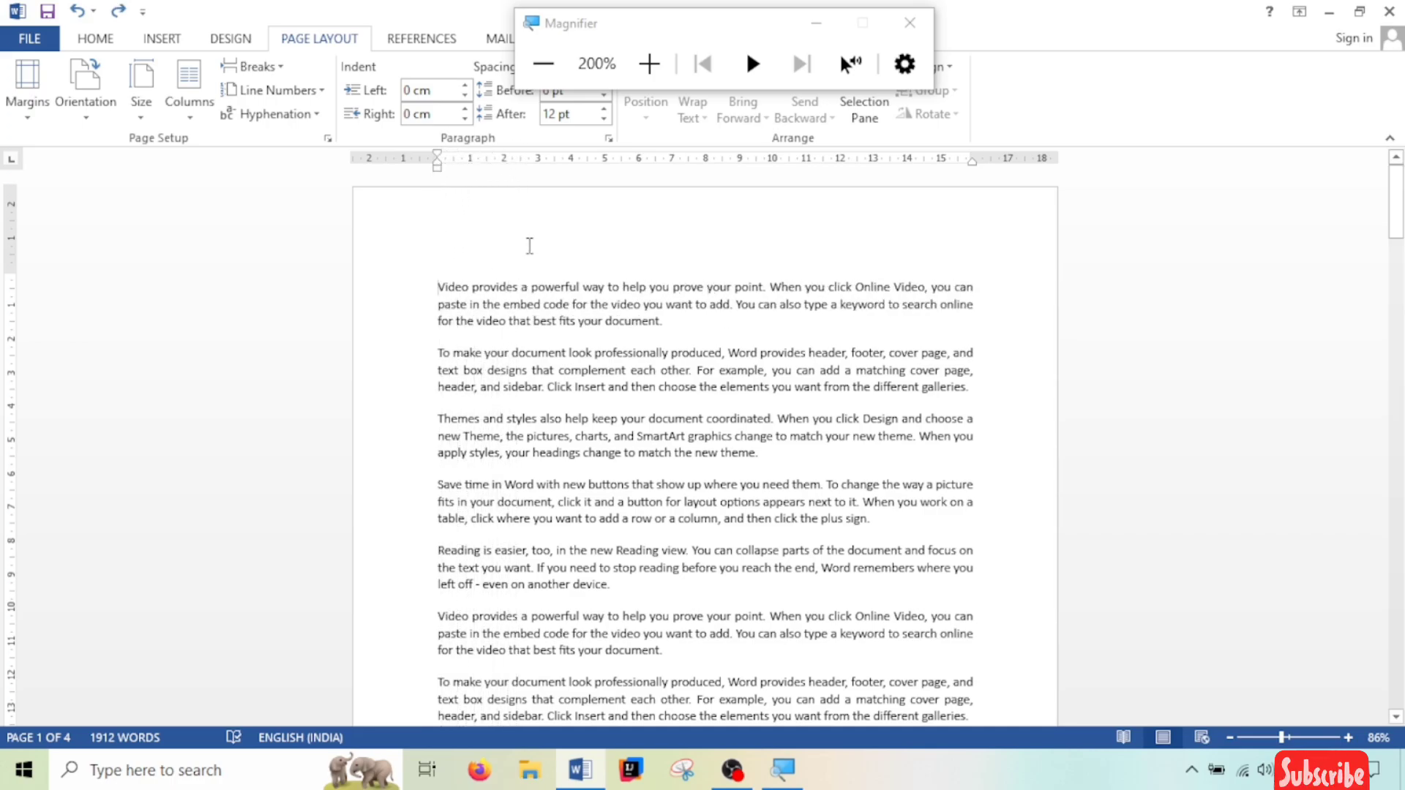
key(ctrl+a)
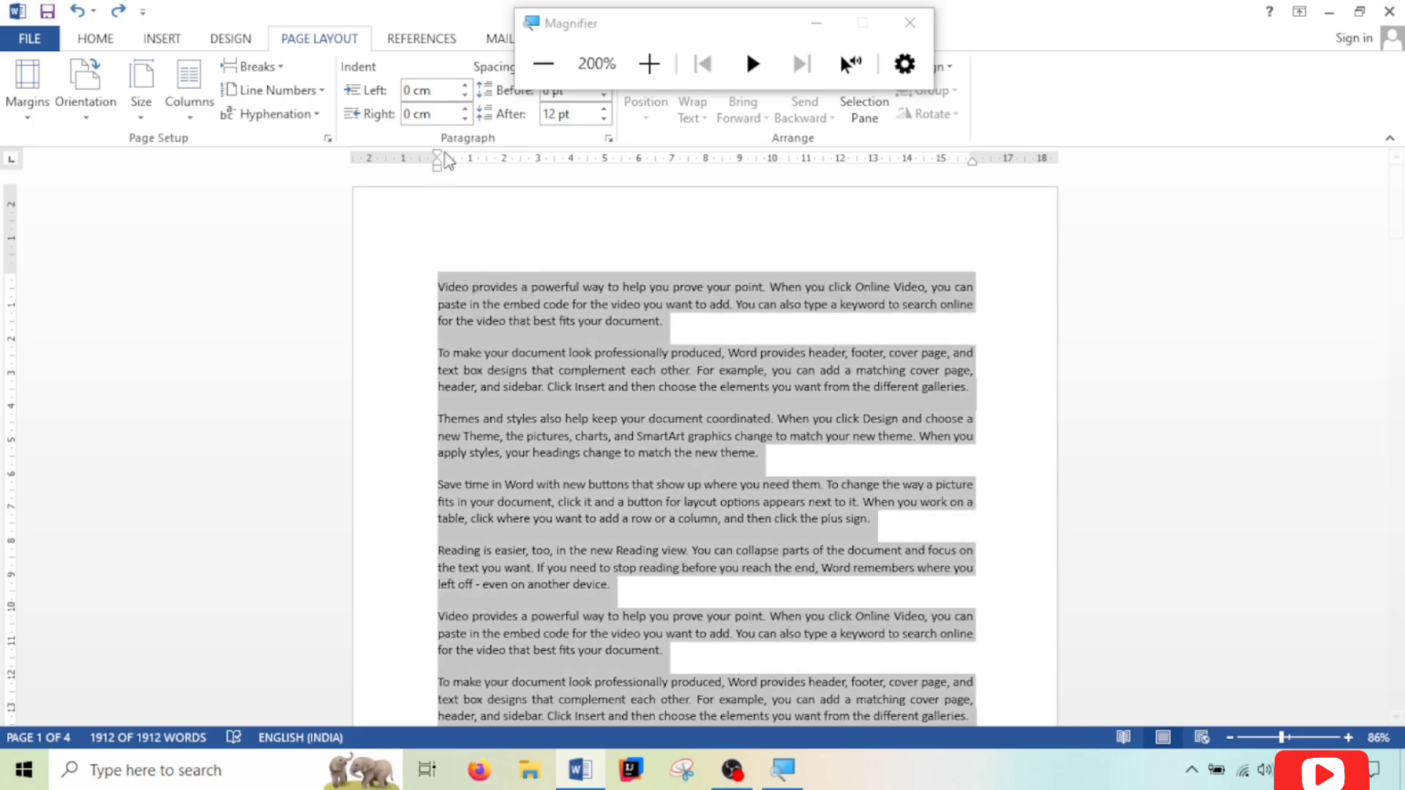
mouse_move(439, 161)
mouse_down()
mouse_move(480, 182)
mouse_move(435, 174)
mouse_up()
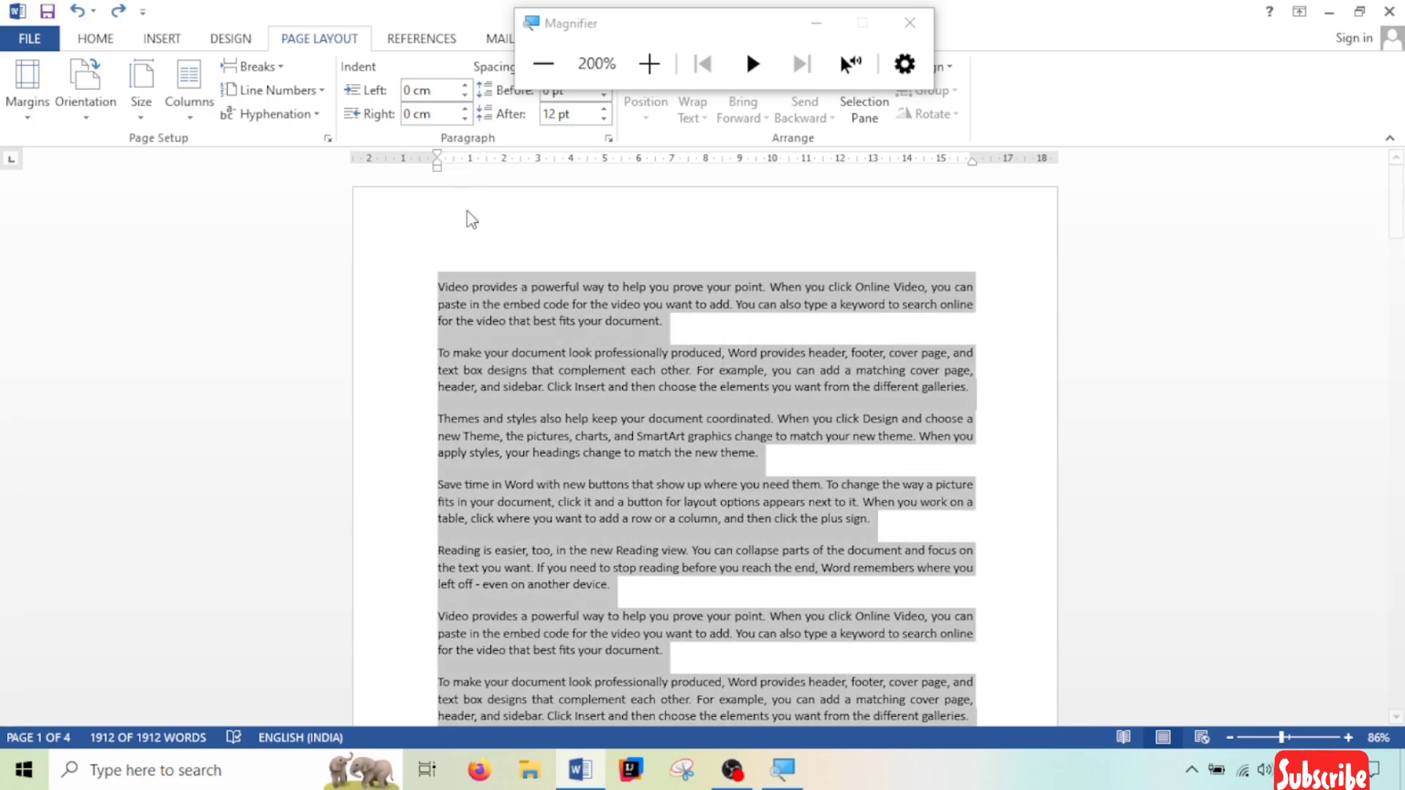
click(442, 286)
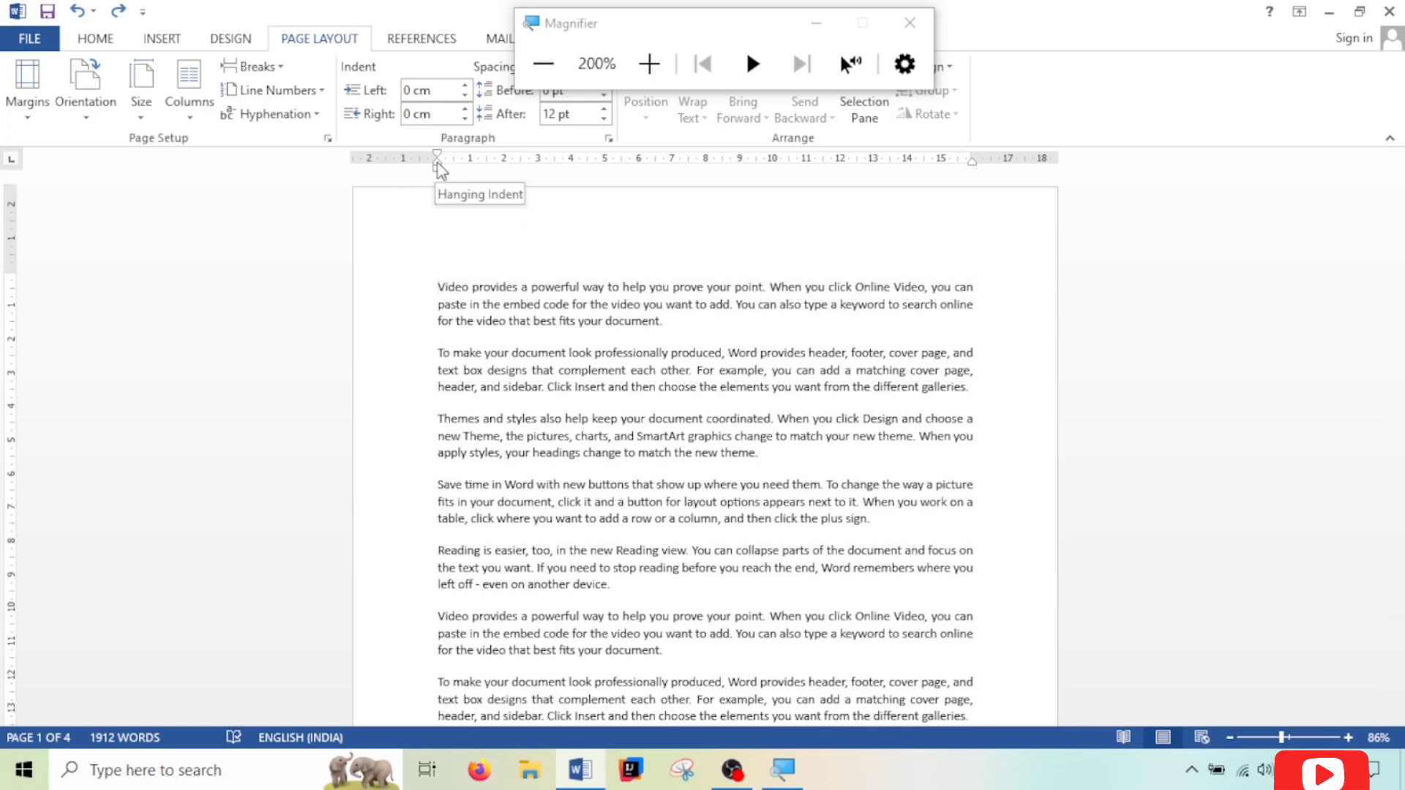
Try moving the hanging indent marker on the ruler, including with the whole text selected.
mouse_move(439, 169)
mouse_down()
mouse_move(545, 193)
mouse_move(438, 202)
mouse_move(448, 173)
mouse_move(473, 185)
mouse_move(437, 185)
mouse_up()
key(ctrl+a)
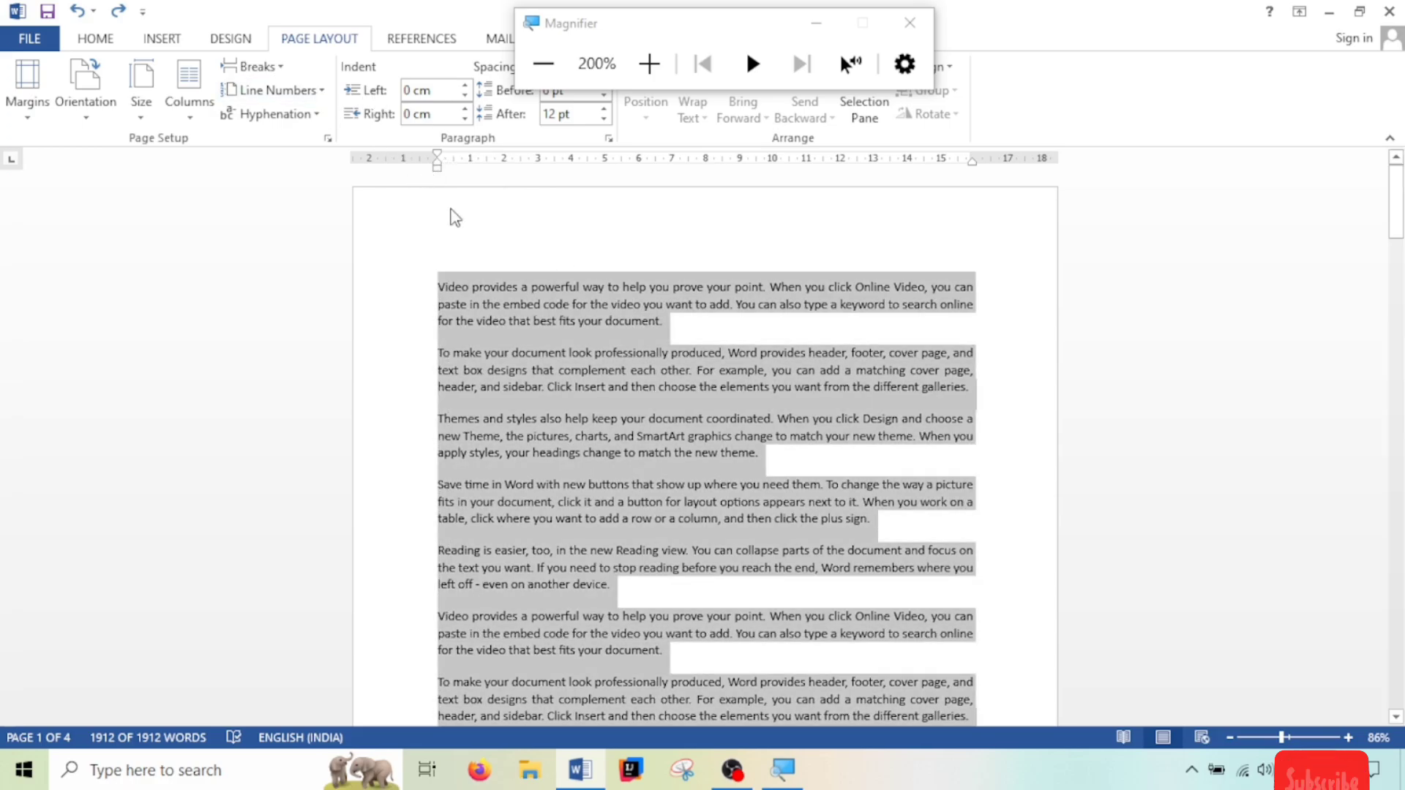
mouse_move(437, 167)
mouse_down()
mouse_move(526, 213)
mouse_move(441, 188)
mouse_up()
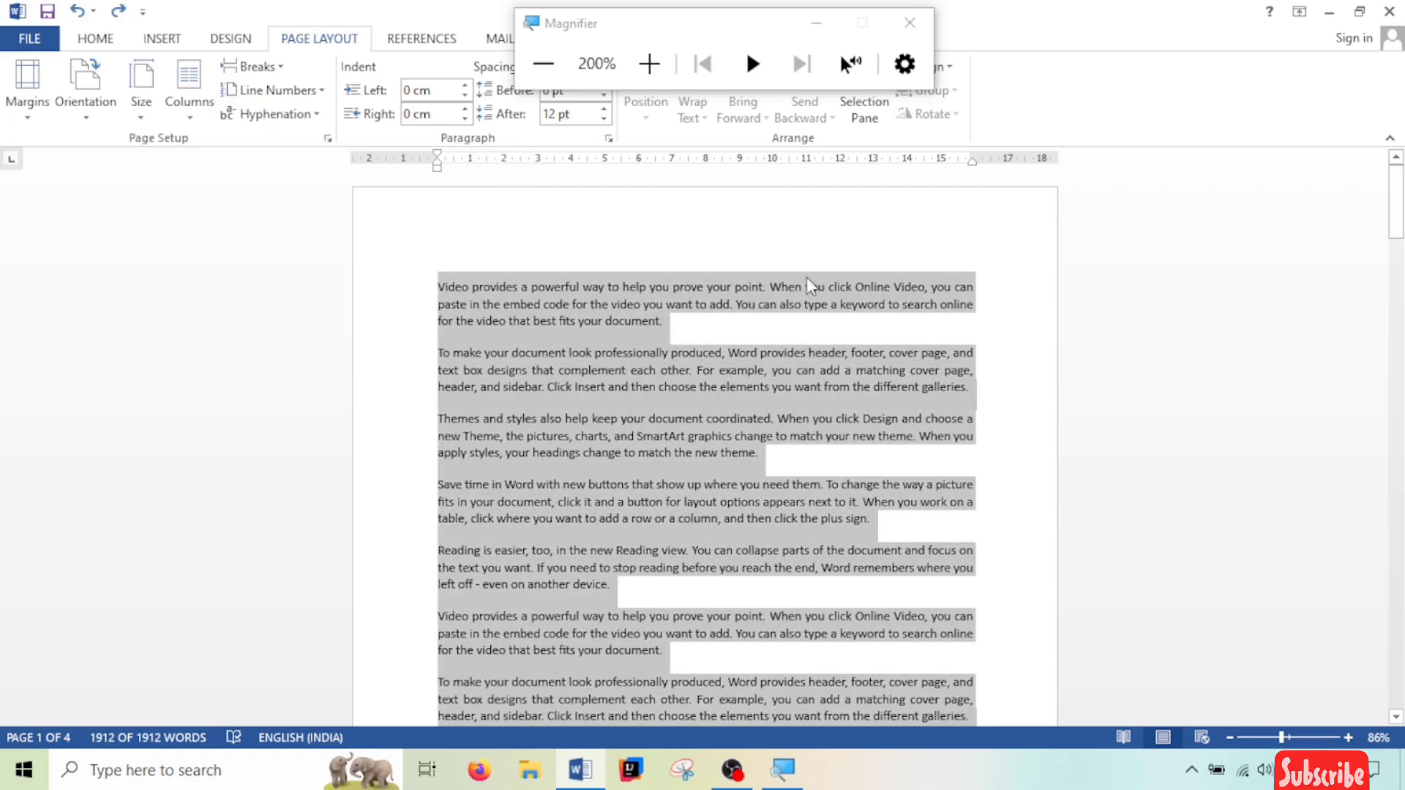
Move the Magnifier window lower and try its zoom at 100% and up to 400%.
drag(668, 41, 635, 110)
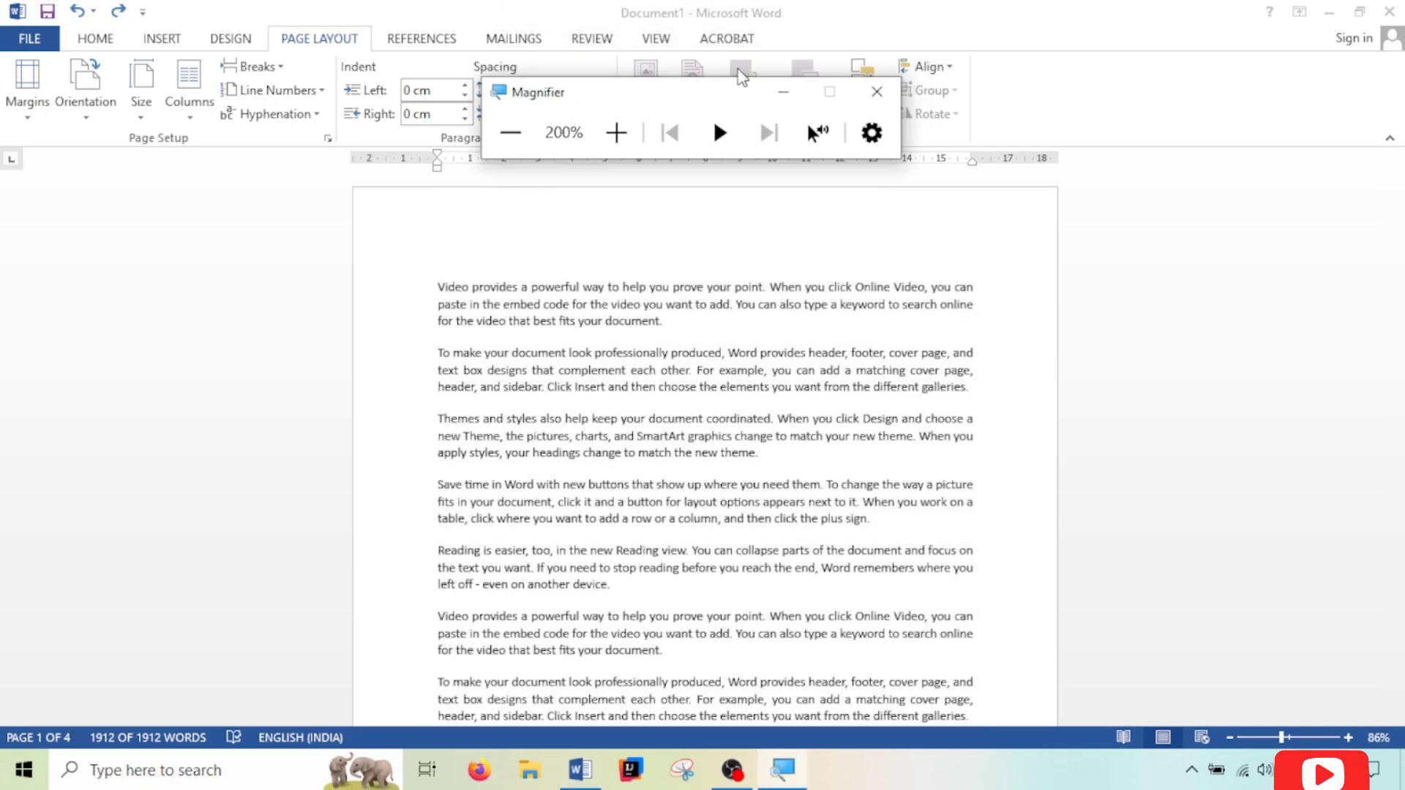
click(510, 132)
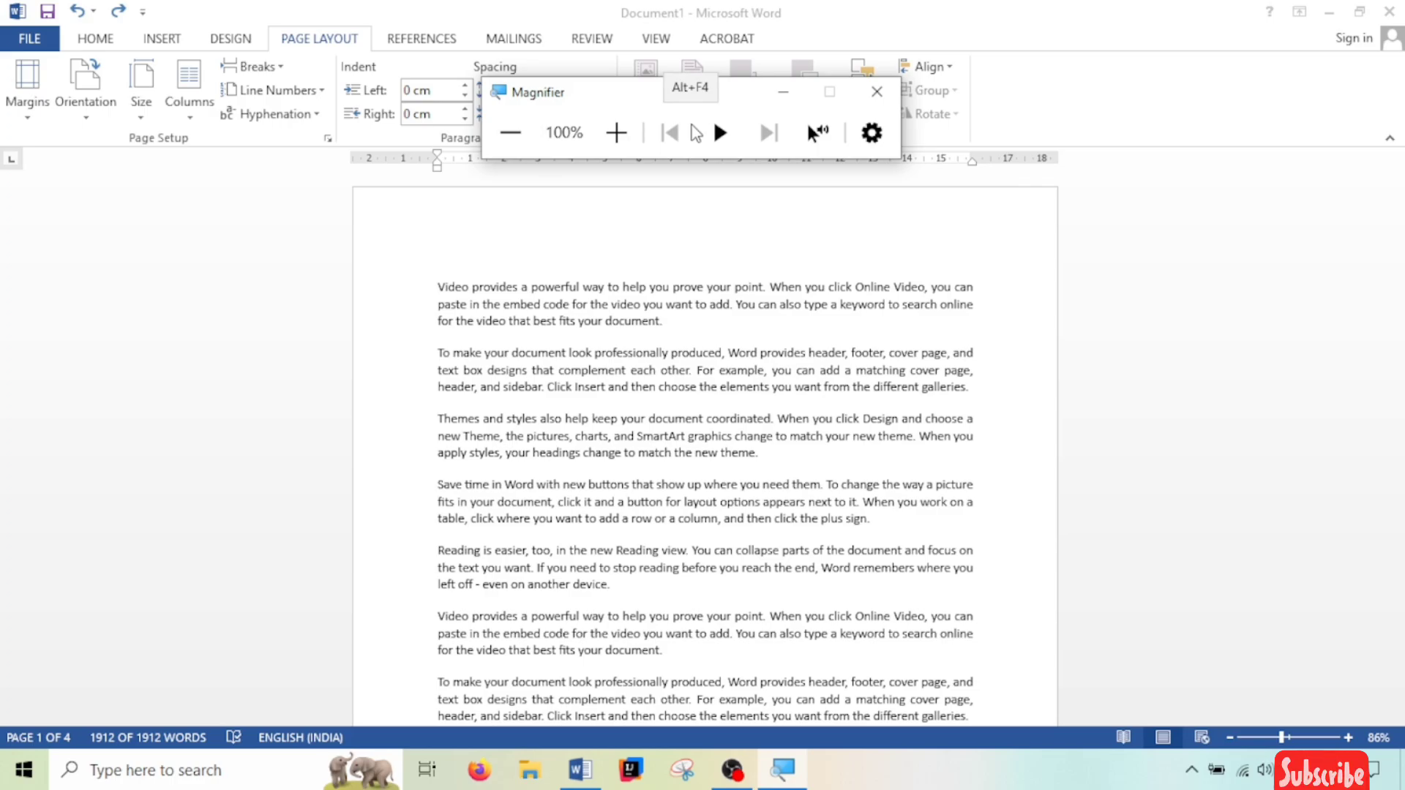
click(627, 139)
click(627, 139)
click(627, 139)
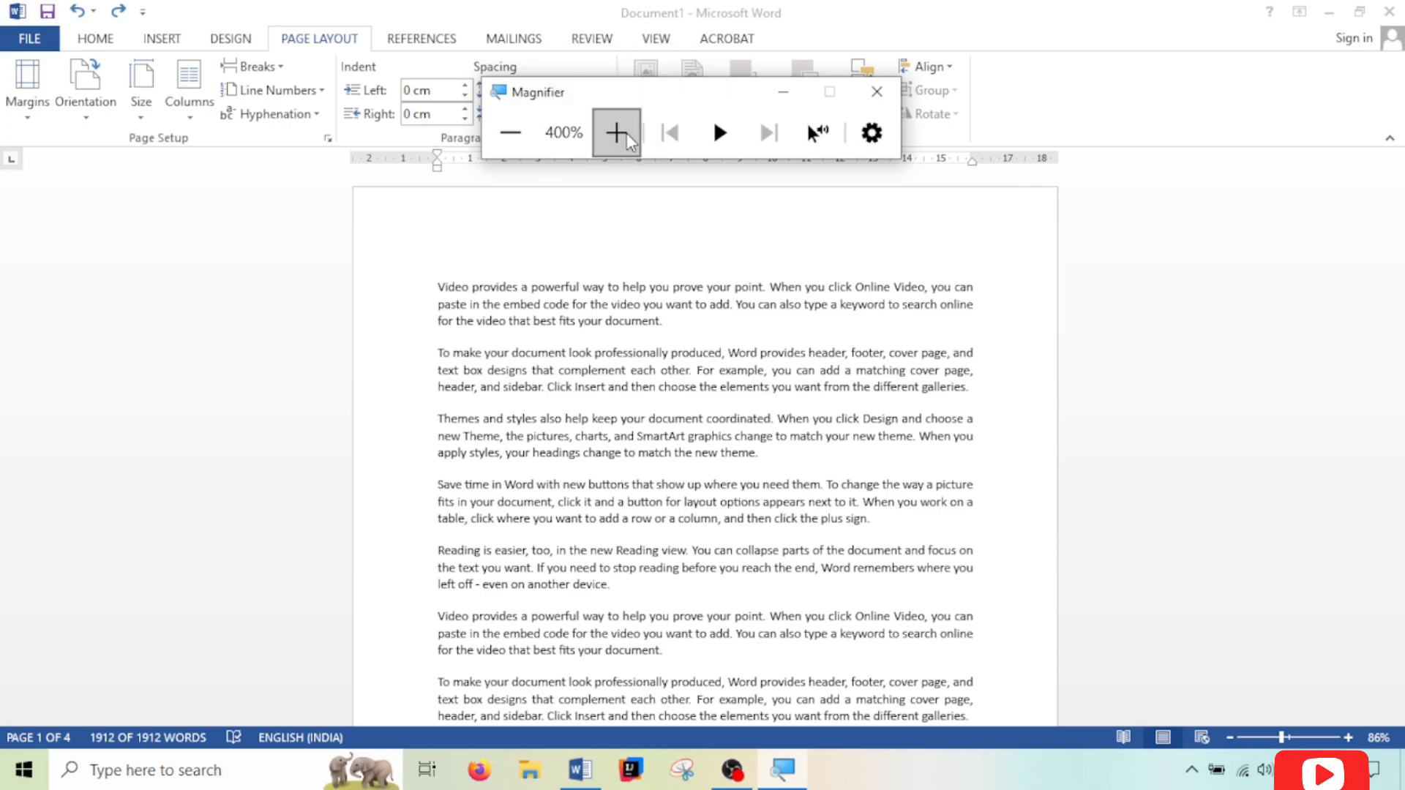
Bring the Magnifier zoom back to 100% and close it, returning to the second paragraph of the document.
click(511, 132)
click(510, 132)
click(511, 132)
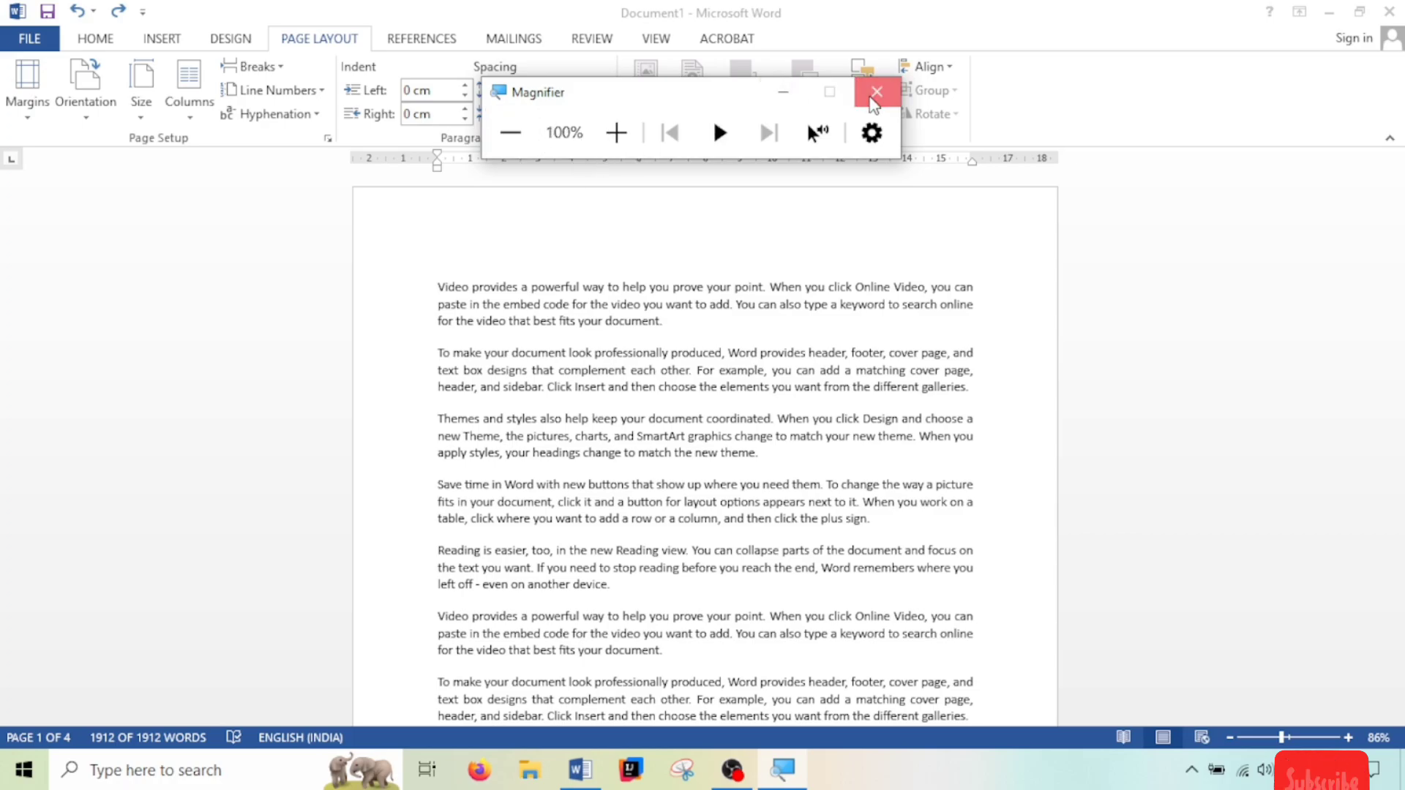
click(877, 92)
click(797, 391)
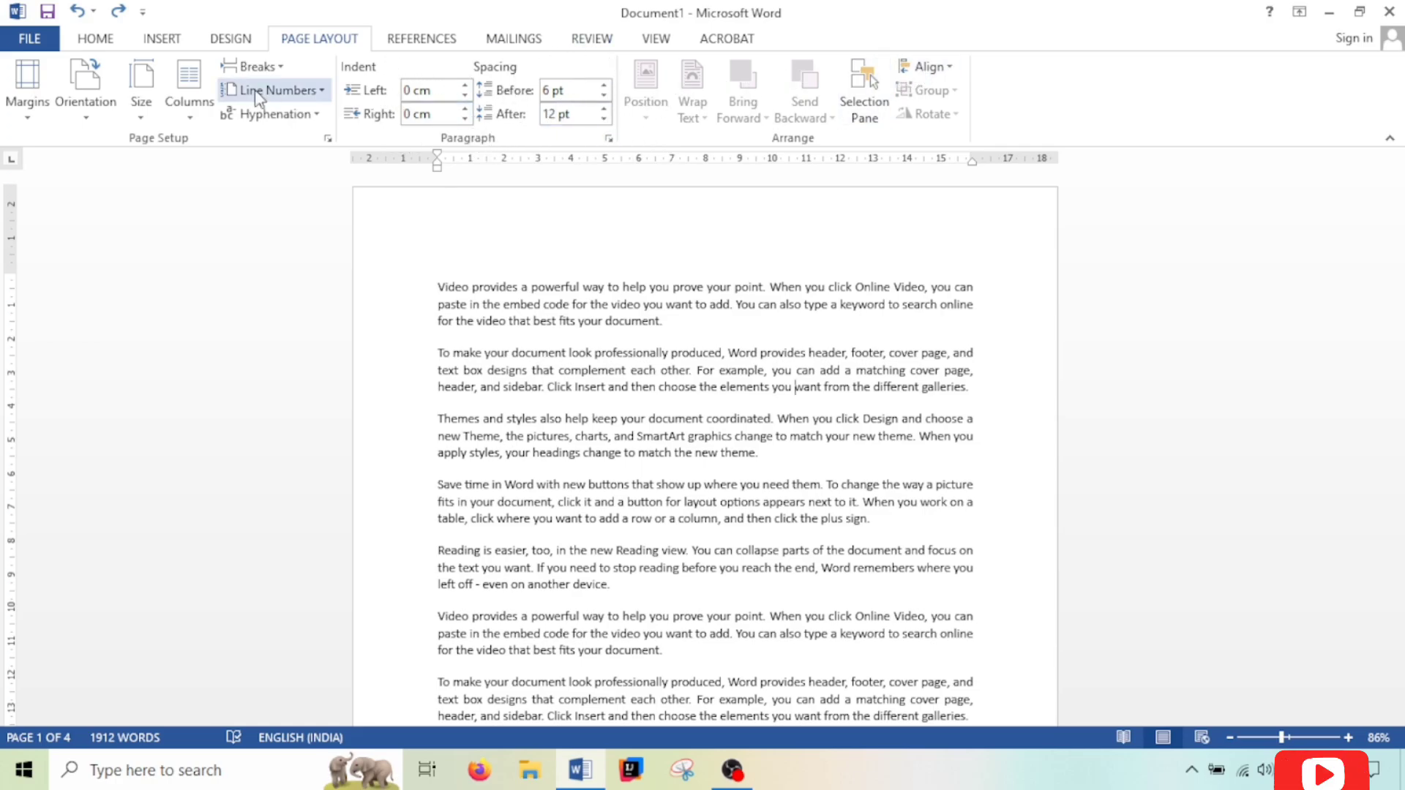
Review the margin presets and the page orientation choices without changing them.
click(37, 93)
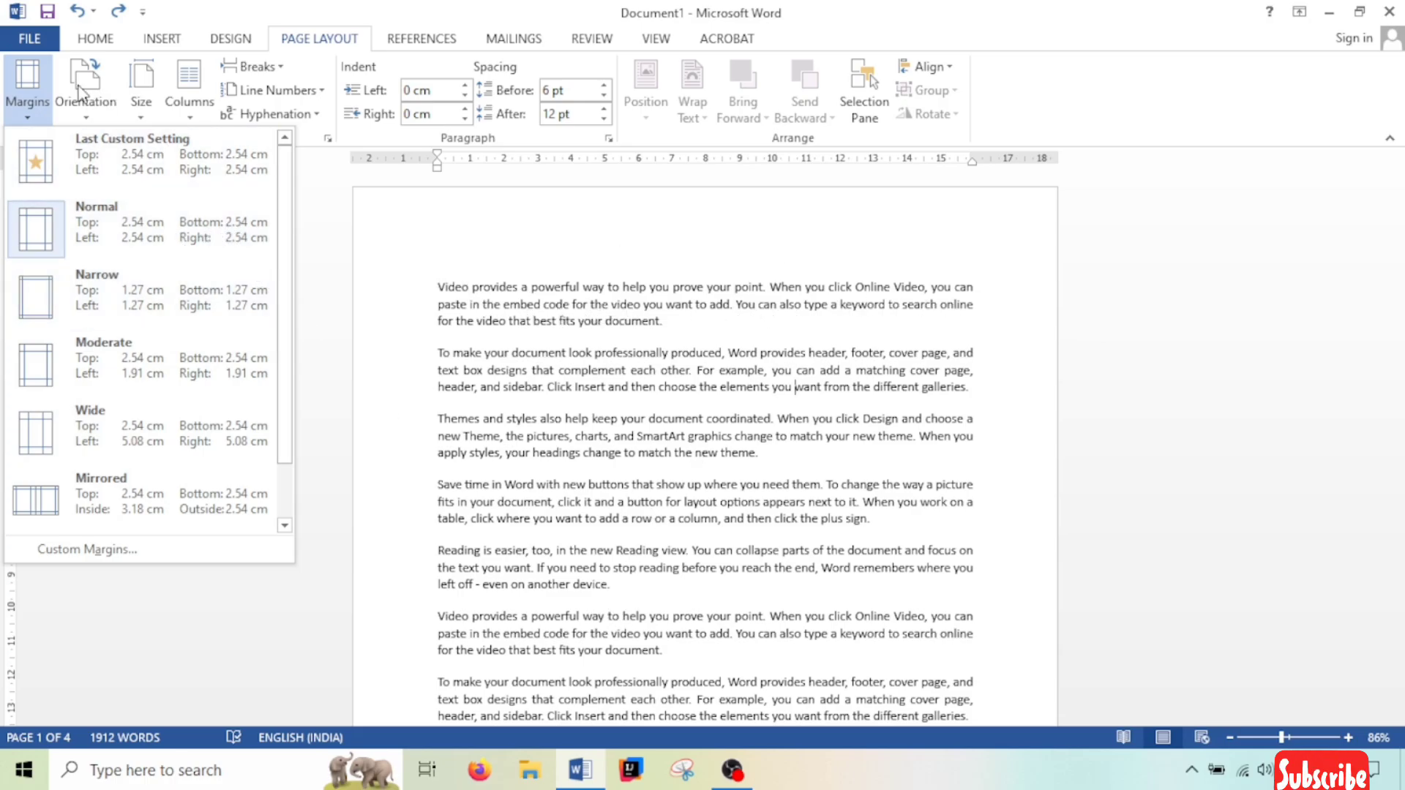
click(98, 102)
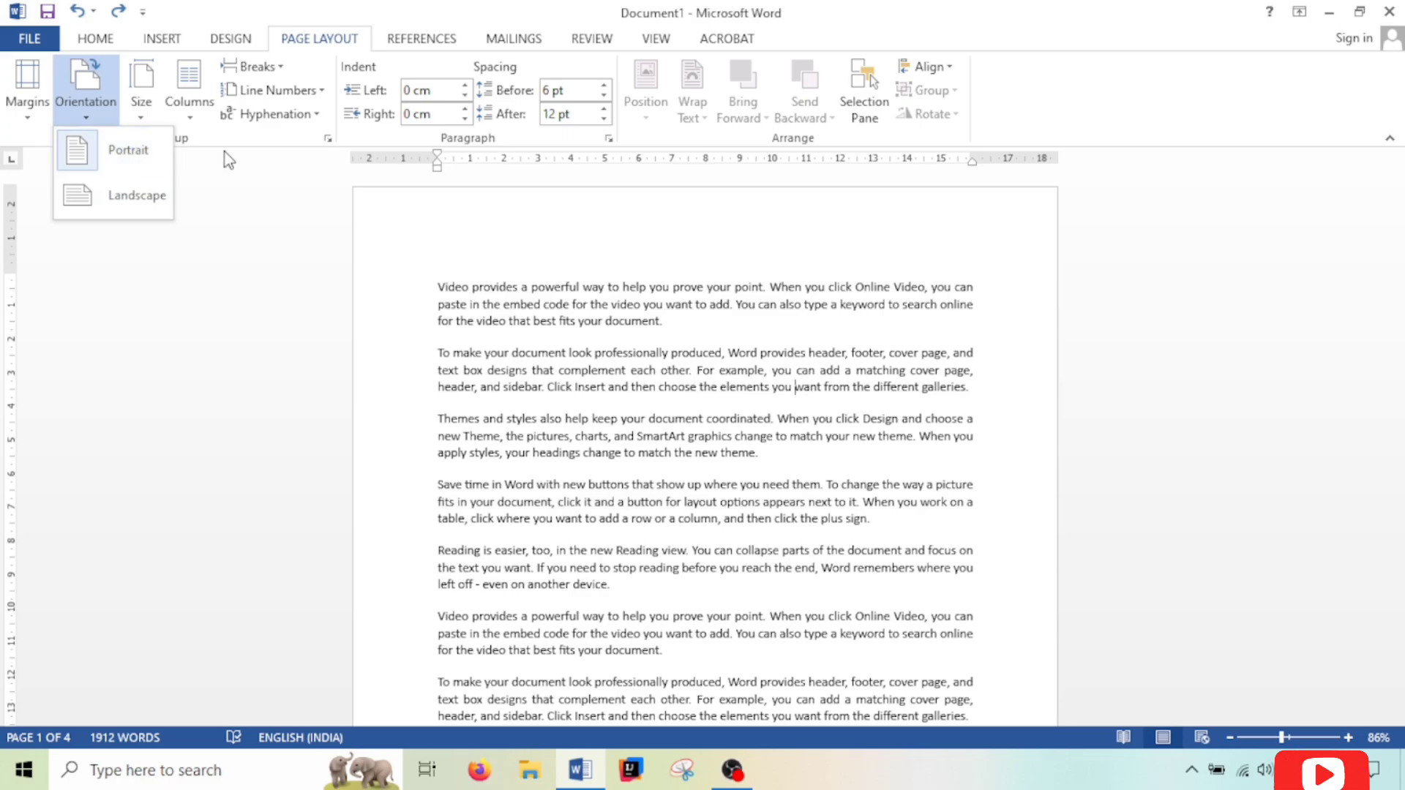
click(335, 254)
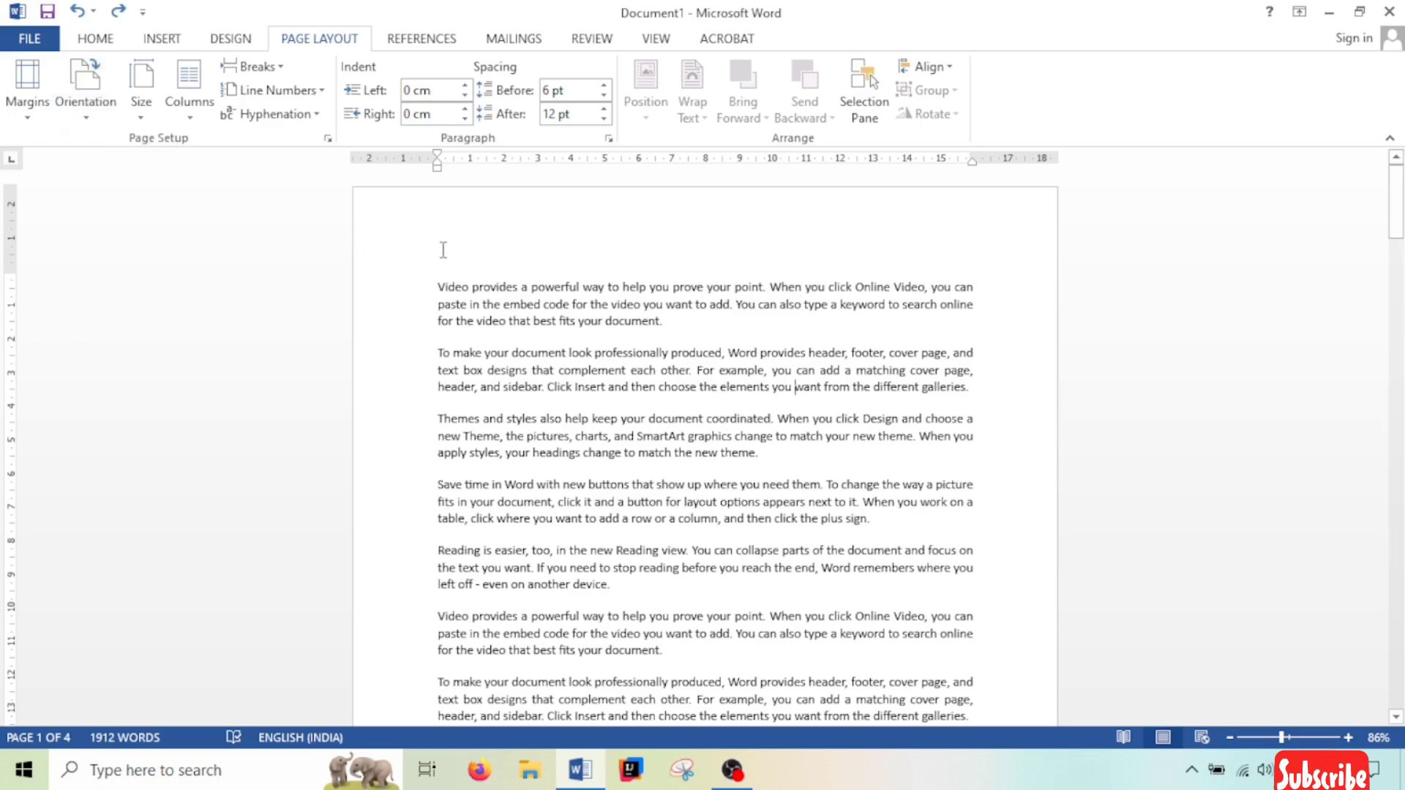
Examine the layout and margin settings in the Page Setup dialog and cancel it.
click(327, 139)
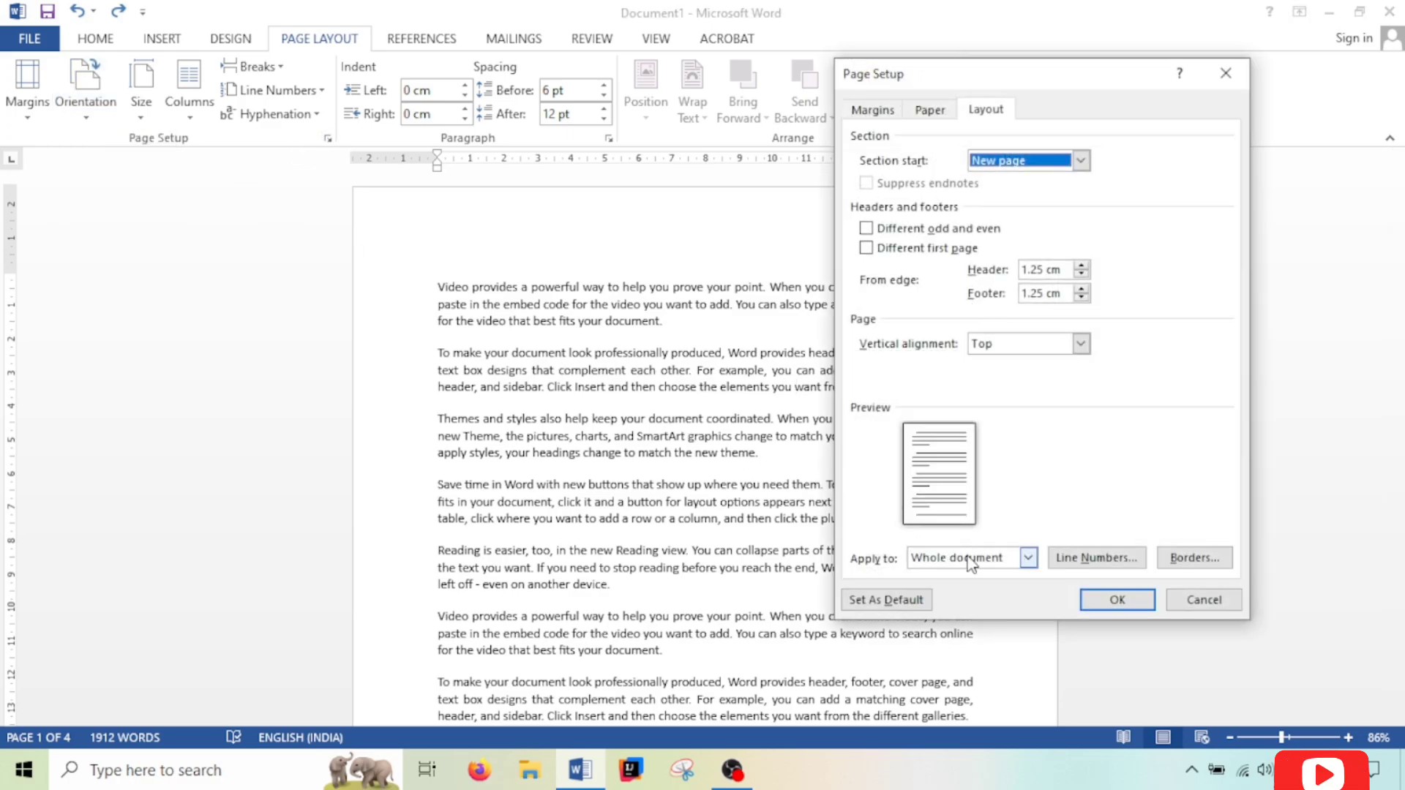
click(873, 109)
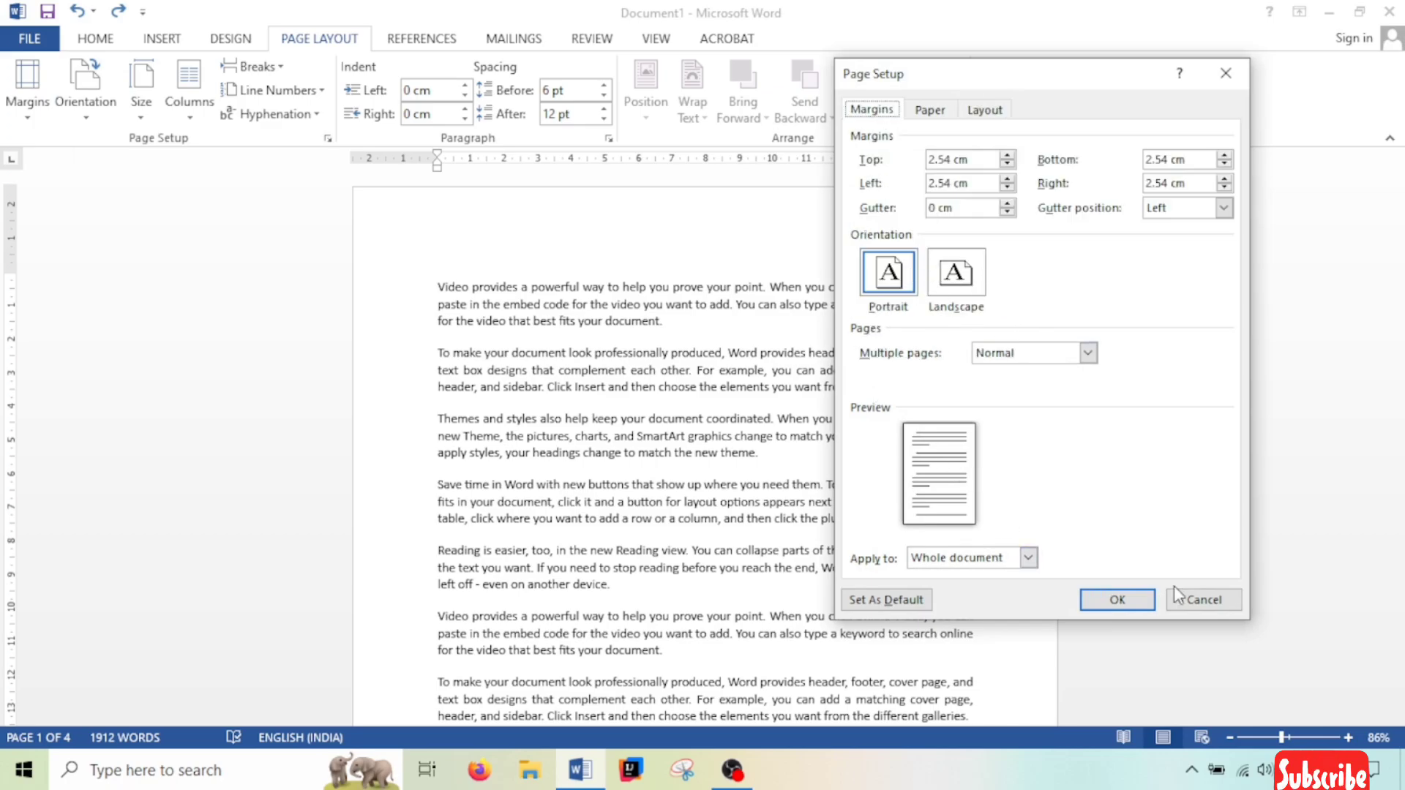
click(1204, 599)
Review the available paper sizes and column layouts without applying any.
click(140, 90)
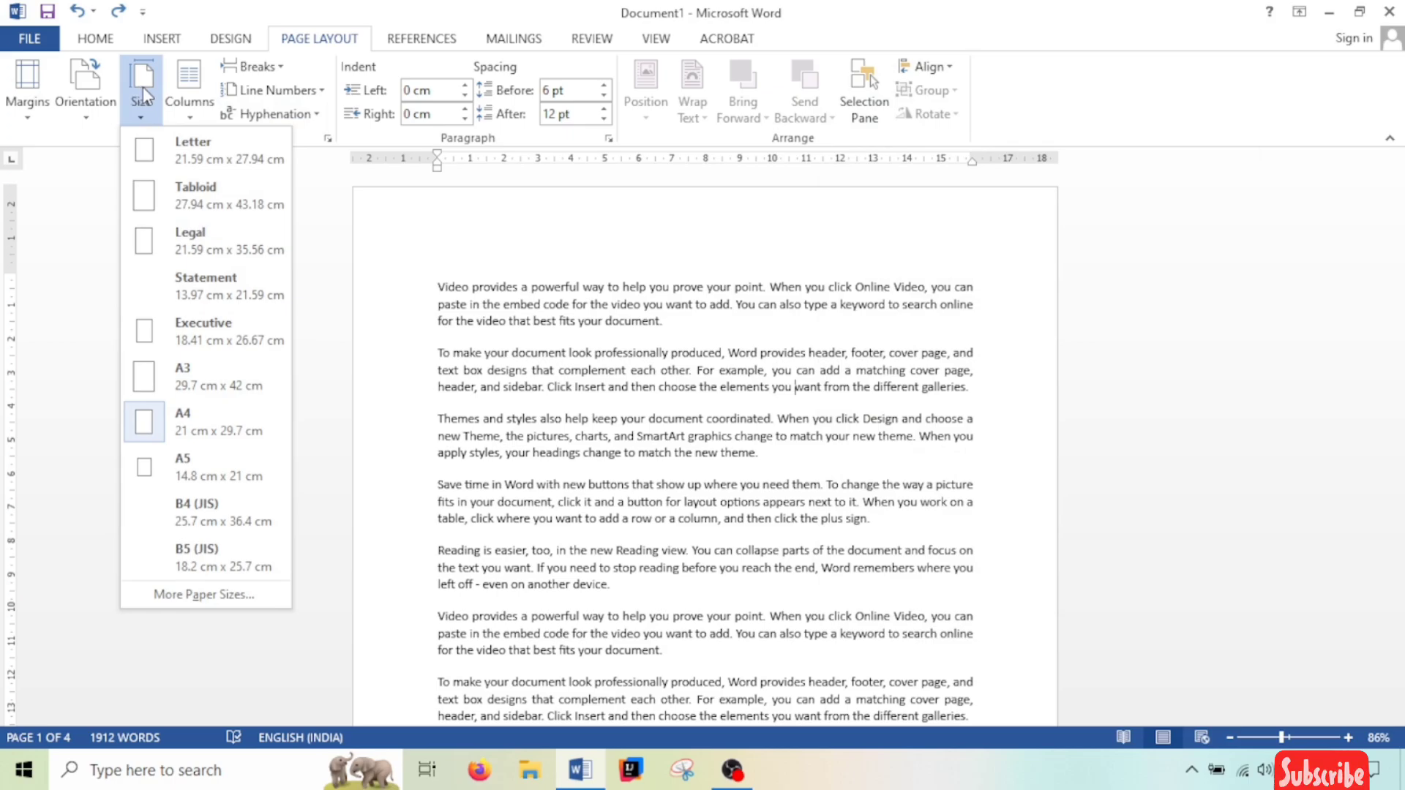
click(142, 87)
click(170, 86)
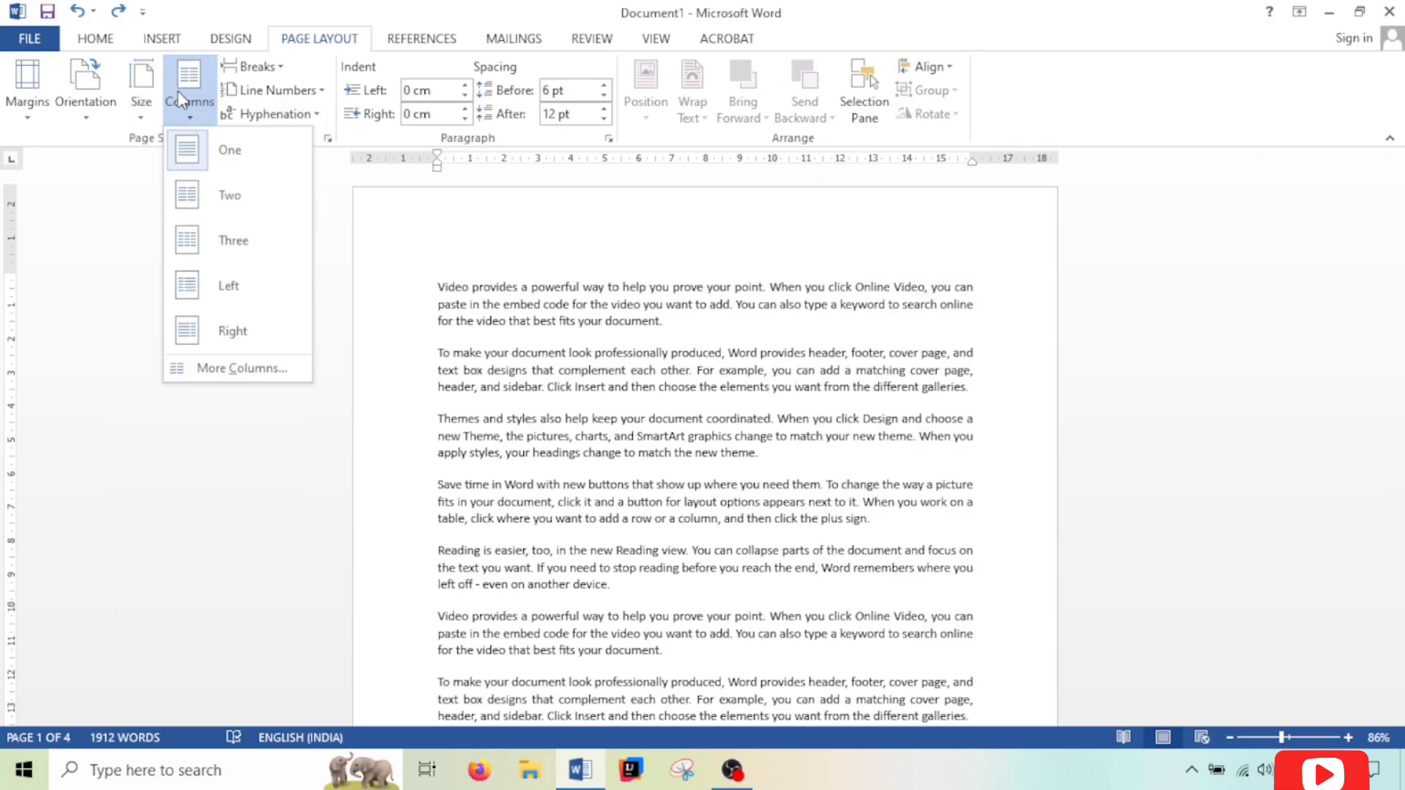
click(178, 91)
Review the page and section break types and the line numbering choices without applying any.
click(244, 71)
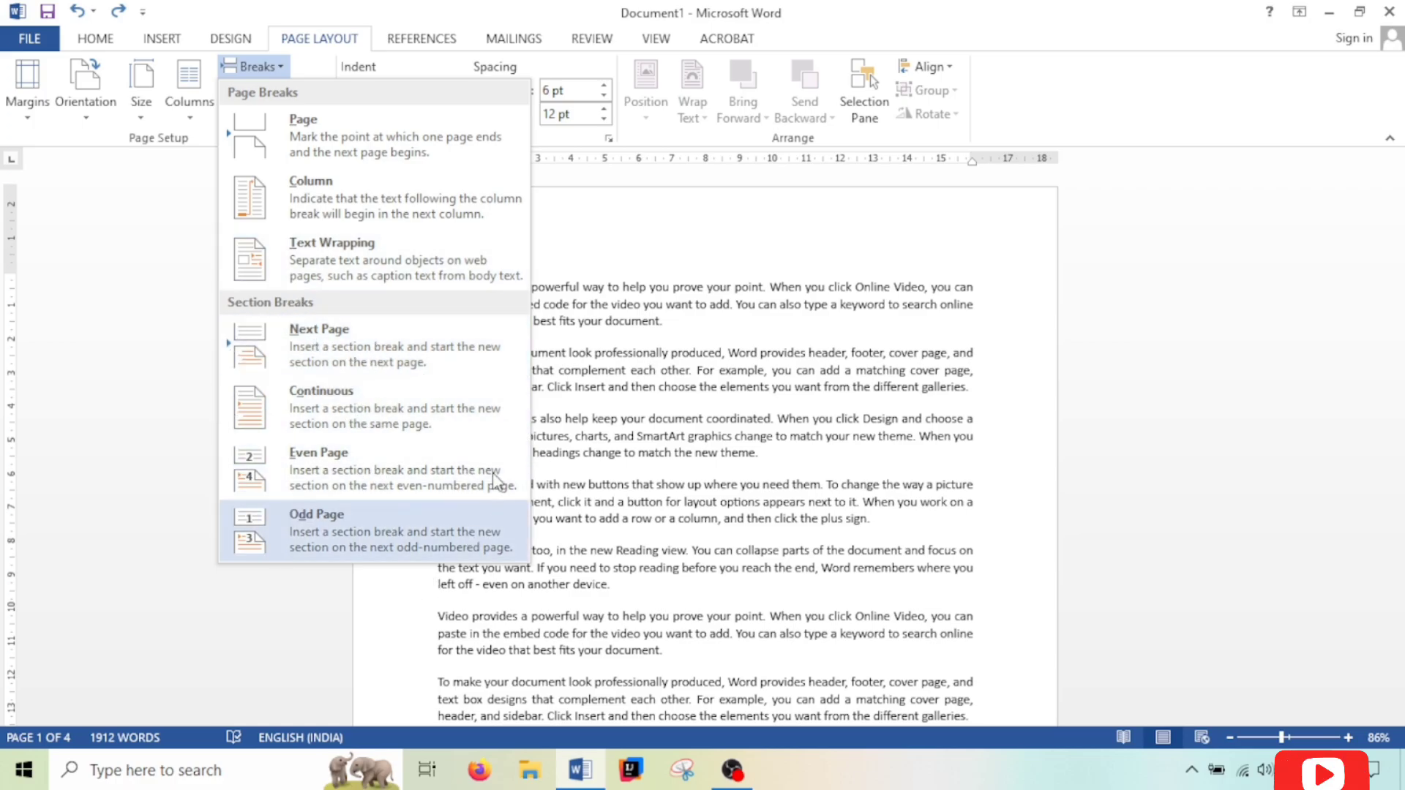
click(632, 280)
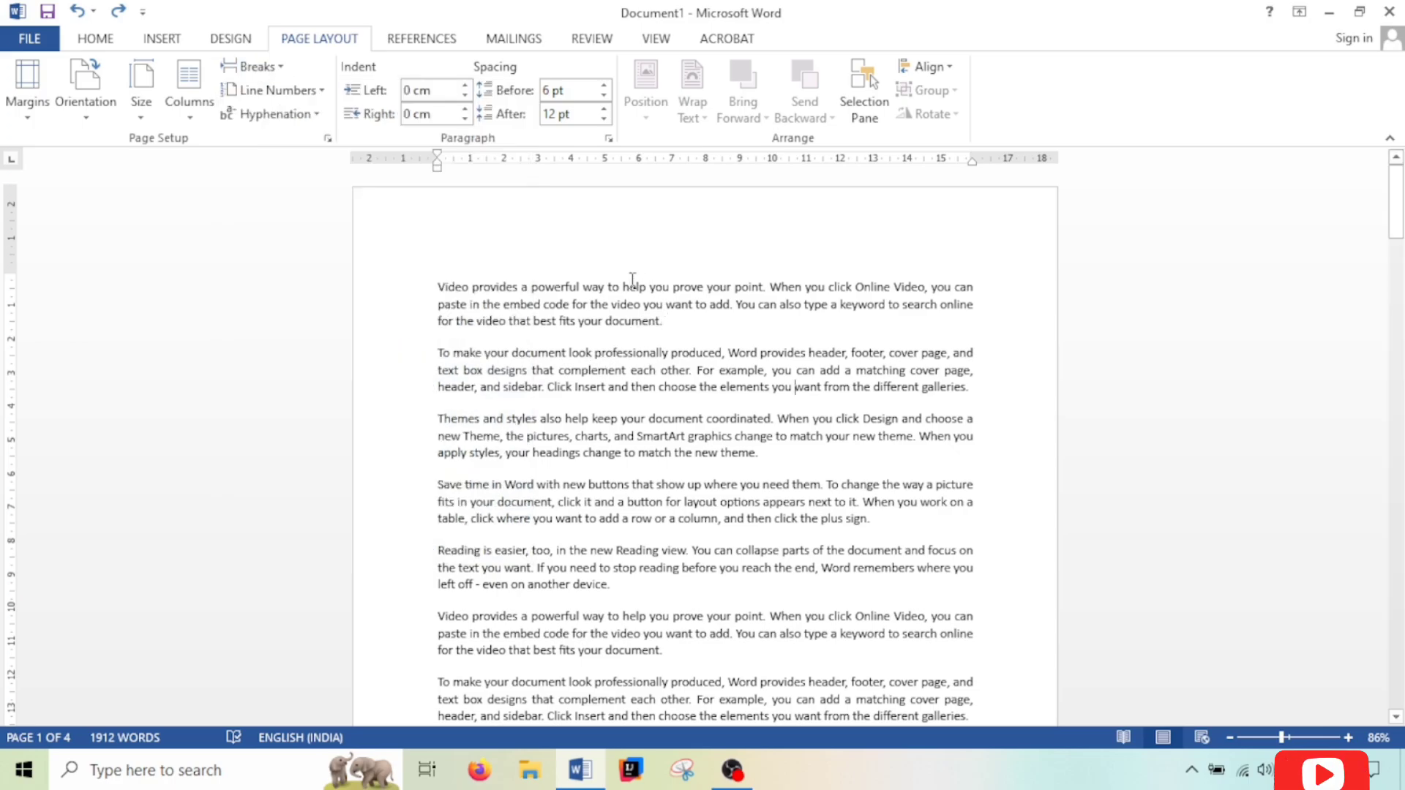
click(289, 91)
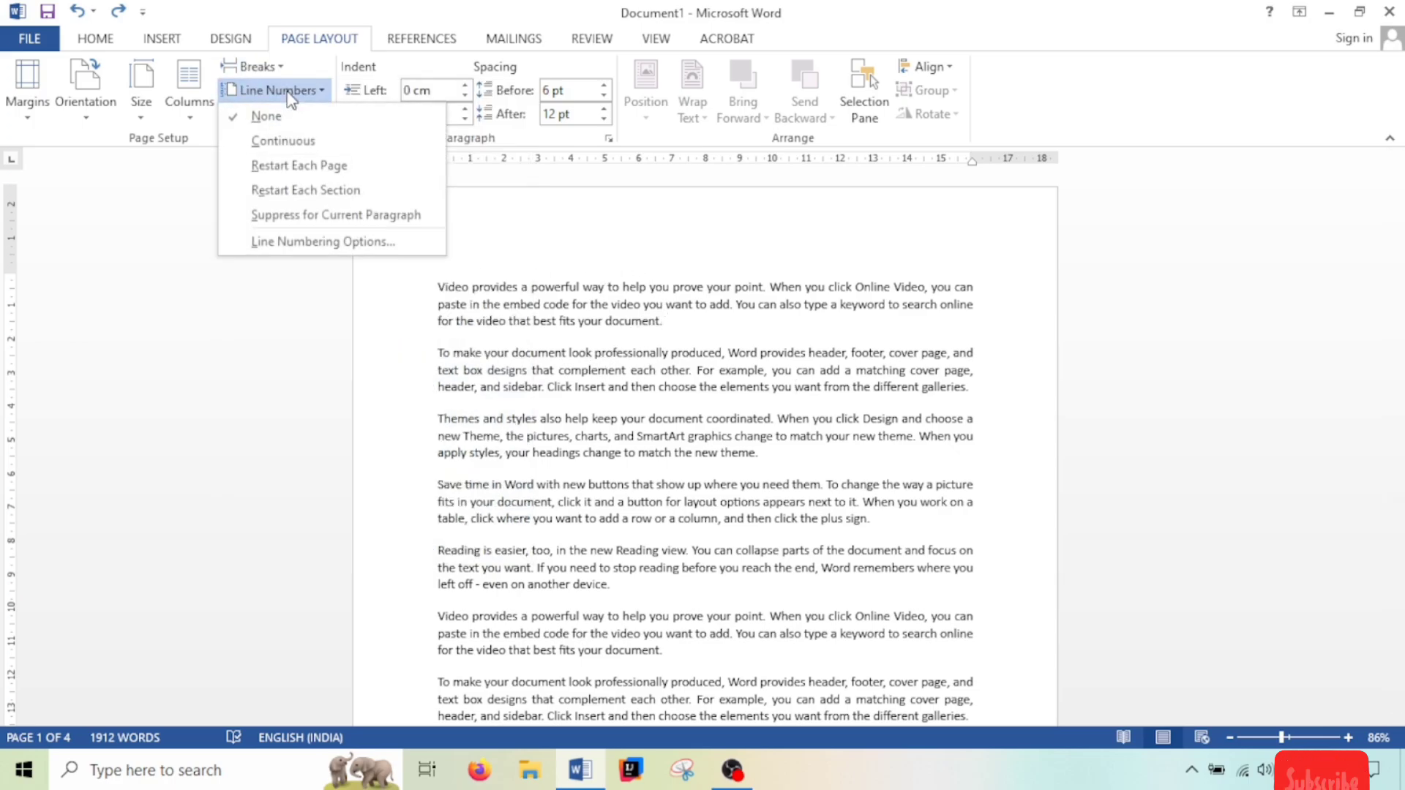
click(389, 234)
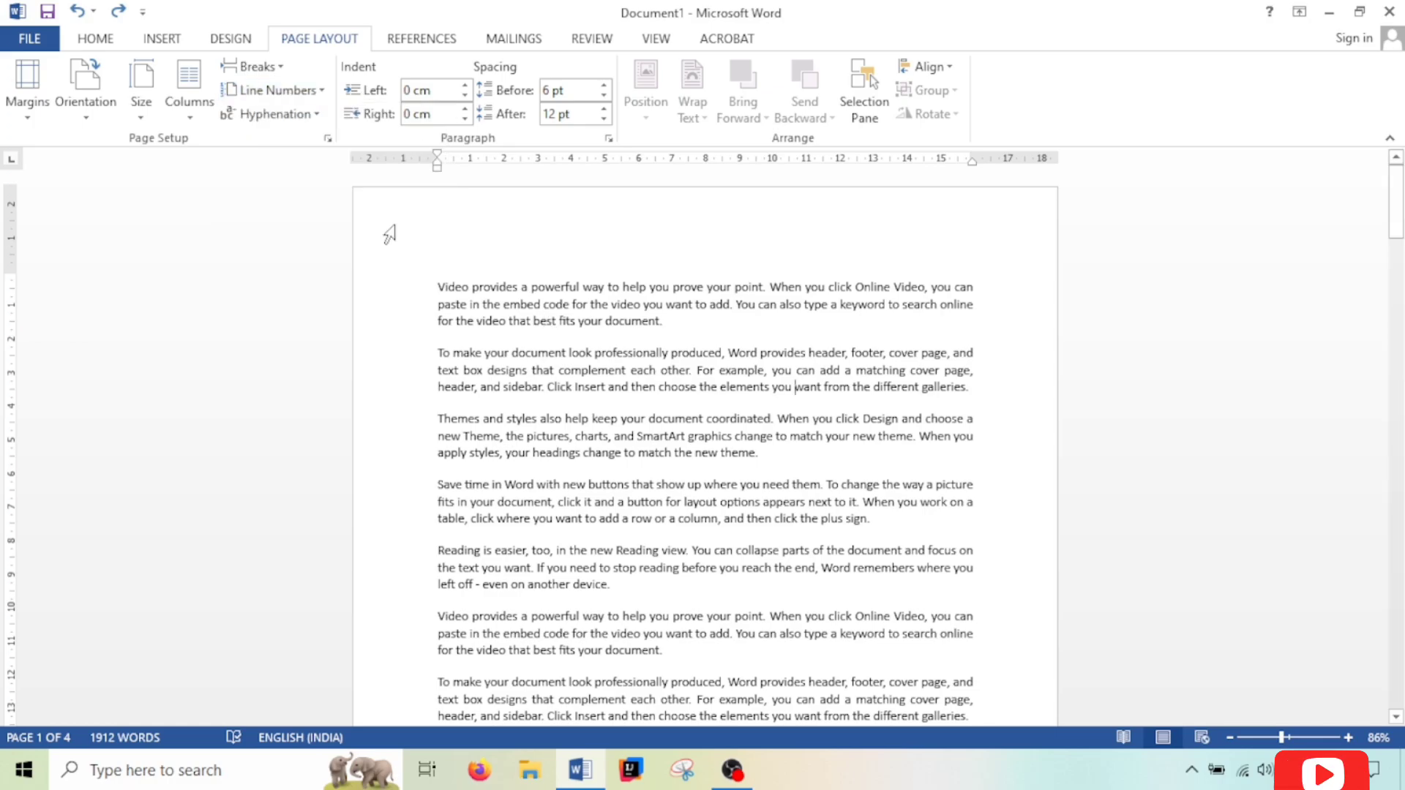
Check the hyphenation choices for the document.
click(276, 114)
click(284, 139)
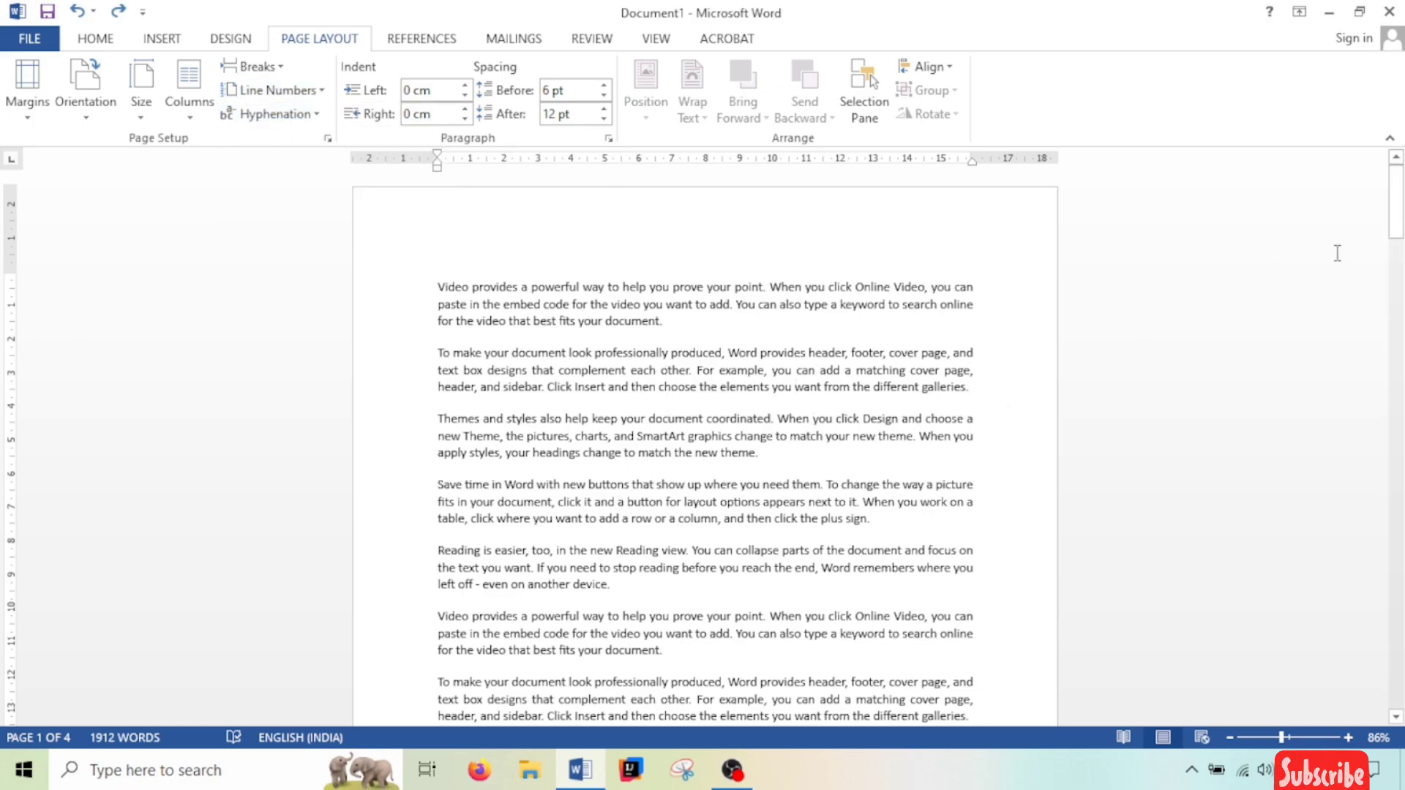
drag(1396, 212, 1382, 176)
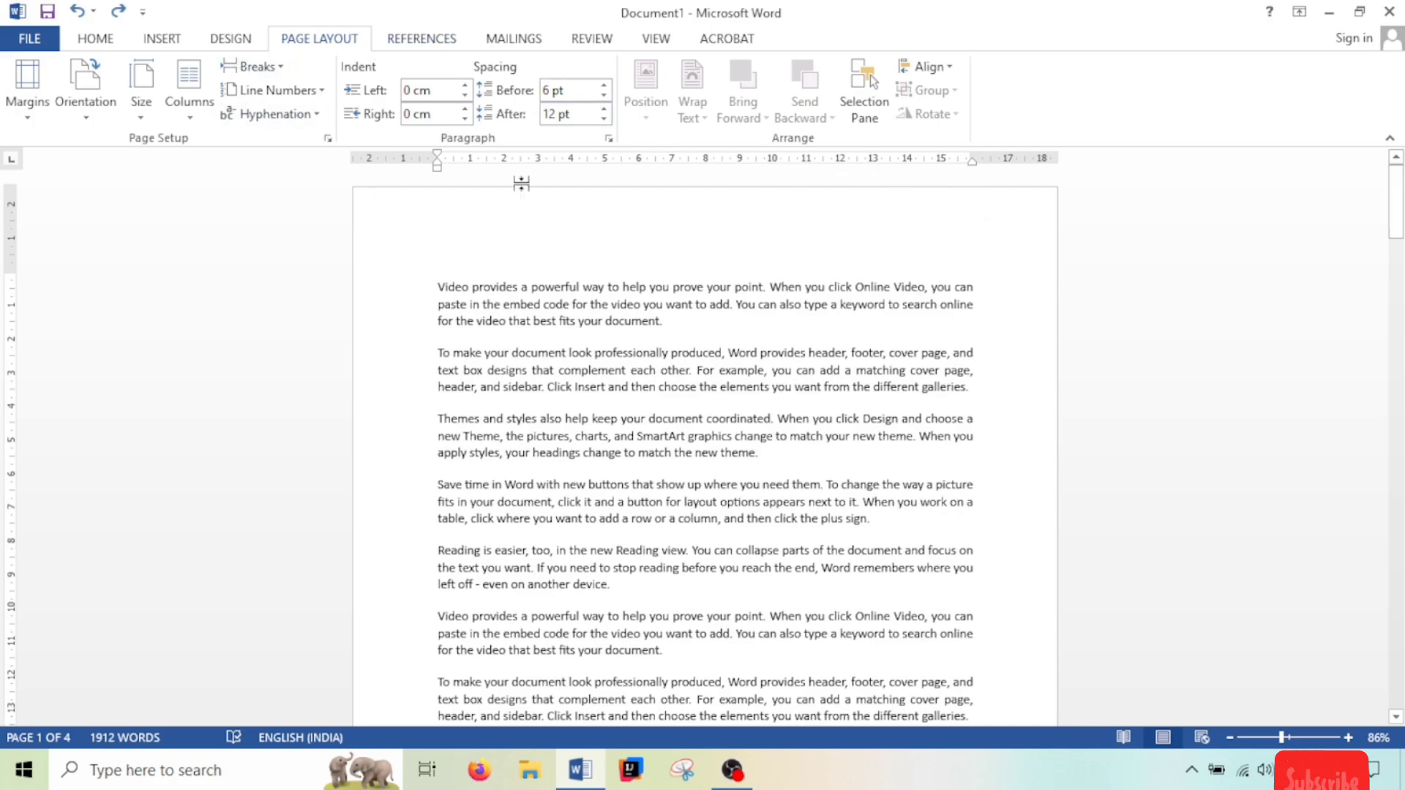
Look over the reference commands and the mail merge commands.
click(421, 39)
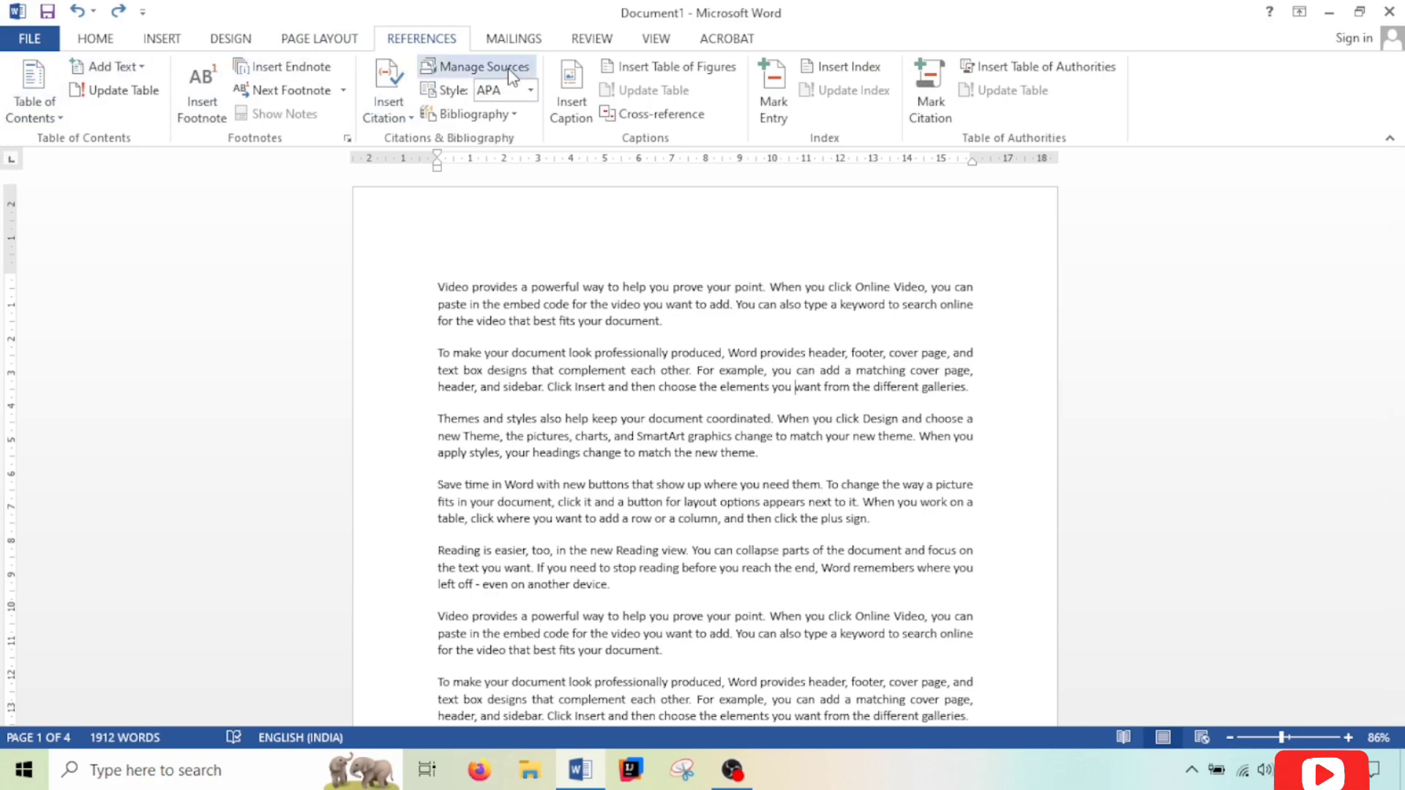
click(534, 43)
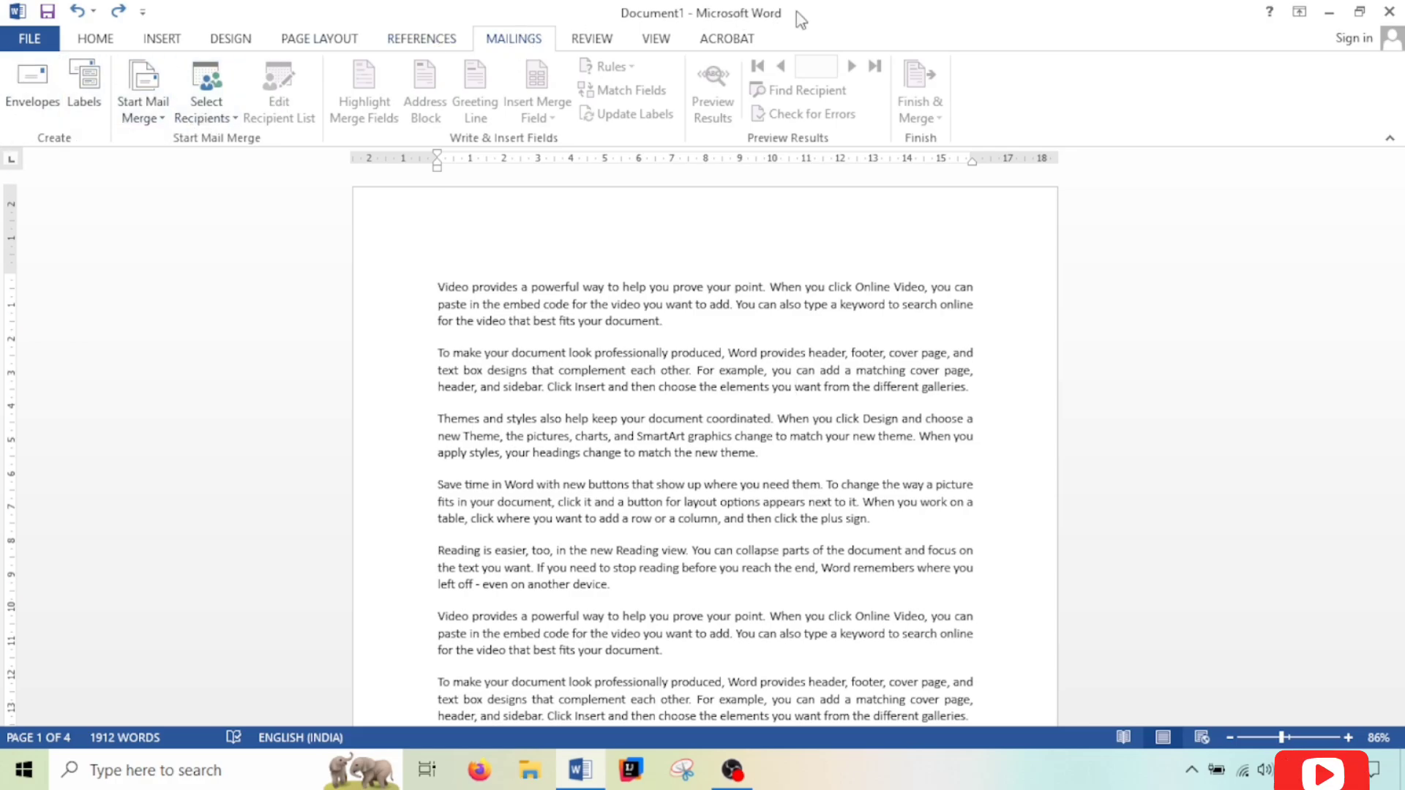